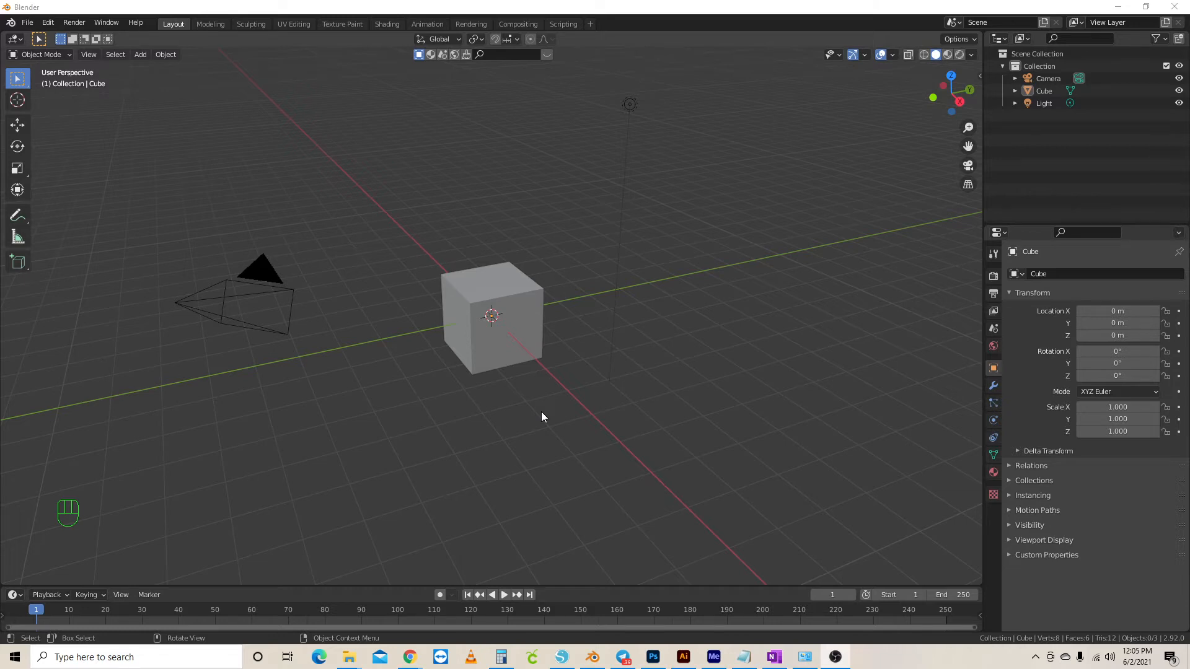
# Delete the default cube, light and camera to leave the scene empty
pyautogui.click(511, 343)
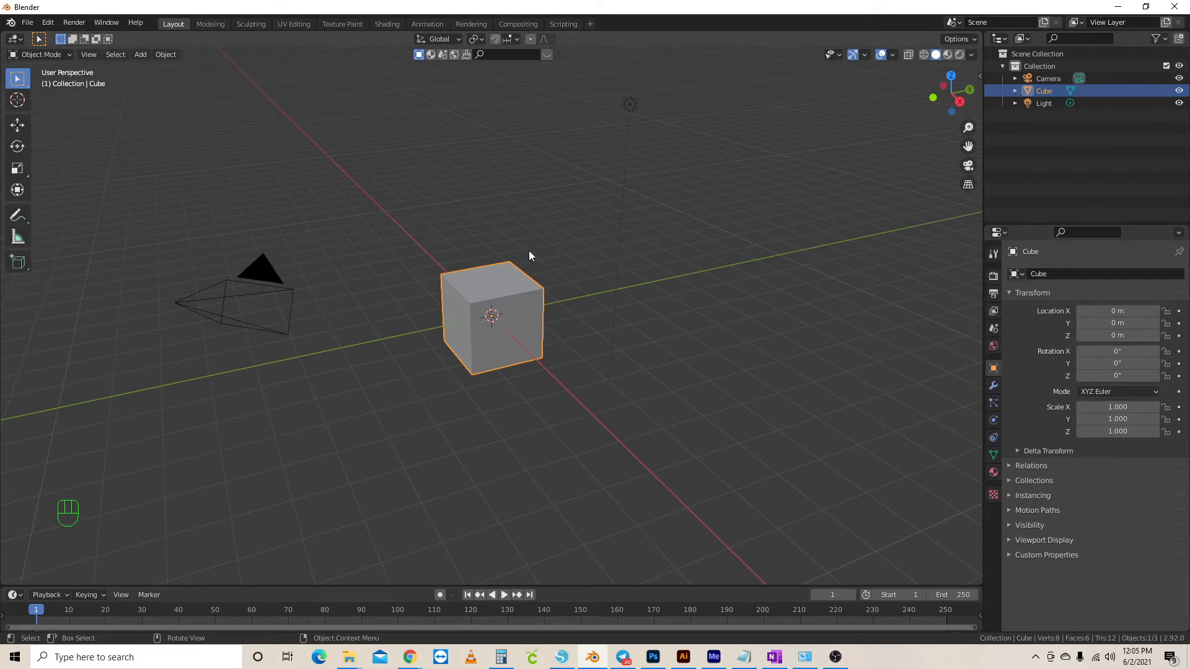
pyautogui.press('x')
pyautogui.click(522, 308)
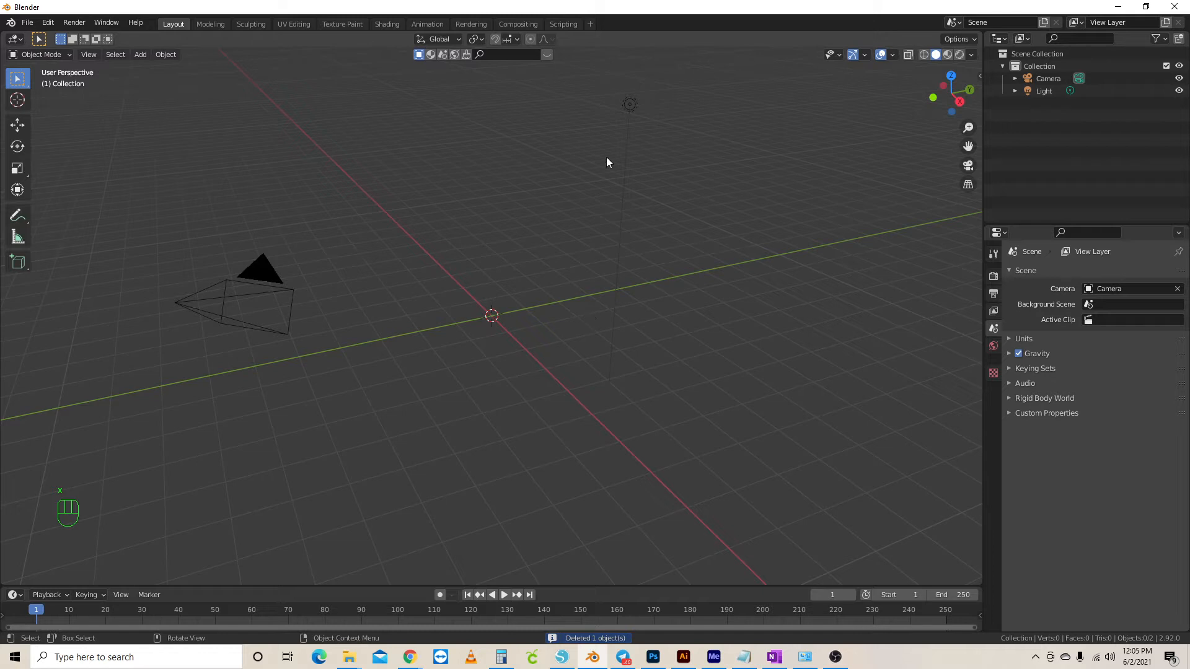
pyautogui.click(631, 106)
pyautogui.press('x')
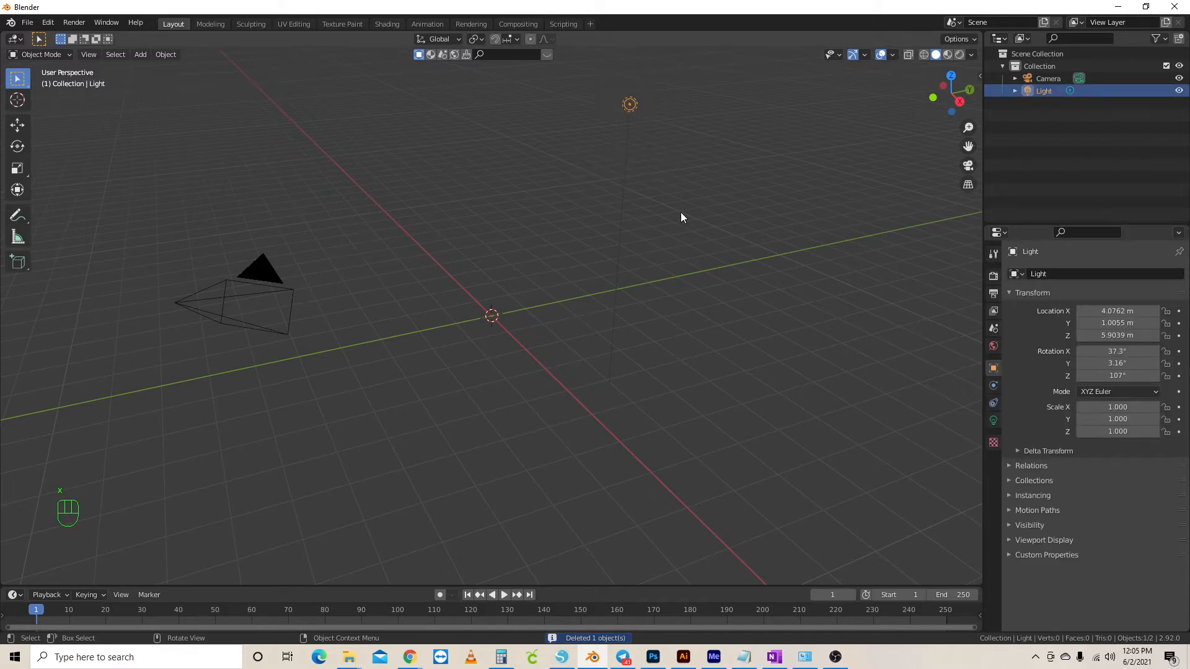
pyautogui.press('x')
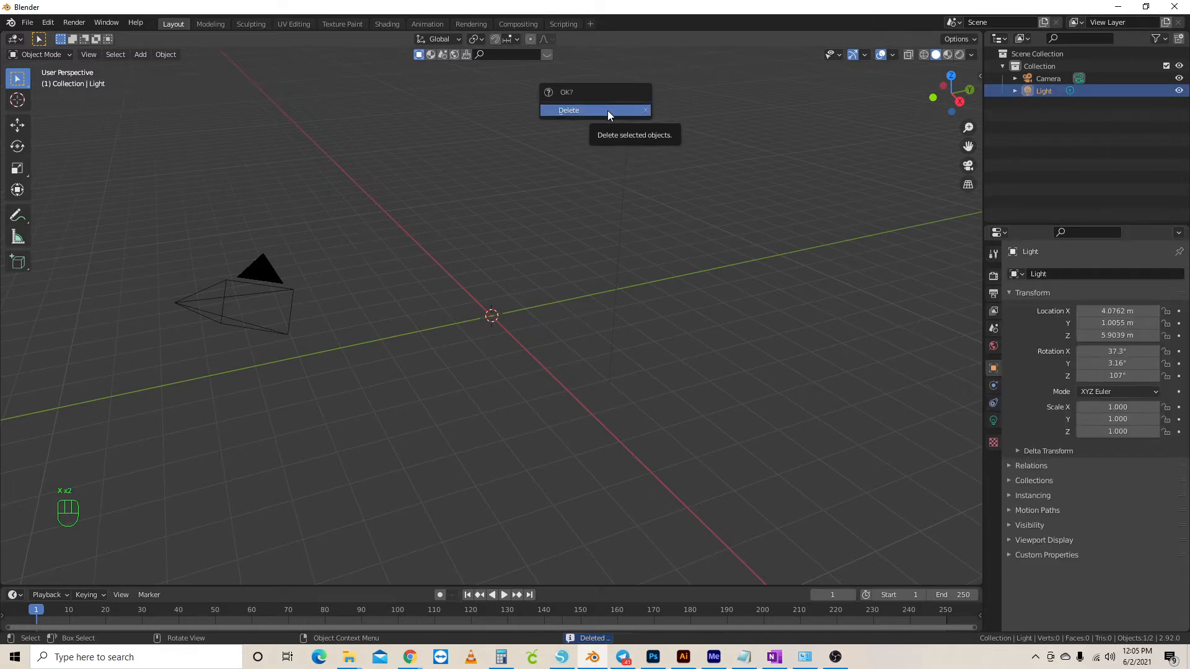
pyautogui.click(607, 110)
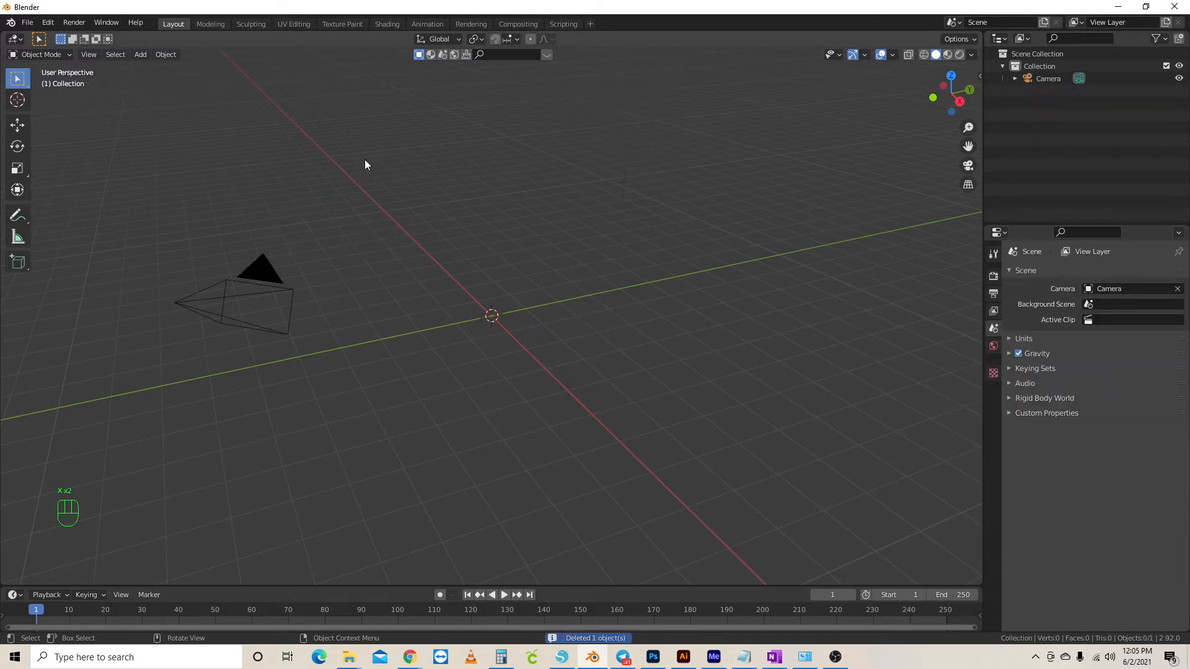
pyautogui.click(258, 305)
pyautogui.press('x')
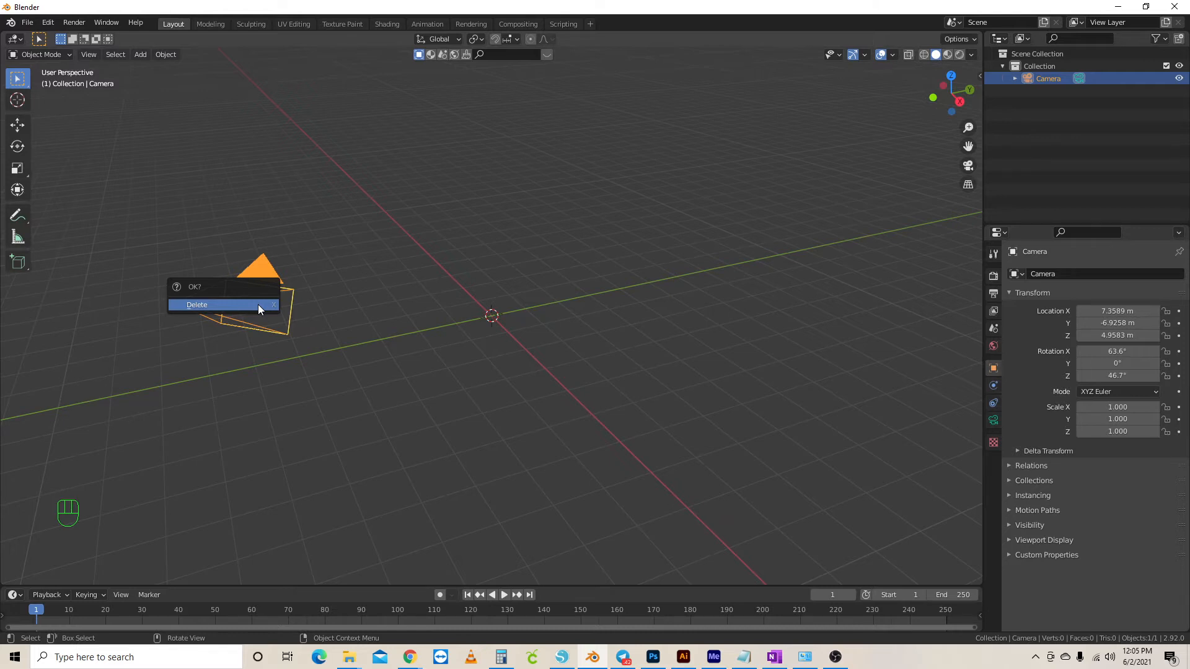
pyautogui.click(257, 303)
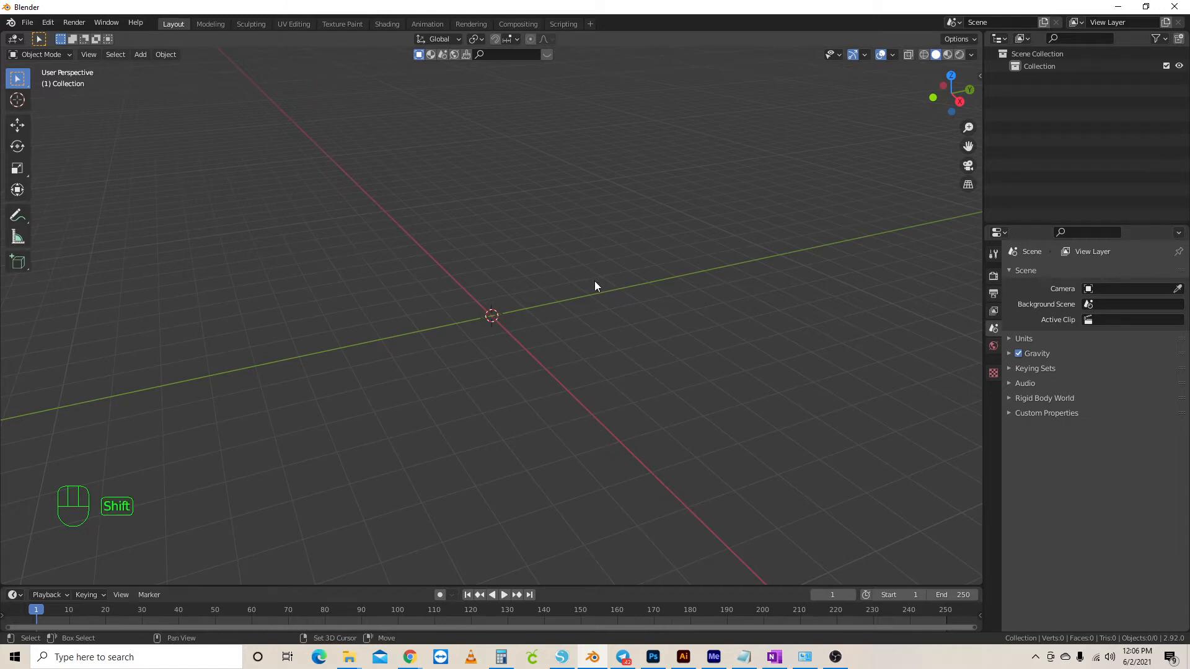
# Add a cylinder mesh at the world origin
pyautogui.hotkey('shift', 'a')
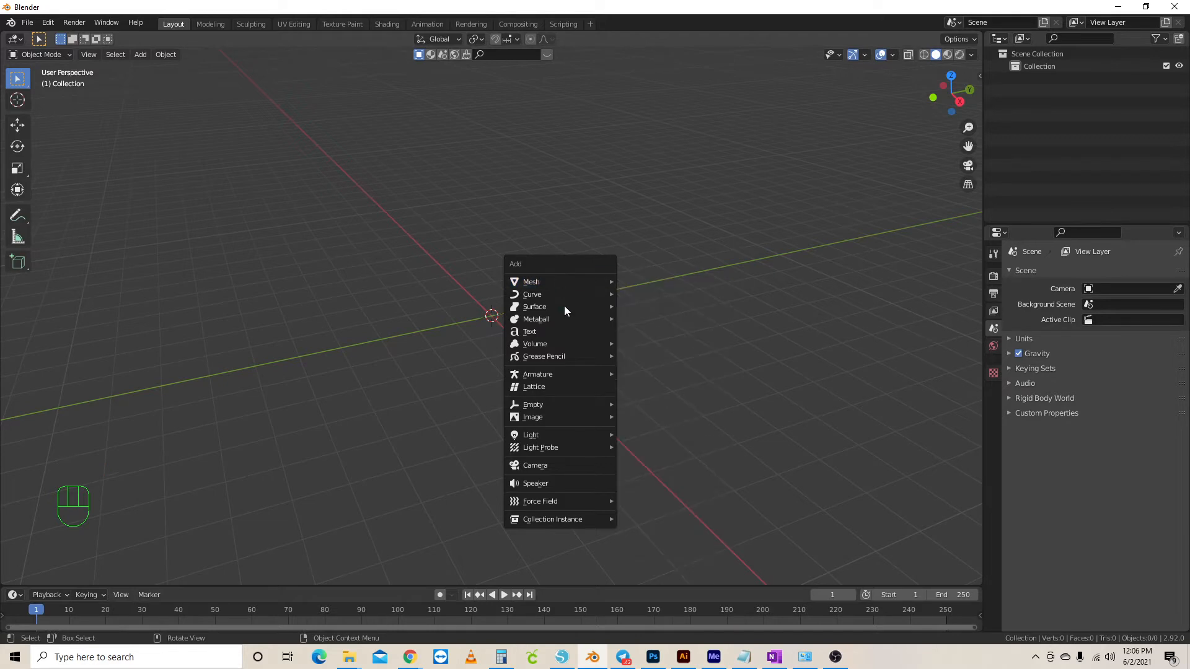
pyautogui.moveTo(566, 285)
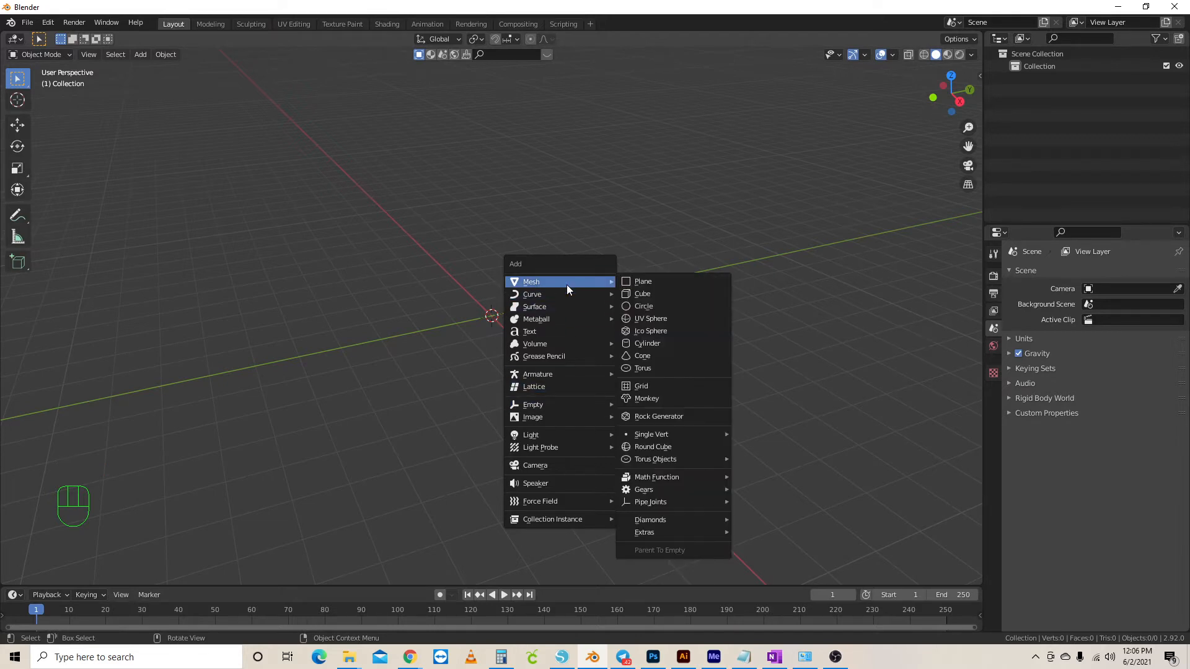
pyautogui.click(651, 343)
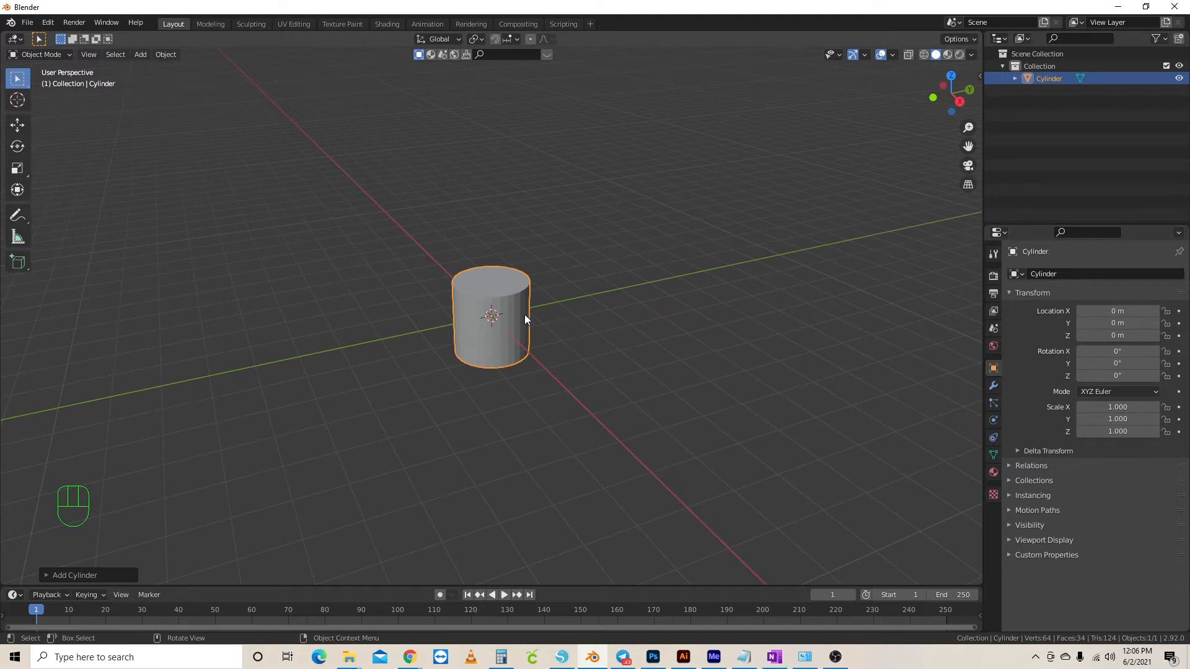
pyautogui.press('s')
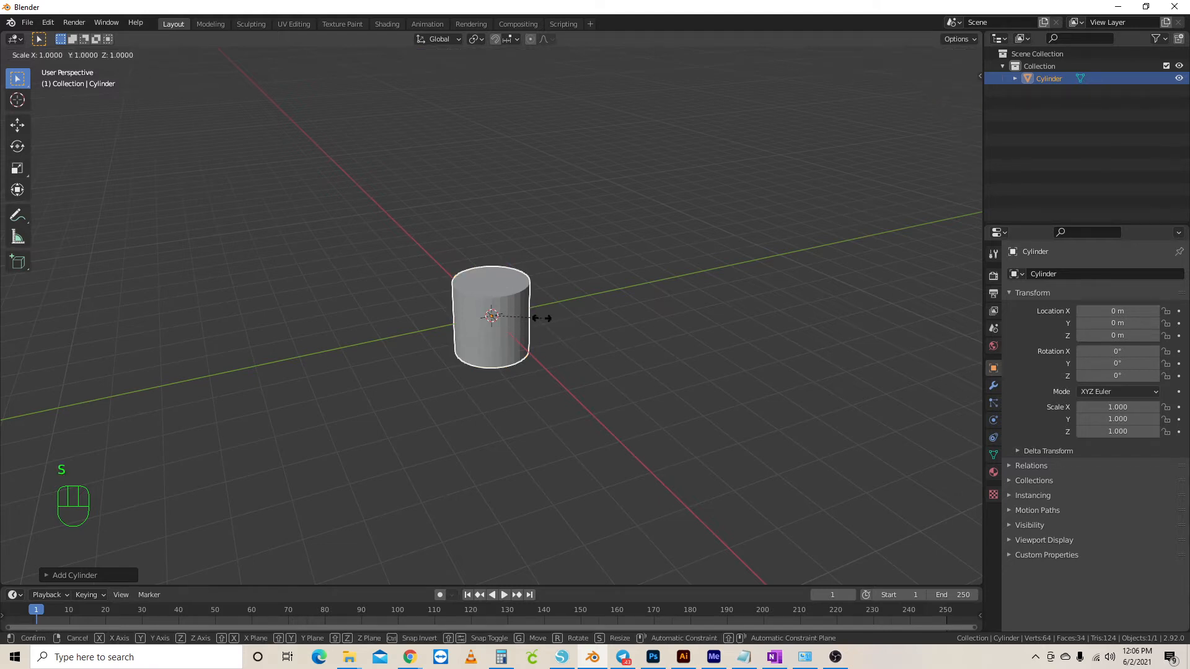
pyautogui.rightClick(700, 317)
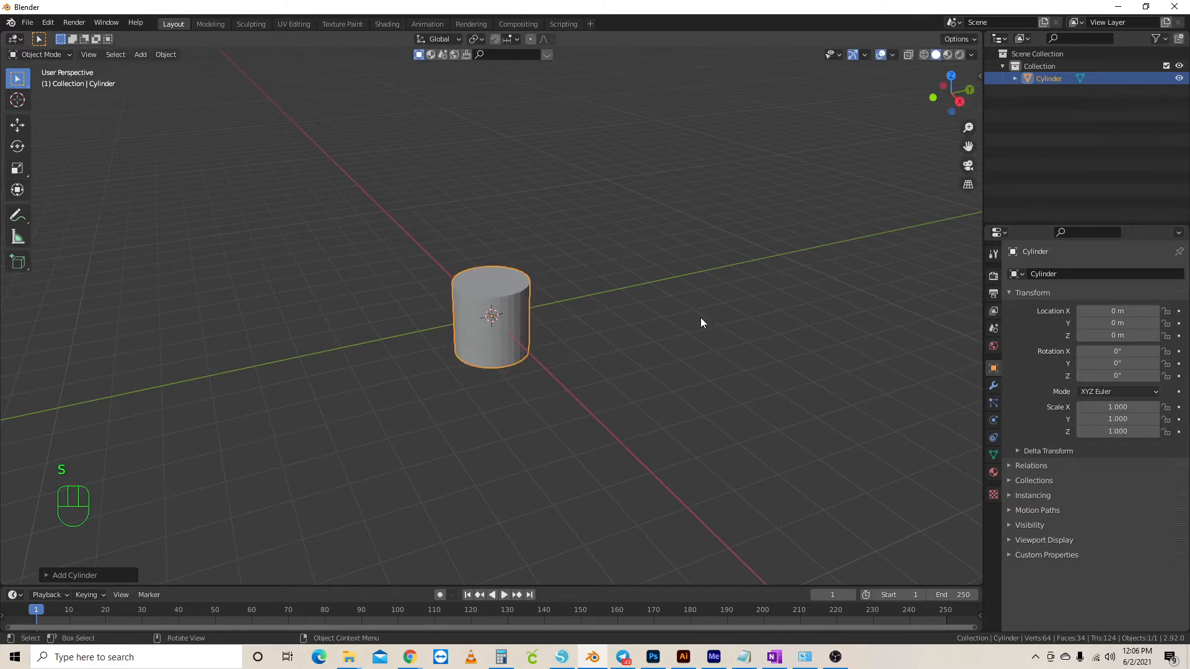
# Flatten the cylinder to about 0.1 along Z and scale it up uniformly about 3.59 times into a wide disc
pyautogui.press('s')
pyautogui.press('z')
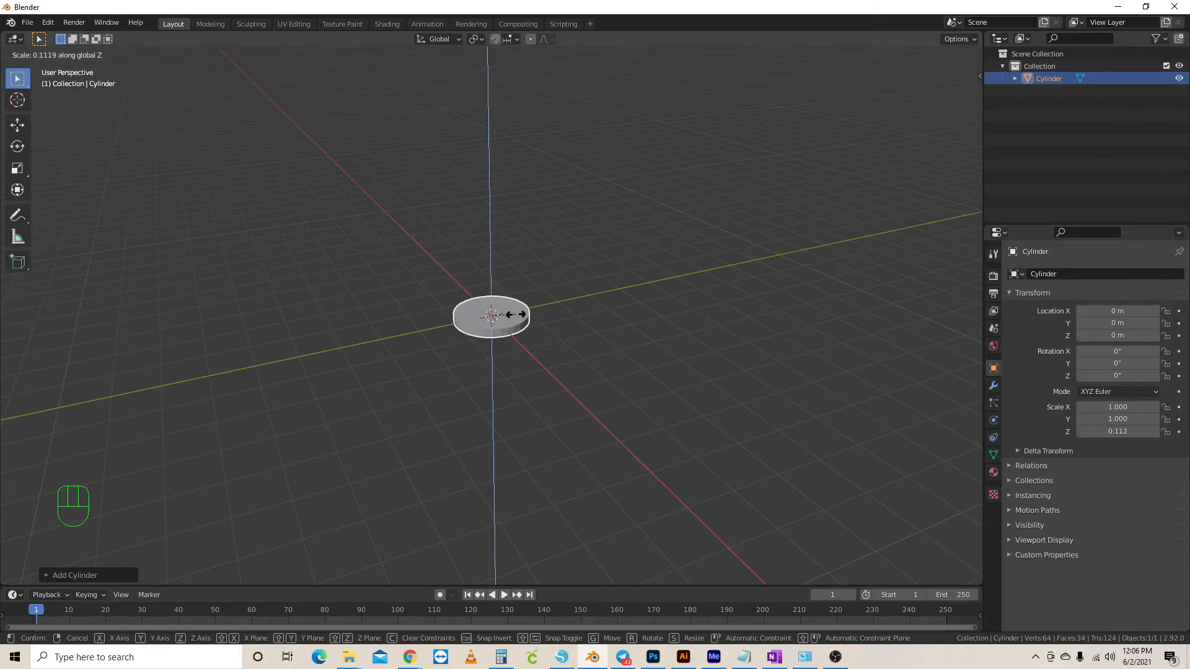
pyautogui.click(517, 314)
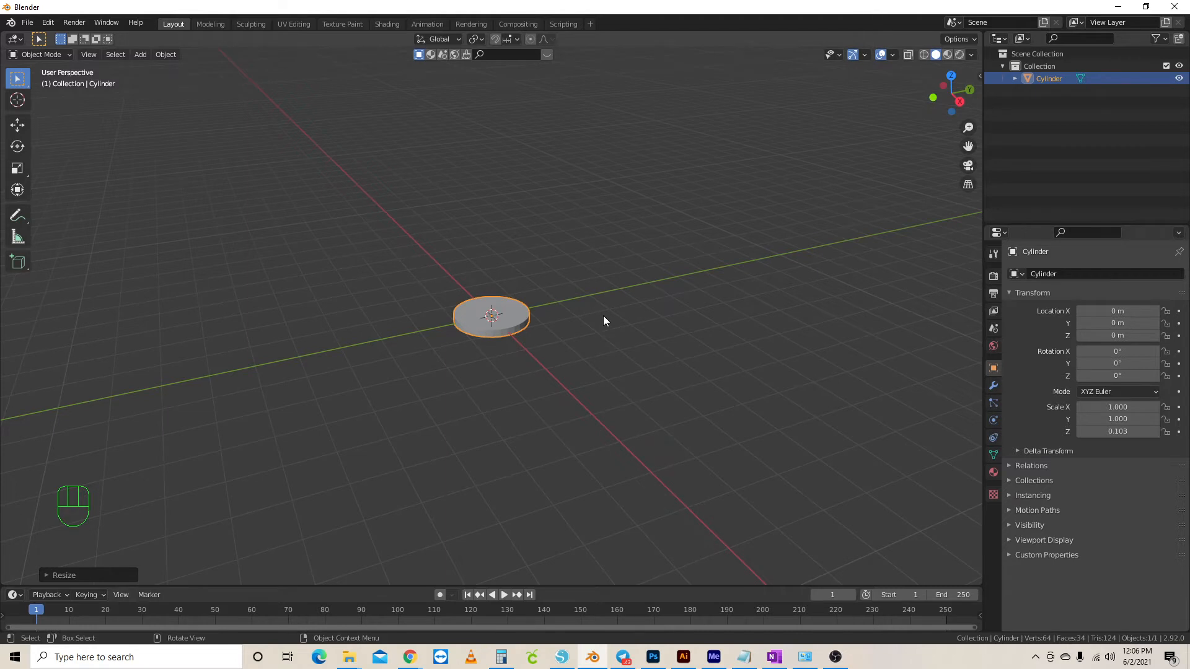
pyautogui.press('s')
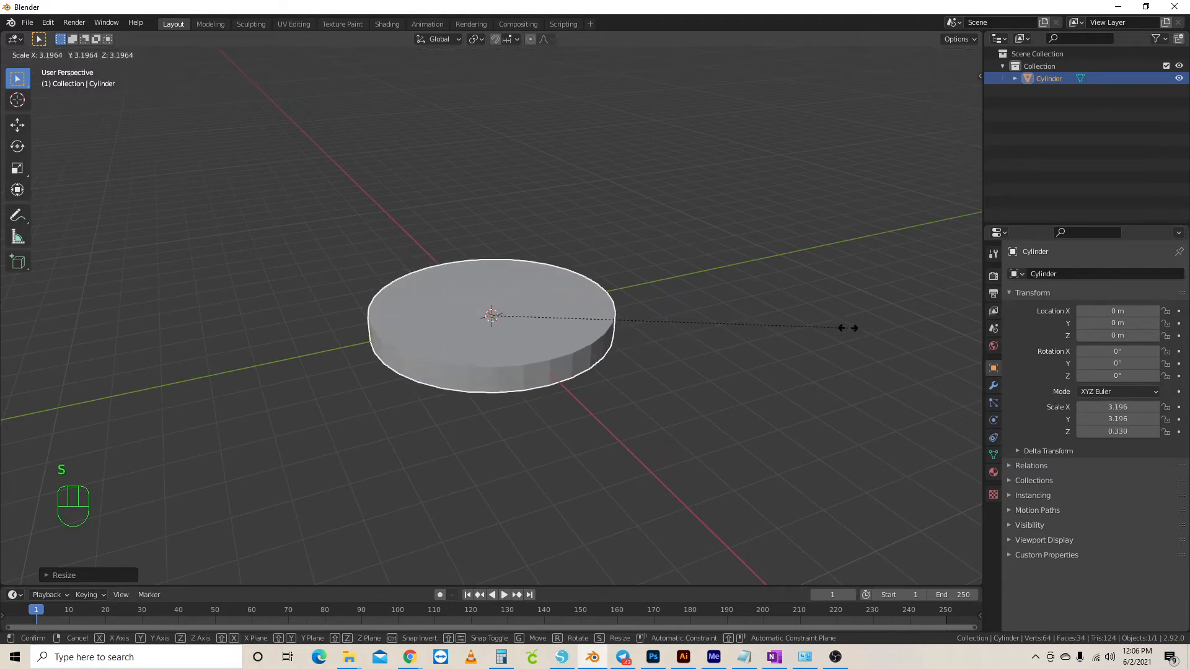
pyautogui.click(891, 327)
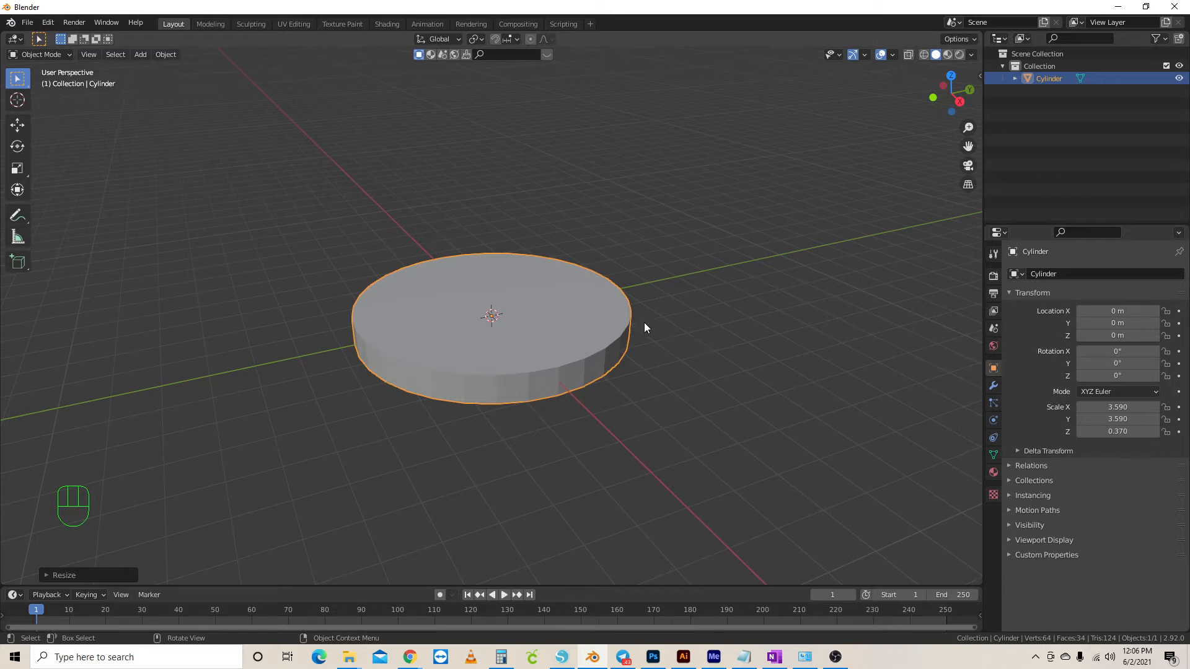
# Shade the disc smooth and enable Auto Smooth for its normals
pyautogui.rightClick(593, 322)
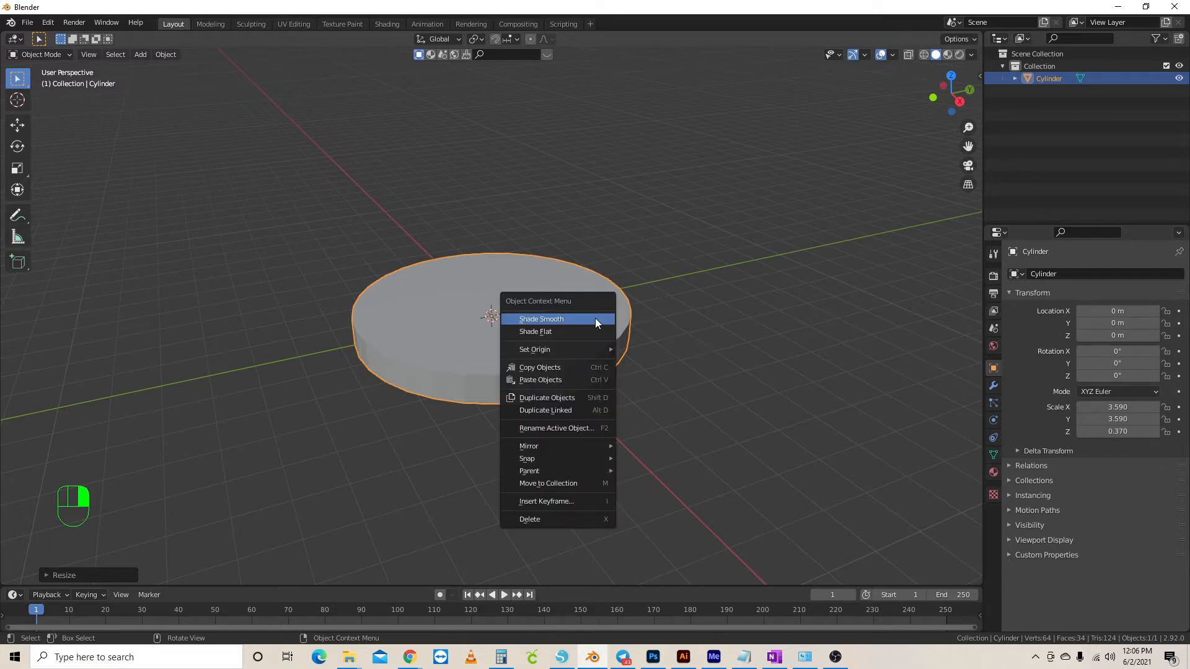
pyautogui.click(577, 319)
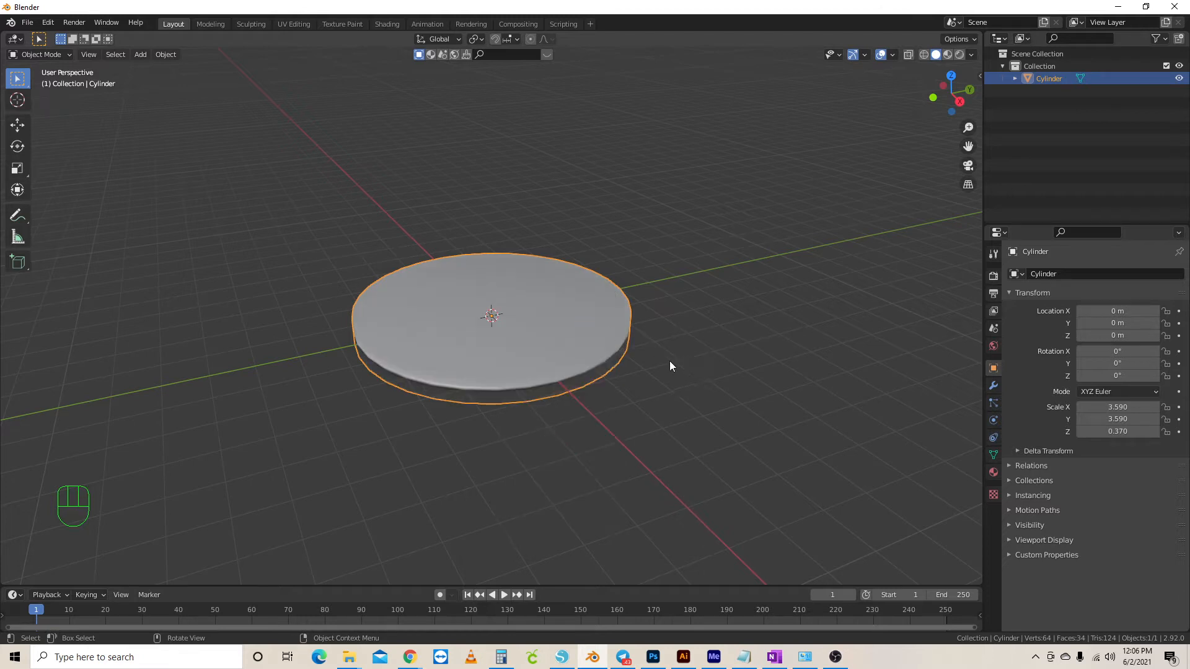
pyautogui.moveTo(584, 419); pyautogui.dragTo(569, 385, button='middle')
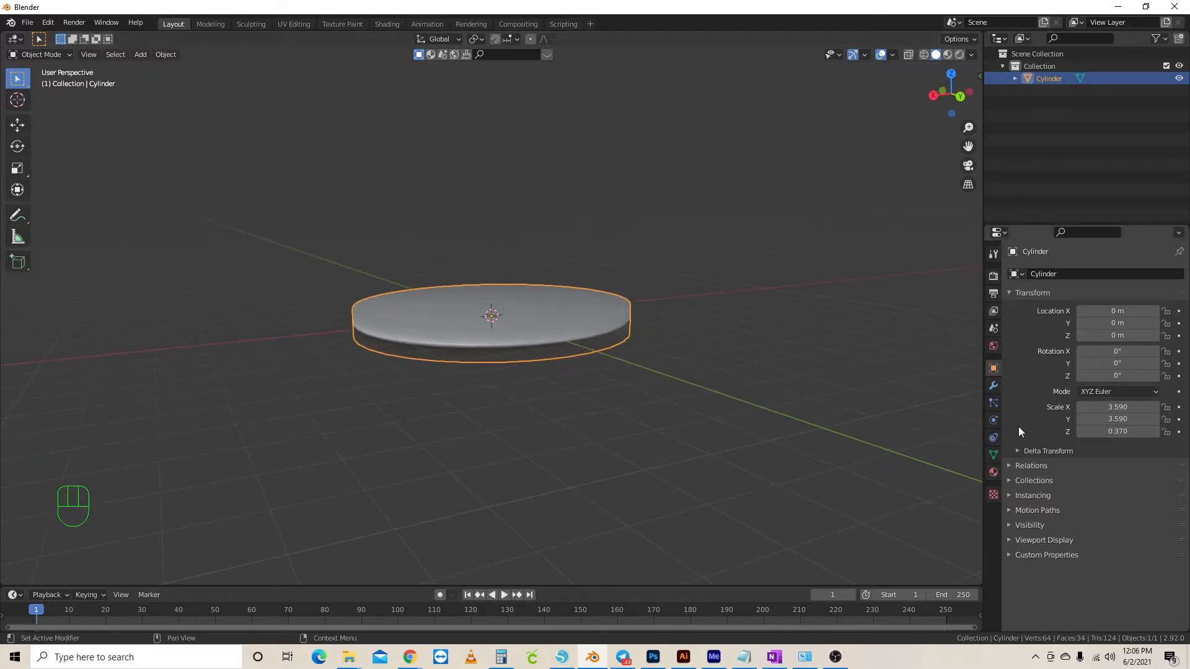
pyautogui.click(993, 438)
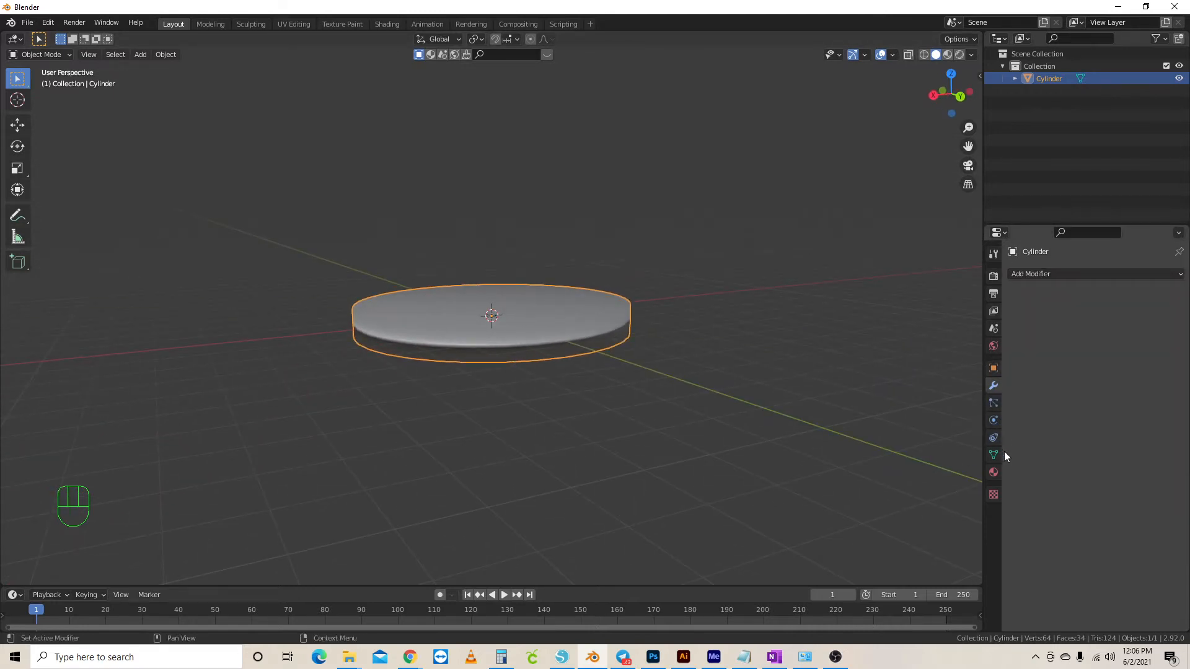
pyautogui.click(994, 454)
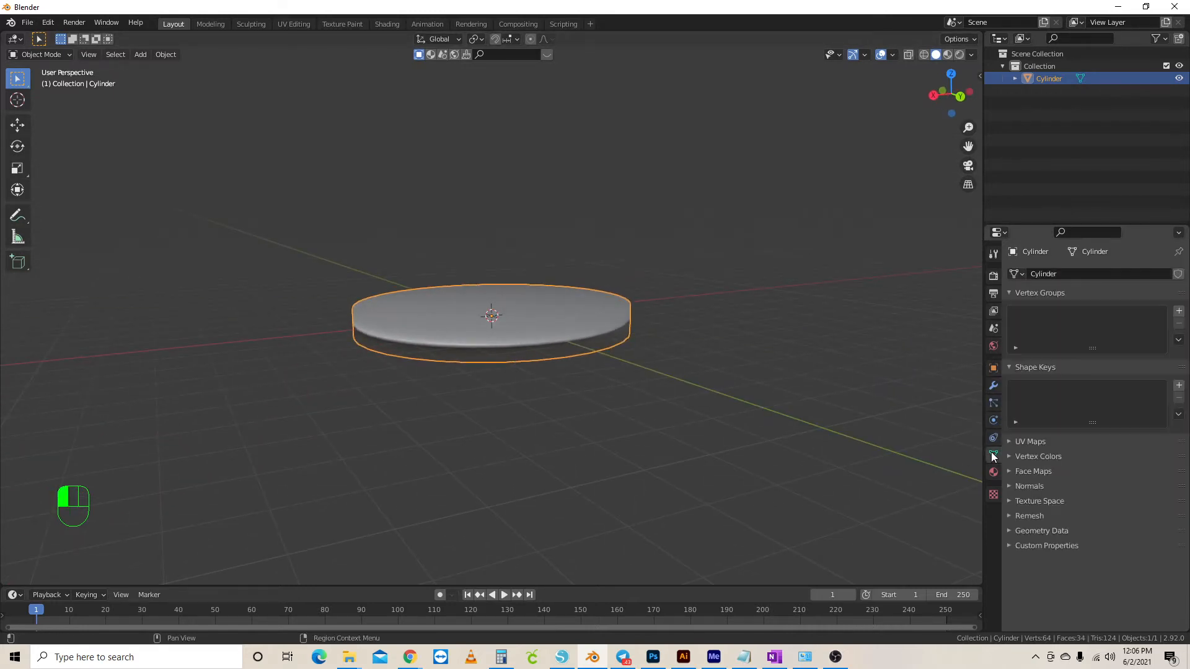
pyautogui.click(1008, 486)
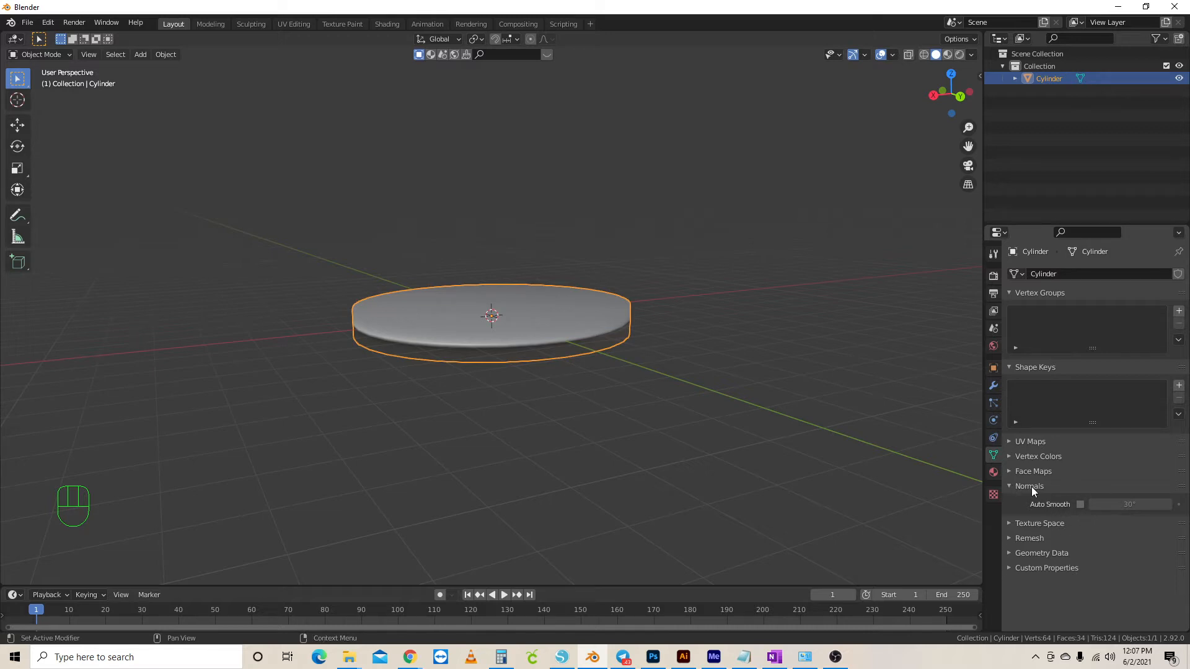
pyautogui.click(1010, 485)
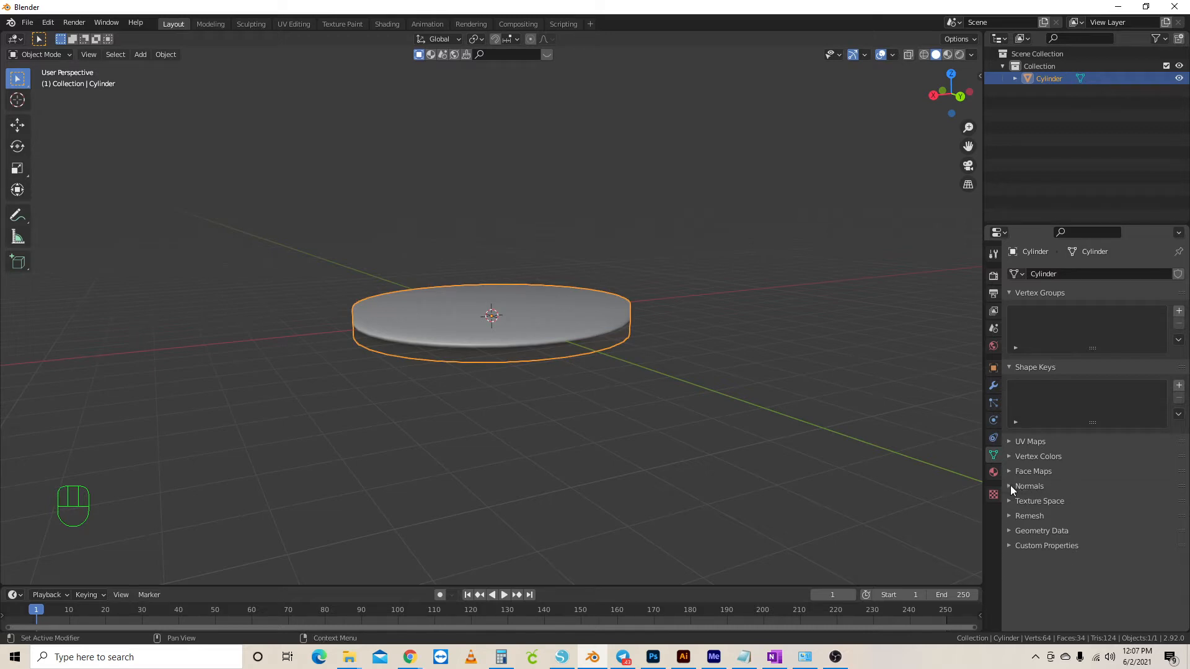
pyautogui.click(1010, 485)
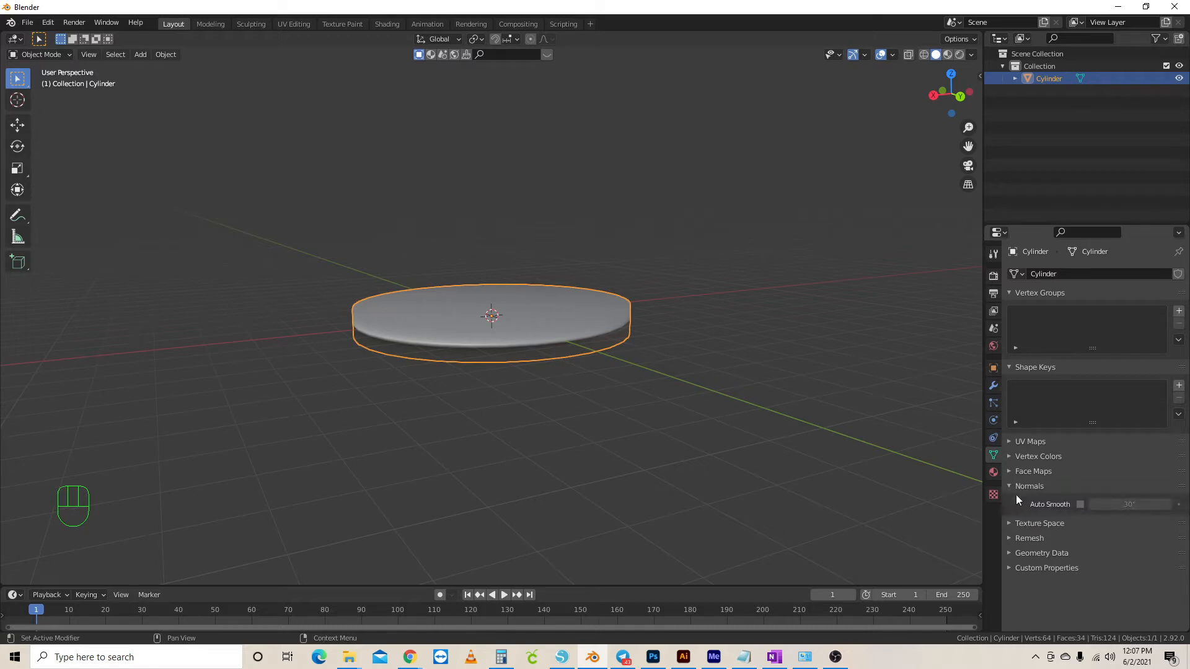
pyautogui.click(1079, 505)
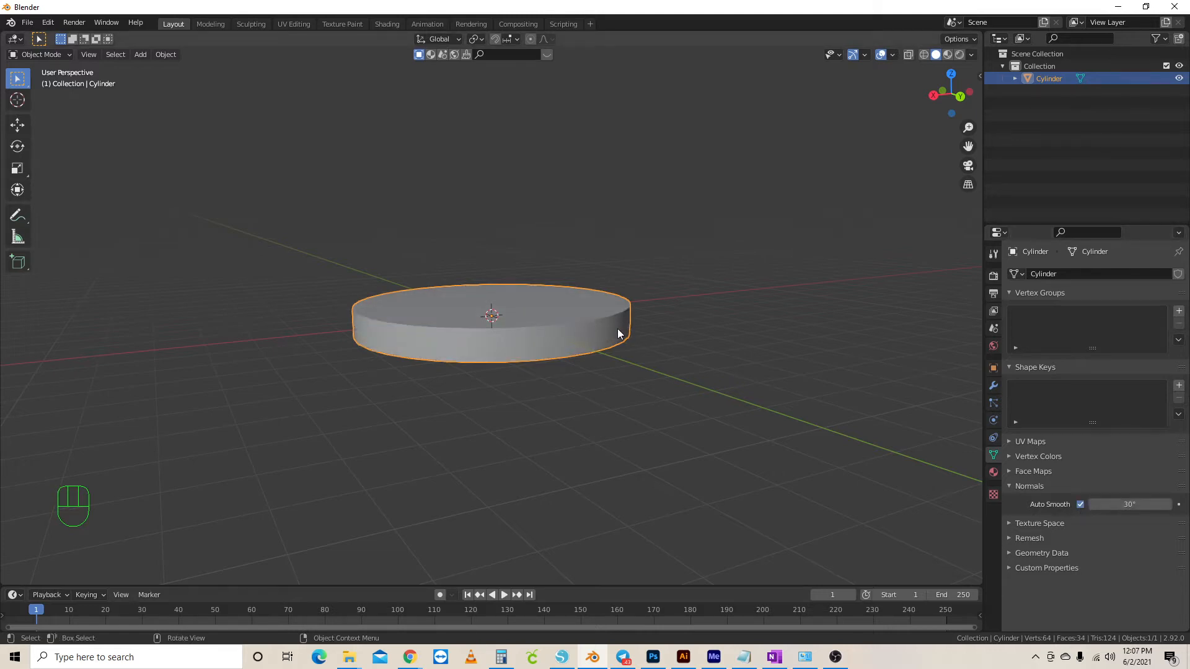
# In Edit Mode, select the disc's top and bottom faces together and inset them by about 0.075 m
pyautogui.moveTo(688, 351); pyautogui.dragTo(570, 391, button='middle')
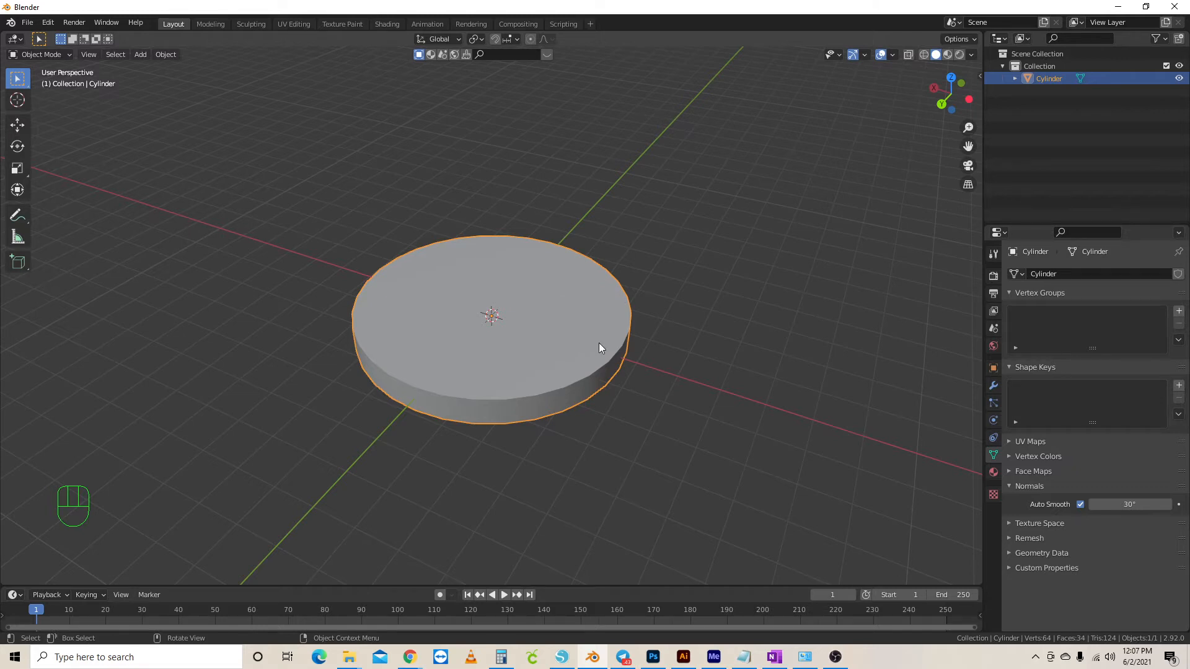
pyautogui.press('Tab')
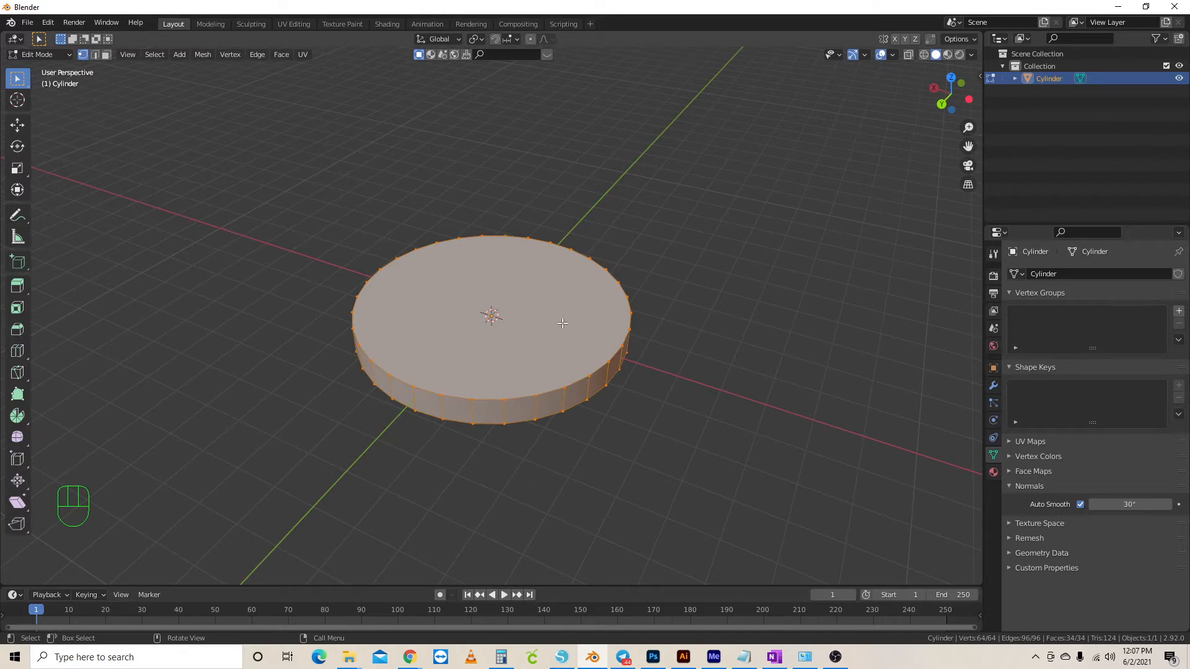
pyautogui.press('3')
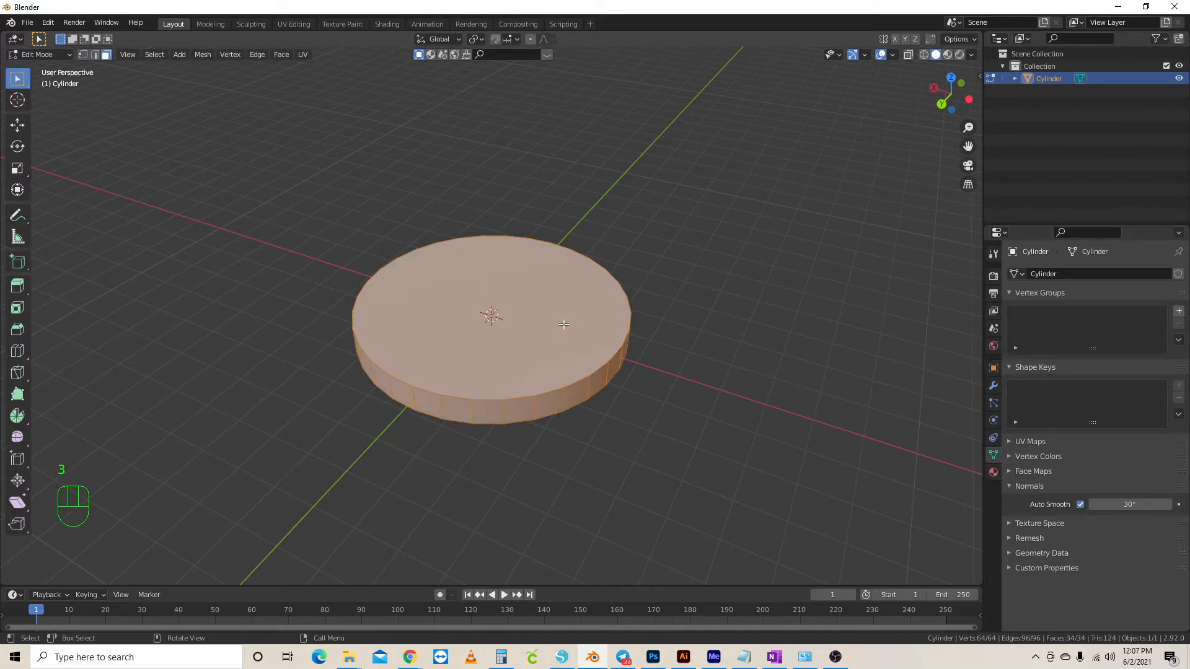
pyautogui.click(555, 303)
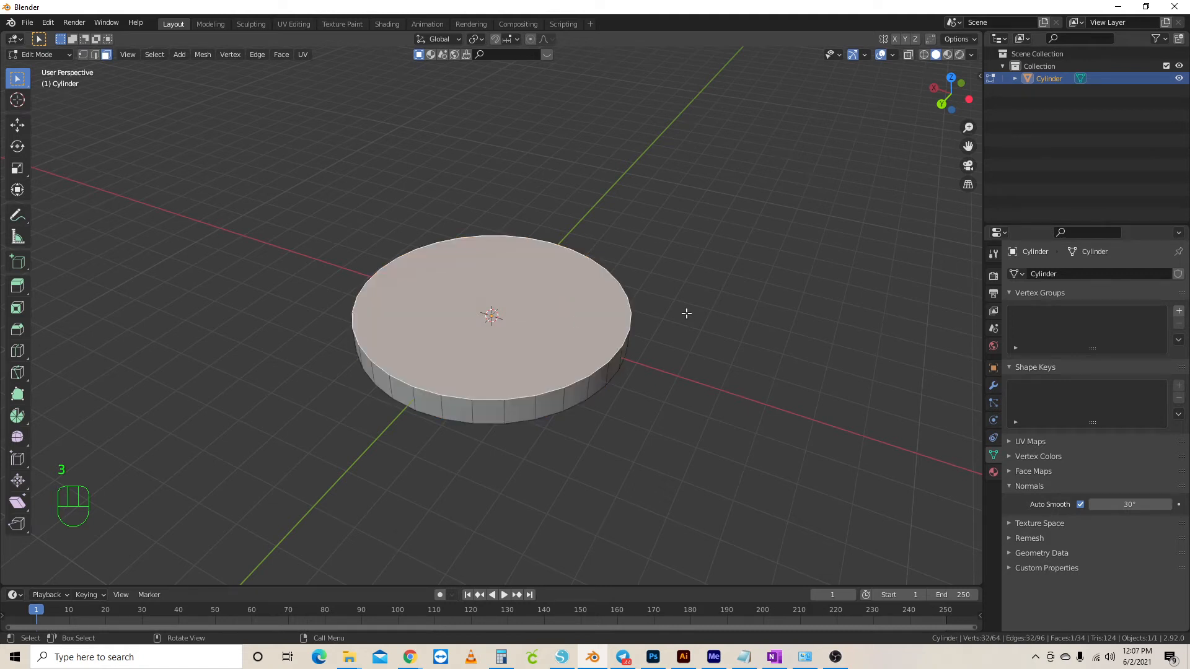
pyautogui.click(515, 414)
pyautogui.click(487, 412)
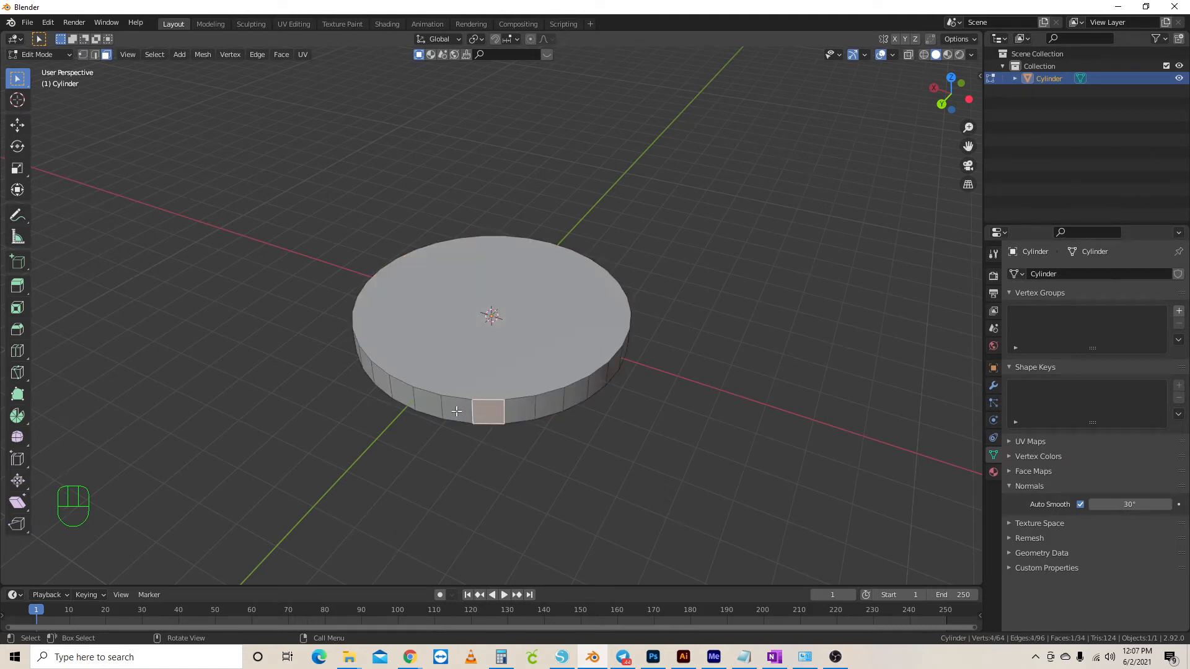
pyautogui.click(458, 411)
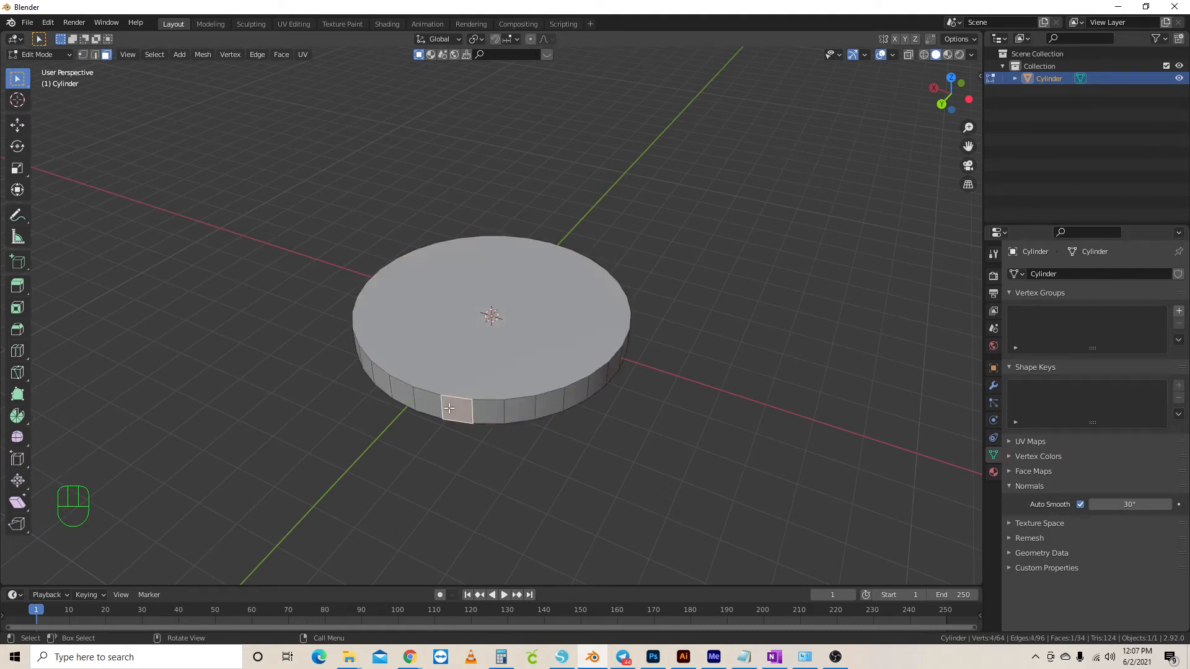
pyautogui.click(521, 361)
pyautogui.moveTo(704, 425); pyautogui.dragTo(531, 365, button='middle')
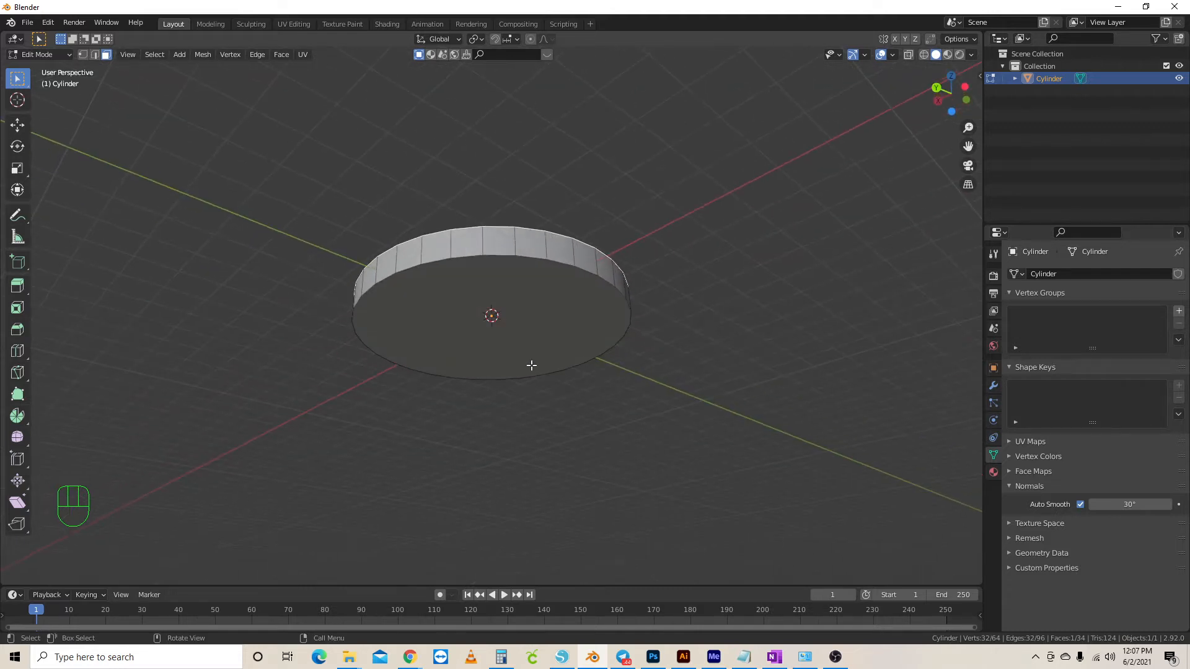
pyautogui.keyDown('shift'); pyautogui.click(568, 317); pyautogui.keyUp('shift')
pyautogui.moveTo(810, 363); pyautogui.dragTo(808, 469, button='middle')
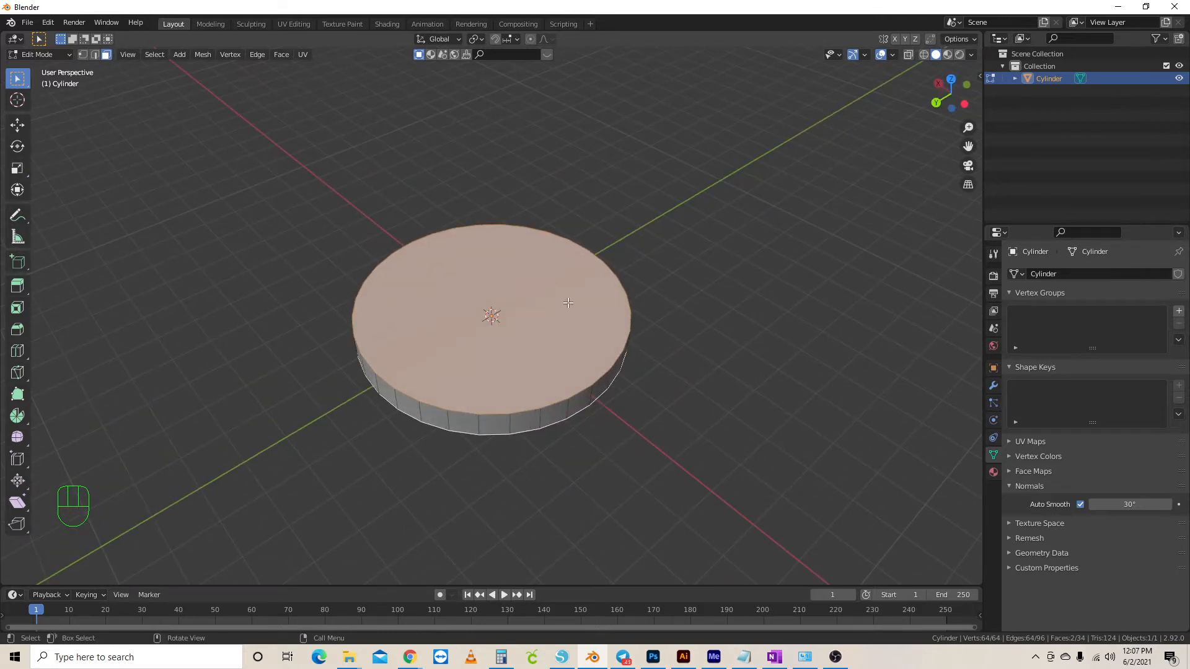
pyautogui.press('i')
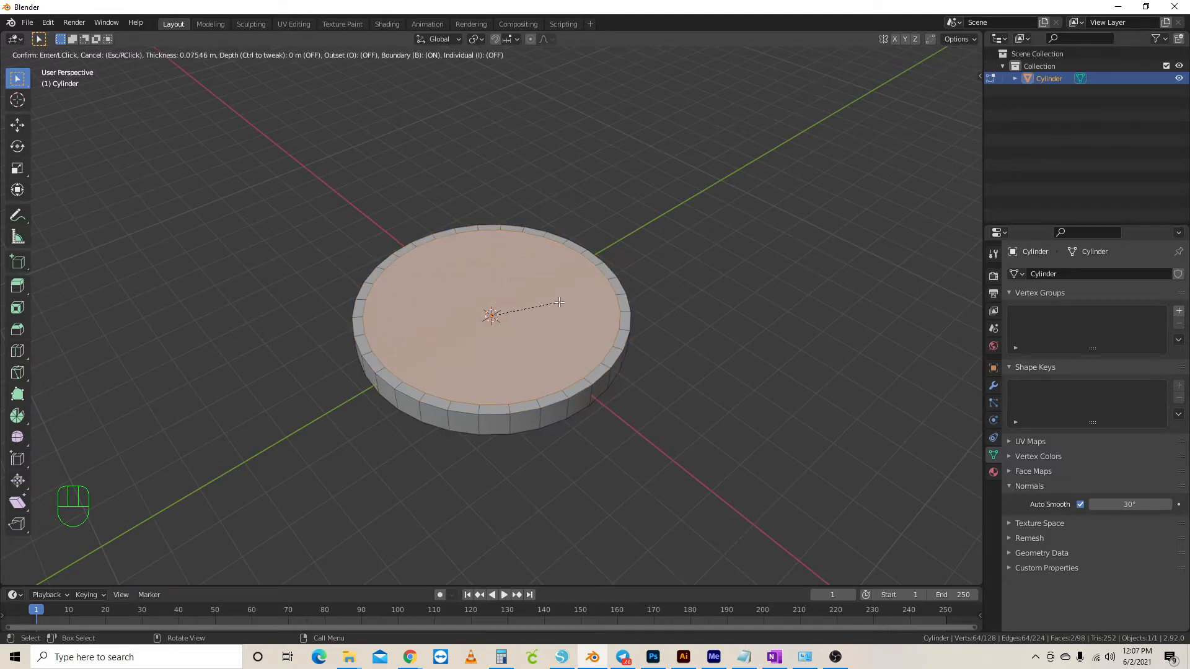
pyautogui.click(559, 301)
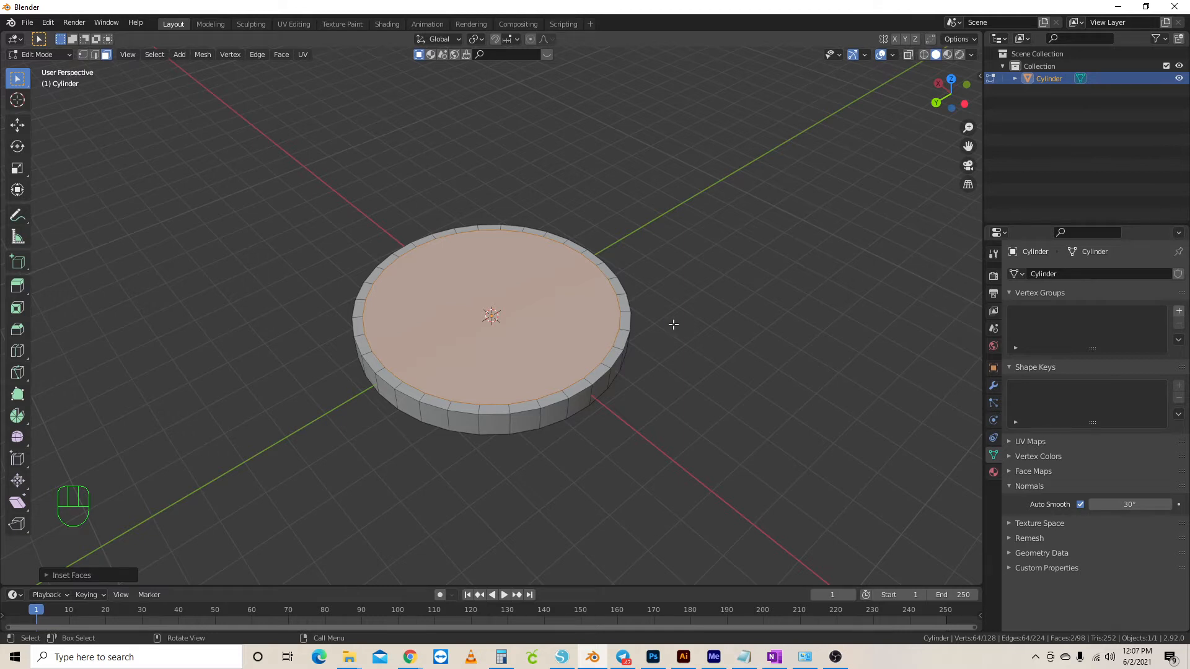
# Select only the disc's inset top face and extrude it inward about 0.26 m to form a recess
pyautogui.rightClick(684, 291)
pyautogui.hotkey('alt', 'a')
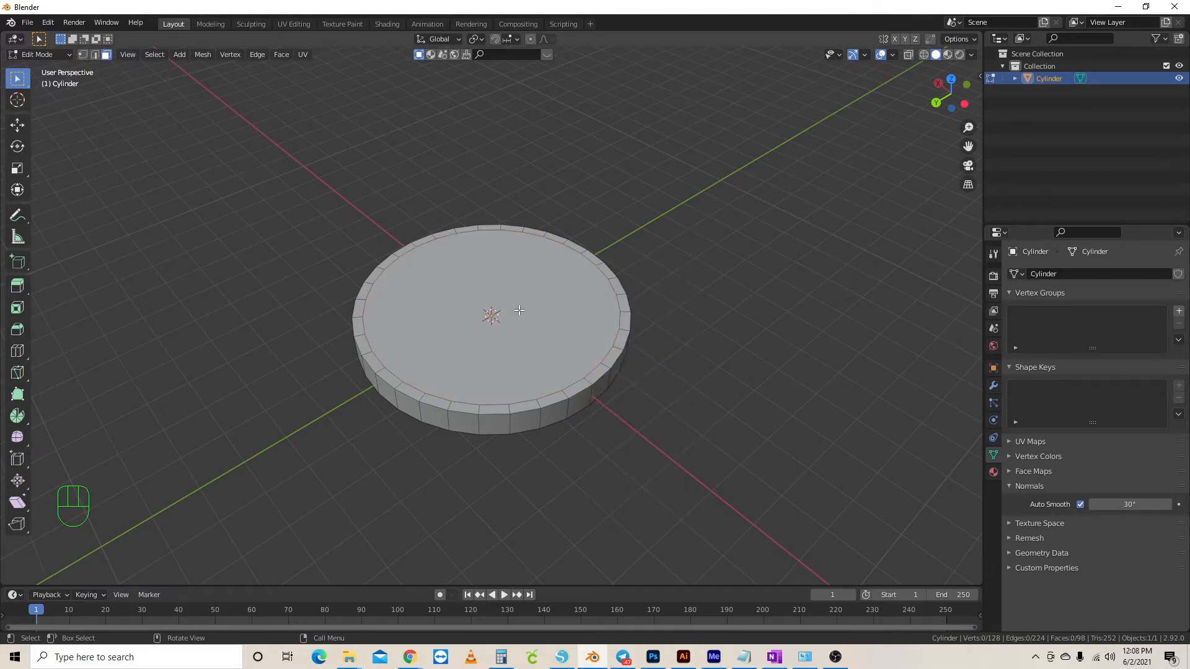
pyautogui.click(549, 295)
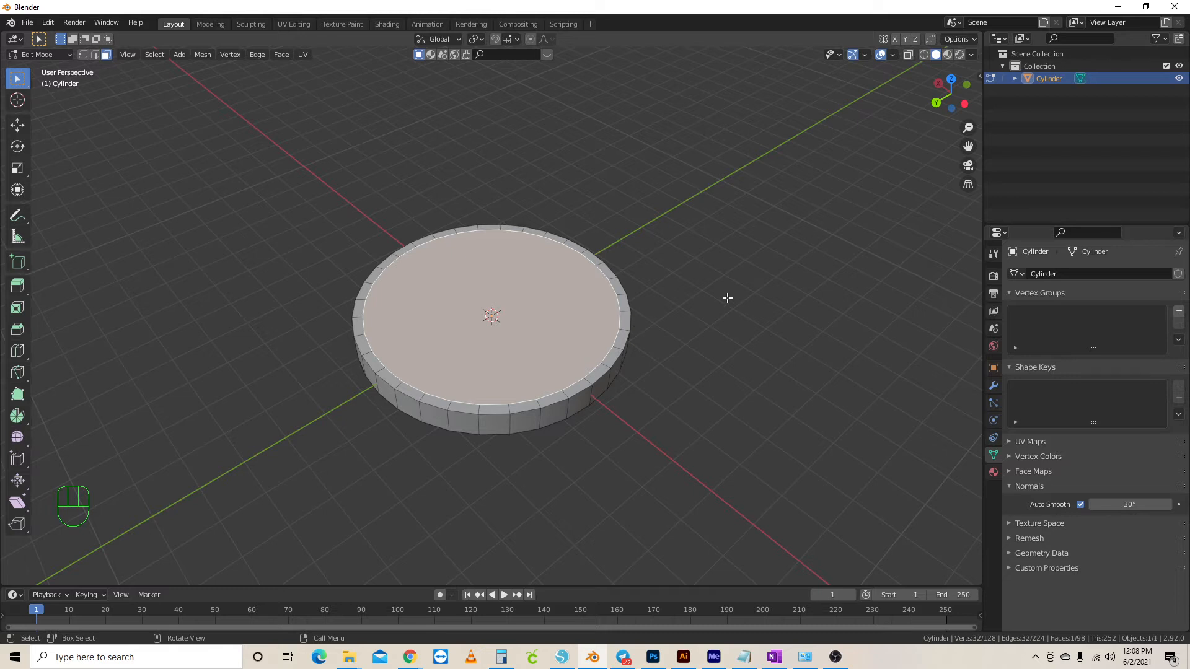
pyautogui.press('e')
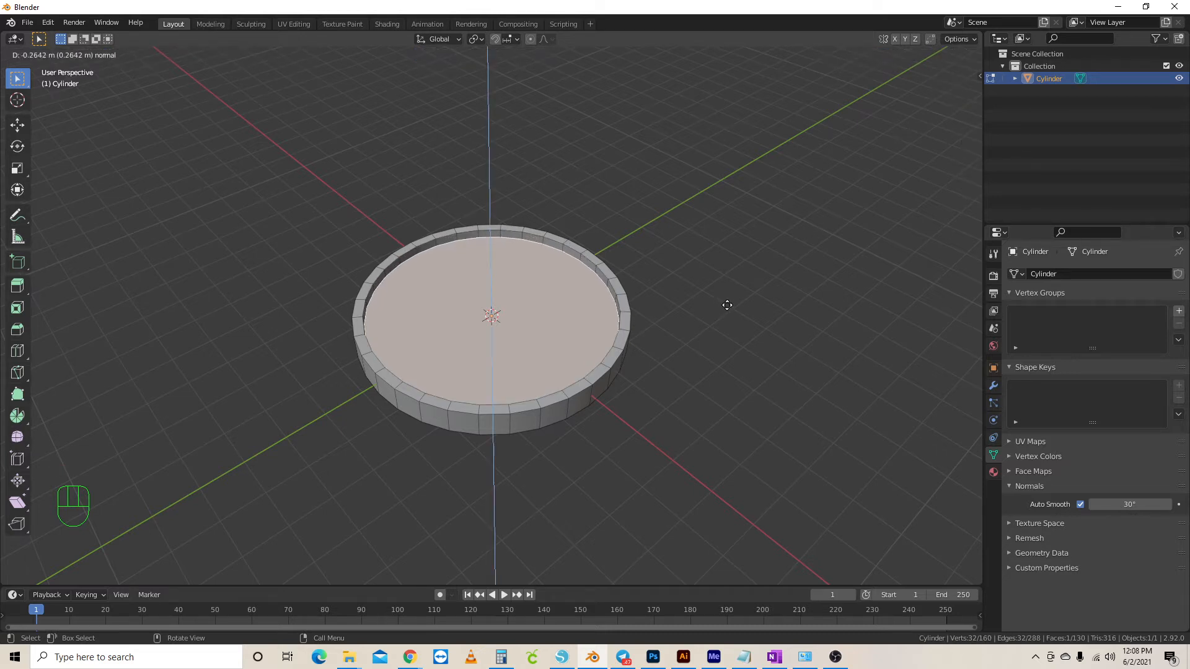
pyautogui.click(727, 305)
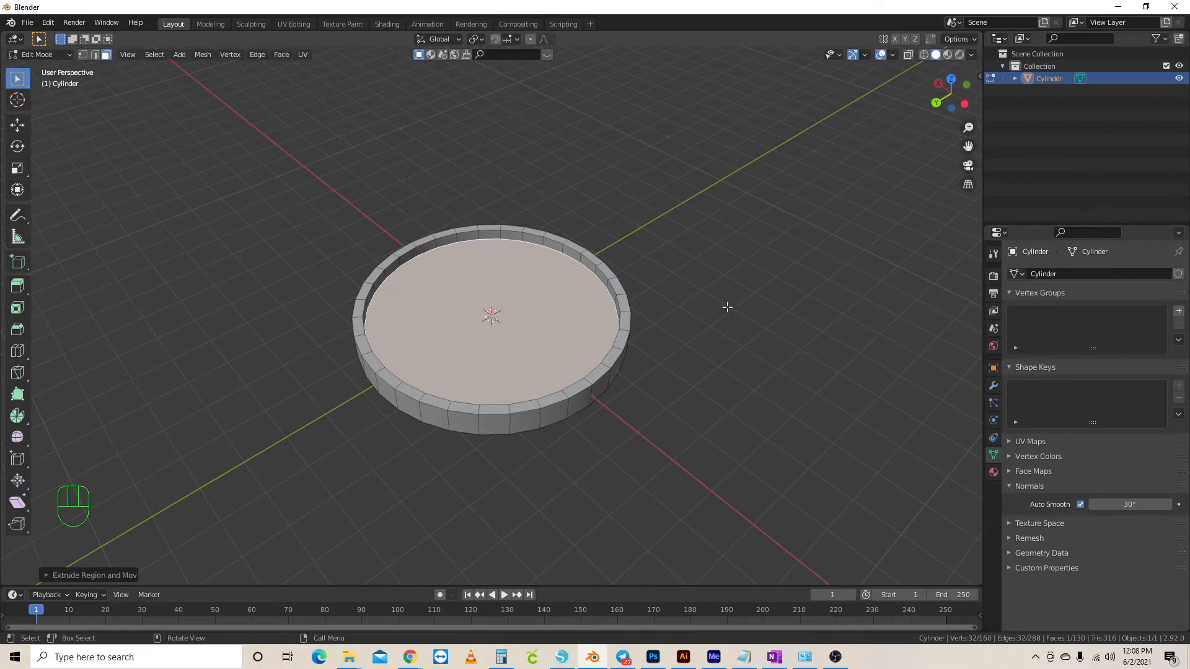
# Extrude the disc's inset bottom face inward about 0.3 m and return to Object Mode
pyautogui.moveTo(680, 361); pyautogui.dragTo(541, 311, button='middle')
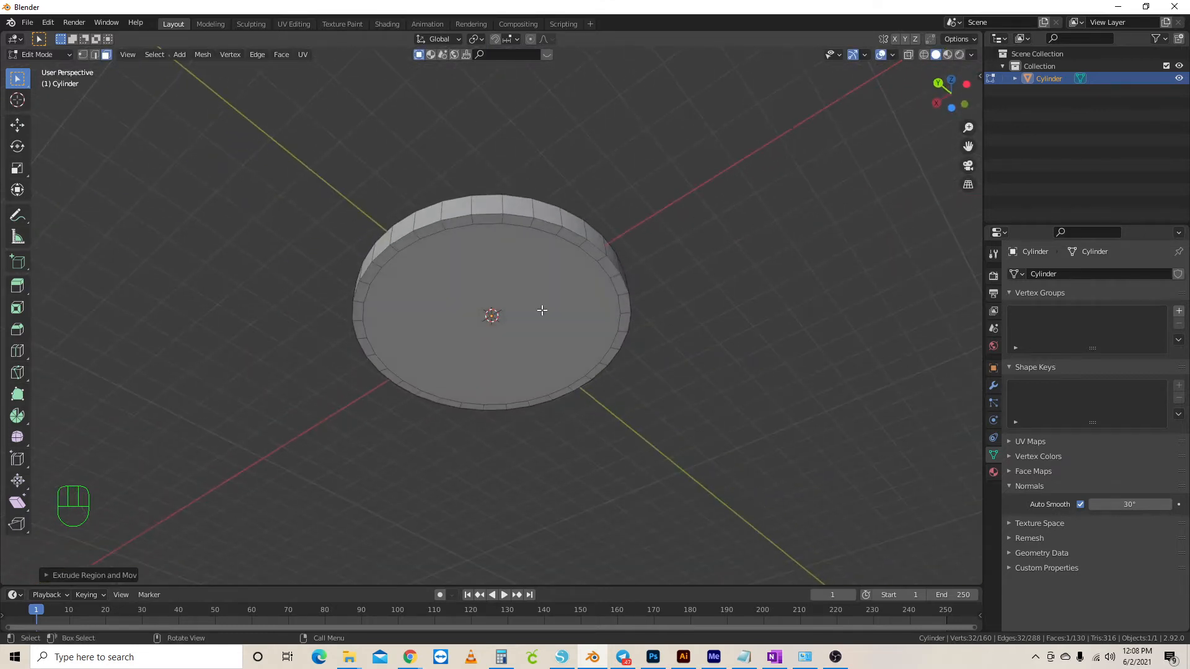
pyautogui.press('e')
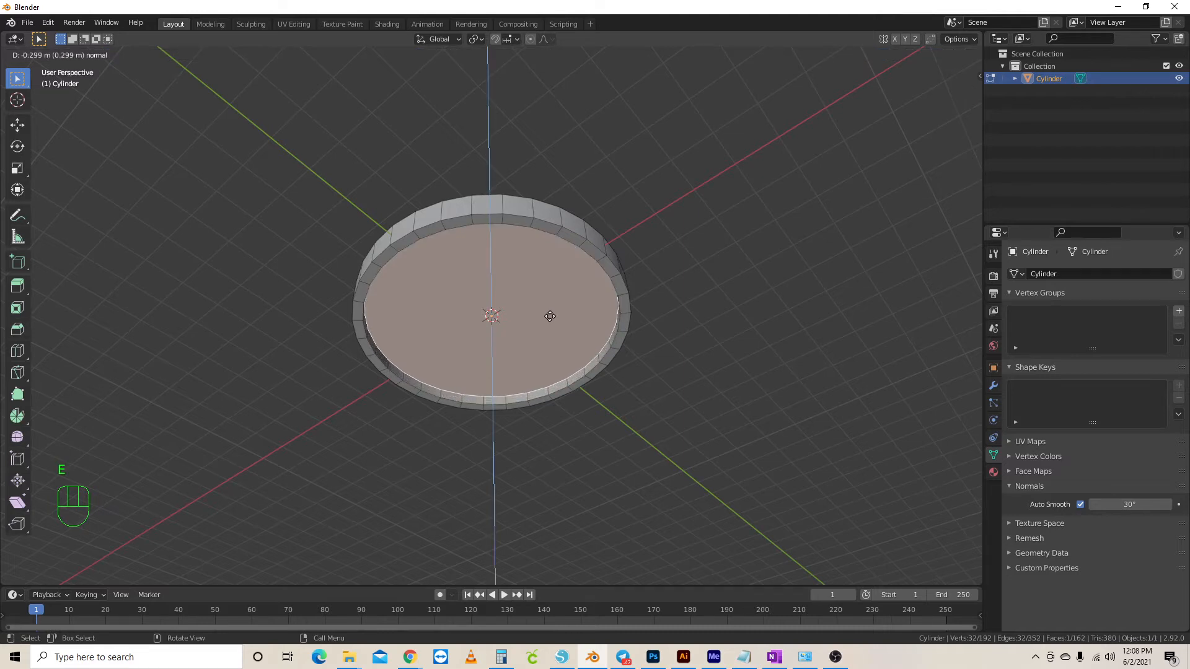
pyautogui.click(550, 316)
pyautogui.moveTo(686, 308); pyautogui.dragTo(512, 408, button='middle')
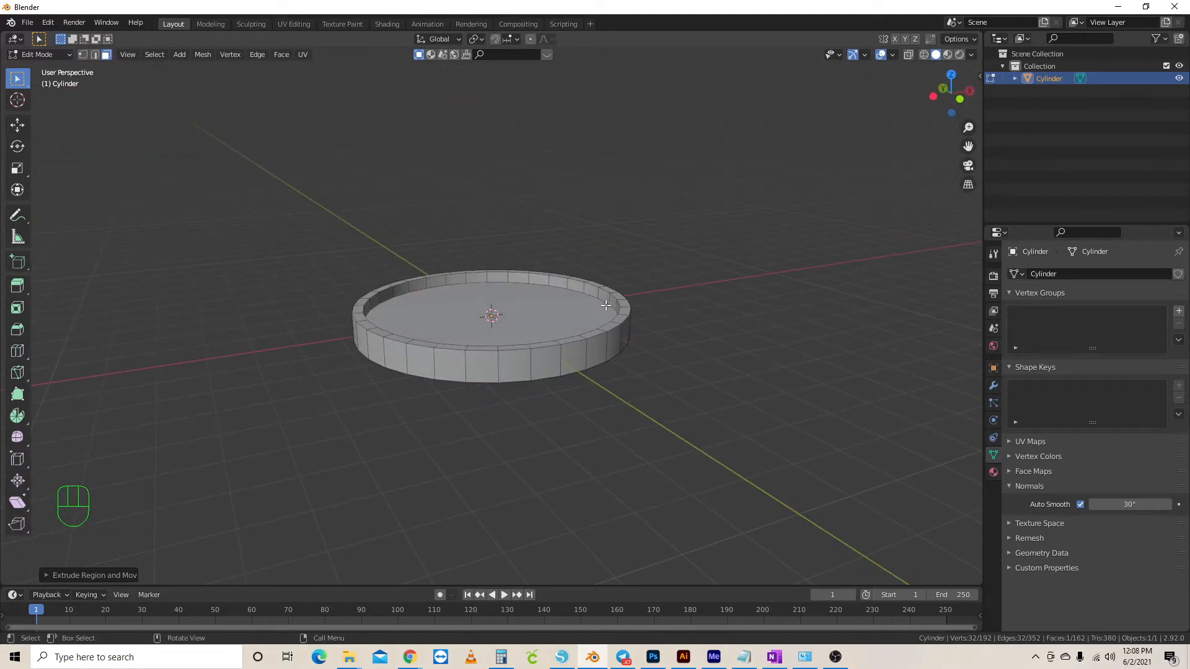
pyautogui.press('Tab')
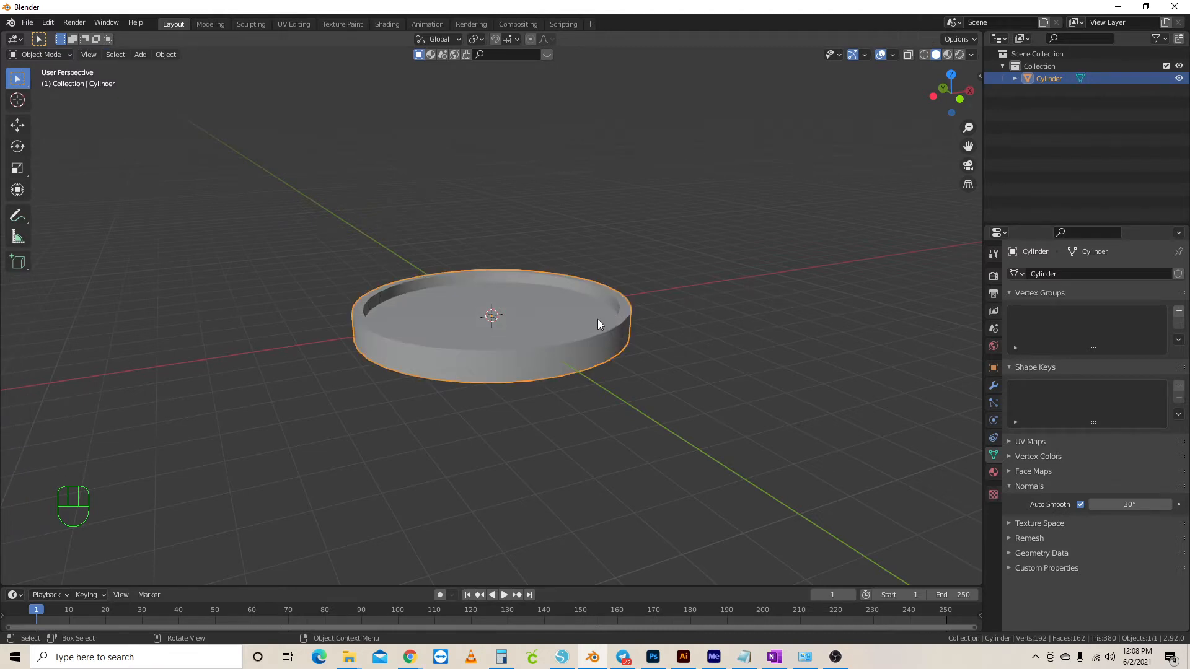
# Try rotating the disc 90° about the global X axis, inspect it from several sides, and undo the rotation
pyautogui.press('r')
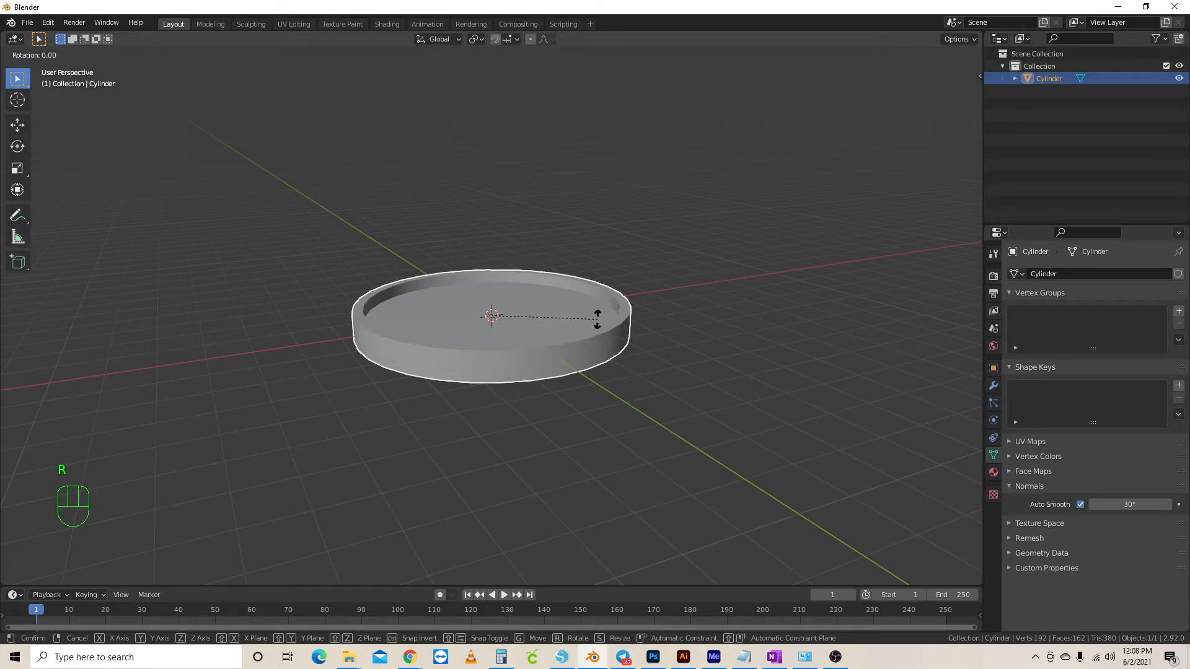
pyautogui.press('KP_9')
pyautogui.press('KP_0')
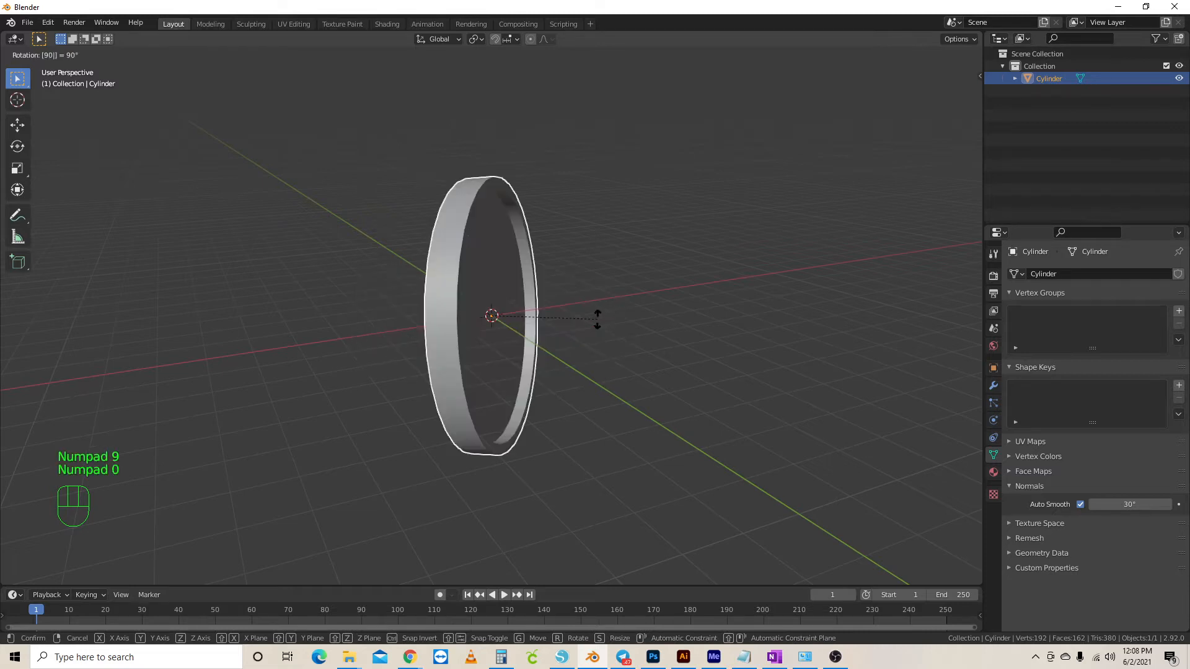
pyautogui.press('x')
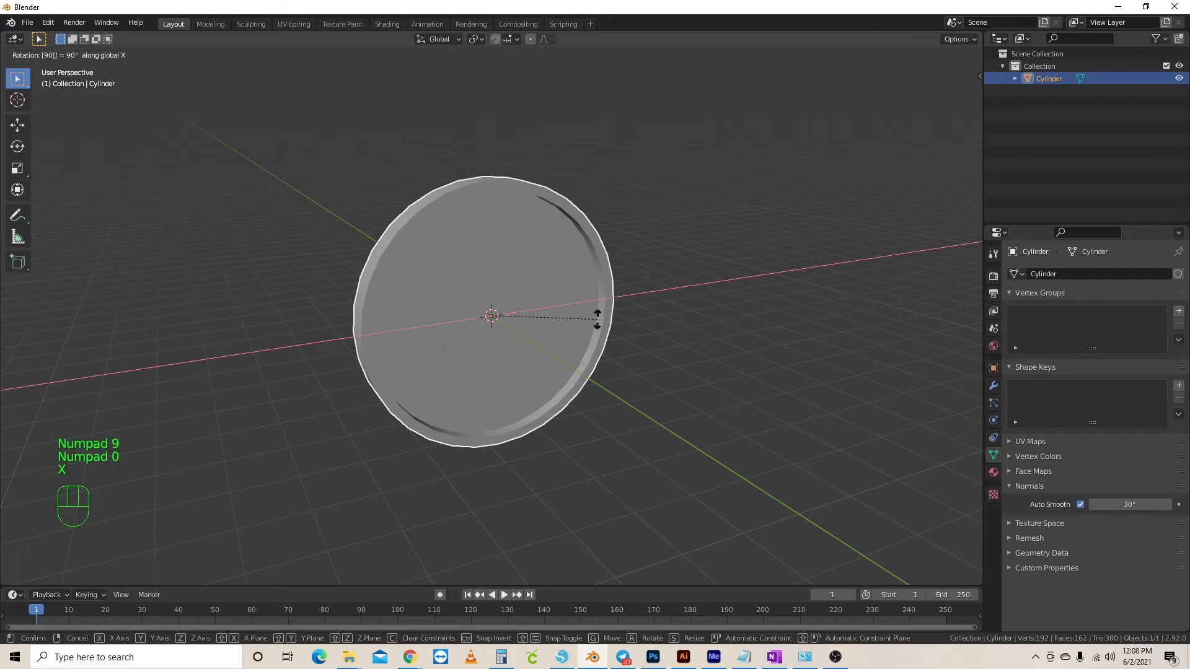
pyautogui.click(598, 319)
pyautogui.moveTo(824, 324)
pyautogui.mouseDown(button='middle')
pyautogui.moveTo(627, 289)
pyautogui.moveTo(762, 309)
pyautogui.moveTo(665, 328)
pyautogui.moveTo(658, 303)
pyautogui.moveTo(545, 291)
pyautogui.moveTo(737, 294)
pyautogui.mouseUp(button='middle')
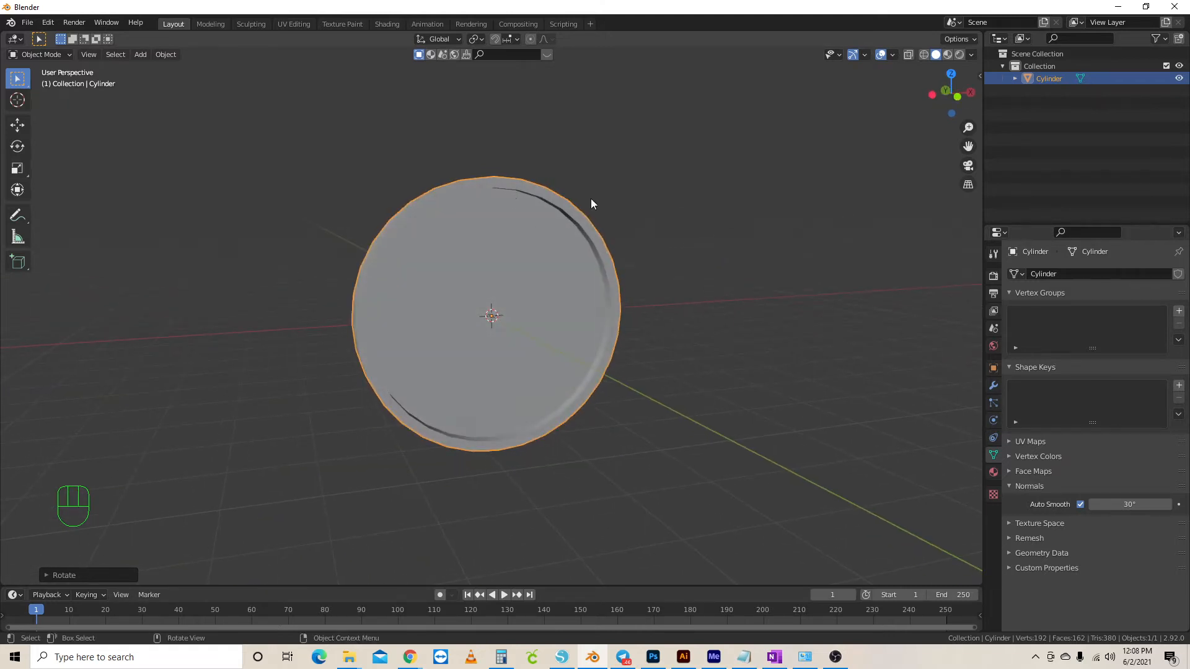
pyautogui.moveTo(591, 203); pyautogui.dragTo(458, 251, button='middle')
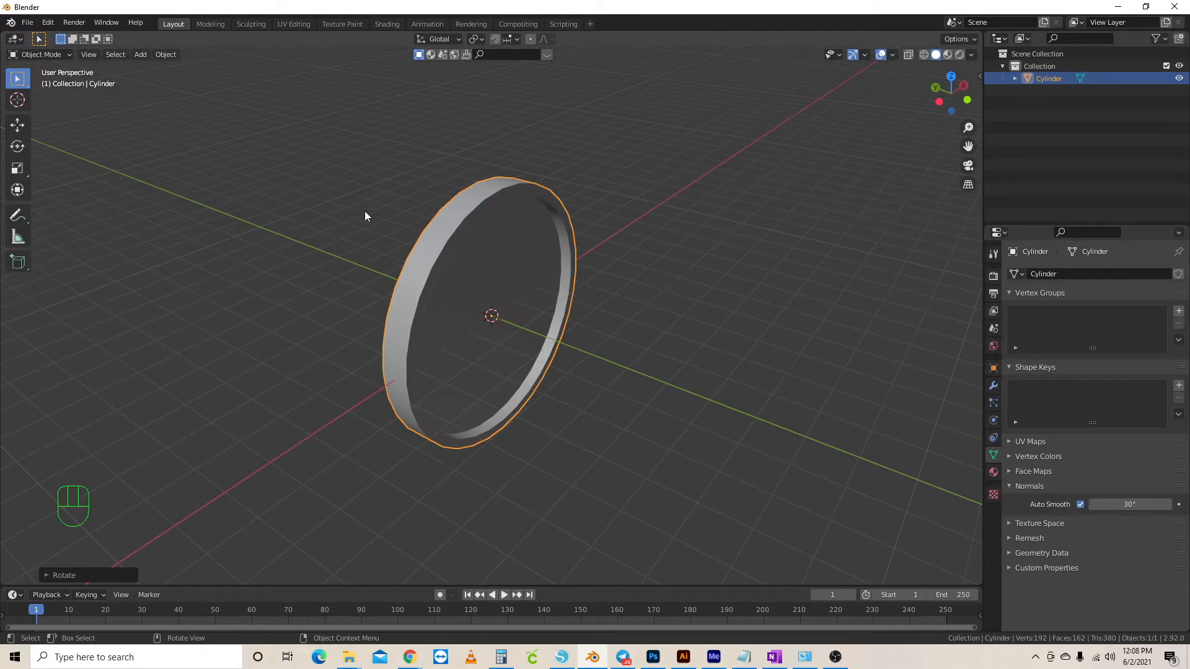
pyautogui.moveTo(693, 273); pyautogui.dragTo(661, 270, button='middle')
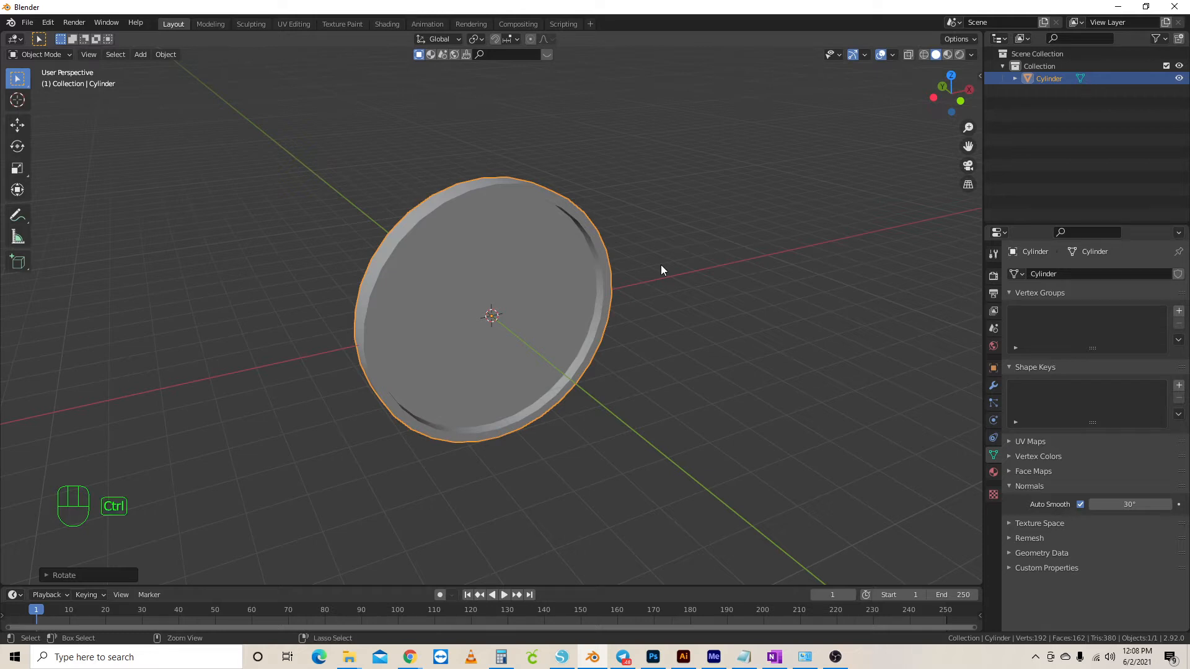
pyautogui.hotkey('ctrl', 'z')
# In top view, add a cube mesh and move it about 4.59 m along Y, just beyond the disc's edge
pyautogui.moveTo(711, 220); pyautogui.dragTo(649, 279, button='middle')
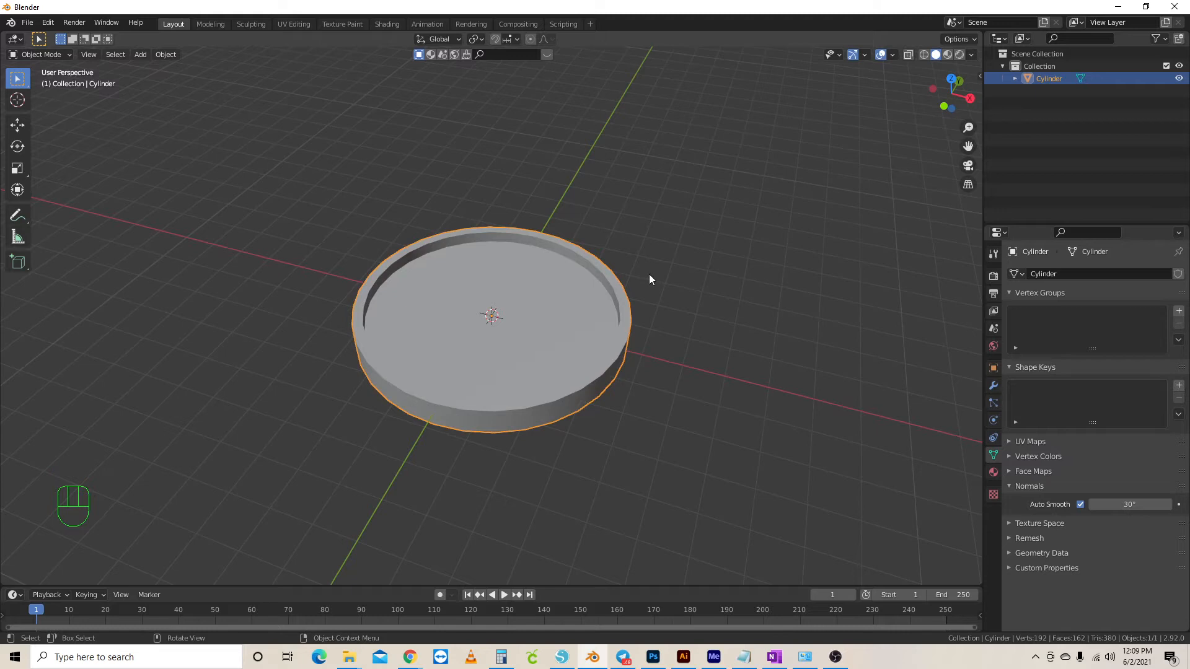
pyautogui.press('KP_7')
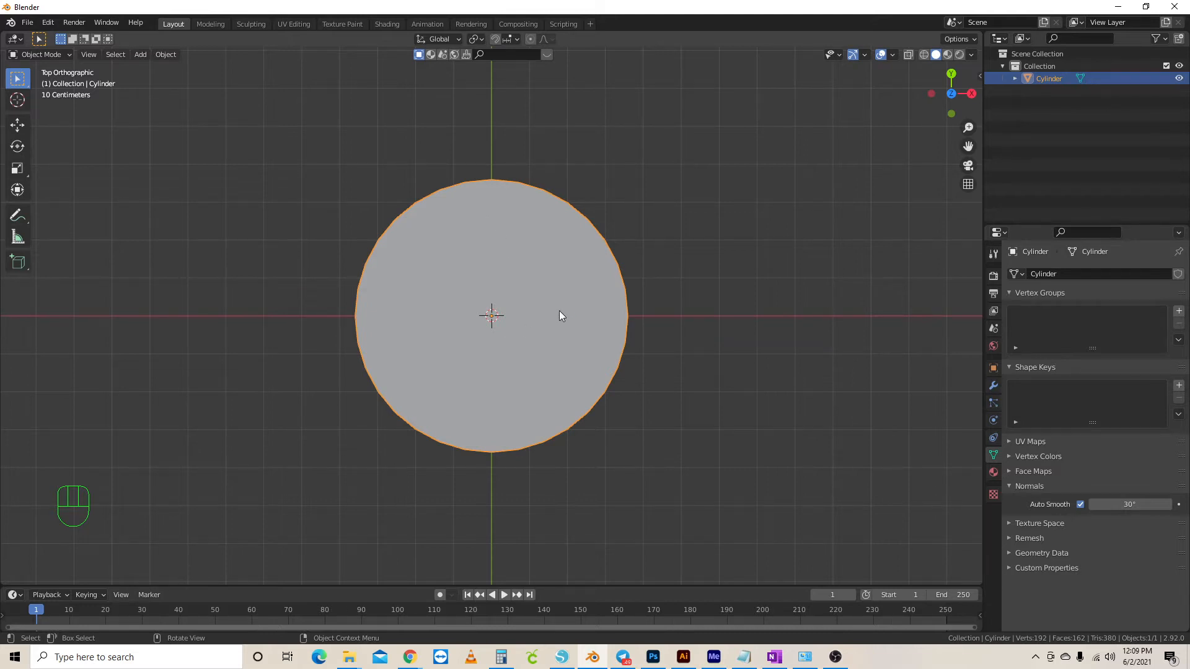
pyautogui.hotkey('shift', 'a')
pyautogui.moveTo(558, 312)
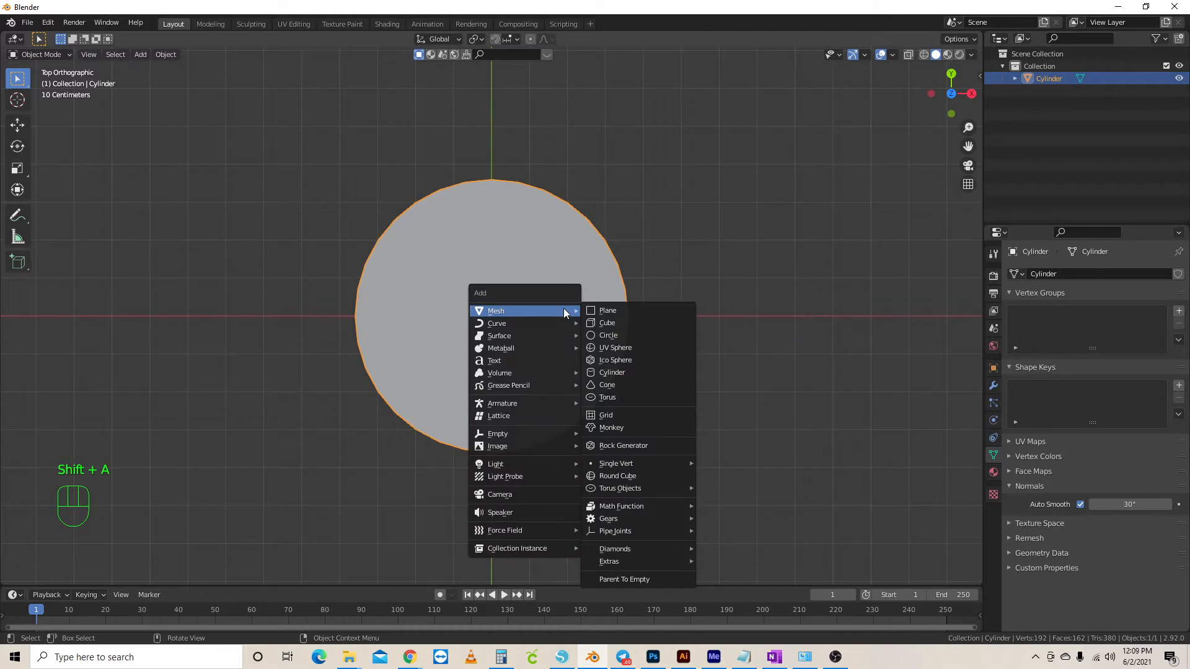
pyautogui.click(607, 323)
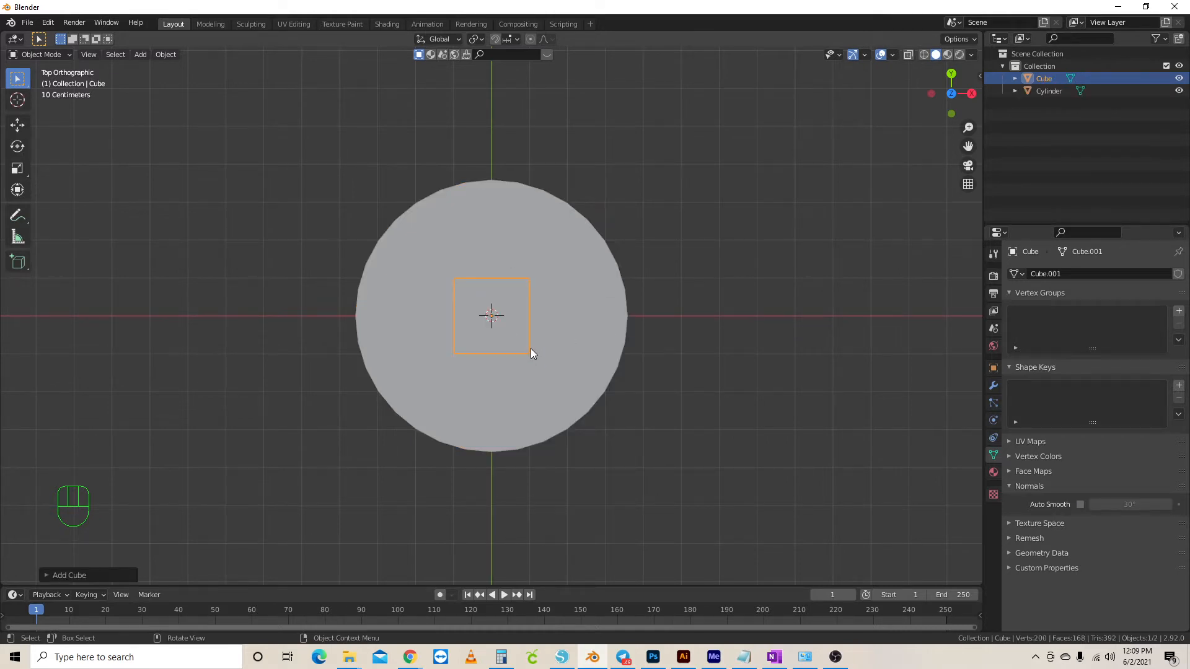
pyautogui.press('g')
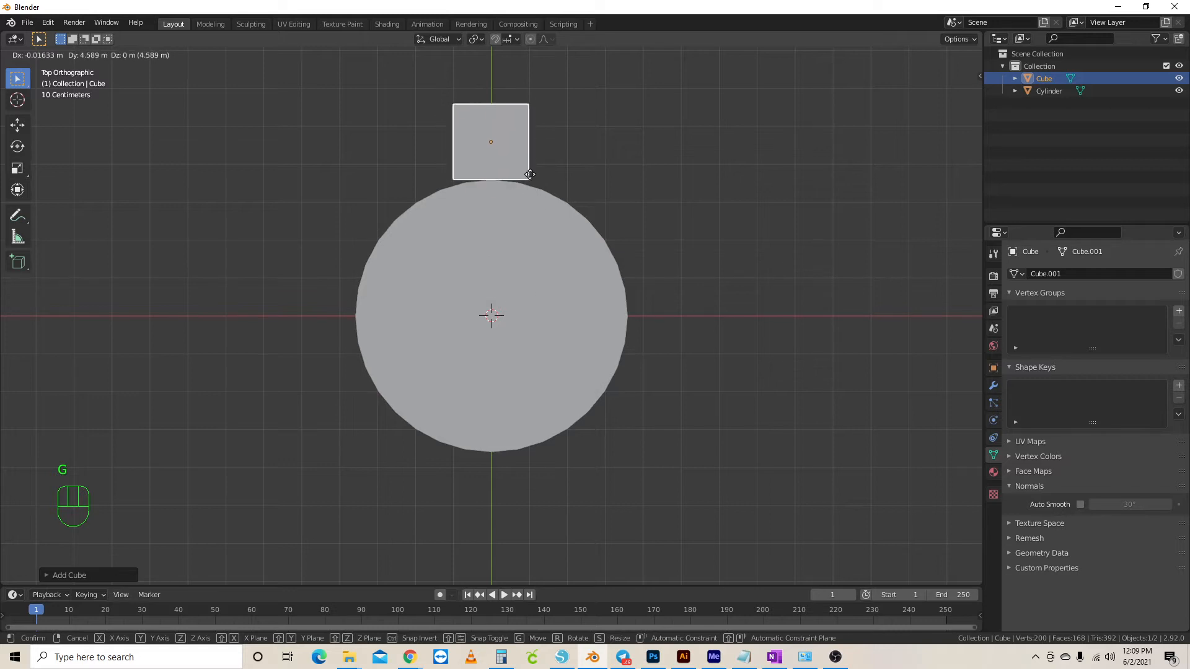
pyautogui.click(530, 174)
# Scale the cube down to a small block and move it about 0.82 m back along Y against the disc's rim
pyautogui.press('s')
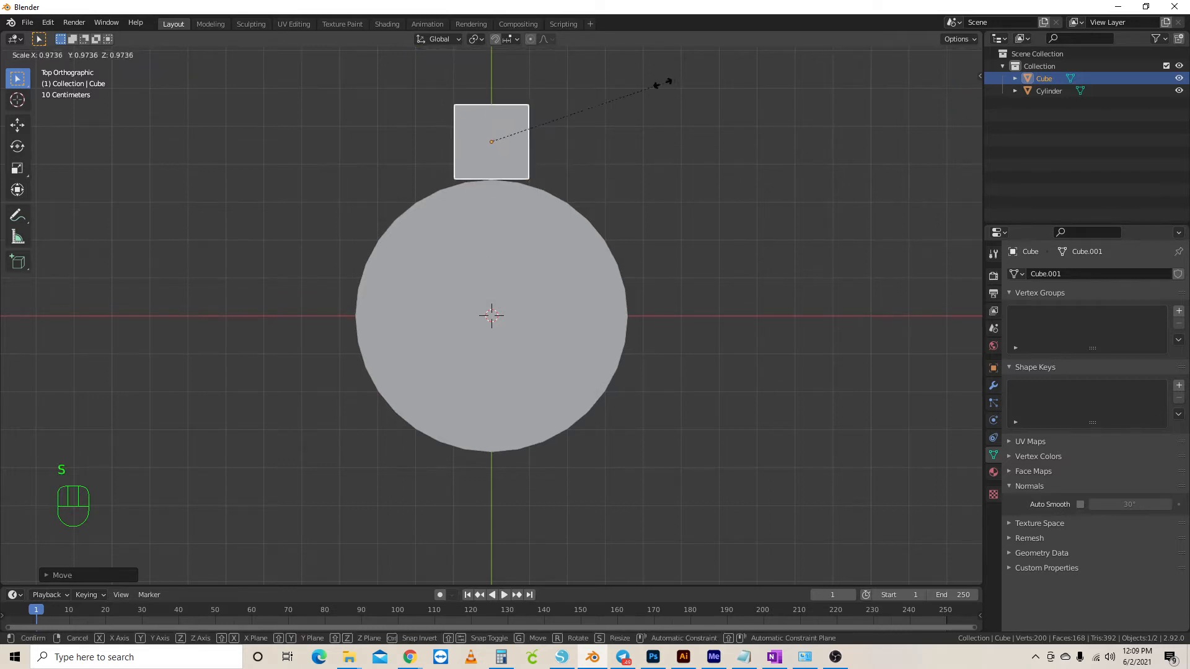
pyautogui.click(520, 119)
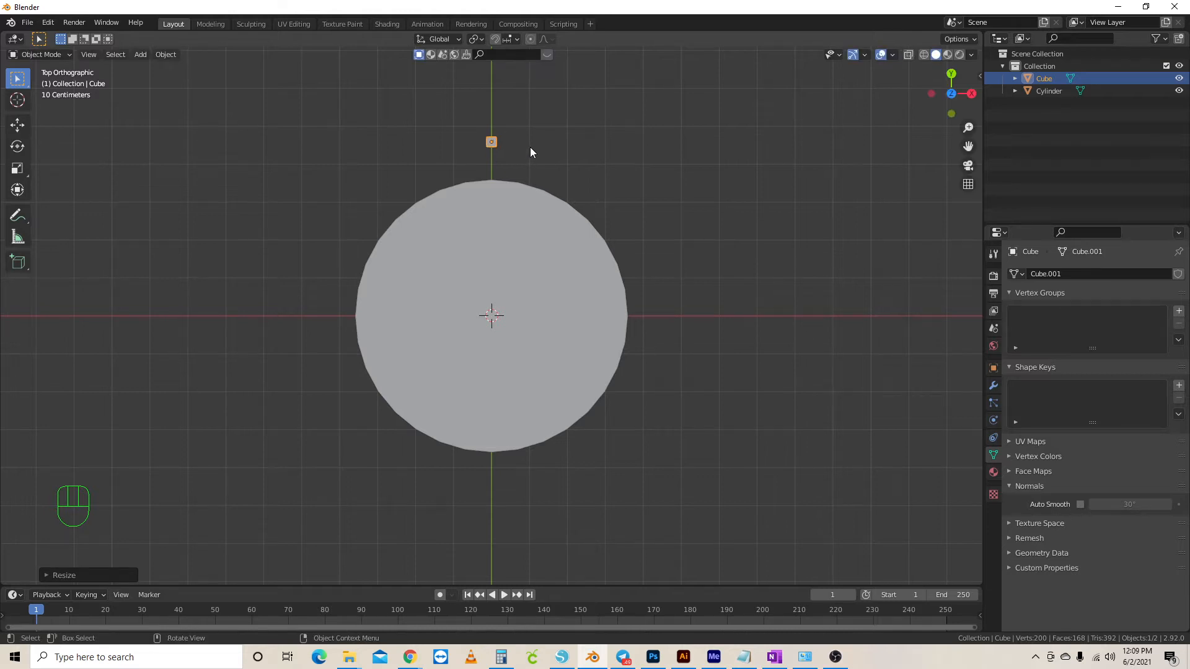
pyautogui.press('g')
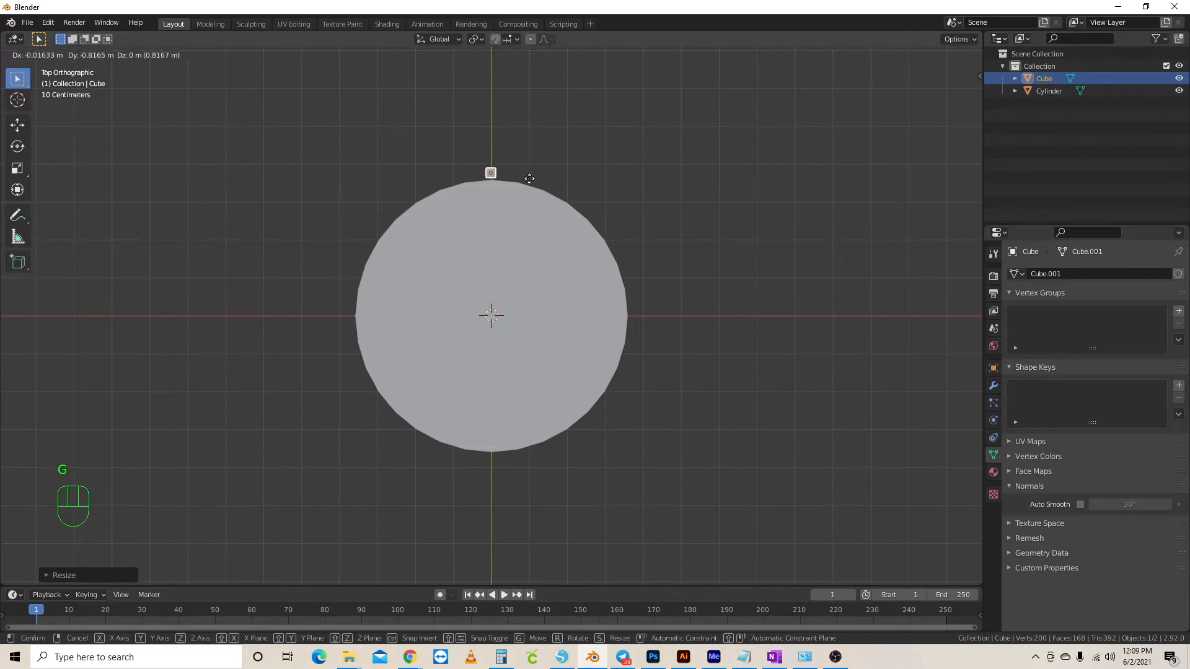
pyautogui.click(529, 179)
# Stretch the small block along Z by about 2.24 times and again by about 1.2 times to match the rim's height
pyautogui.moveTo(553, 222); pyautogui.dragTo(324, 88, button='middle')
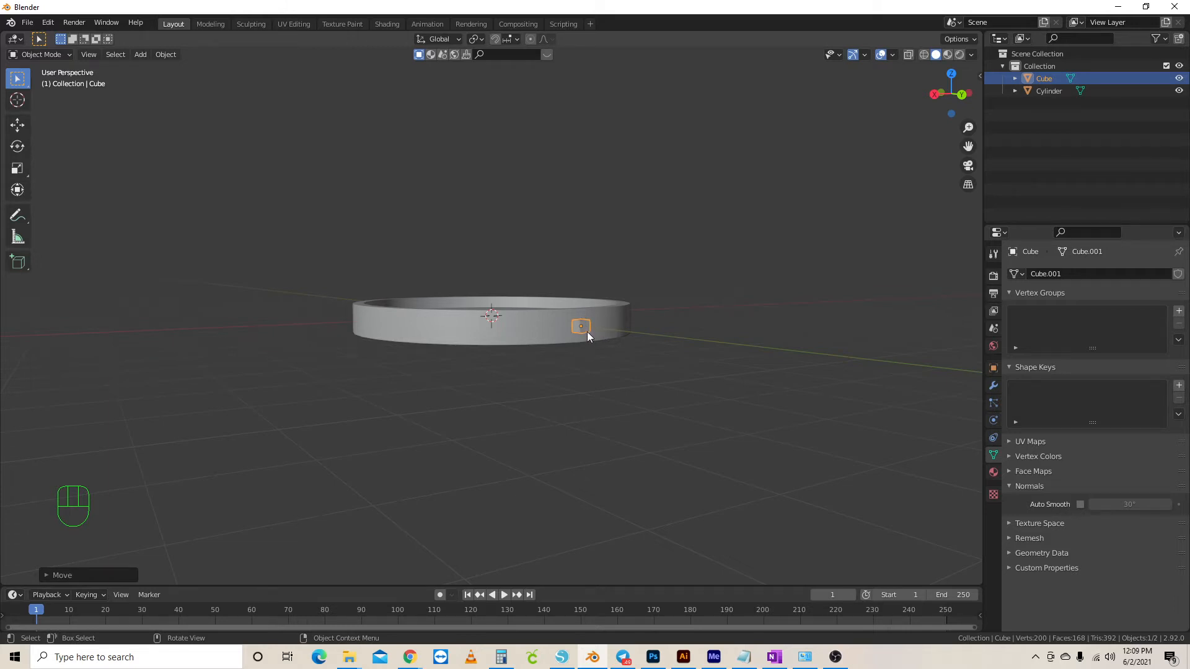
pyautogui.press('s')
pyautogui.press('z')
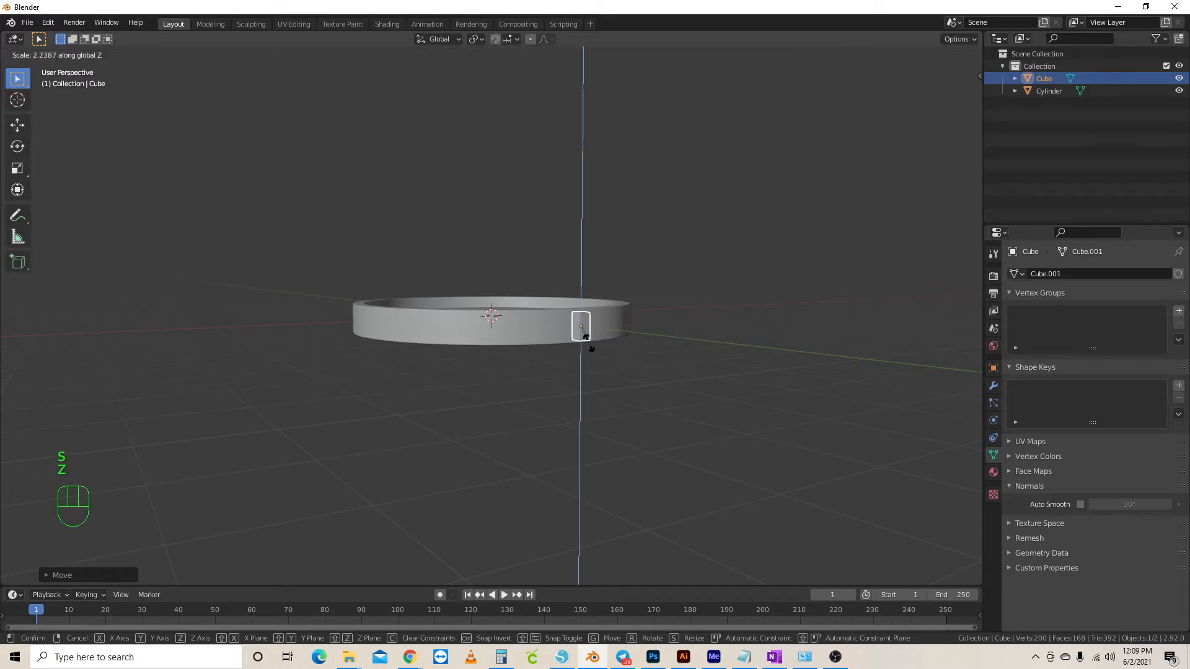
pyautogui.click(587, 339)
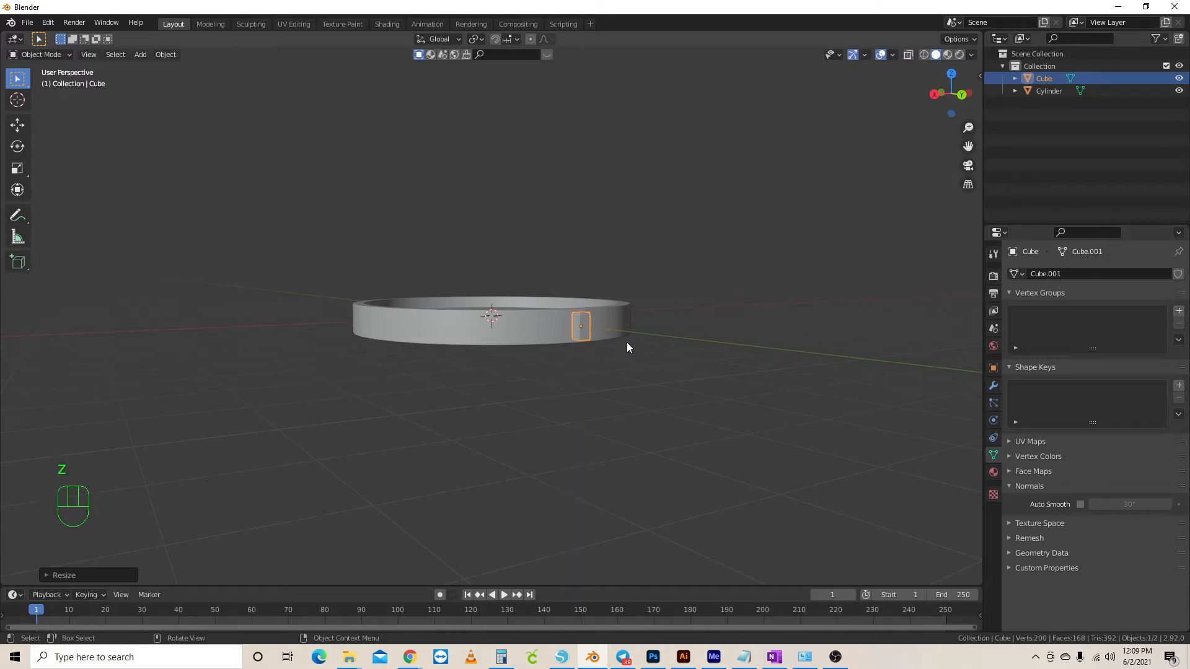
pyautogui.scroll(4, 626, 346)
pyautogui.moveTo(780, 369); pyautogui.dragTo(737, 372, button='middle')
pyautogui.press('s')
pyautogui.press('z')
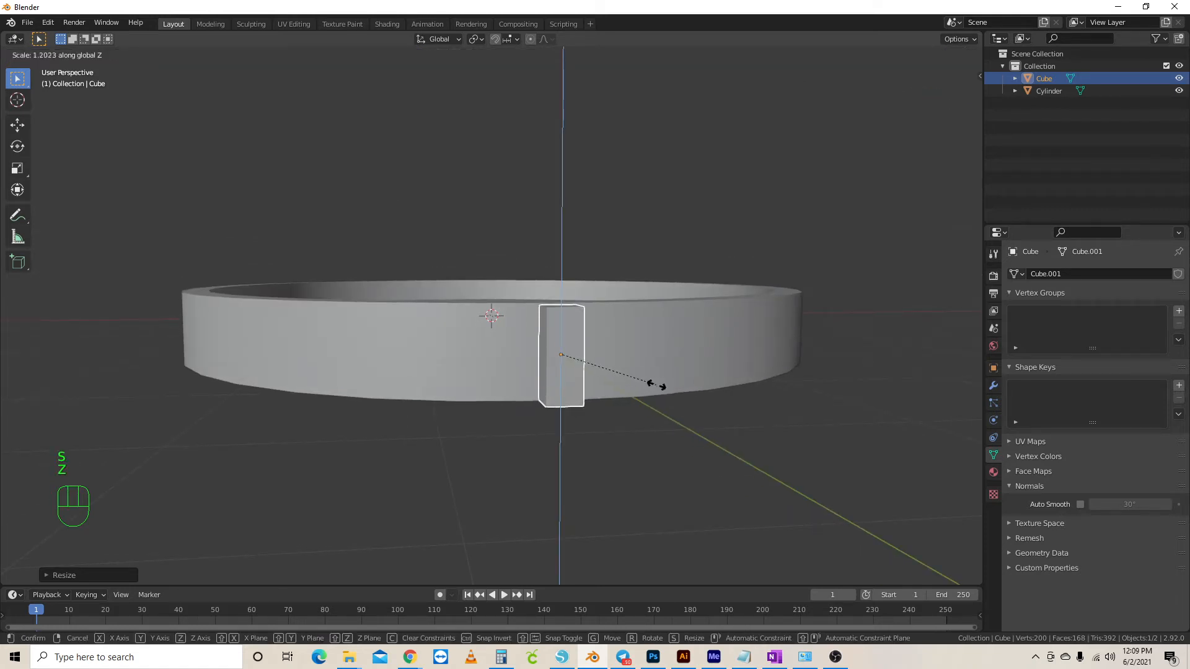
pyautogui.click(660, 378)
# Narrow the block to about 0.56 of its width along the X axis
pyautogui.moveTo(662, 374)
pyautogui.mouseDown(button='middle')
pyautogui.moveTo(627, 379)
pyautogui.moveTo(644, 376)
pyautogui.mouseUp(button='middle')
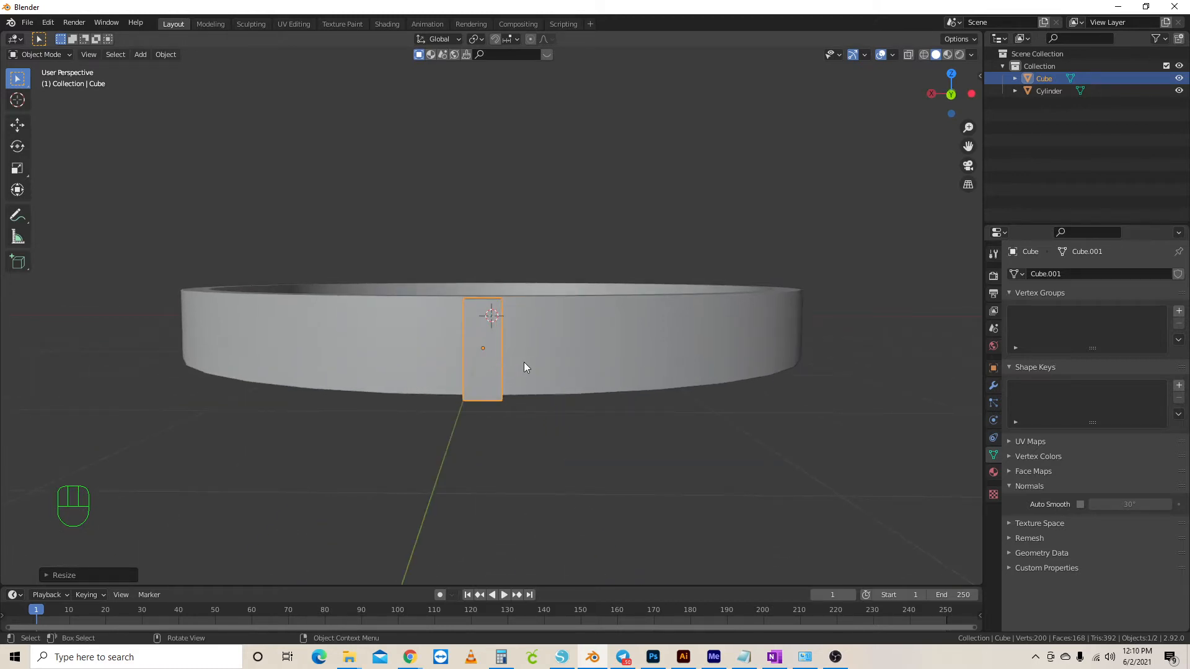
pyautogui.press('s')
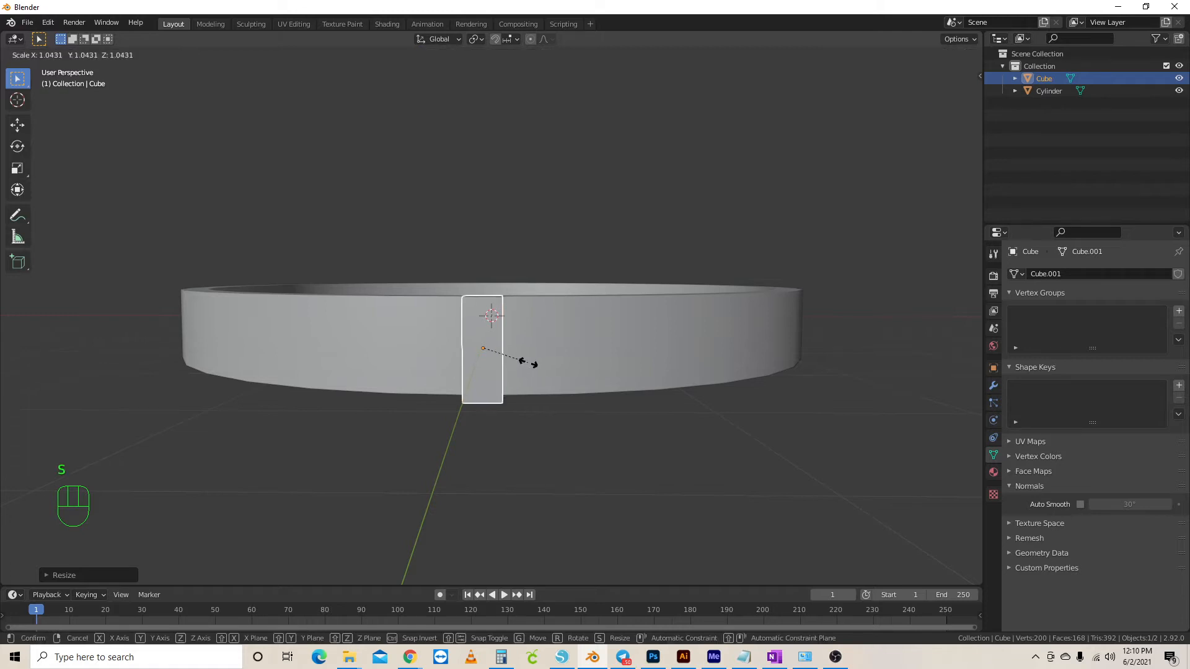
pyautogui.press('x')
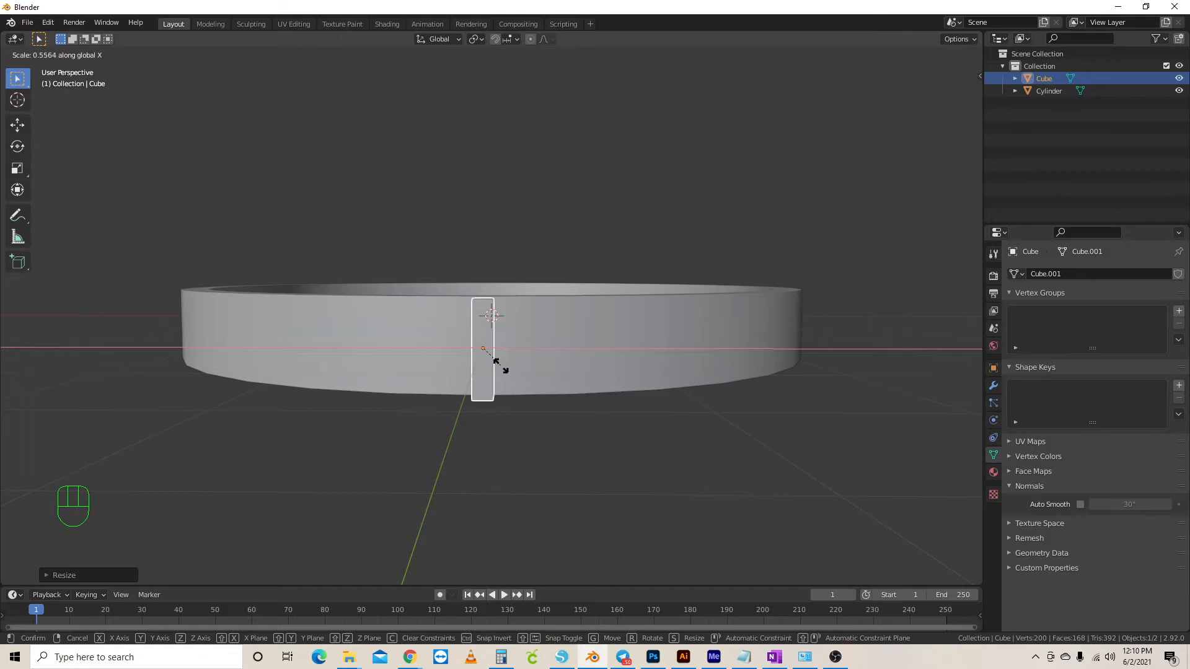
pyautogui.click(504, 365)
# Examine the block's placement against the disc's rim from above and from the side
pyautogui.moveTo(560, 375); pyautogui.dragTo(564, 410, button='middle')
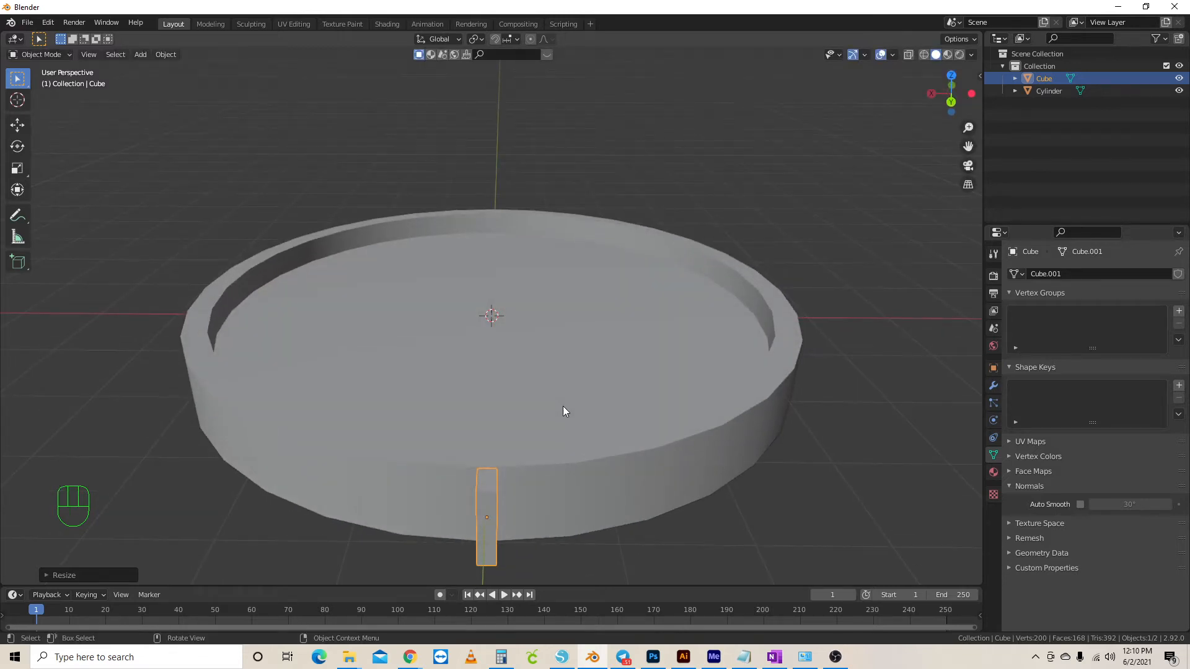
pyautogui.press('KP_7')
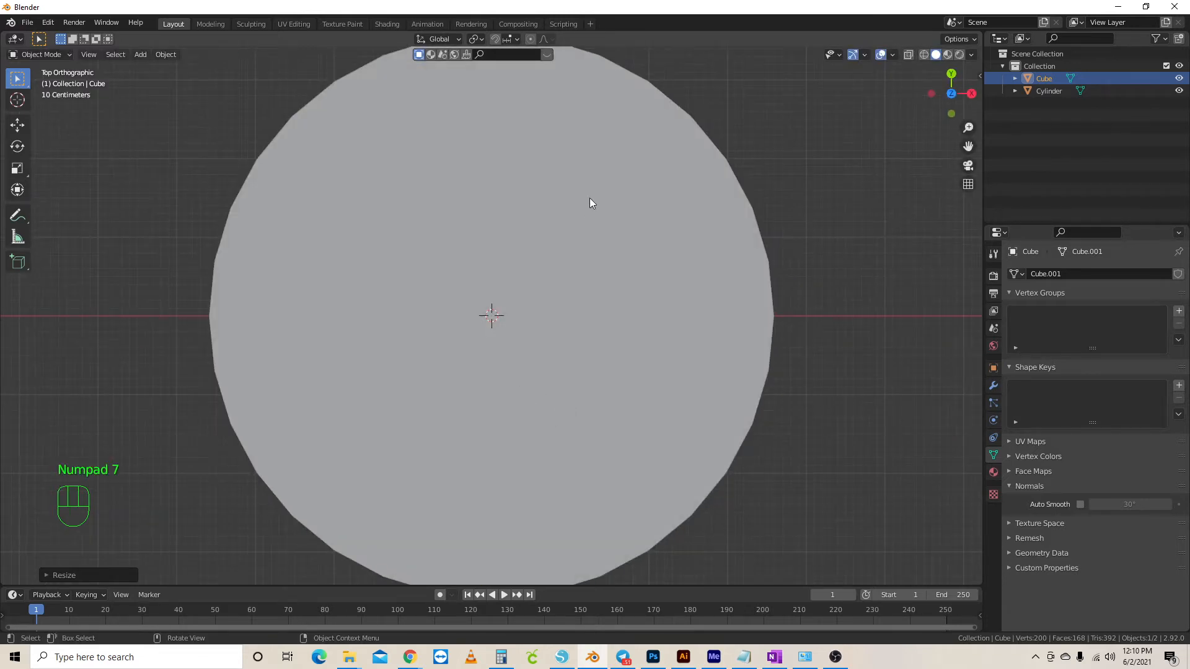
pyautogui.keyDown('shift'); pyautogui.moveTo(589, 203); pyautogui.dragTo(598, 429, button='middle'); pyautogui.keyUp('shift')
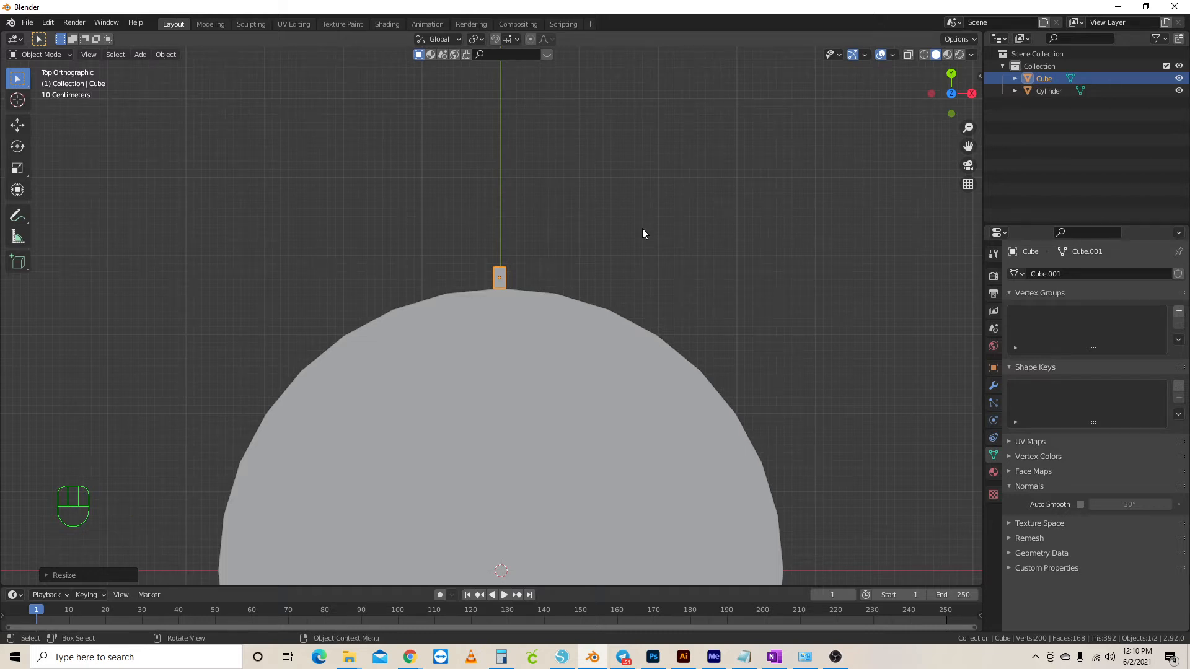
pyautogui.moveTo(642, 228); pyautogui.dragTo(642, 232, button='middle')
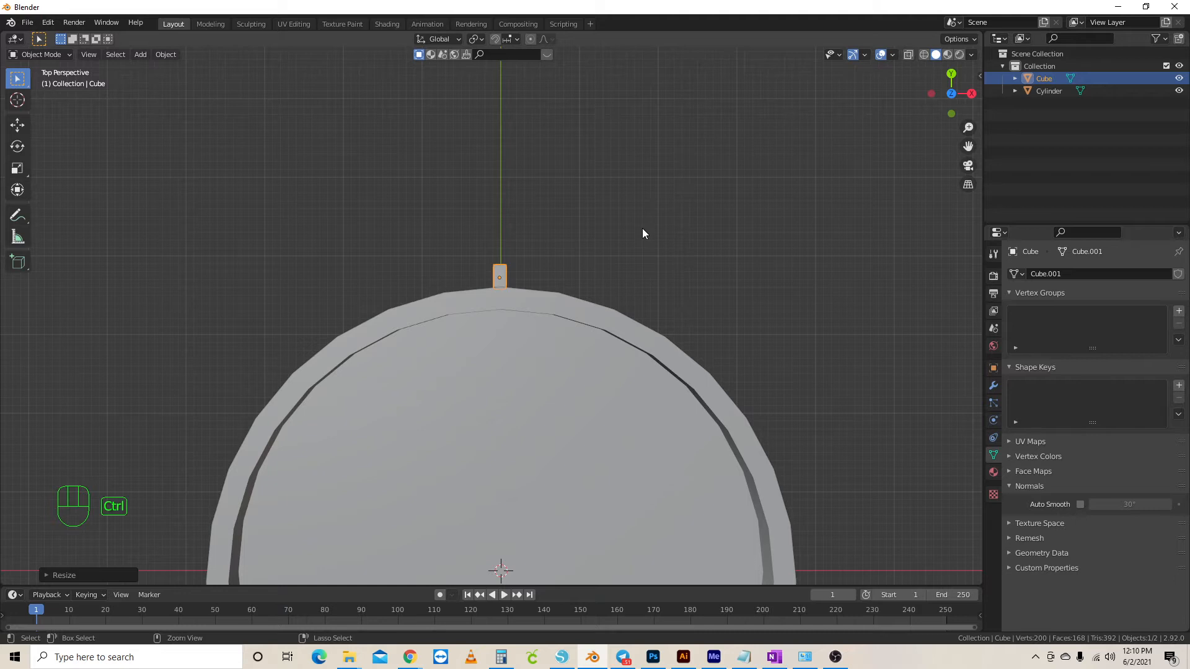
pyautogui.hotkey('ctrl', 'z')
pyautogui.hotkey('ctrl', 'shift', 'z')
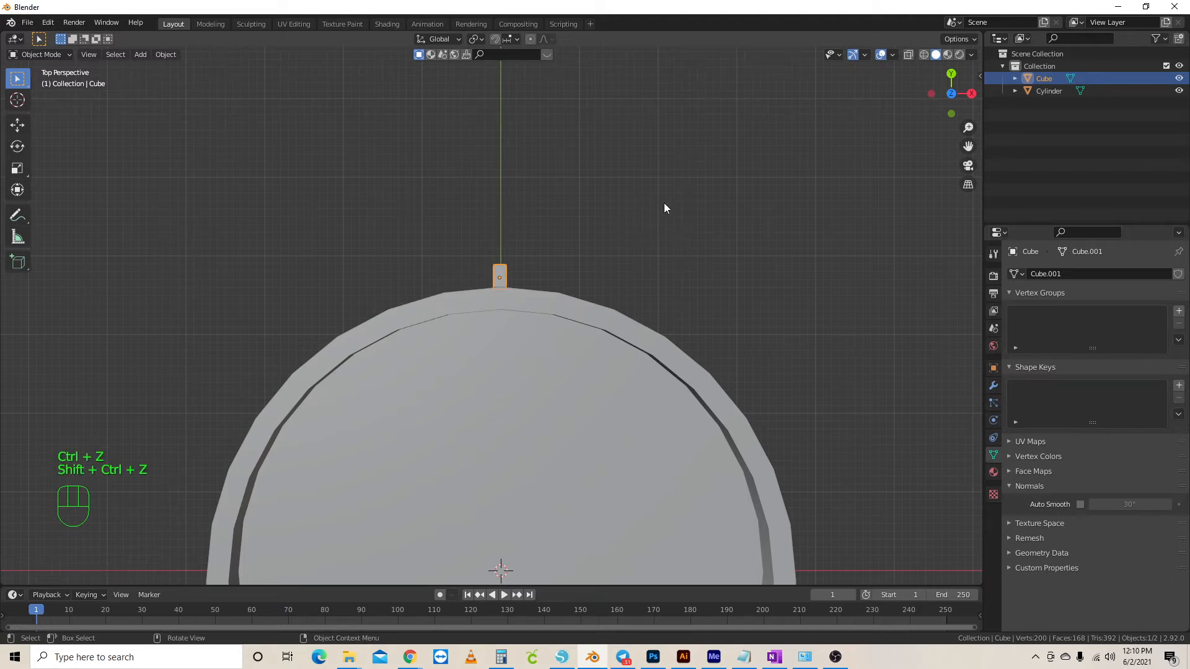
pyautogui.keyDown('shift'); pyautogui.moveTo(643, 213); pyautogui.dragTo(423, 121, button='middle'); pyautogui.keyUp('shift')
pyautogui.moveTo(617, 293); pyautogui.dragTo(591, 277, button='middle')
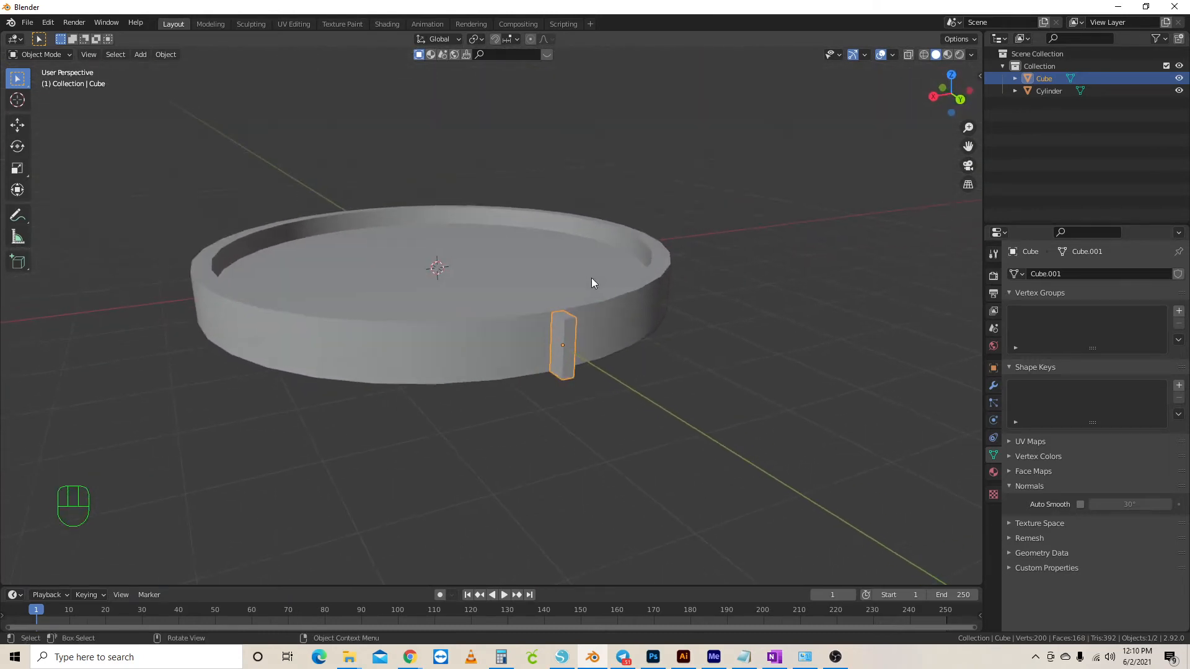
# Move the small block about 0.014 m along X in the top view to centre it on the Y axis
pyautogui.press('KP_7')
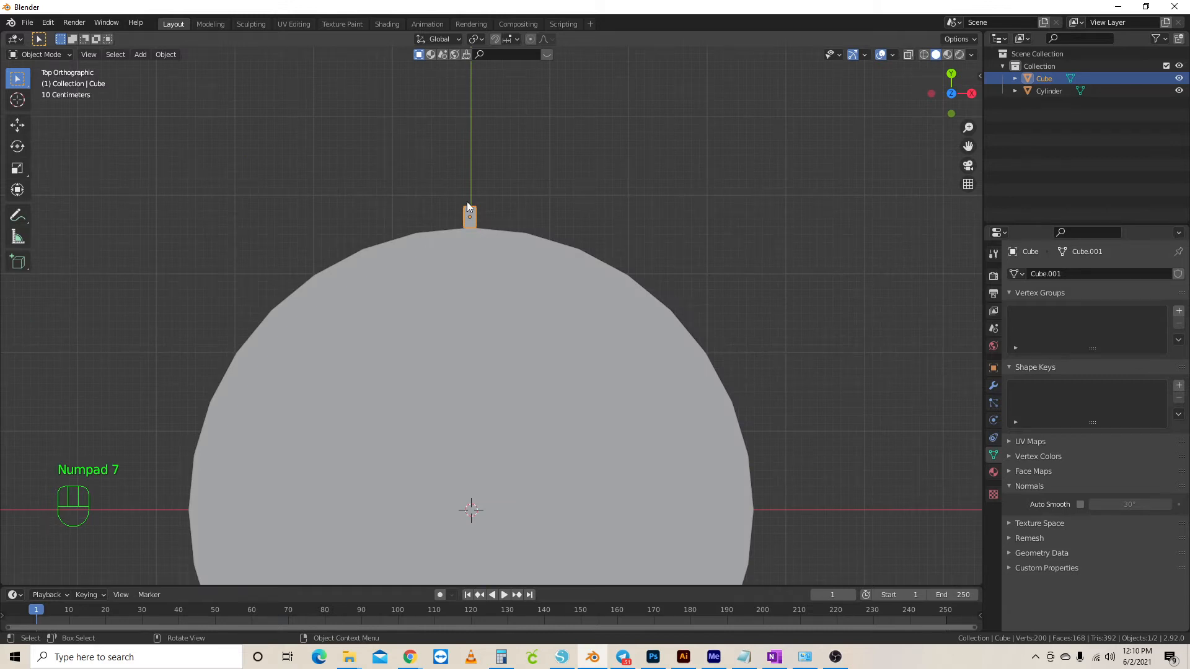
pyautogui.scroll(3, 473, 215)
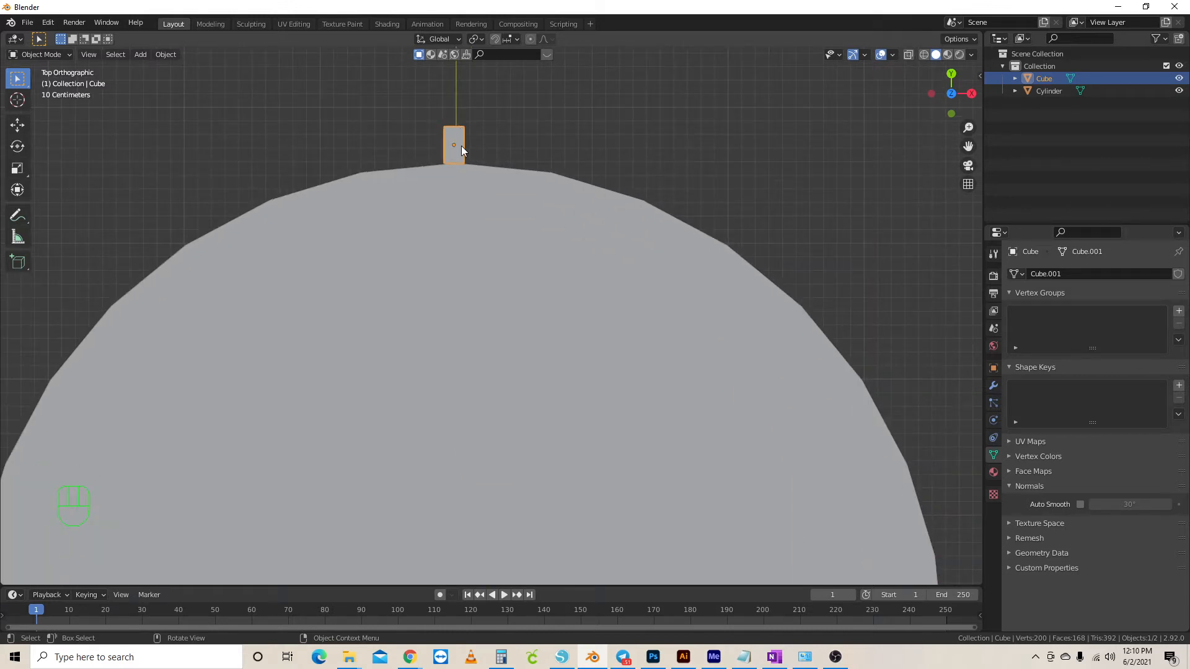
pyautogui.press('g')
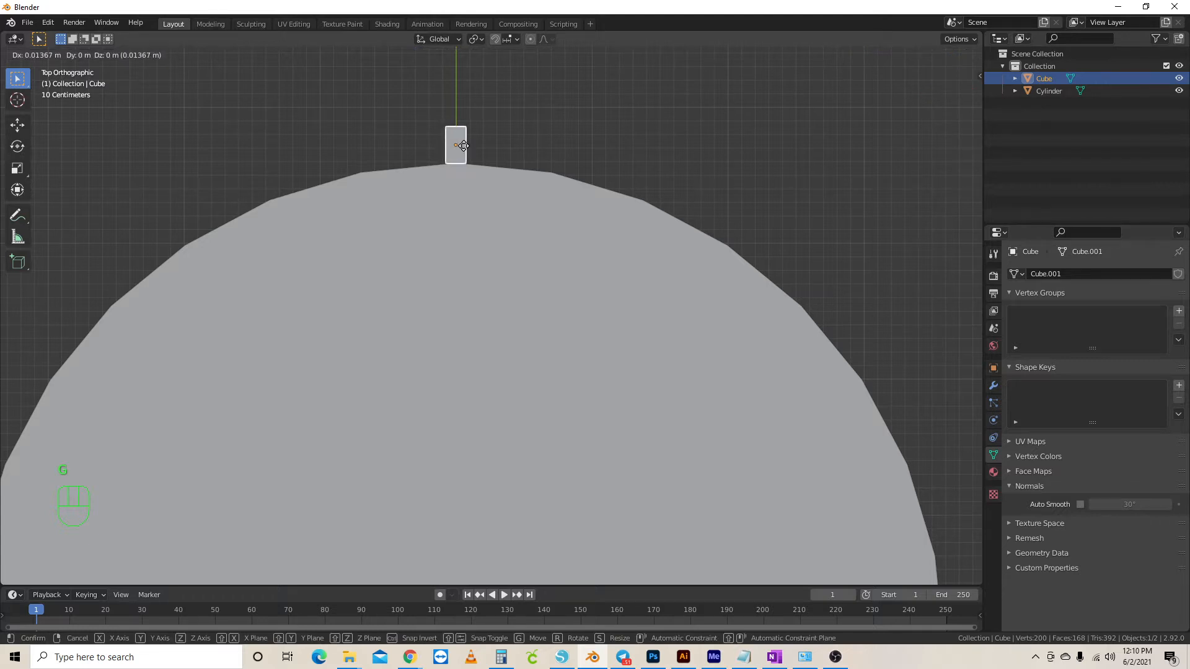
pyautogui.click(463, 146)
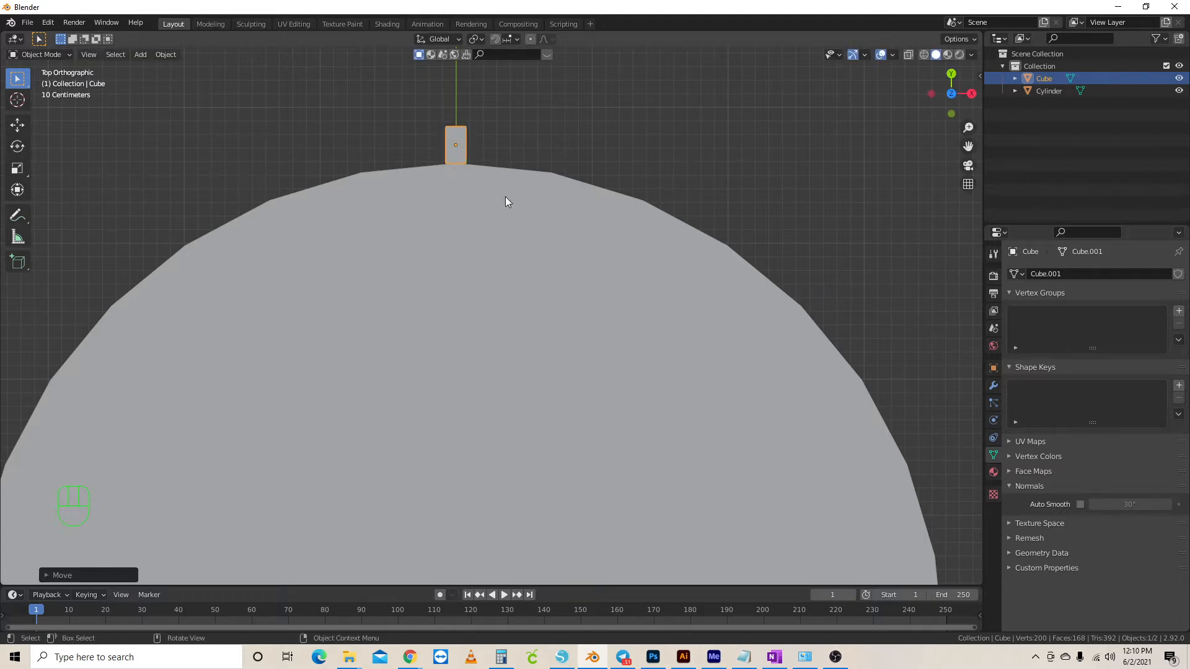
# Spin the block's mesh a full -360° around the disc's centre with 138 steps to ring the rim with blocks
pyautogui.scroll(-4, 505, 203)
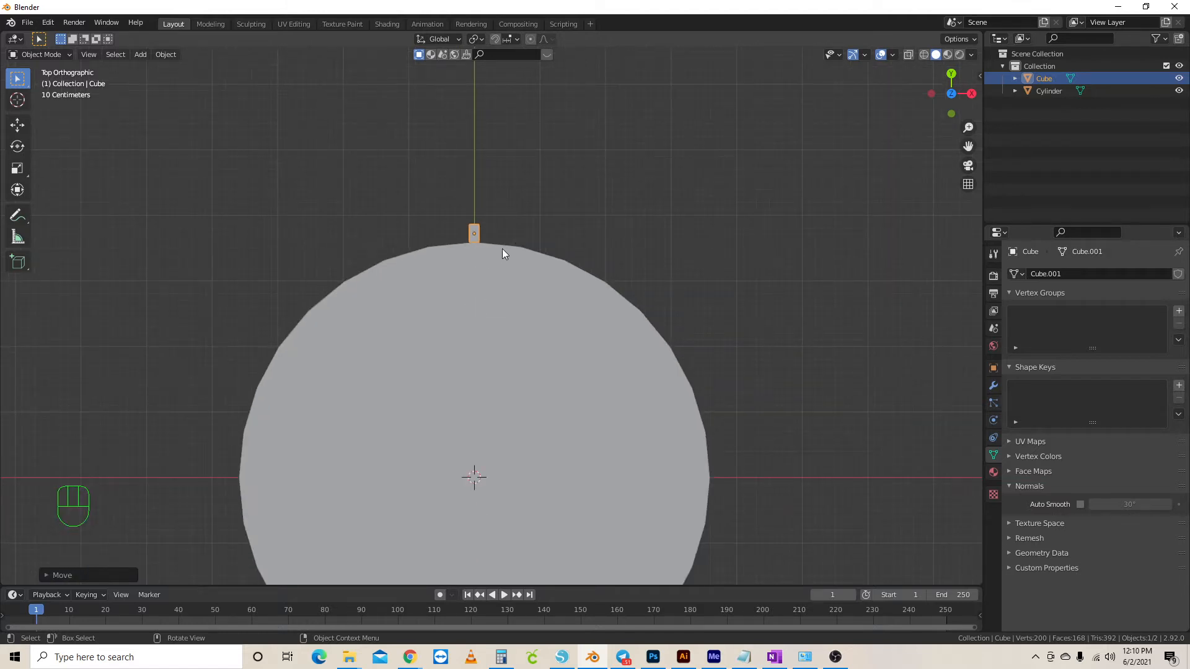
pyautogui.keyDown('shift'); pyautogui.moveTo(550, 423); pyautogui.dragTo(615, 294, button='middle'); pyautogui.keyUp('shift')
pyautogui.scroll(-1, 609, 299)
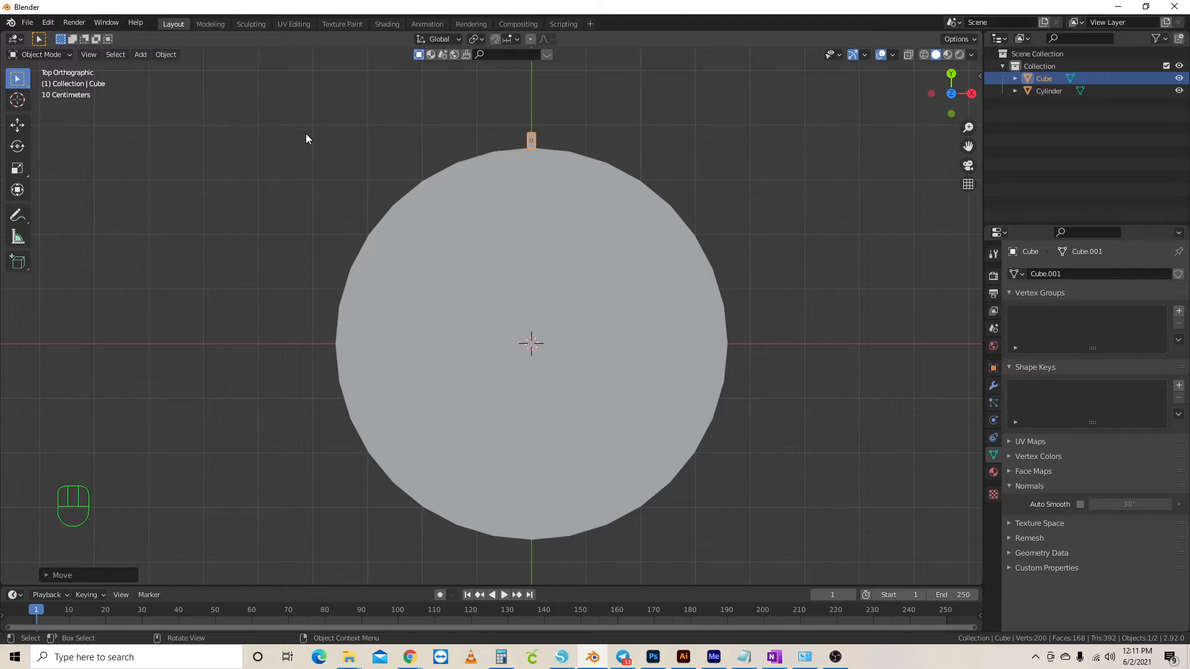
pyautogui.press('Tab')
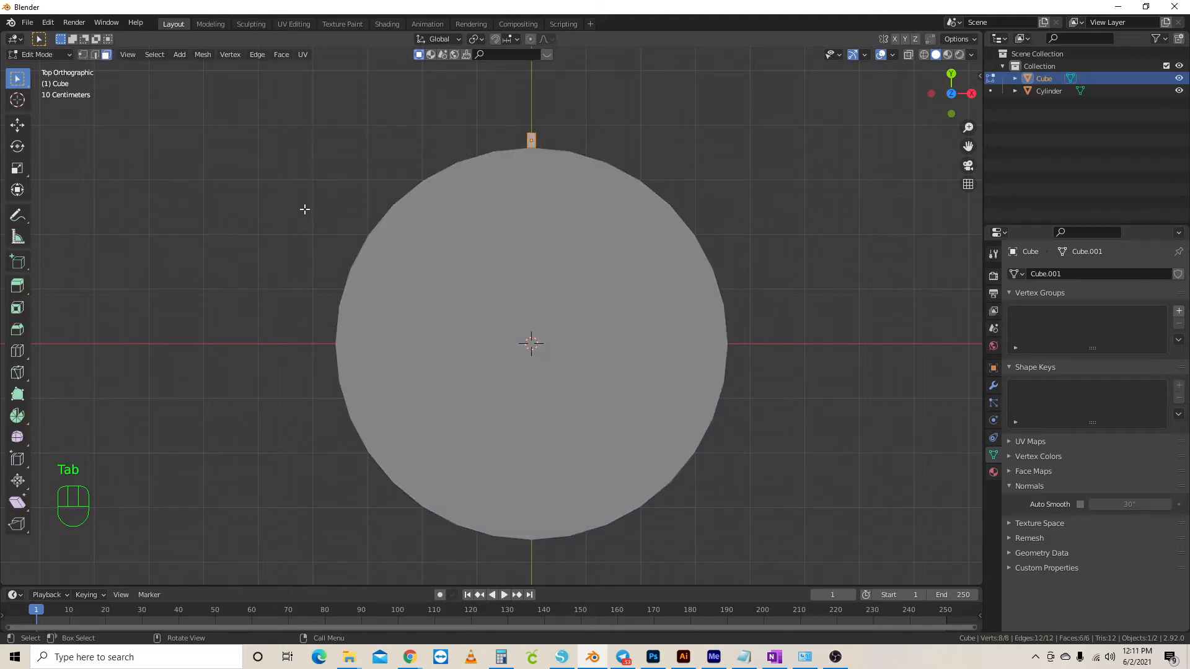
pyautogui.click(18, 419)
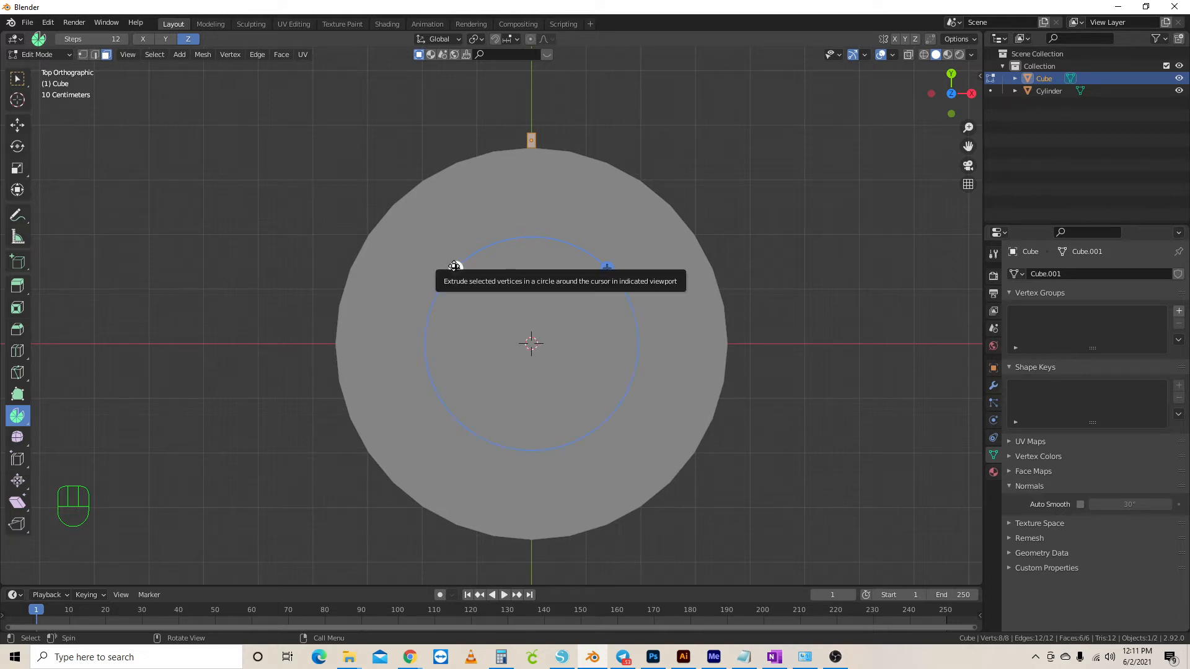
pyautogui.moveTo(456, 267)
pyautogui.mouseDown()
pyautogui.moveTo(483, 253)
pyautogui.moveTo(565, 266)
pyautogui.moveTo(613, 330)
pyautogui.moveTo(571, 395)
pyautogui.moveTo(486, 393)
pyautogui.moveTo(447, 326)
pyautogui.moveTo(469, 281)
pyautogui.mouseUp()
pyautogui.click(65, 575)
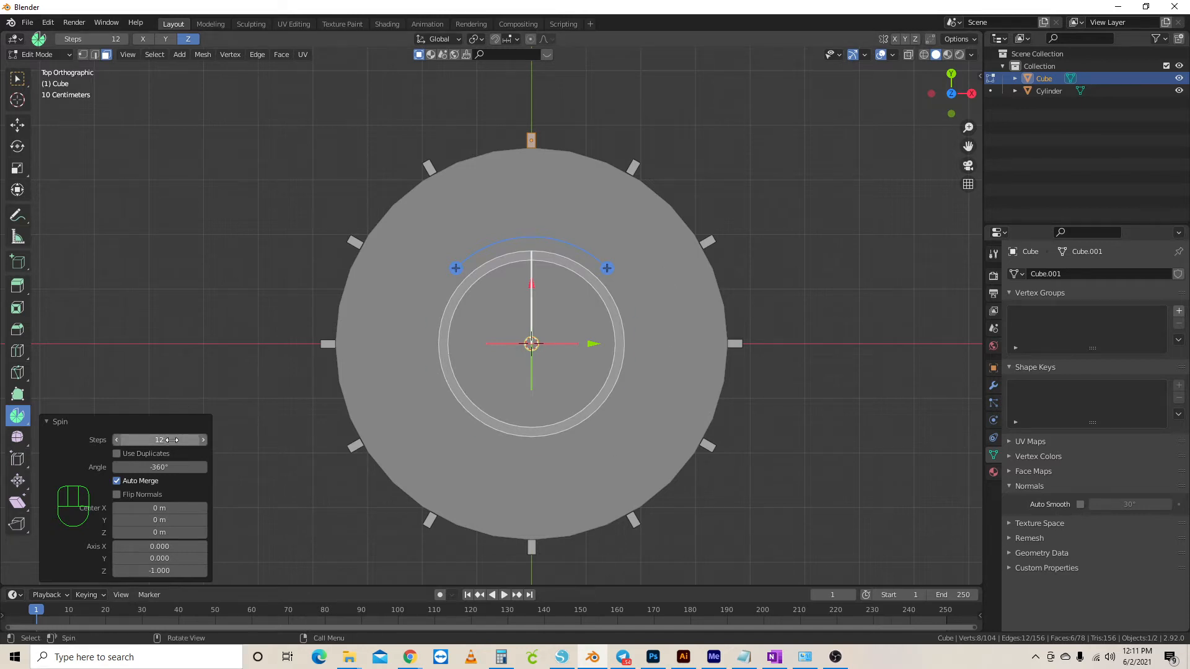
pyautogui.moveTo(154, 442); pyautogui.dragTo(309, 441)
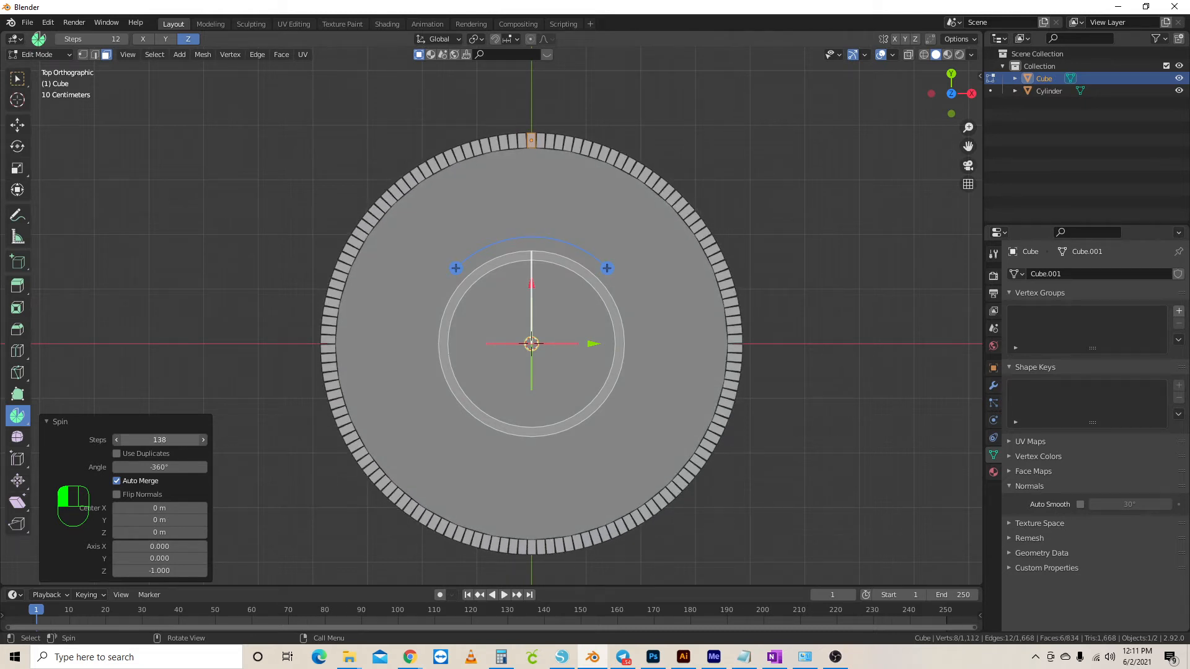
pyautogui.moveTo(309, 442); pyautogui.dragTo(309, 441)
pyautogui.click(17, 78)
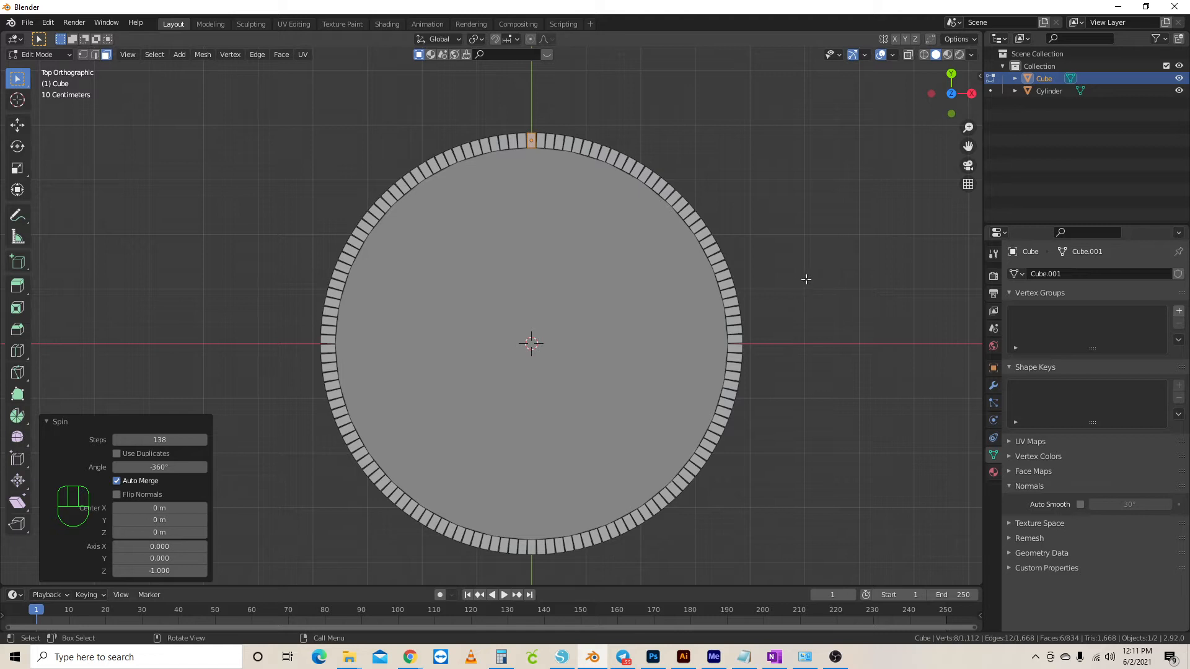
# Scale the whole ring of blocks to 0.99 and return to Object Mode
pyautogui.press('a')
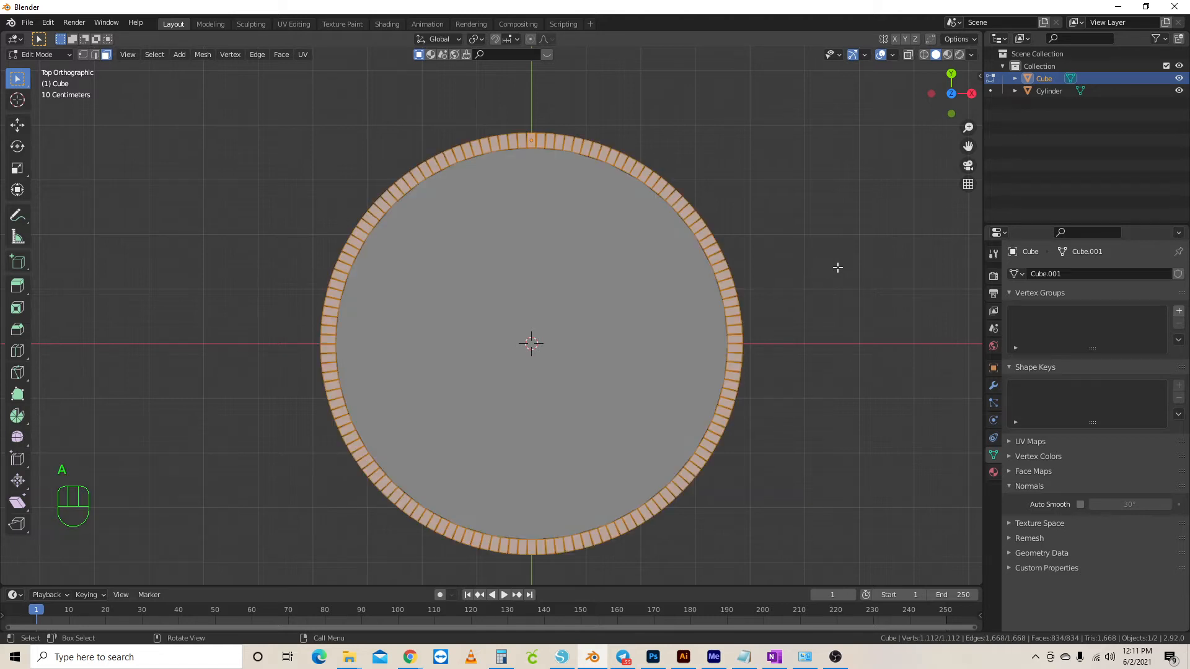
pyautogui.press('s')
pyautogui.click(832, 272)
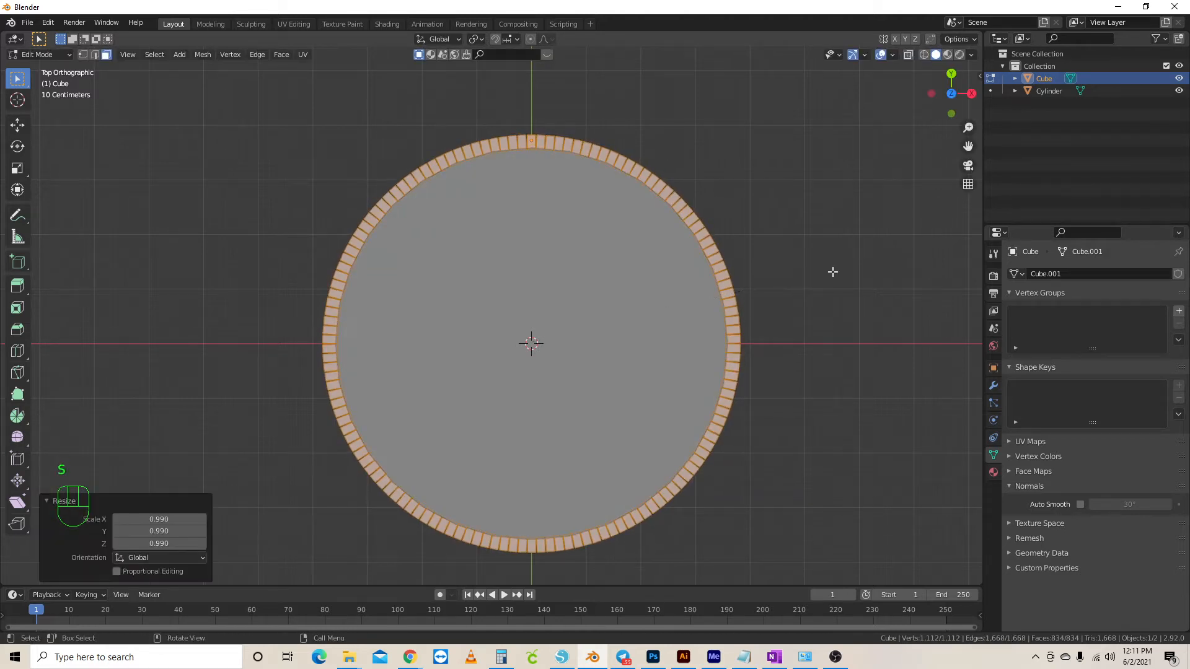
pyautogui.moveTo(832, 271); pyautogui.dragTo(764, 254, button='middle')
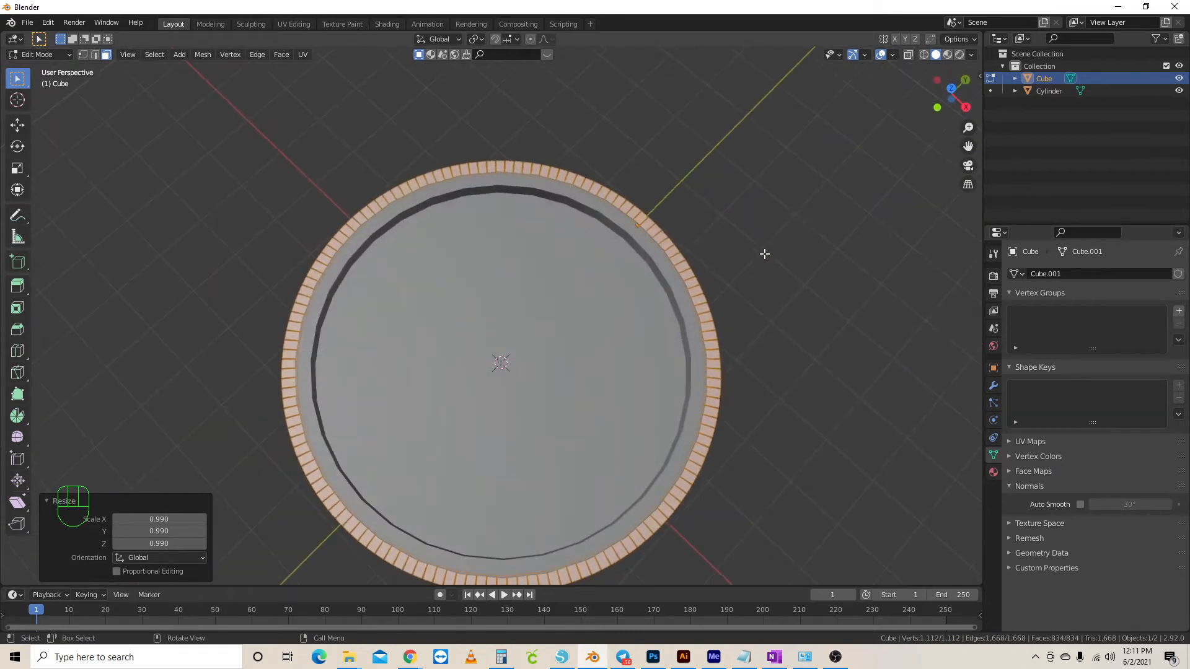
pyautogui.press('Tab')
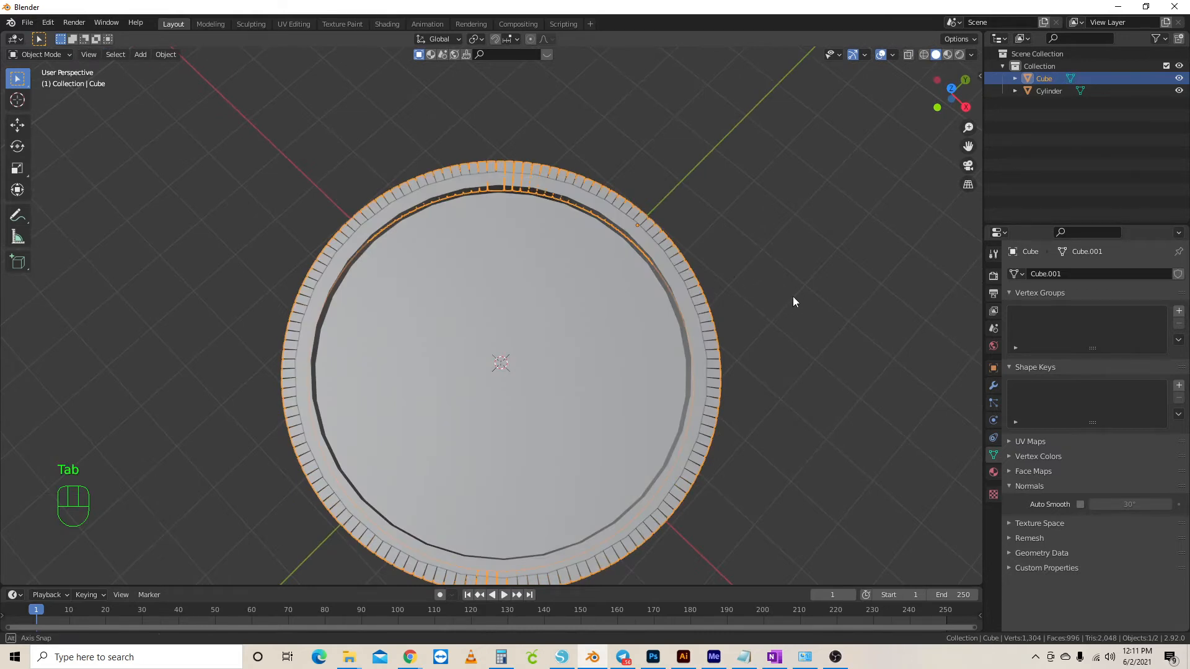
pyautogui.moveTo(791, 300); pyautogui.dragTo(874, 248, button='middle')
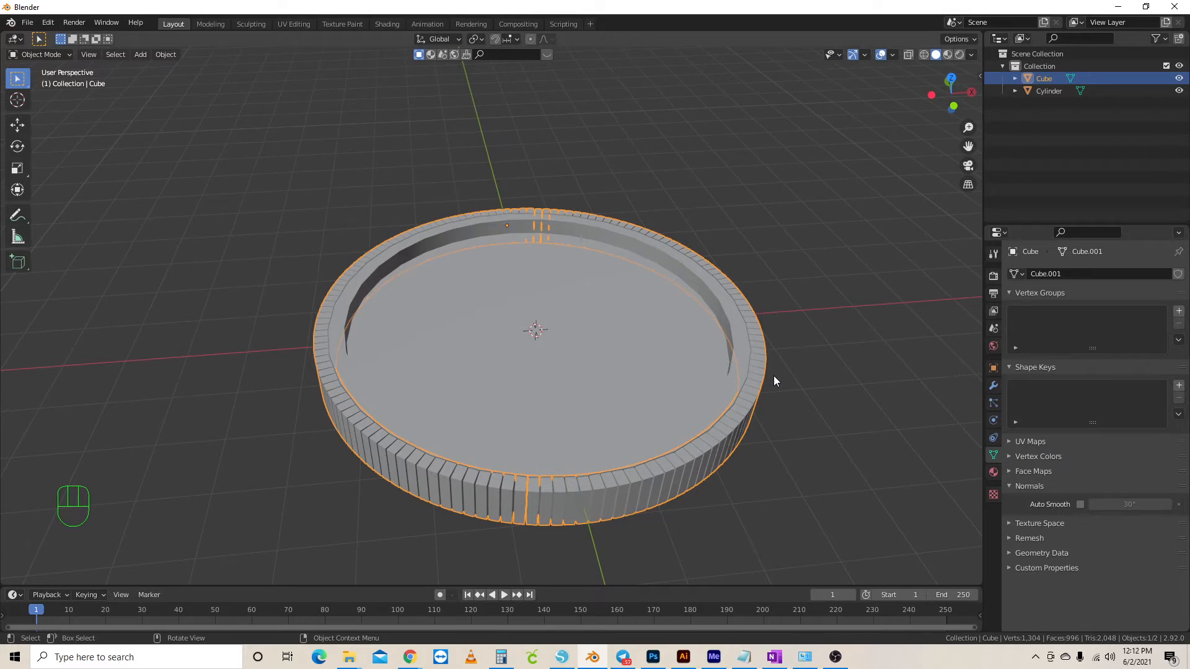
pyautogui.write('r')
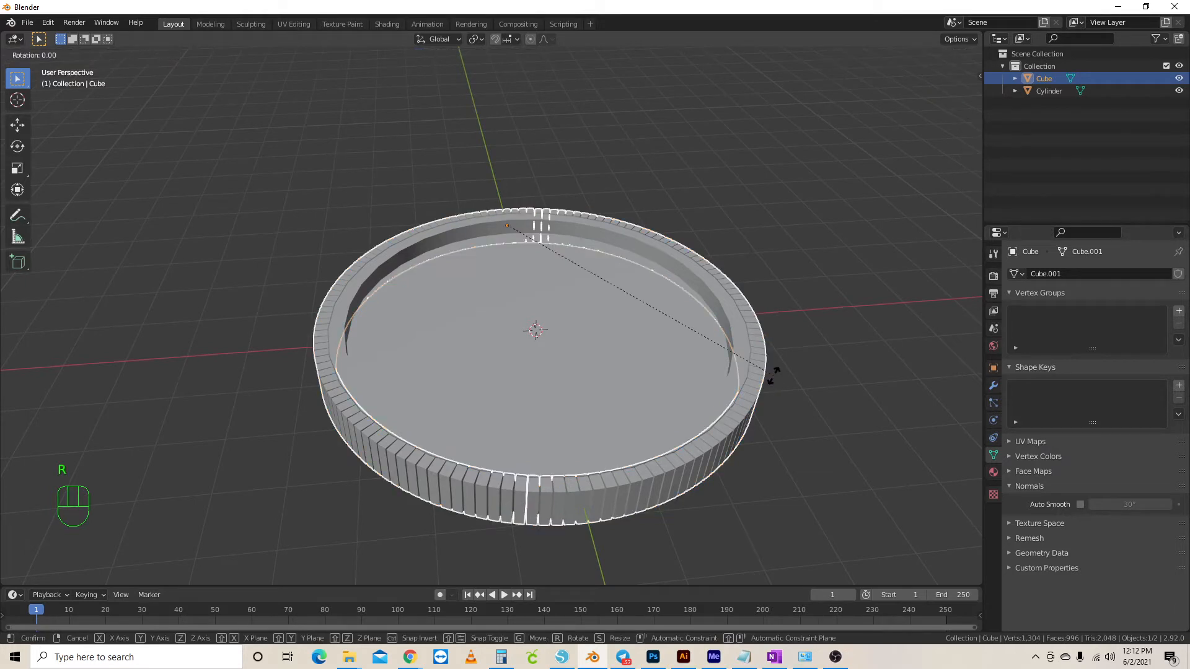
pyautogui.write('90')
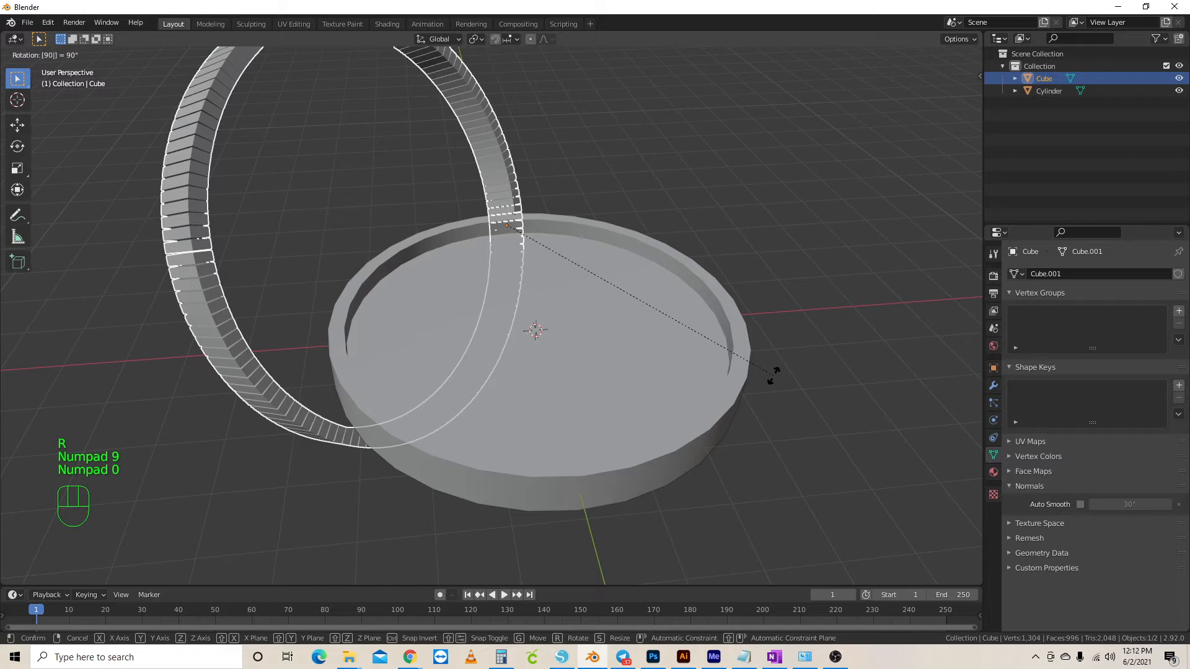
pyautogui.hotkey('ctrl', 'z')
pyautogui.rightClick(774, 378)
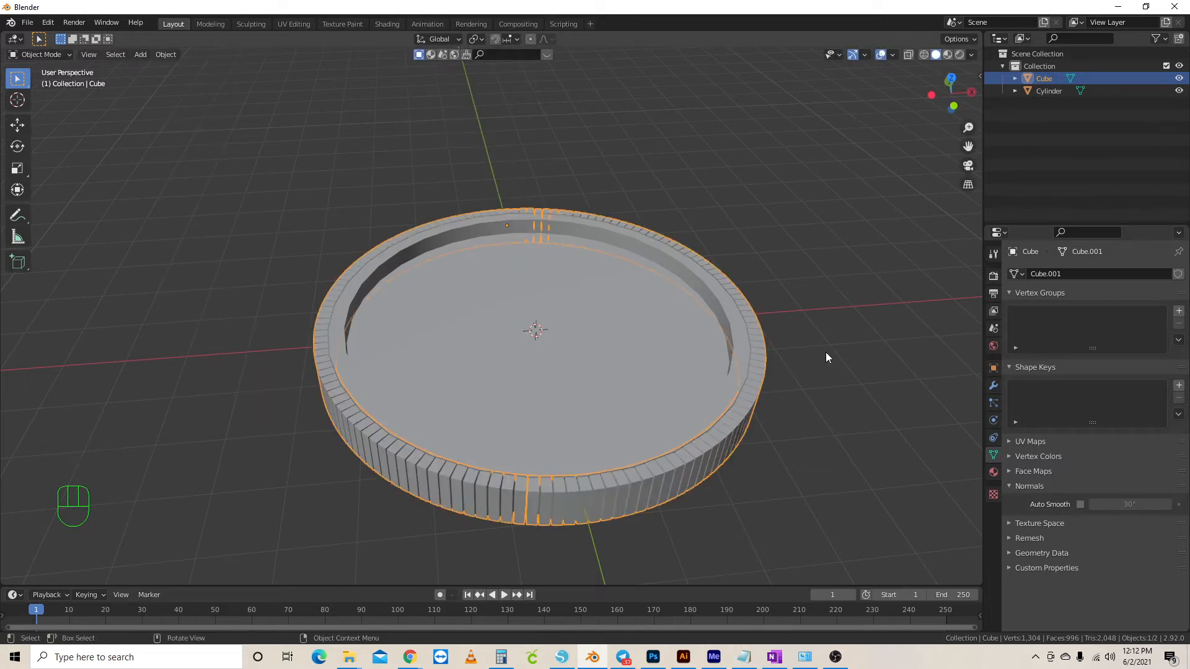
# Select the ring of blocks and the disc in turn to examine which parts are separate objects
pyautogui.moveTo(825, 352); pyautogui.dragTo(817, 404, button='middle')
pyautogui.click(685, 267)
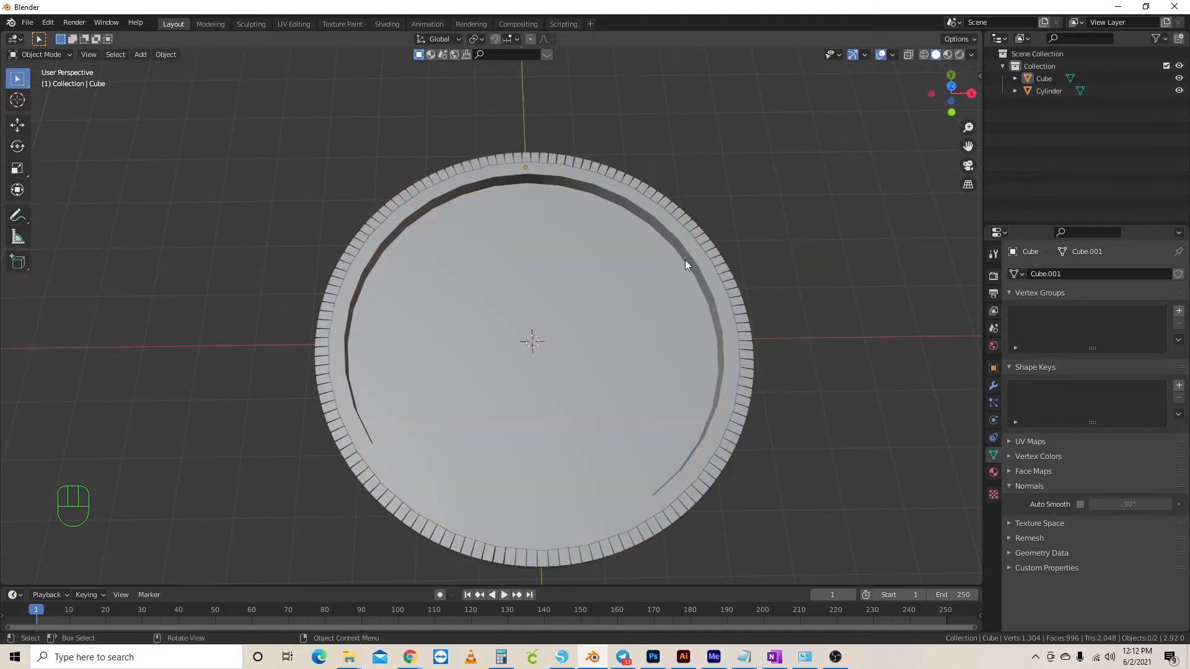
pyautogui.click(722, 262)
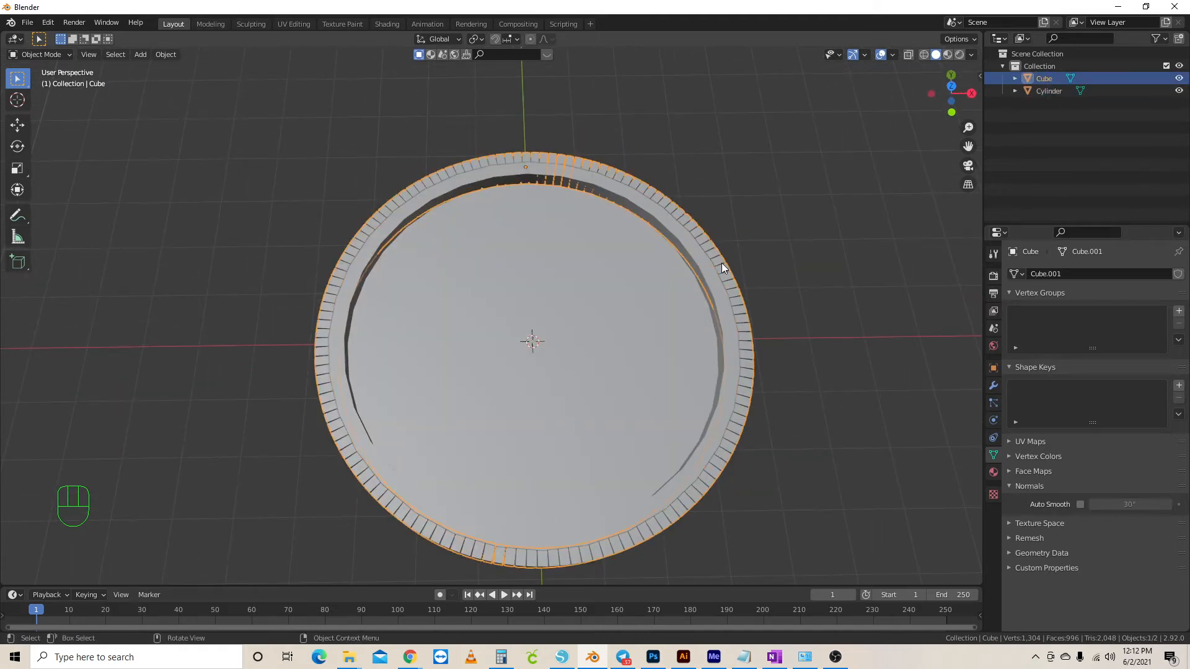
pyautogui.click(876, 298)
pyautogui.click(633, 337)
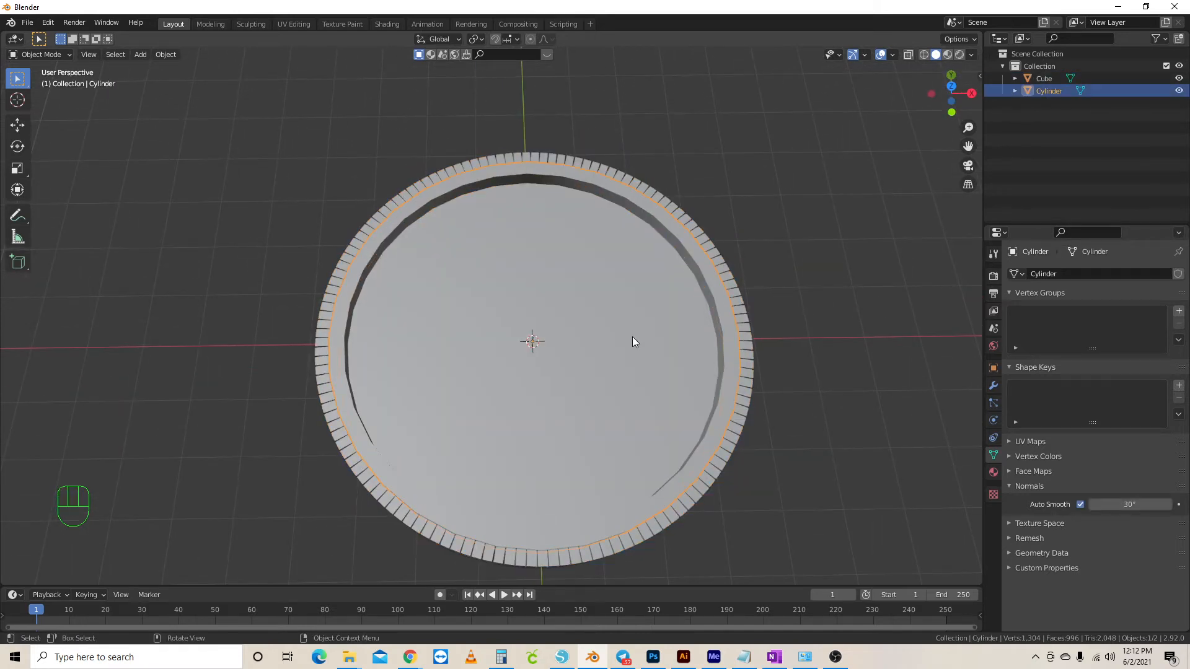
pyautogui.click(1044, 80)
pyautogui.click(1035, 114)
pyautogui.moveTo(868, 180); pyautogui.dragTo(757, 350, button='middle')
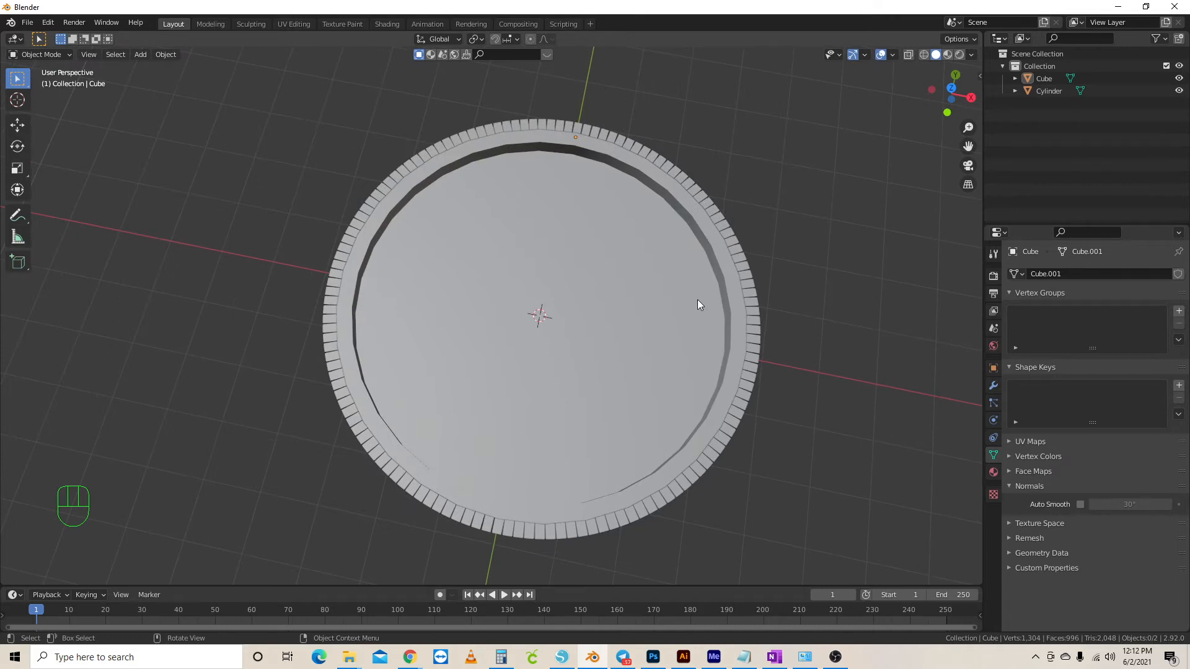
pyautogui.click(612, 327)
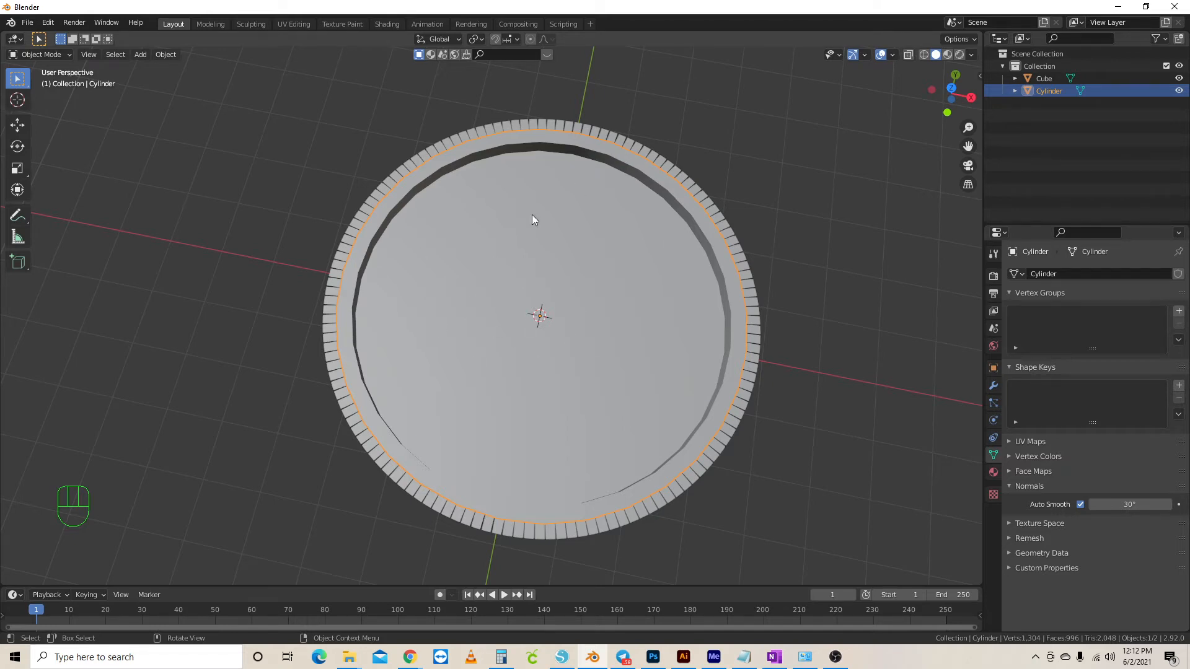
pyautogui.click(708, 199)
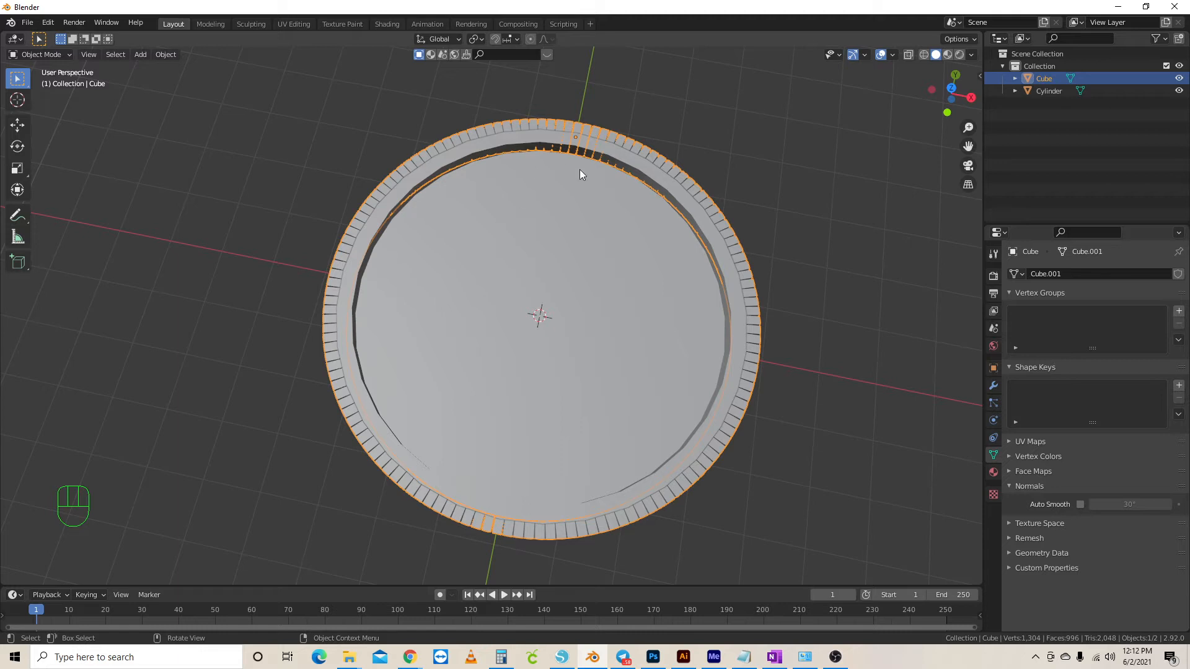
pyautogui.click(883, 173)
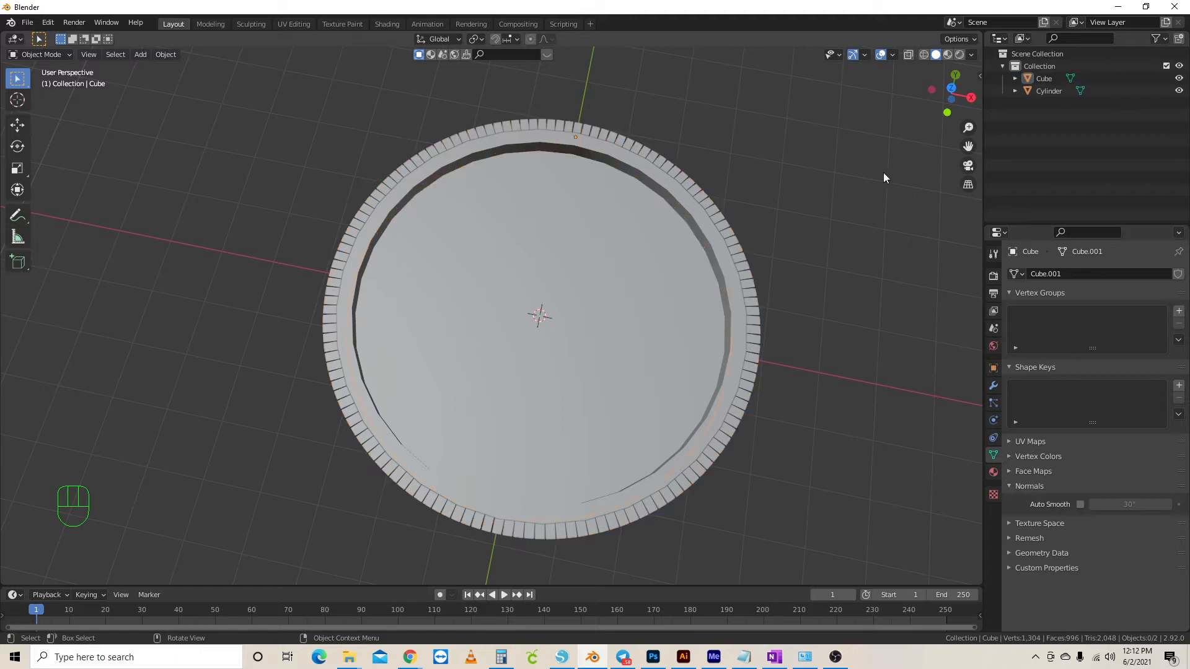
# Join the ring of blocks and the disc into one object, with the disc as the active object
pyautogui.click(734, 233)
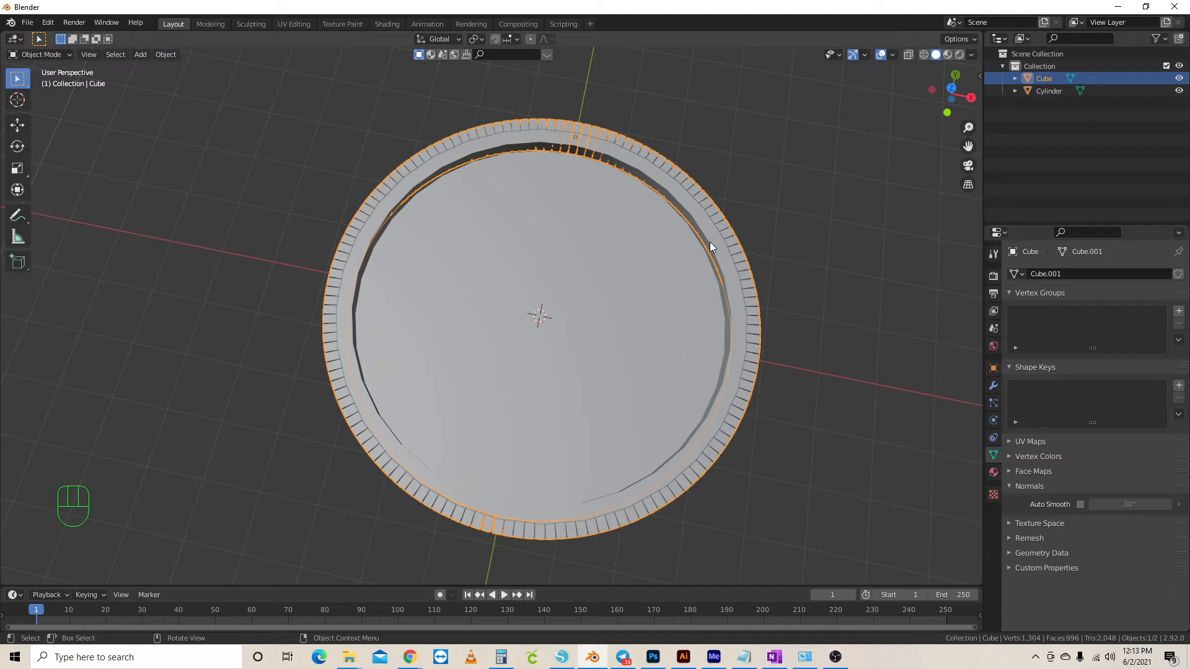
pyautogui.keyDown('shift'); pyautogui.click(669, 260); pyautogui.keyUp('shift')
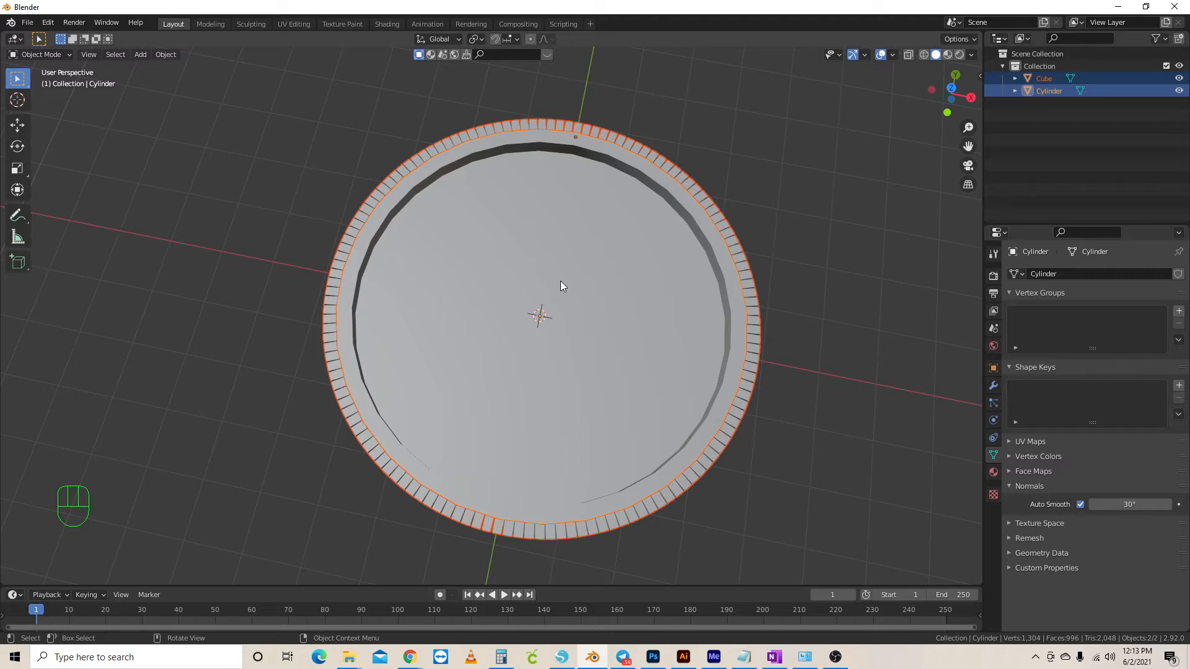
pyautogui.hotkey('ctrl', 'j')
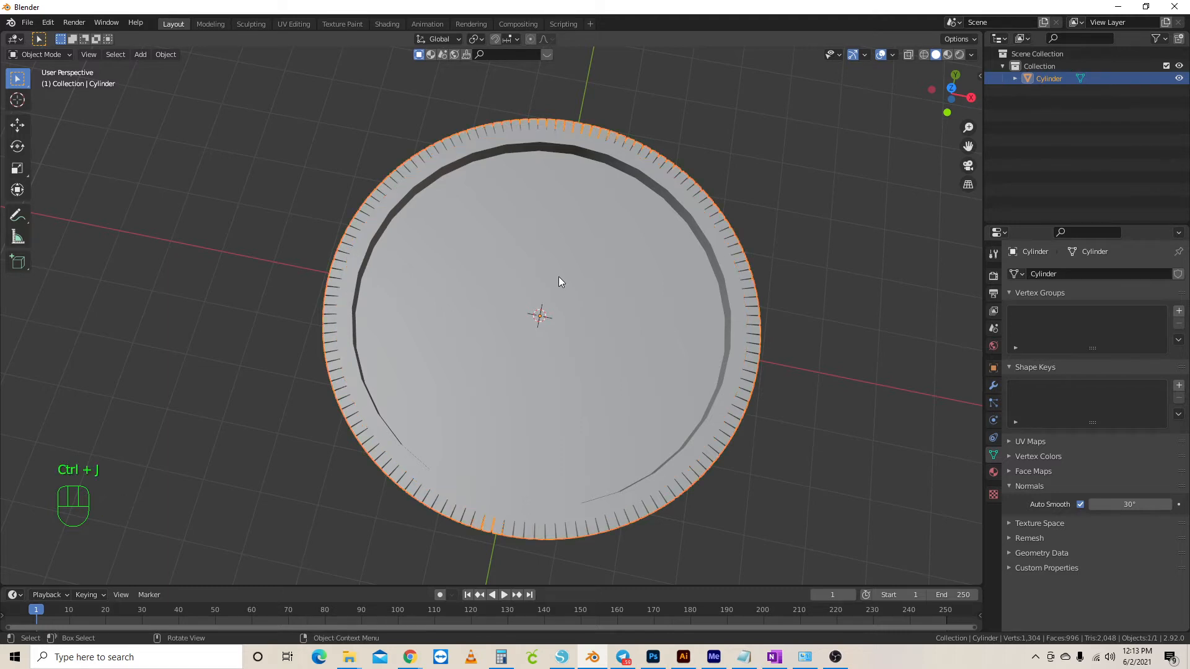
pyautogui.moveTo(560, 273); pyautogui.dragTo(561, 296, button='middle')
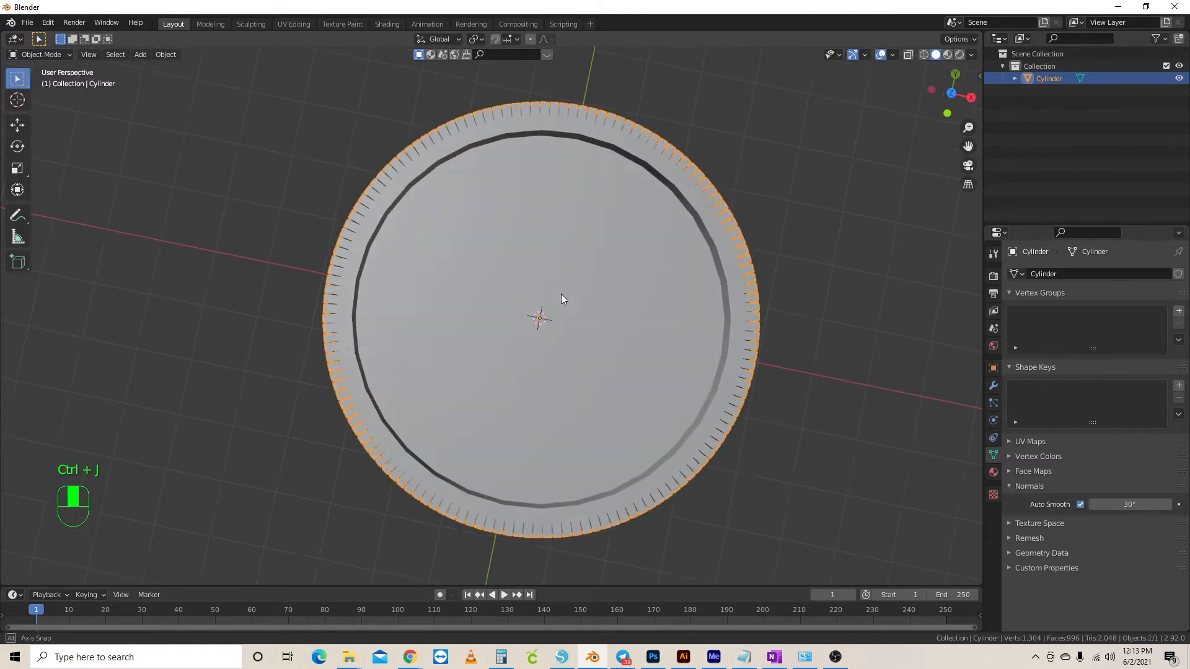
# Rename the joined object as COIN
pyautogui.doubleClick(1053, 79)
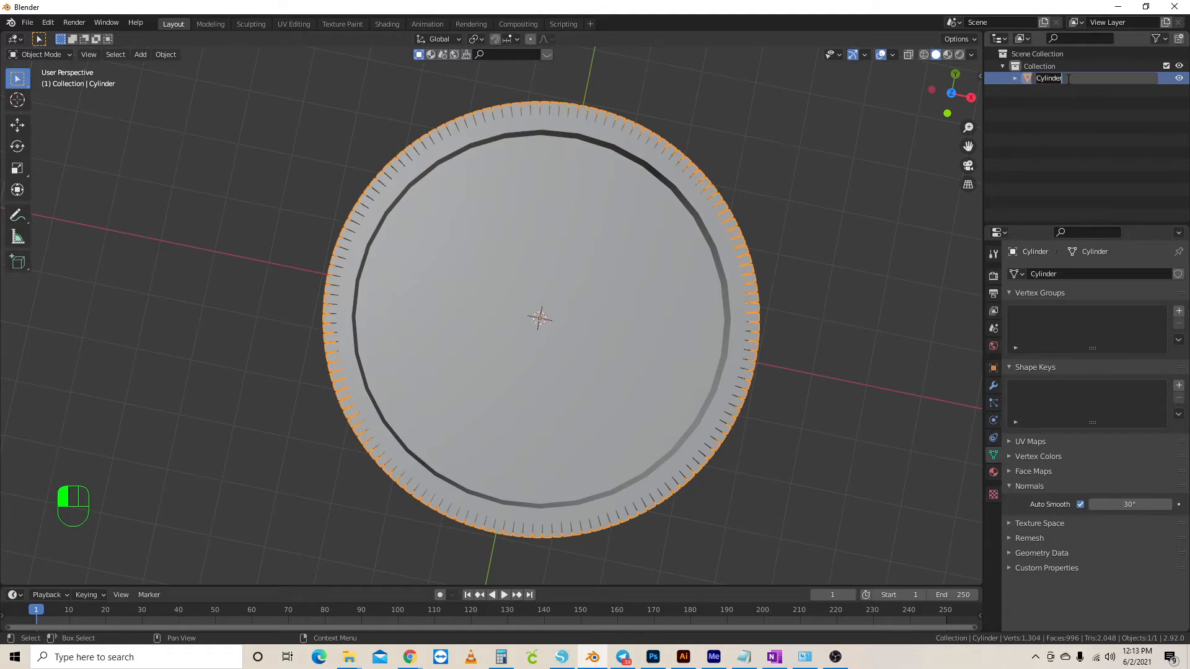
pyautogui.write('COIN')
pyautogui.press('Return')
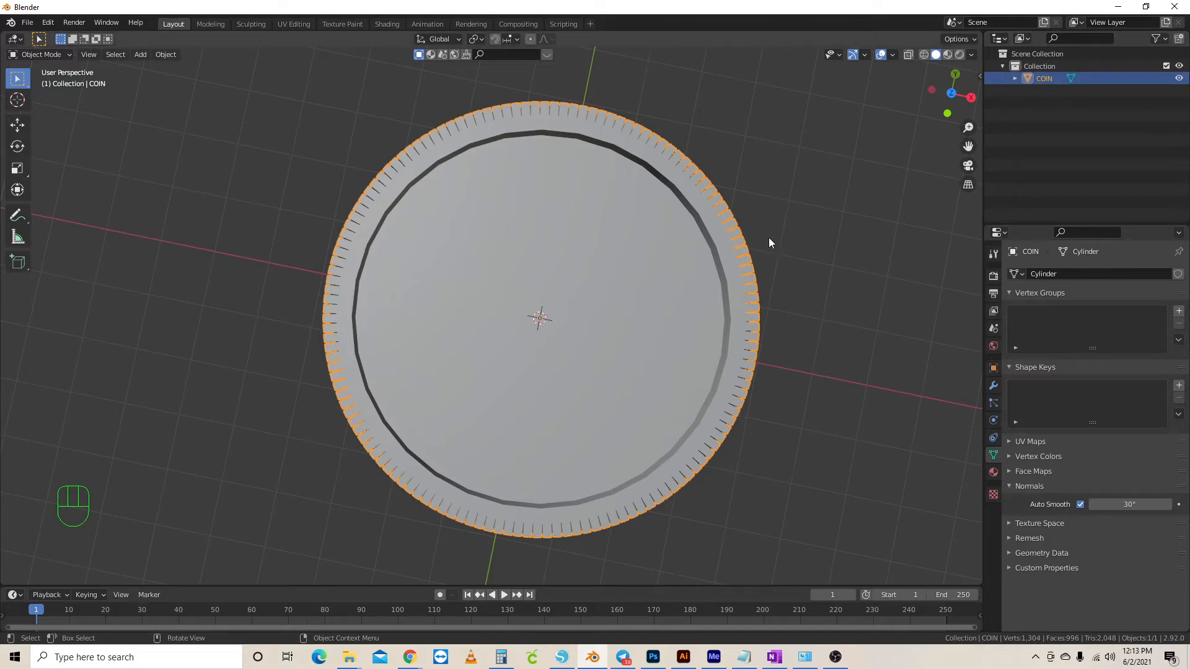
# Rotate the coin 90° about the global X axis to stand it upright
pyautogui.moveTo(768, 237); pyautogui.dragTo(766, 240, button='middle')
pyautogui.scroll(-4, 766, 248)
pyautogui.moveTo(662, 336); pyautogui.dragTo(696, 279, button='middle')
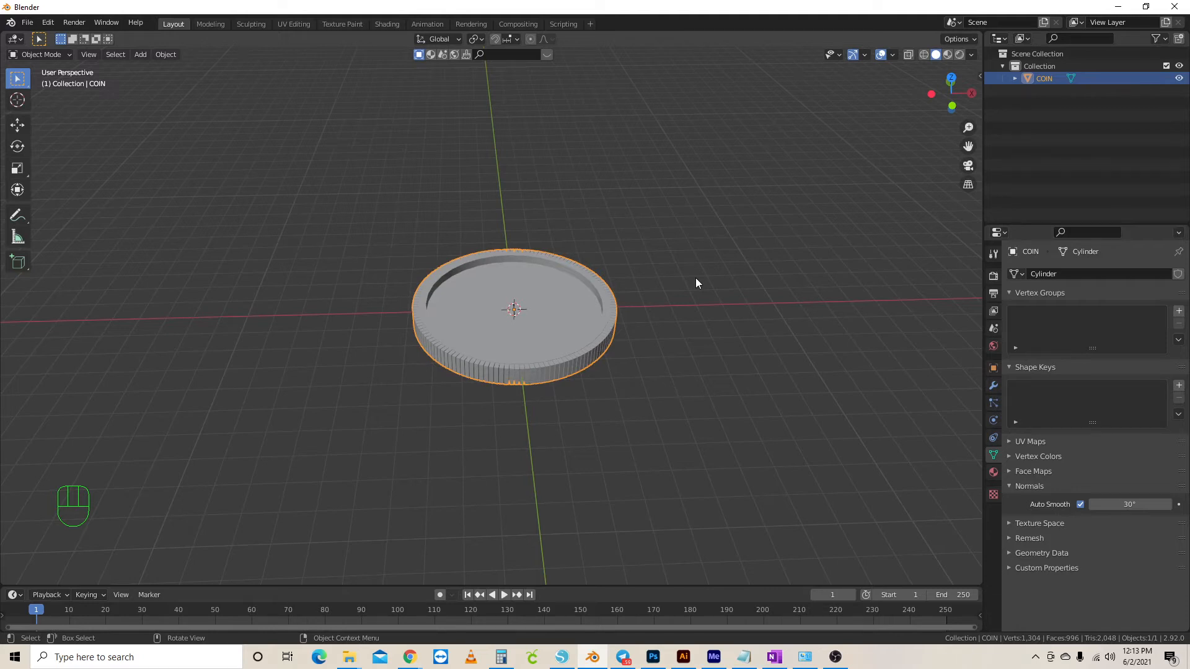
pyautogui.press('r')
pyautogui.press('KP_9')
pyautogui.press('KP_0')
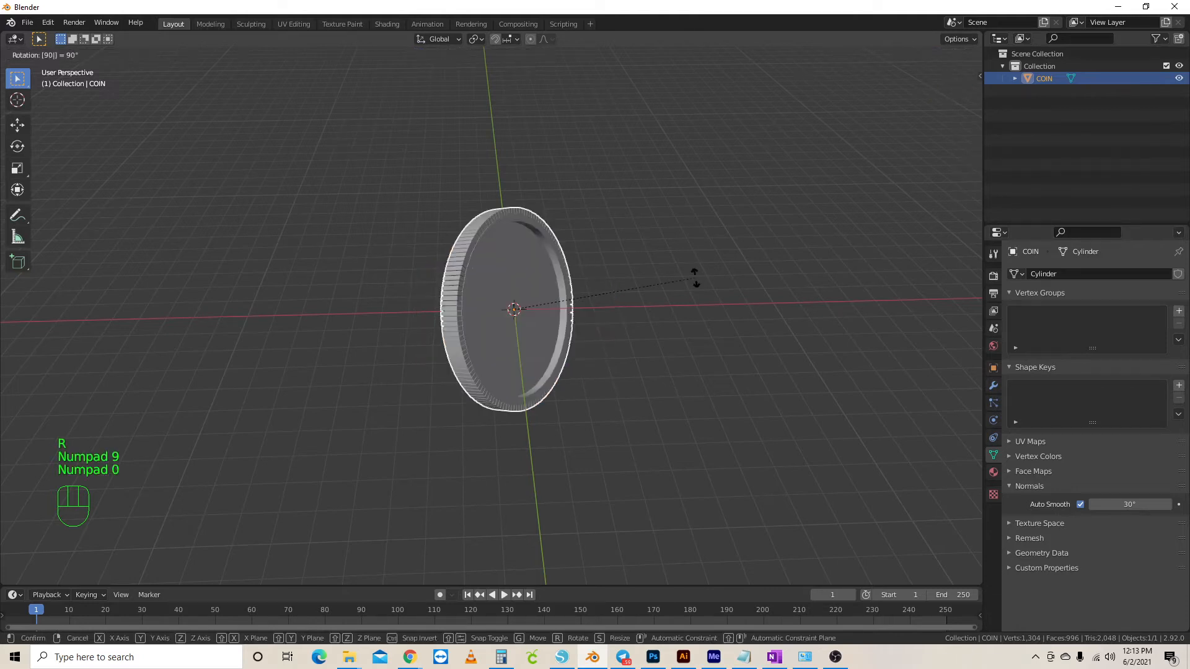
pyautogui.press('x')
pyautogui.press('KP_Enter')
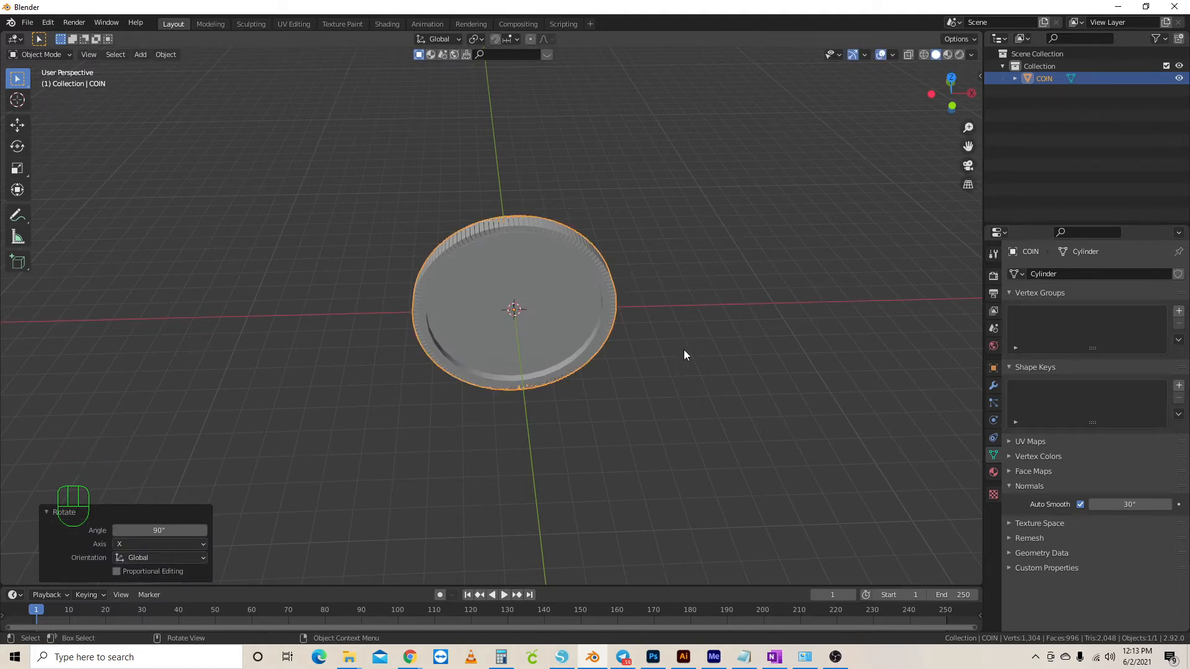
# Move the coin up about 3.81 m along the global Z axis so its edge rests on the ground line in front view
pyautogui.press('KP_1')
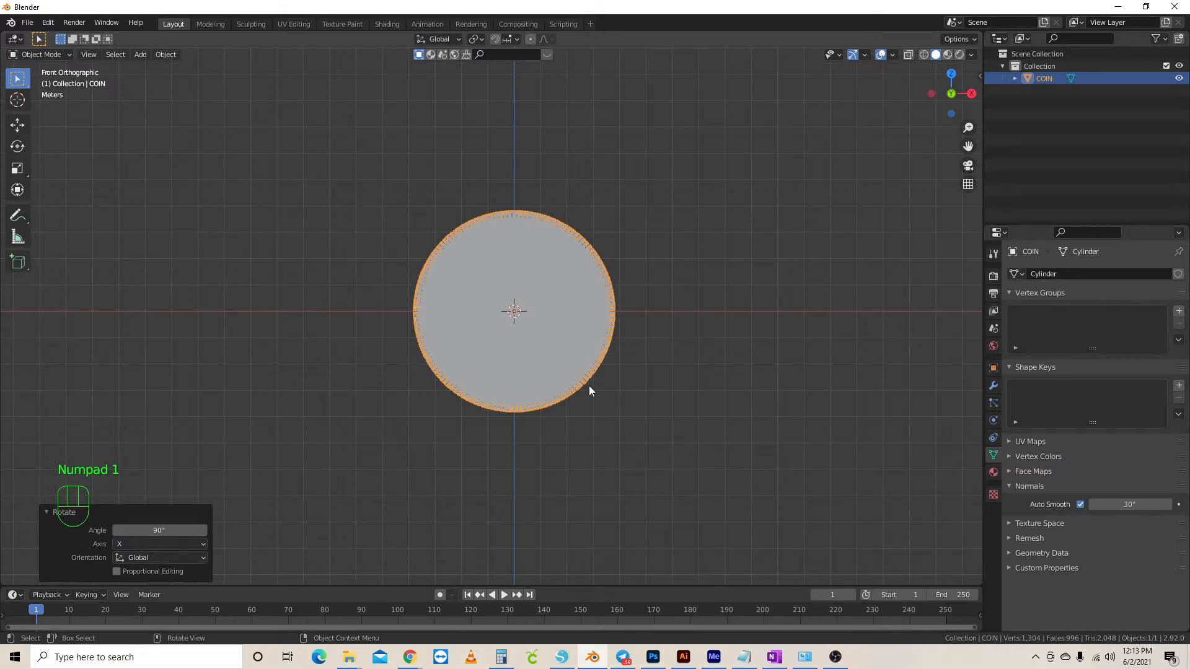
pyautogui.press('g')
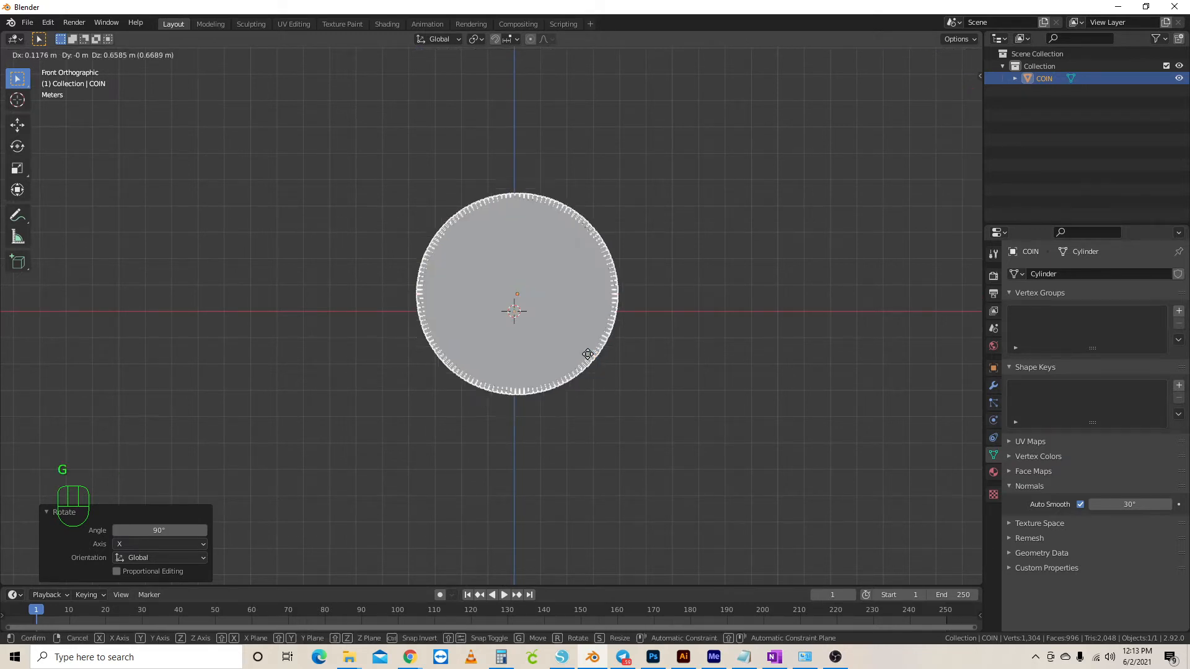
pyautogui.press('z')
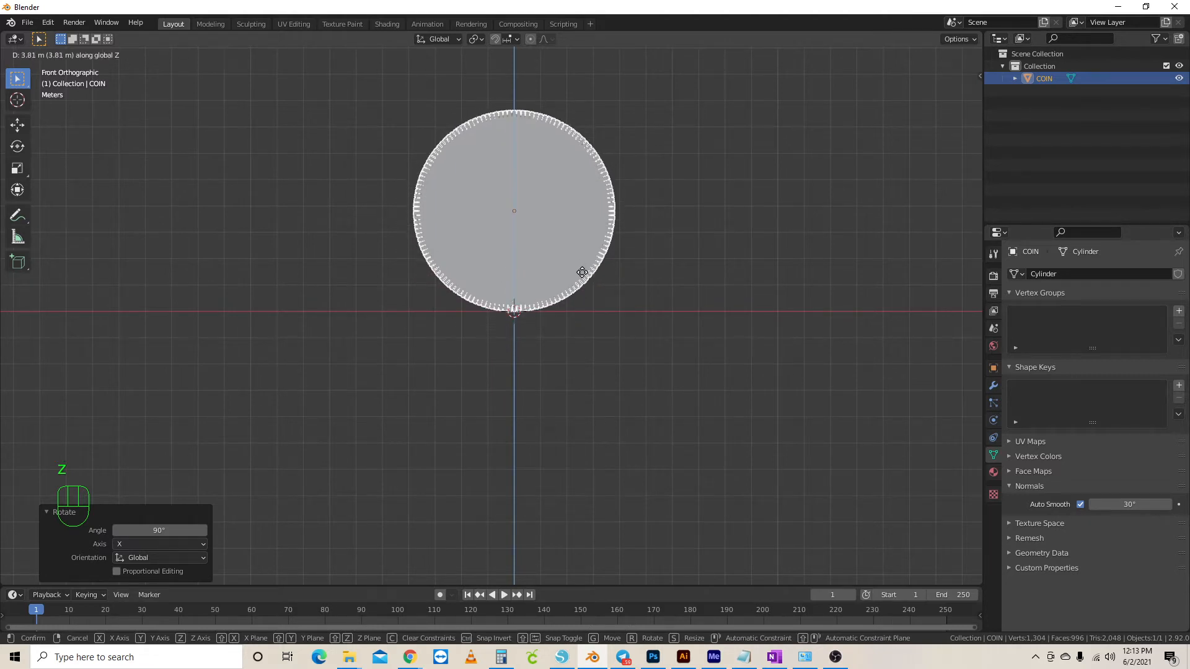
pyautogui.click(582, 272)
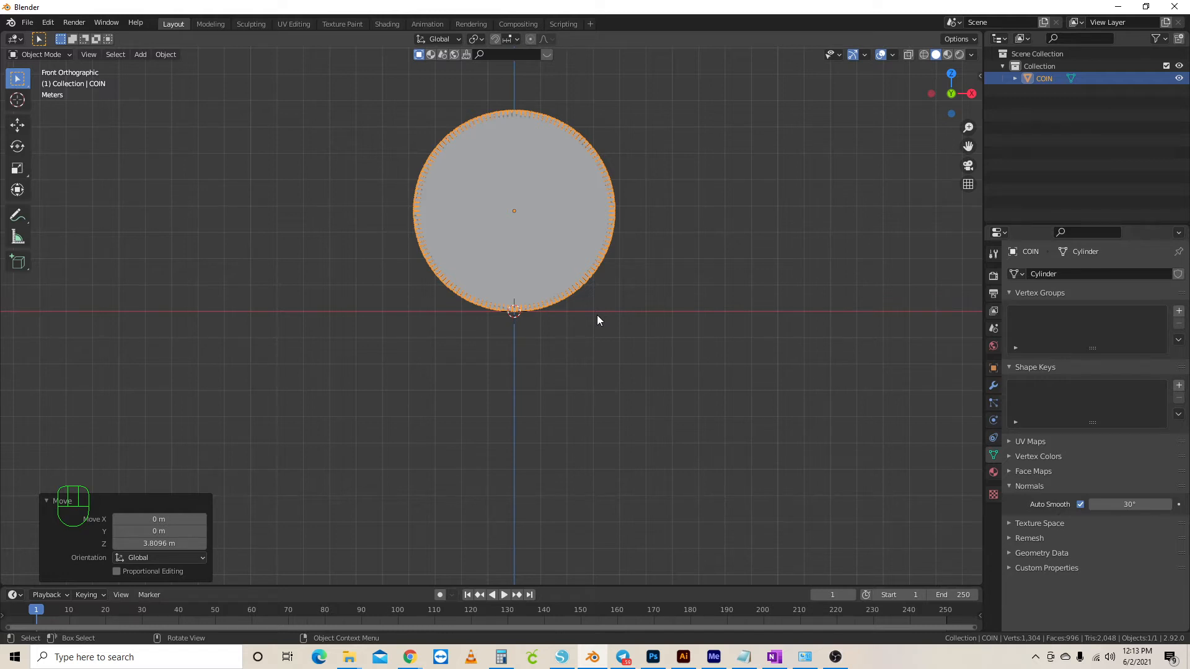
pyautogui.press('g')
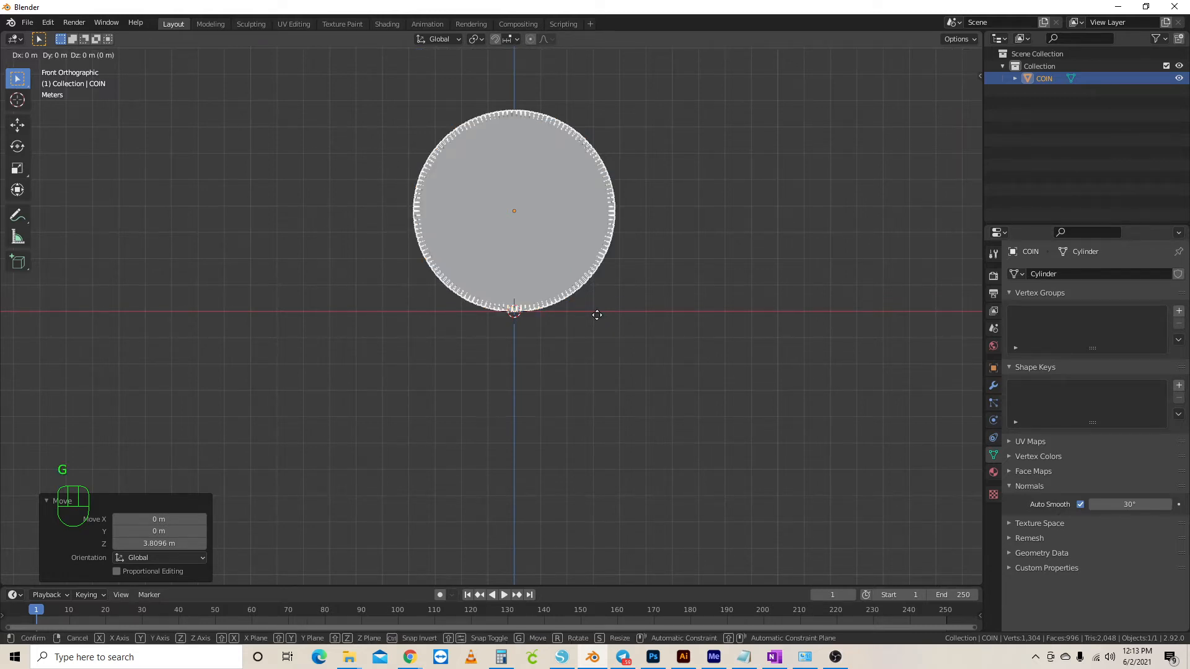
pyautogui.press('x')
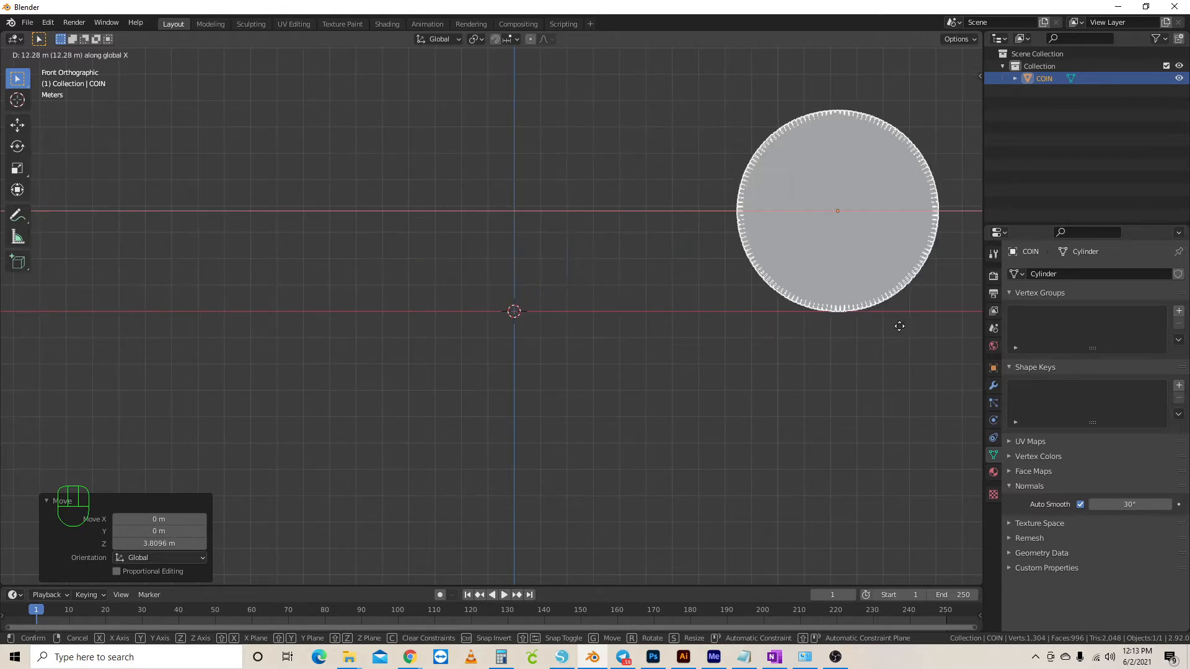
pyautogui.press('Escape')
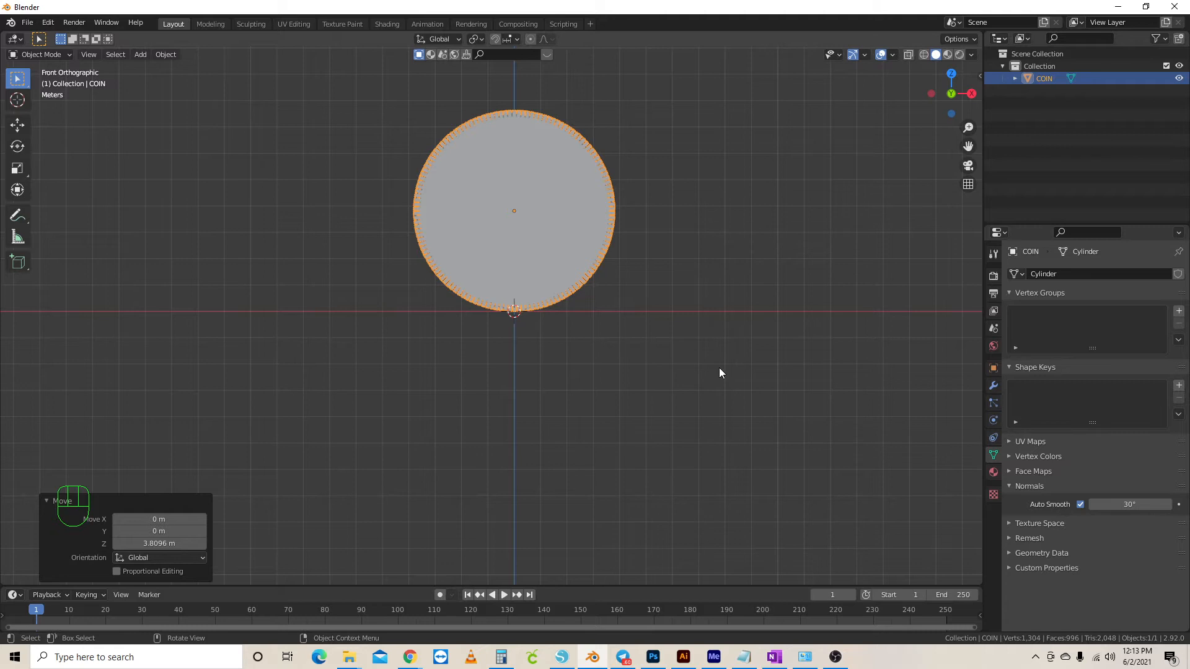
pyautogui.press('g')
pyautogui.press('y')
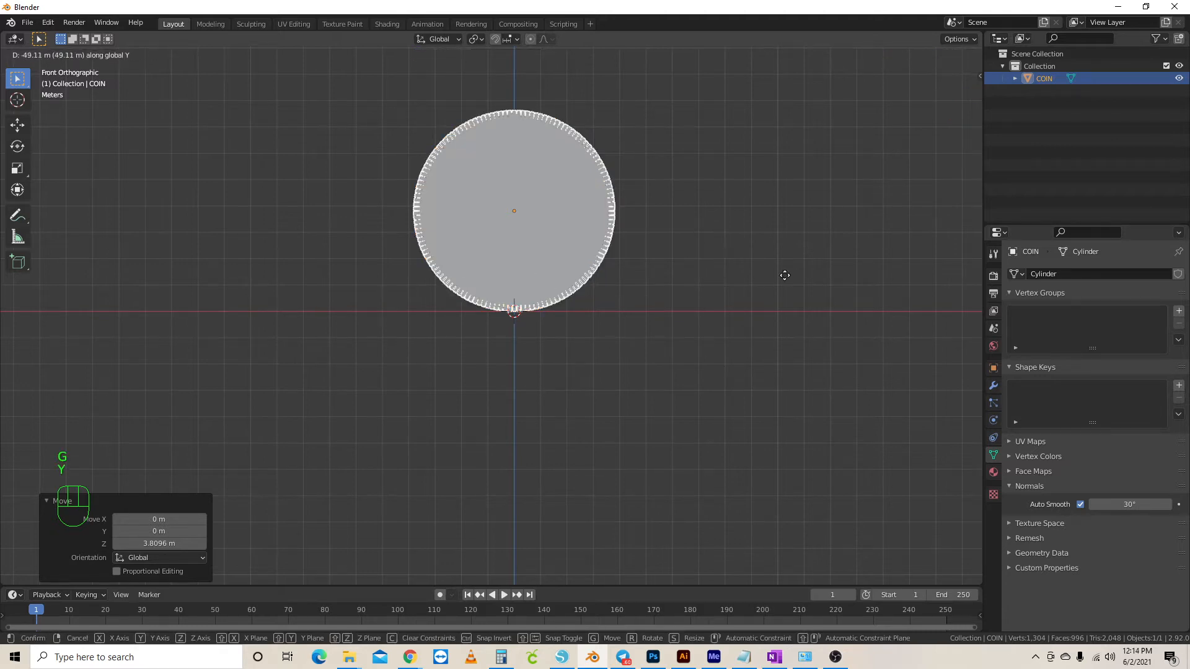
pyautogui.press('Escape')
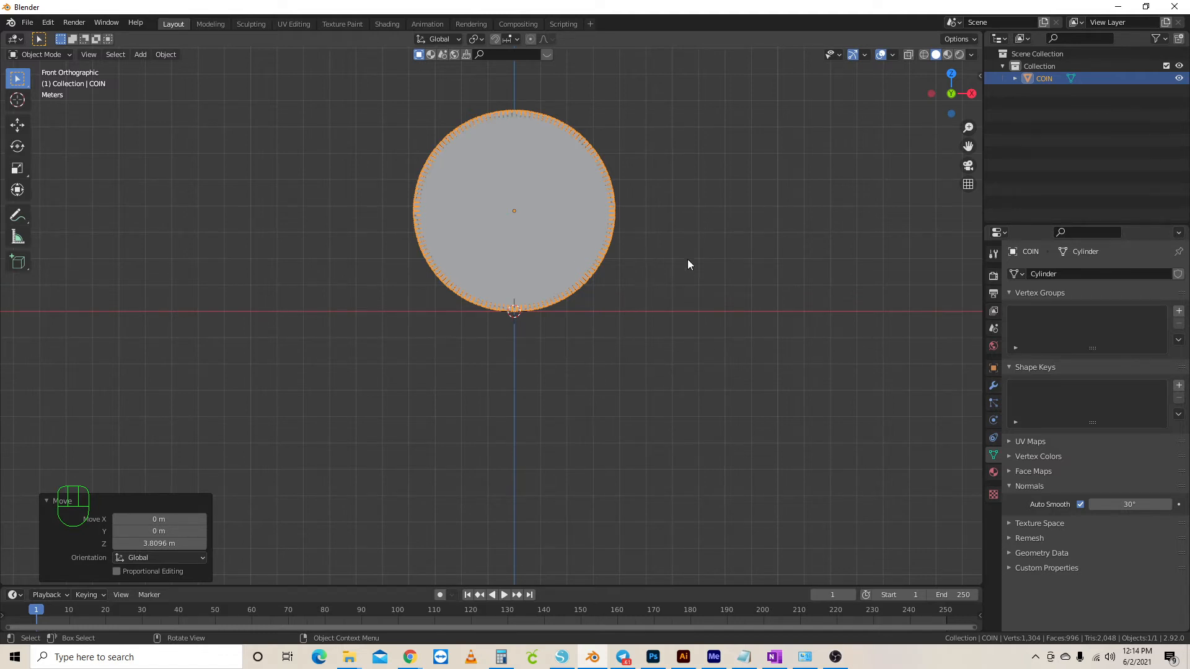
pyautogui.moveTo(692, 220); pyautogui.dragTo(658, 259, button='middle')
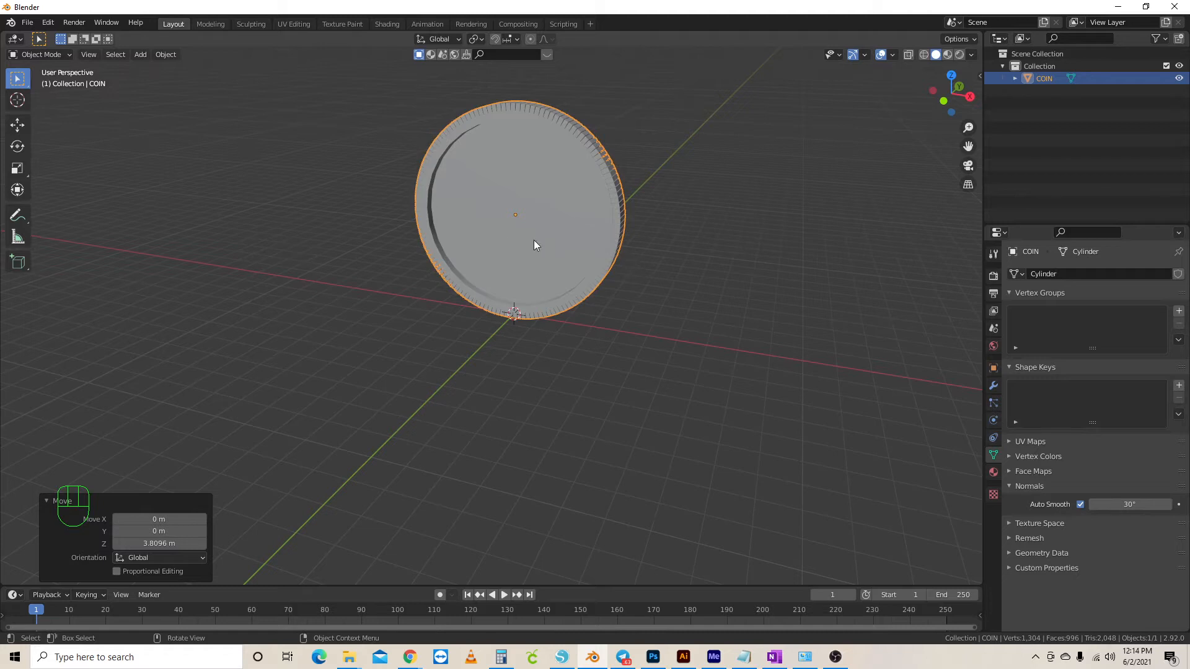
pyautogui.moveTo(533, 240); pyautogui.dragTo(604, 212, button='middle')
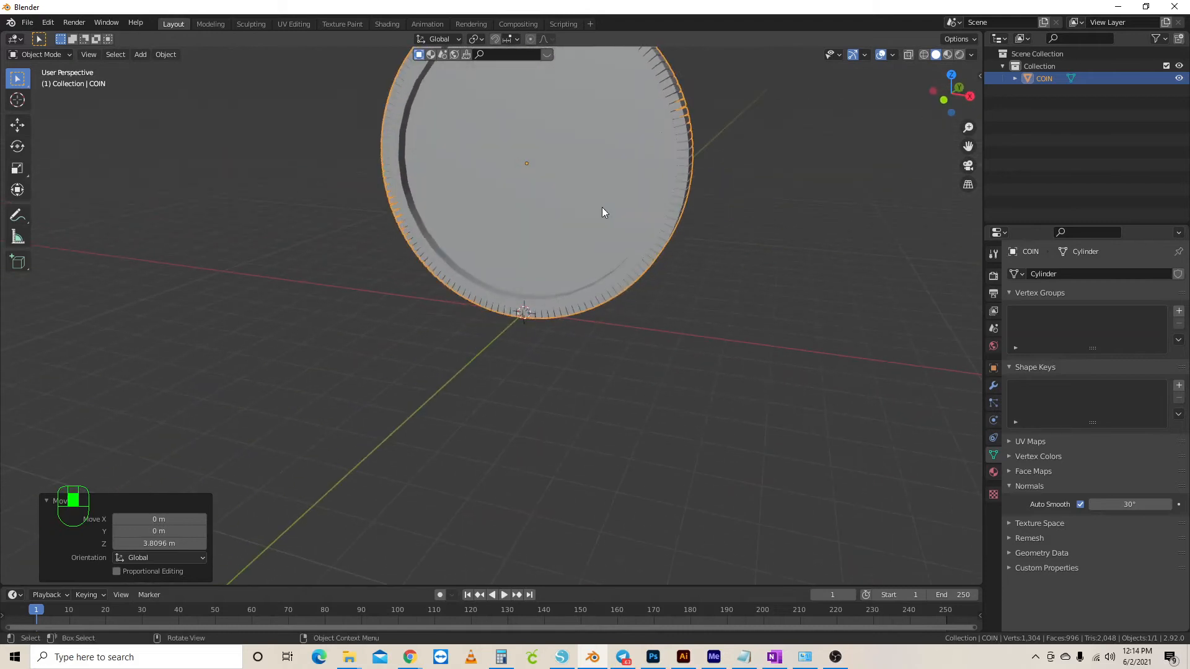
pyautogui.moveTo(600, 253); pyautogui.dragTo(593, 328, button='middle')
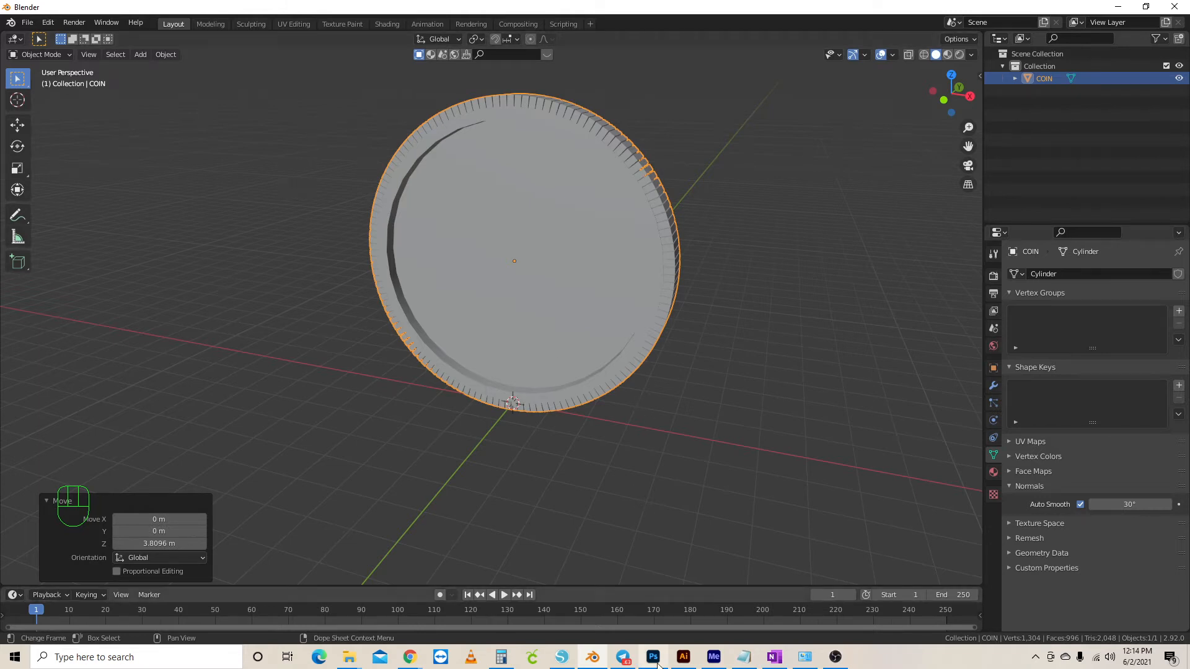
# Switch to Photoshop and select the rabbit silhouette's layer in Rabbit Jump.png
pyautogui.moveTo(658, 664)
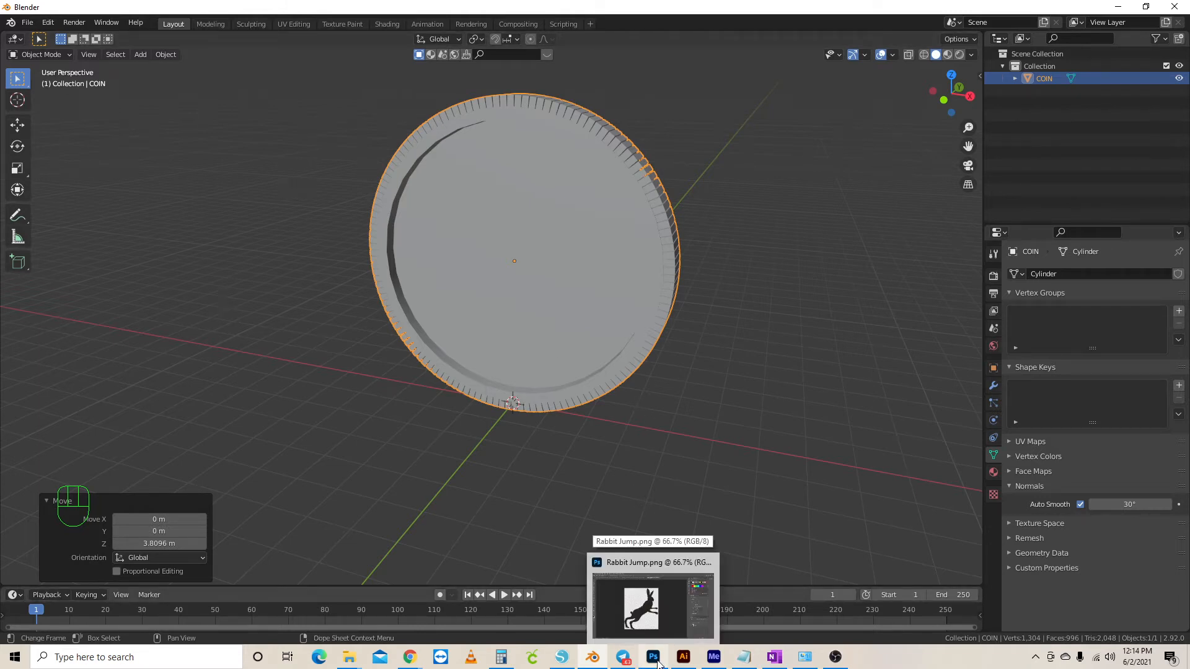
pyautogui.click(655, 658)
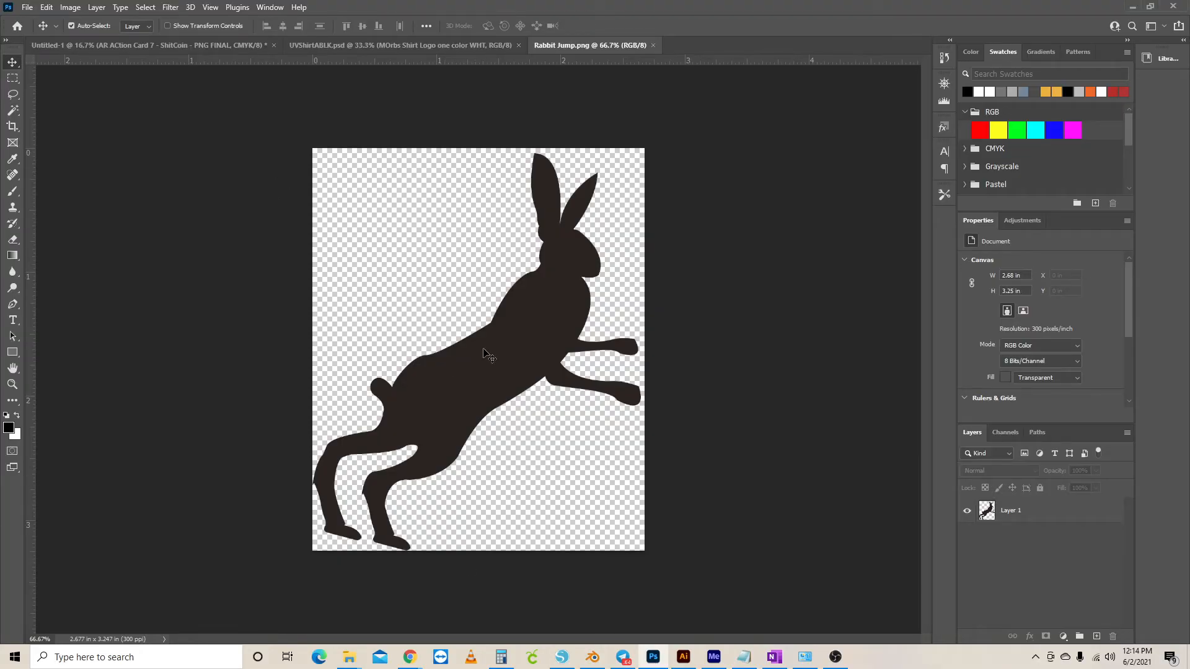
pyautogui.click(524, 338)
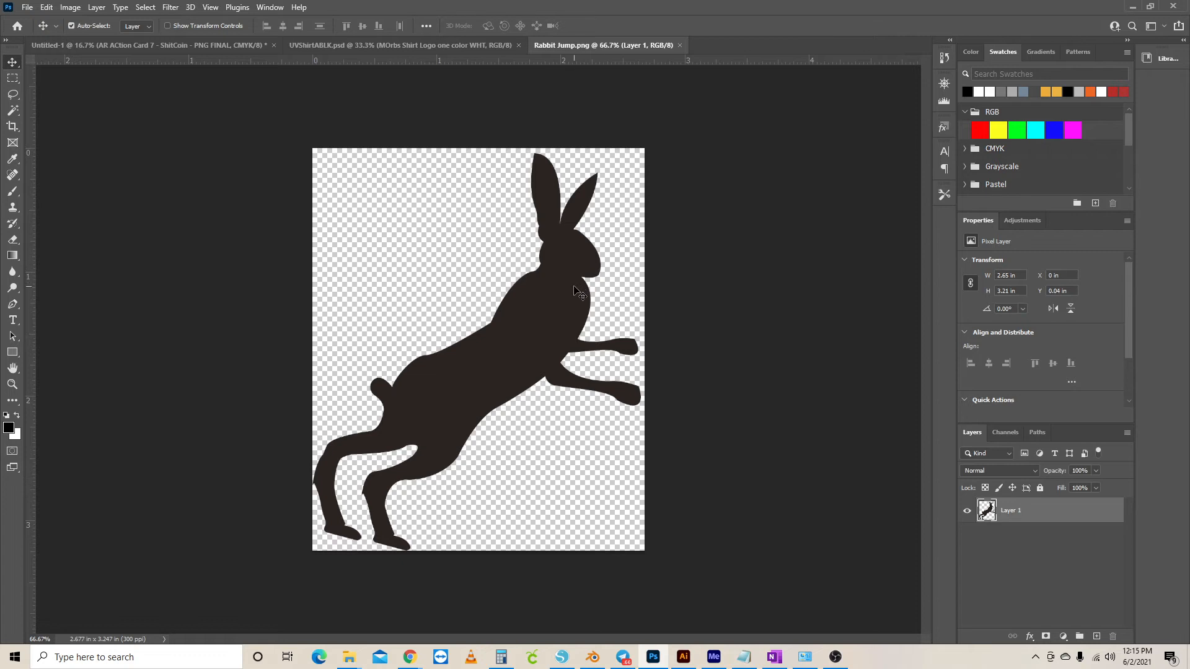
# Save a PNG copy named Rabbit Jump in the NFT Spinning Coin folder, inside GIVE ME SIGNS > Videos > !!BLENDER on the Desktop
pyautogui.hotkey('ctrl', 'shift', 's')
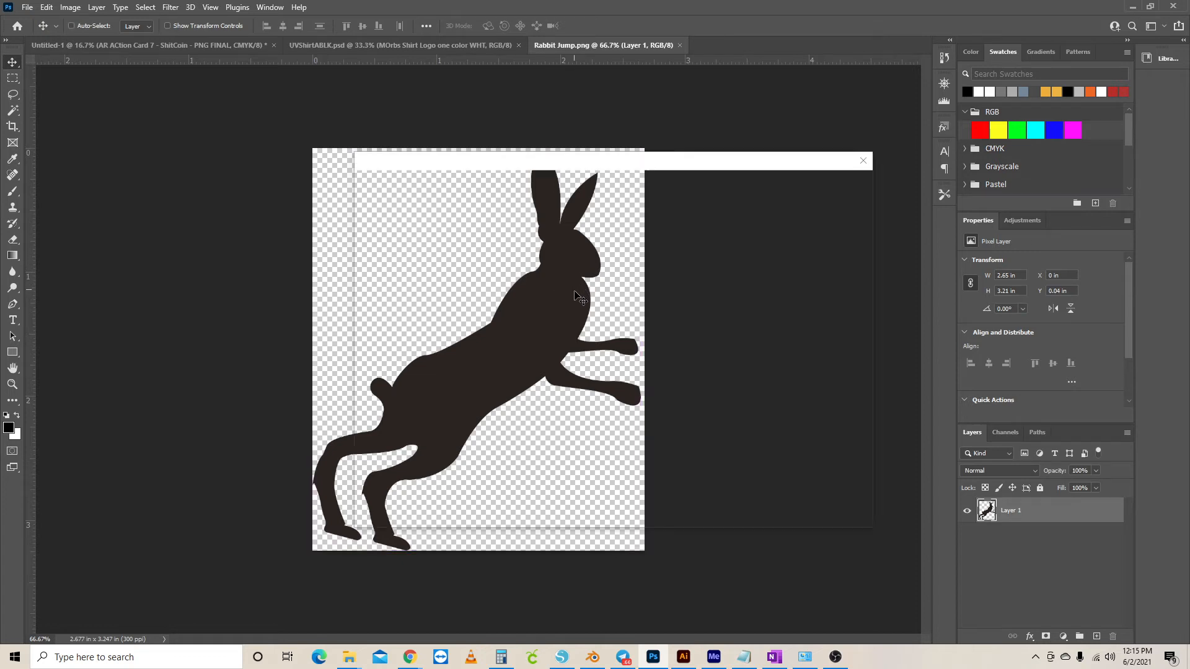
pyautogui.click(720, 464)
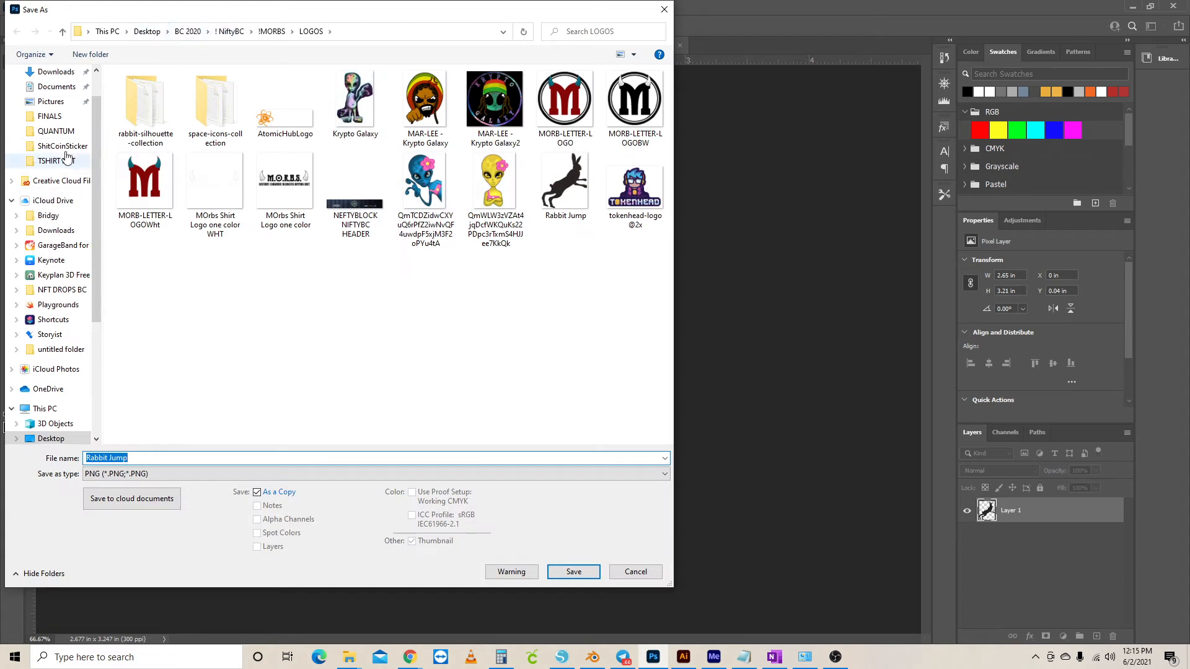
pyautogui.click(147, 31)
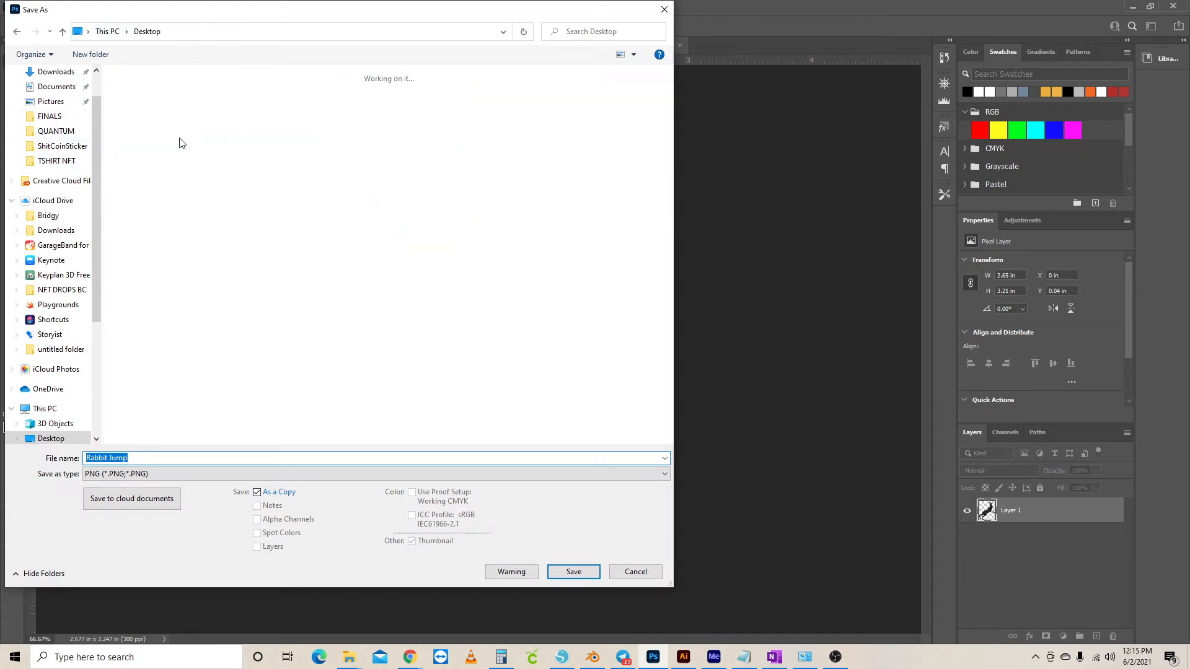
pyautogui.doubleClick(215, 173)
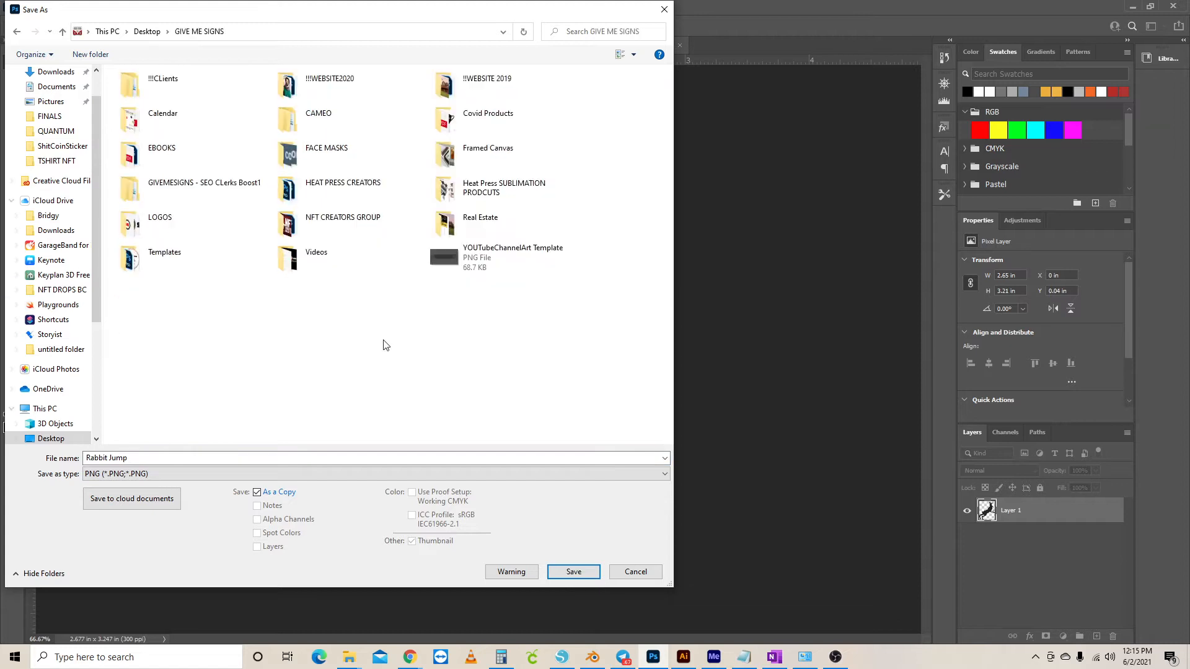
pyautogui.click(328, 263)
pyautogui.doubleClick(328, 263)
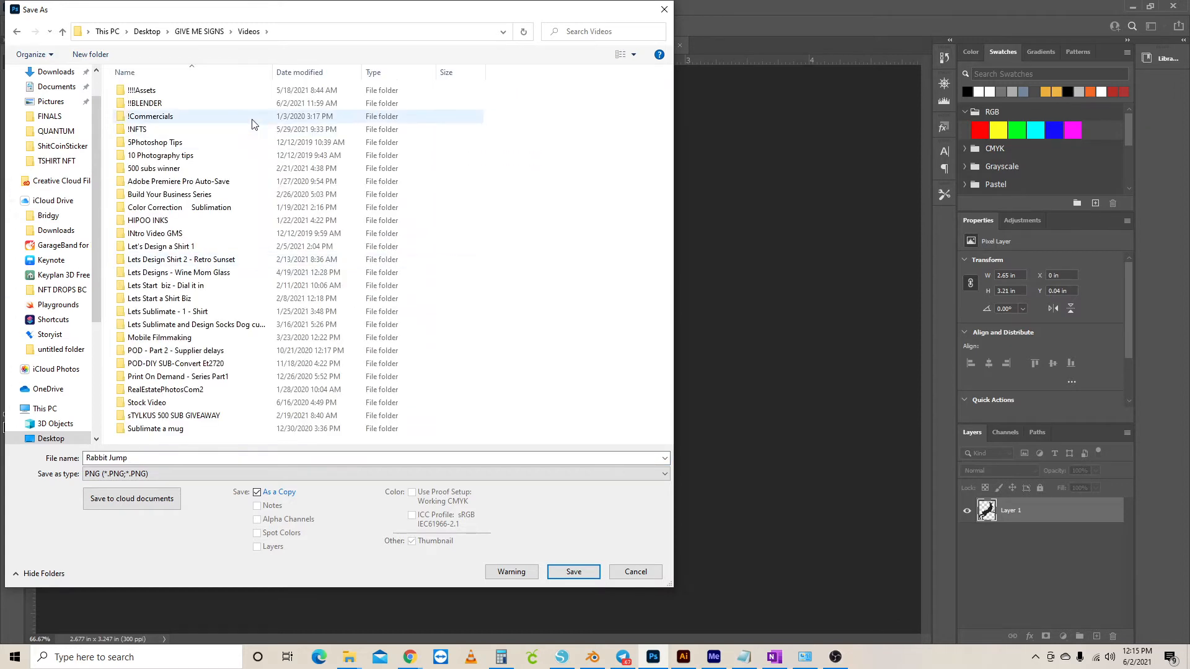
pyautogui.doubleClick(172, 101)
pyautogui.doubleClick(170, 93)
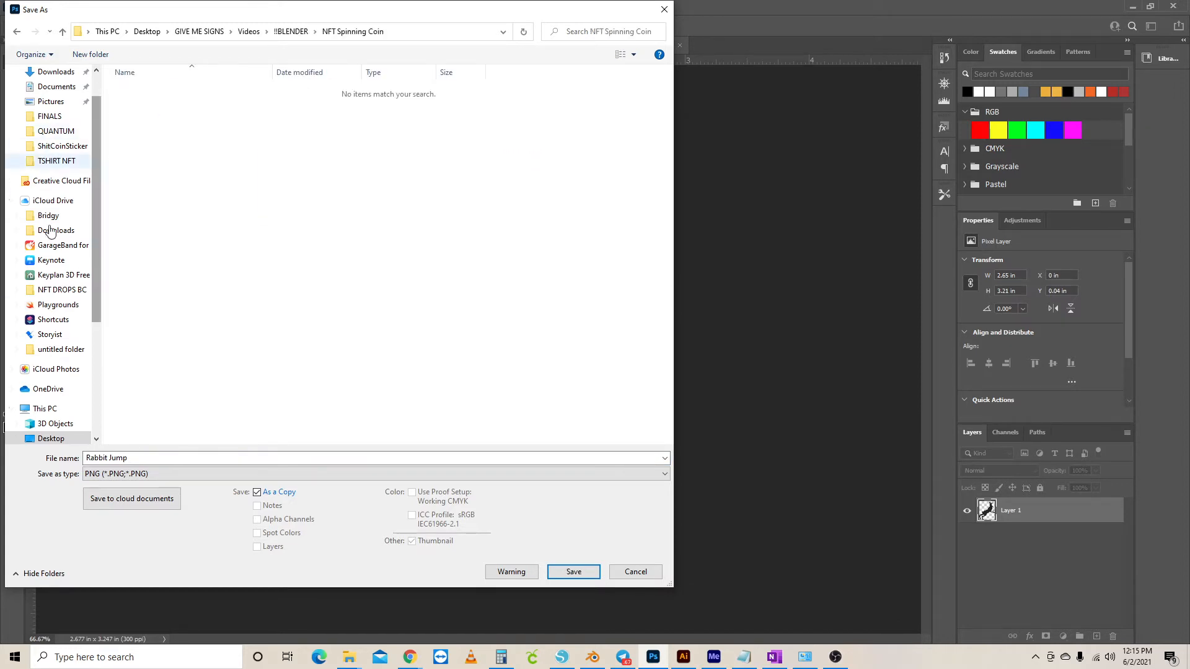
pyautogui.click(155, 458)
pyautogui.click(565, 571)
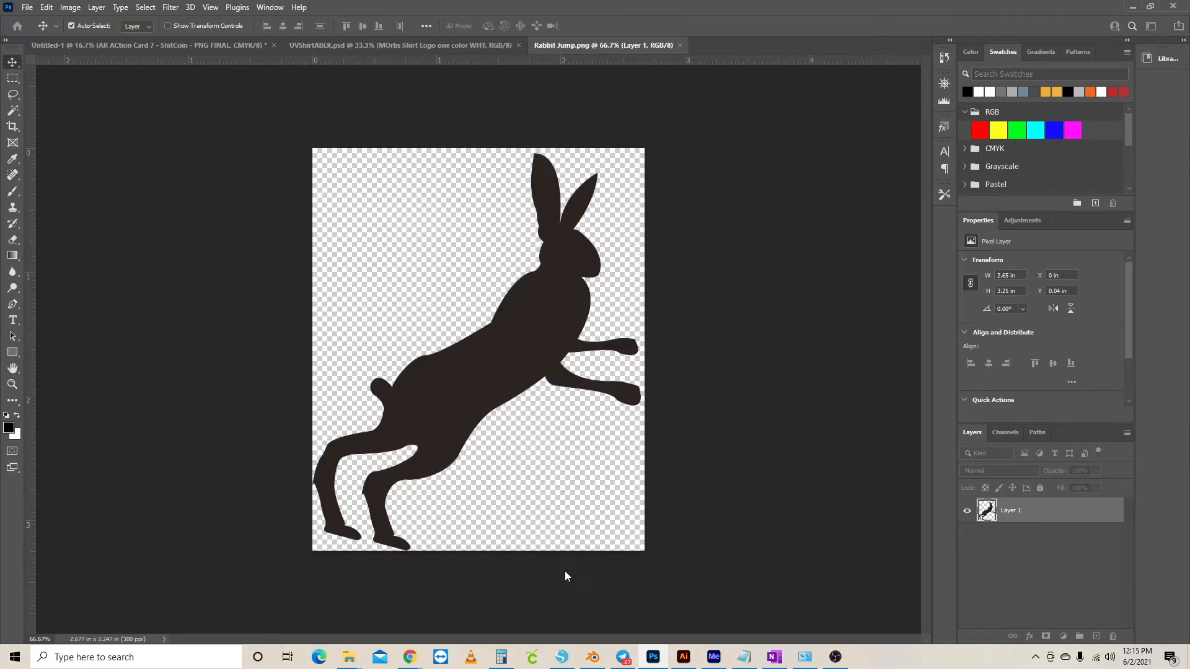
pyautogui.click(665, 194)
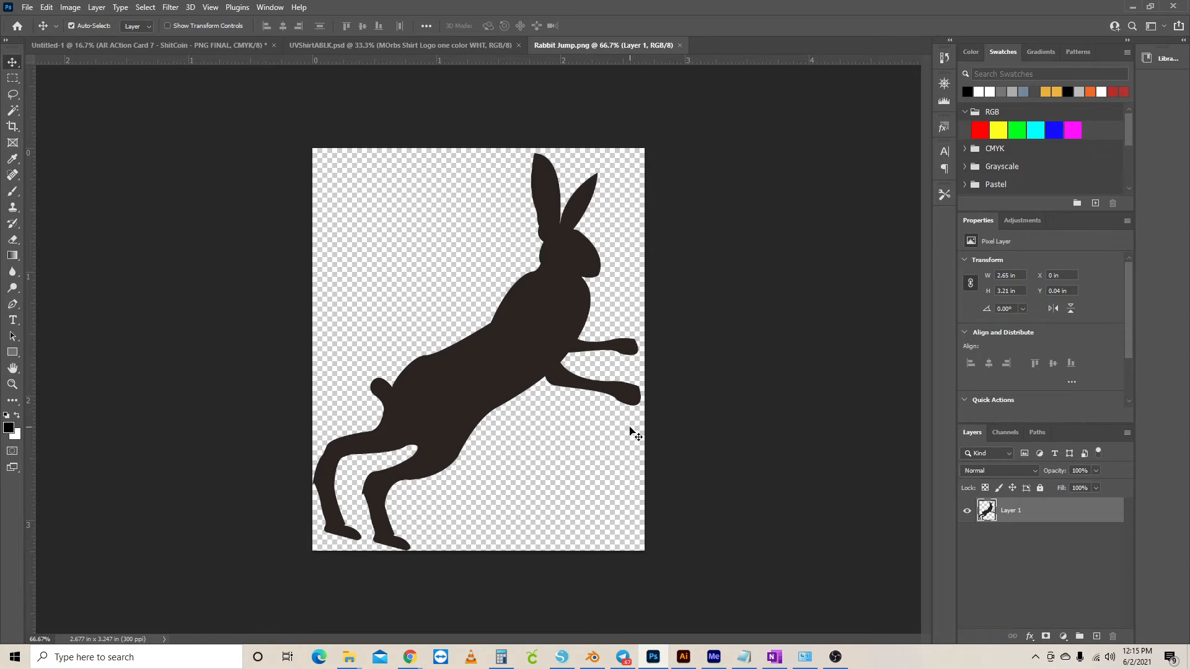
# Switch to Illustrator and create a 600 x 600 px CMYK document
pyautogui.click(683, 656)
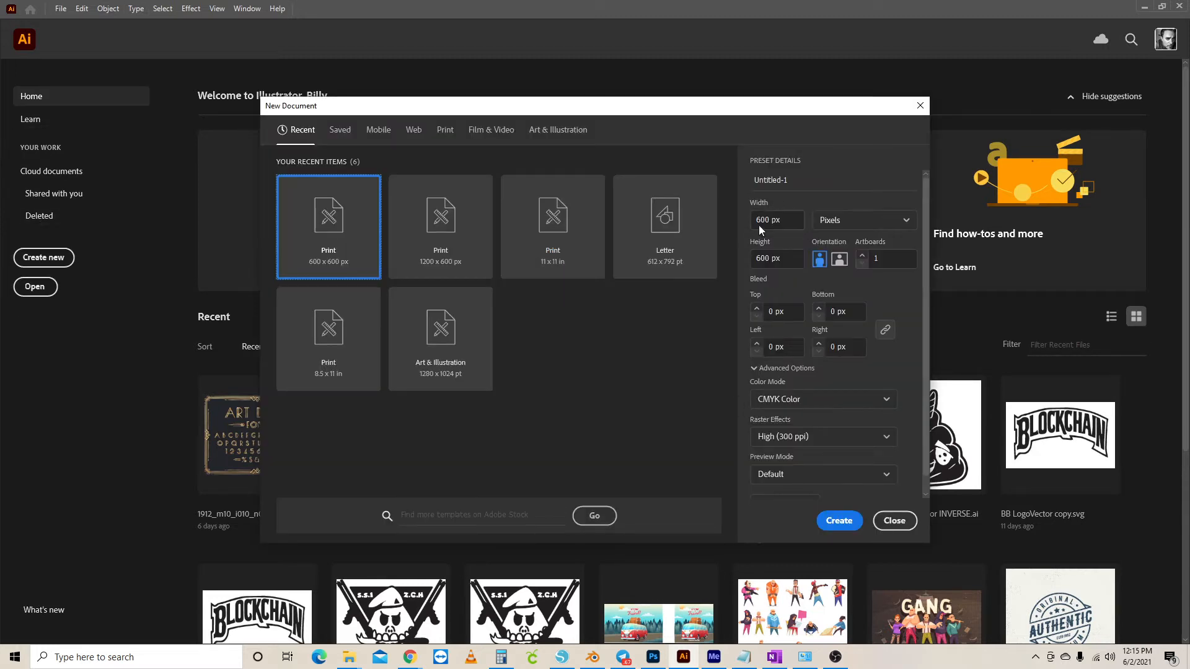
pyautogui.click(837, 521)
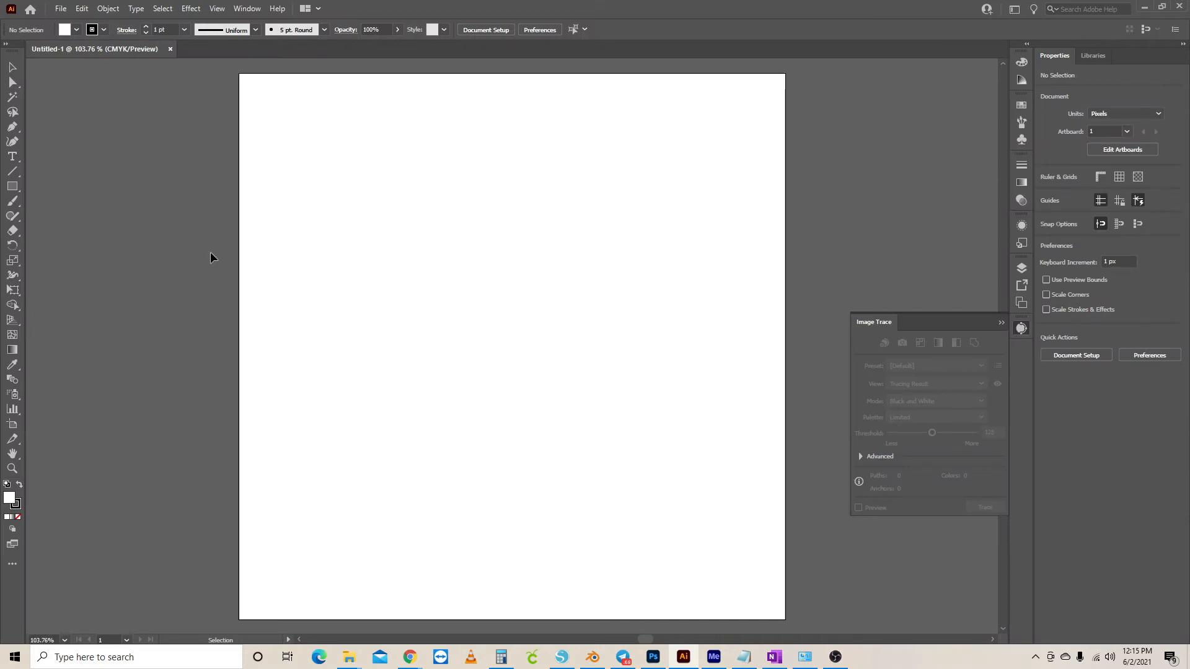
# Place Rabbit Jump from the NFT Spinning Coin folder as a linked image covering most of the artboard, and deselect it
pyautogui.click(60, 8)
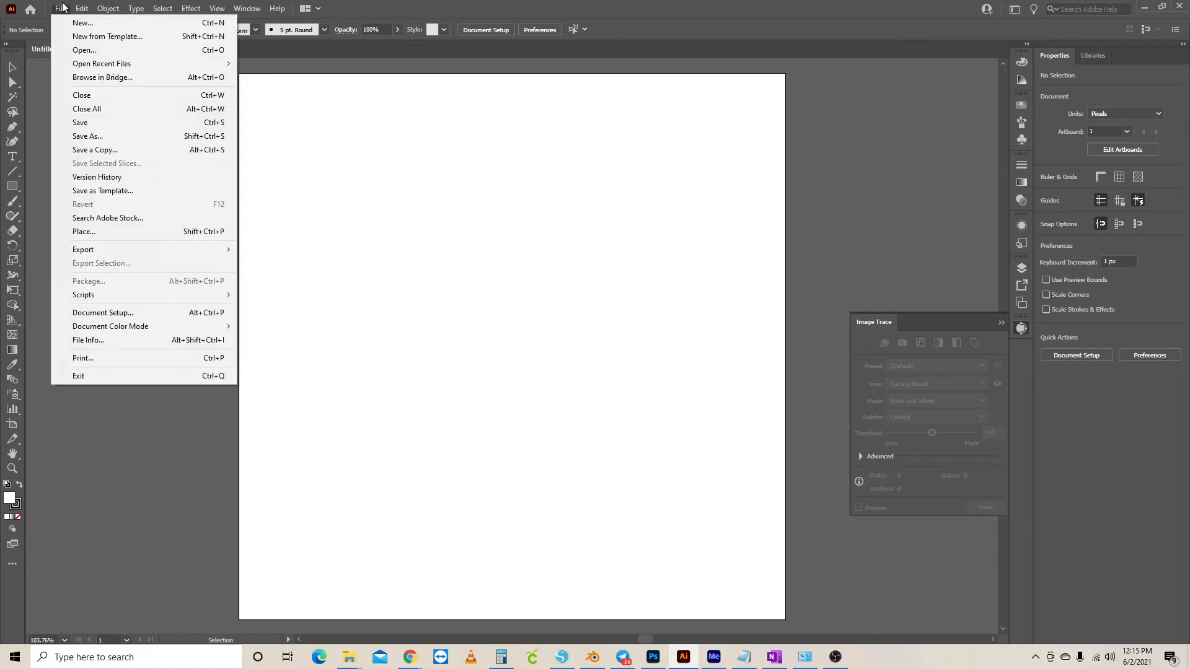
pyautogui.click(92, 232)
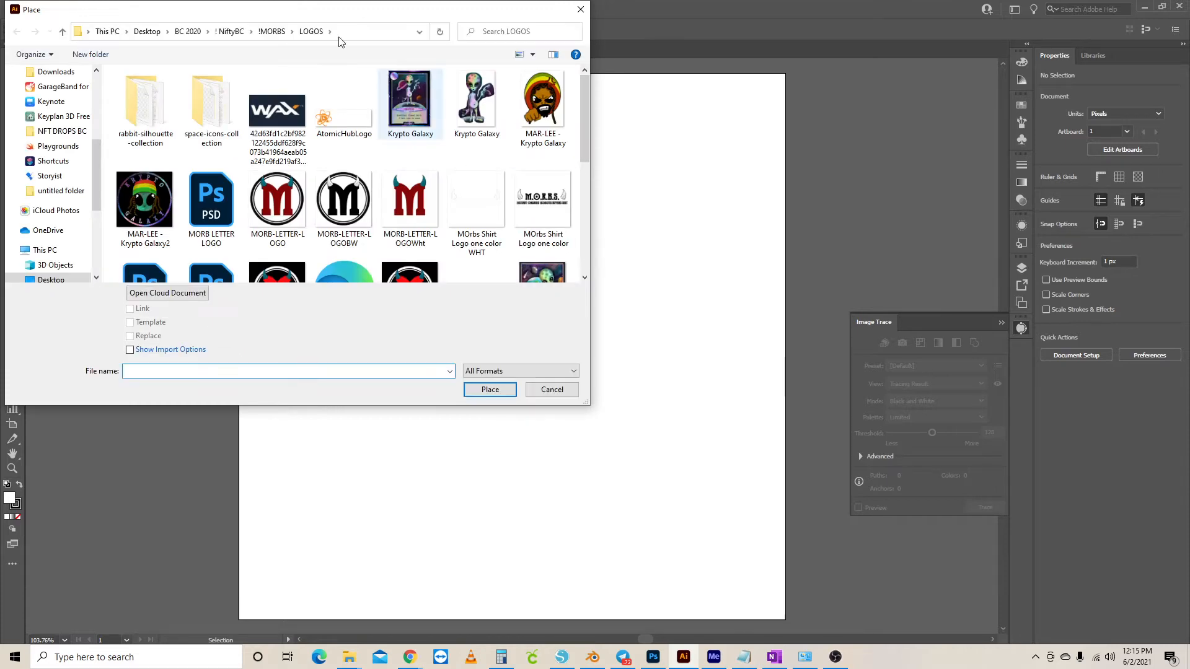
pyautogui.click(141, 36)
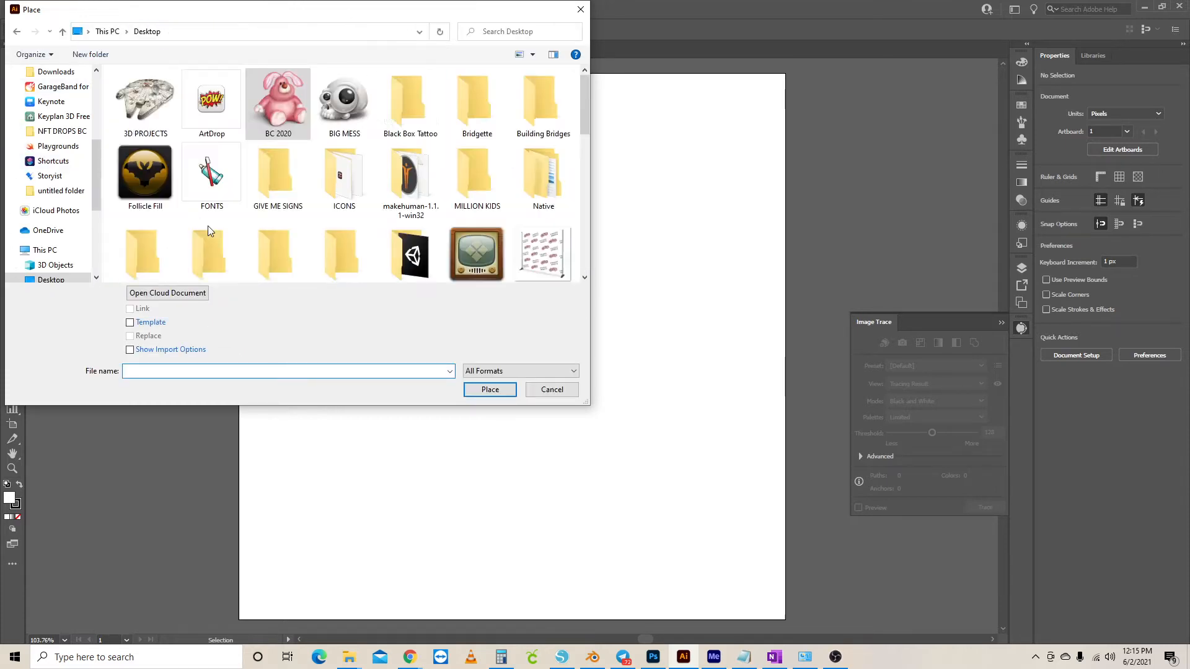
pyautogui.doubleClick(279, 177)
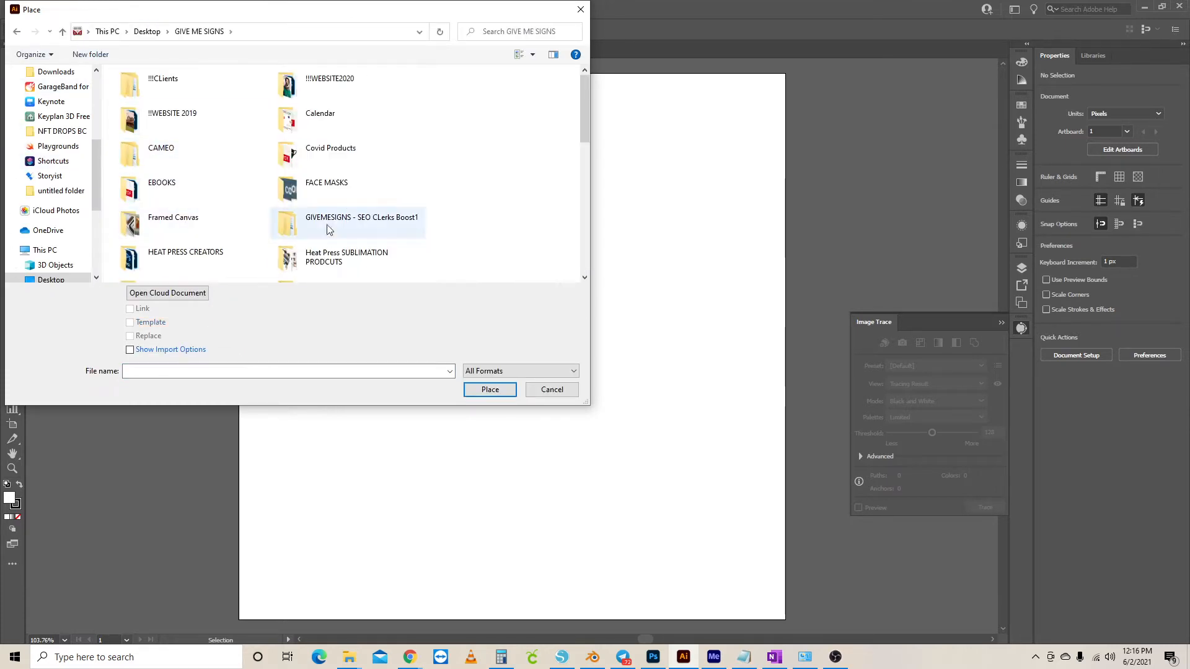
pyautogui.scroll(-5, 315, 208)
pyautogui.doubleClick(150, 158)
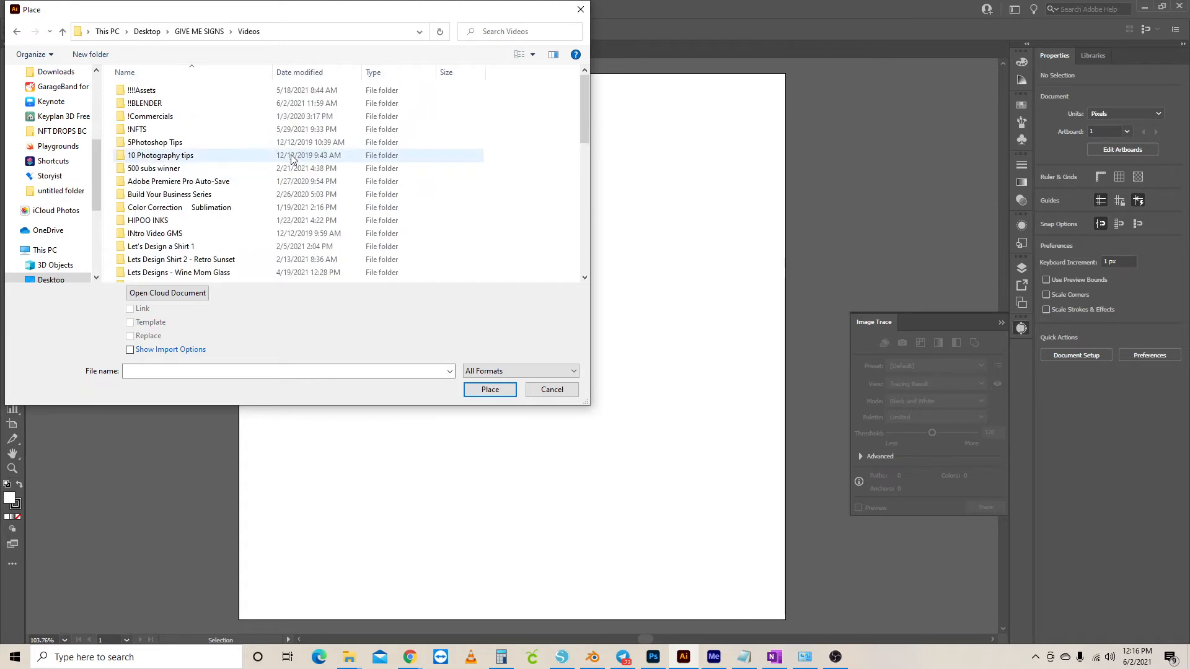
pyautogui.doubleClick(175, 97)
pyautogui.doubleClick(176, 93)
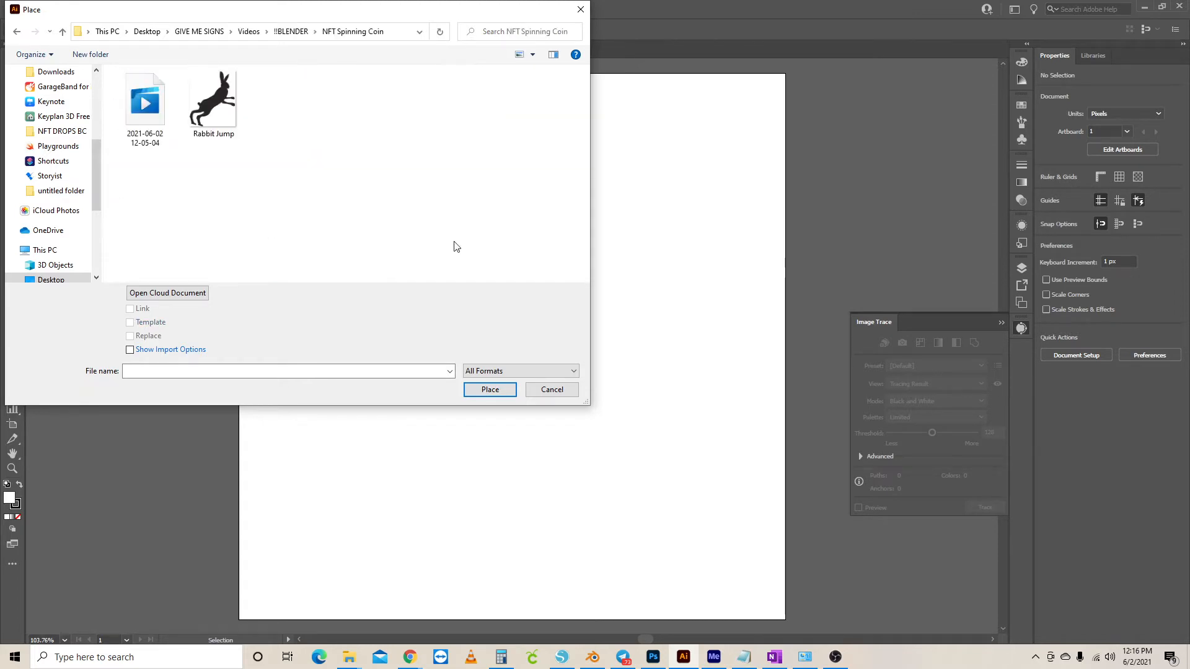
pyautogui.click(232, 100)
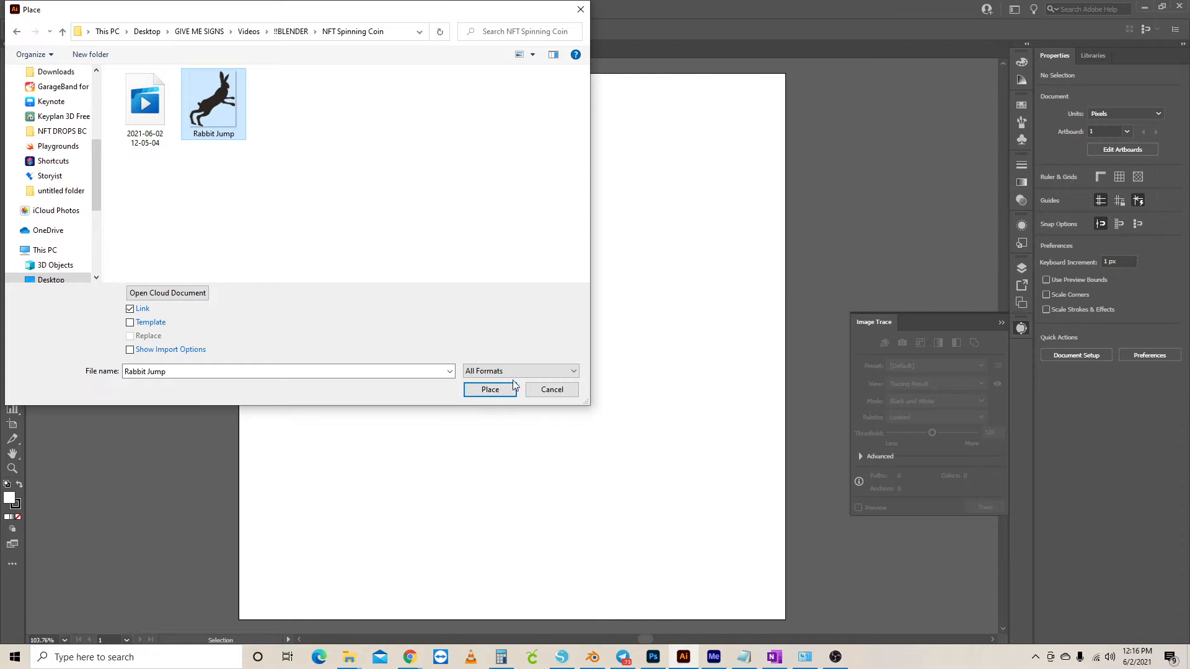
pyautogui.click(490, 389)
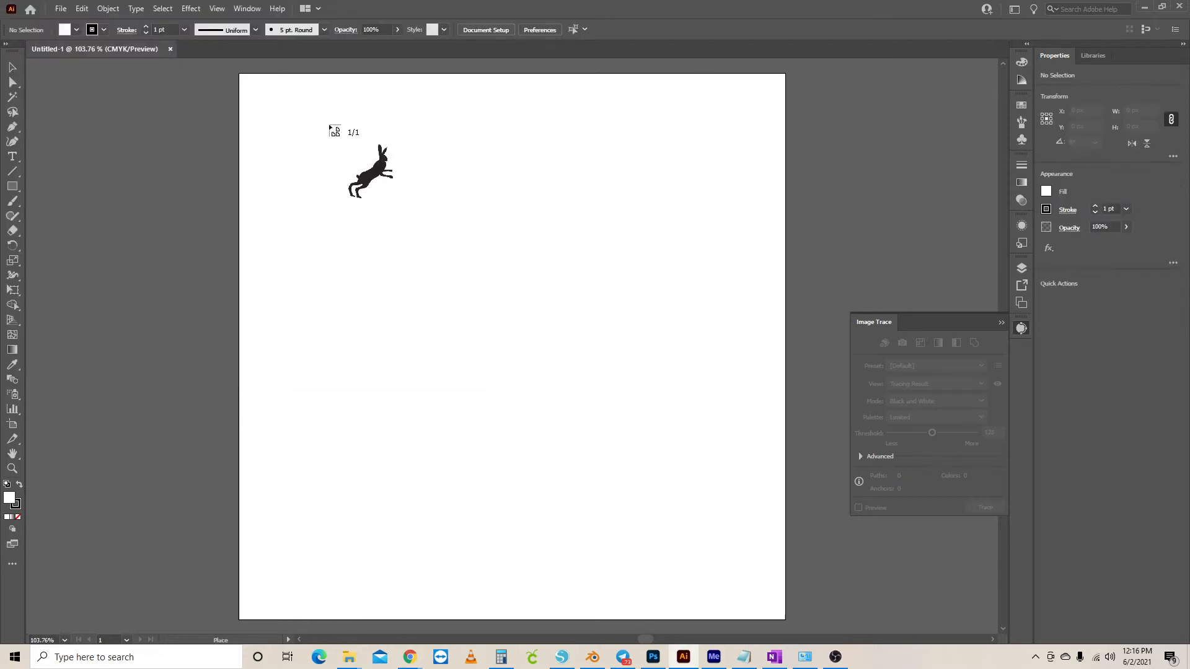
pyautogui.moveTo(309, 119); pyautogui.dragTo(768, 576)
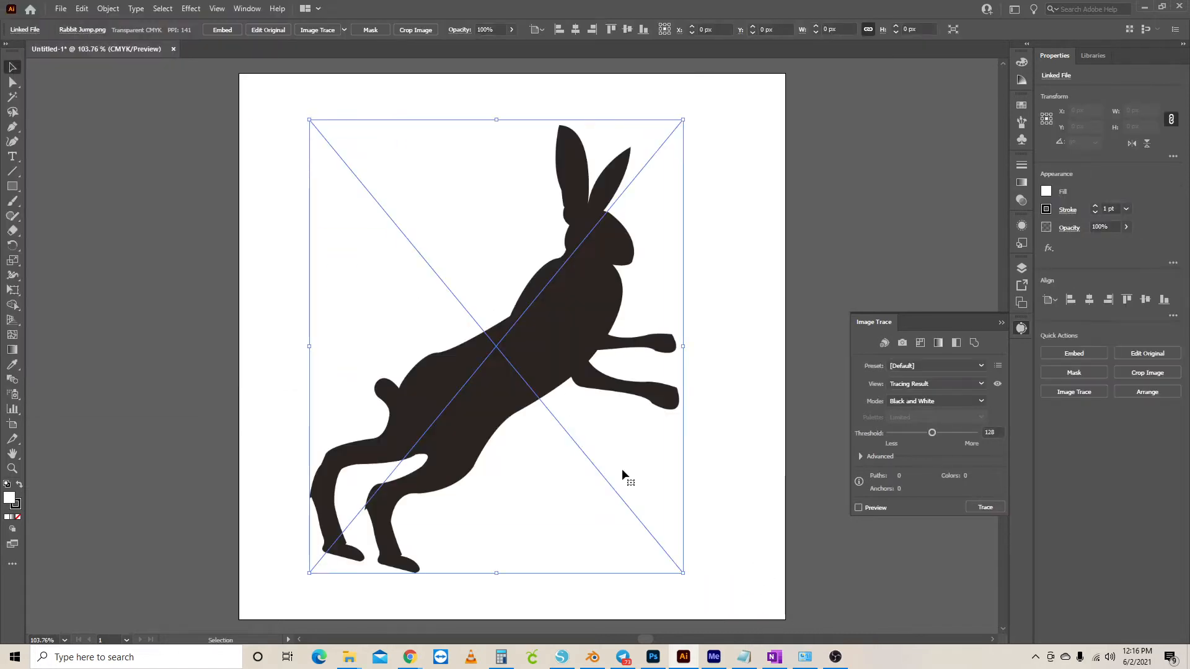
pyautogui.click(730, 193)
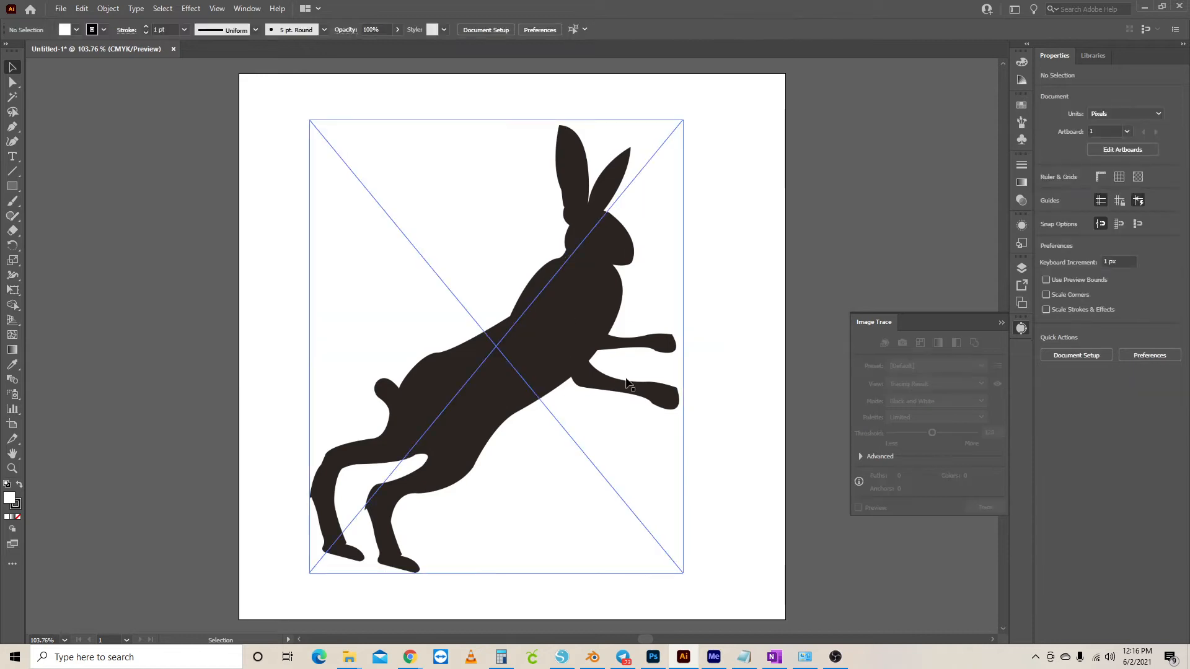
# Trace the linked rabbit image using the Black and White Logo preset of Image Trace, then deselect it
pyautogui.click(575, 301)
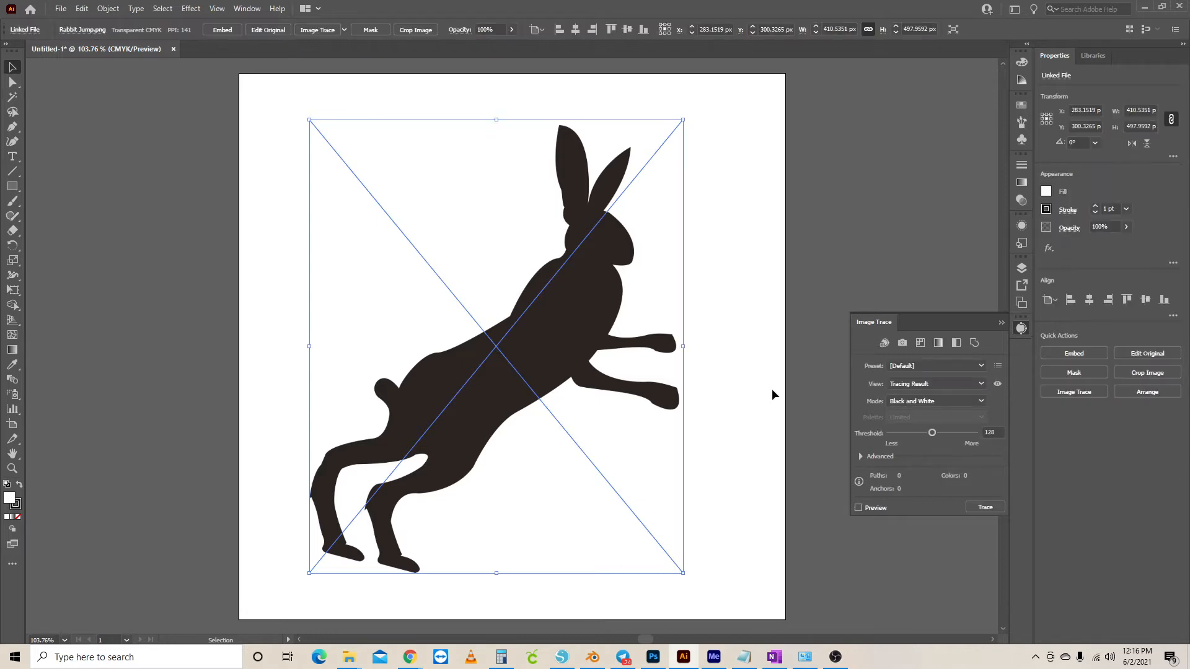
pyautogui.click(1001, 323)
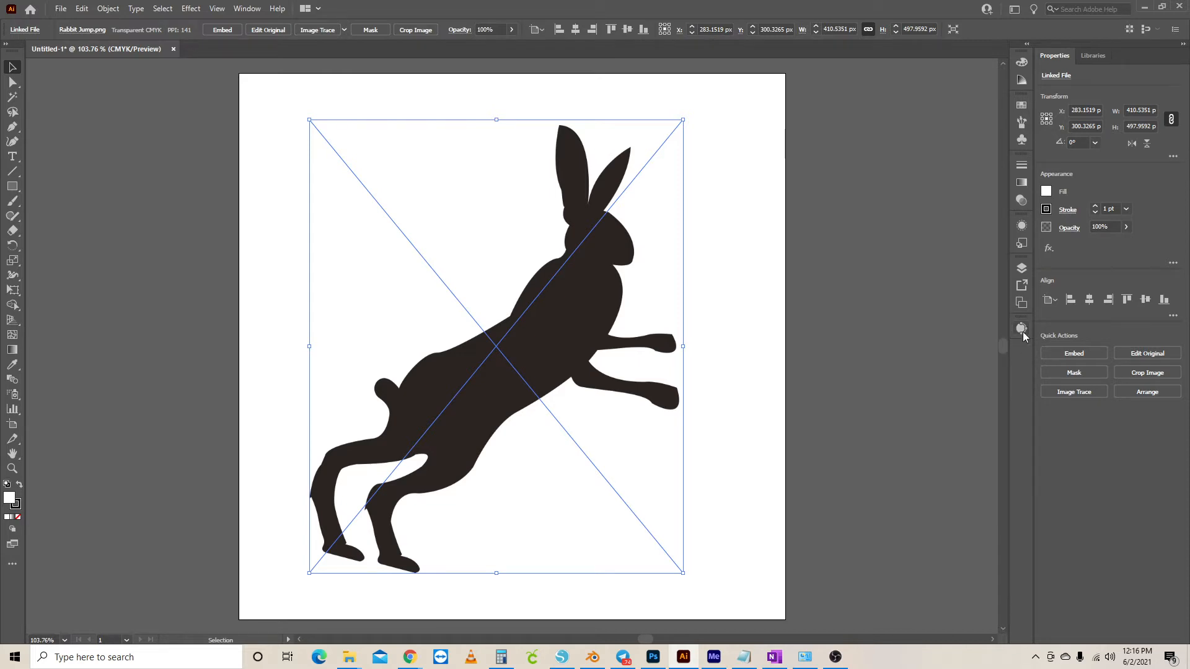
pyautogui.click(1022, 327)
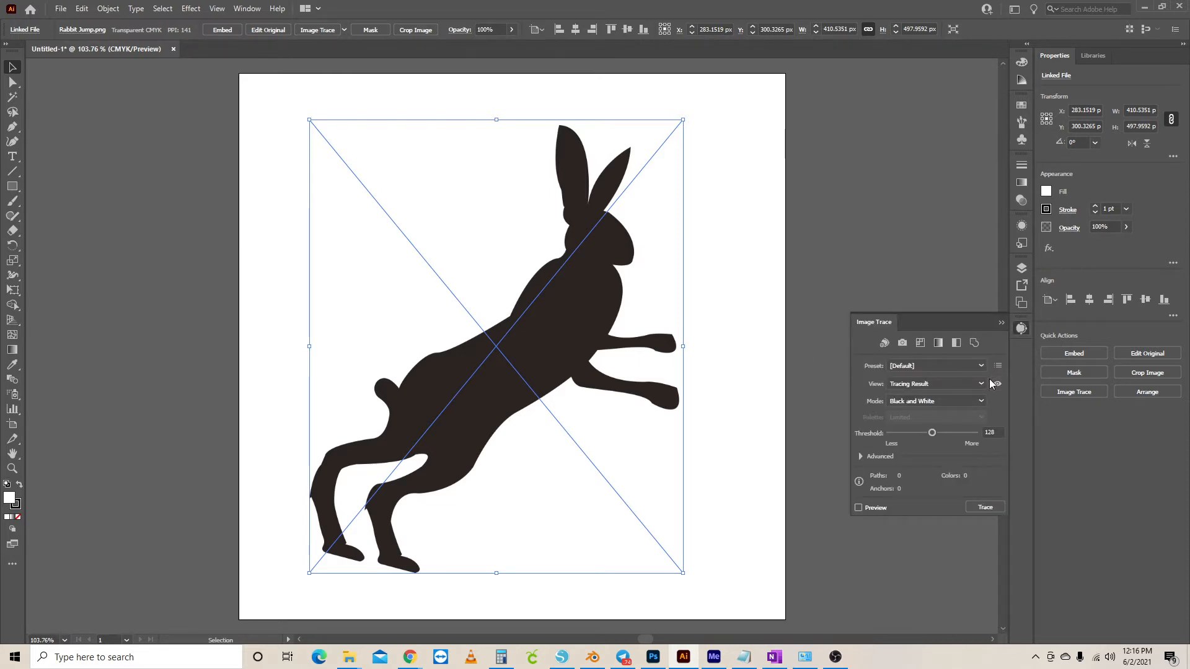
pyautogui.click(950, 364)
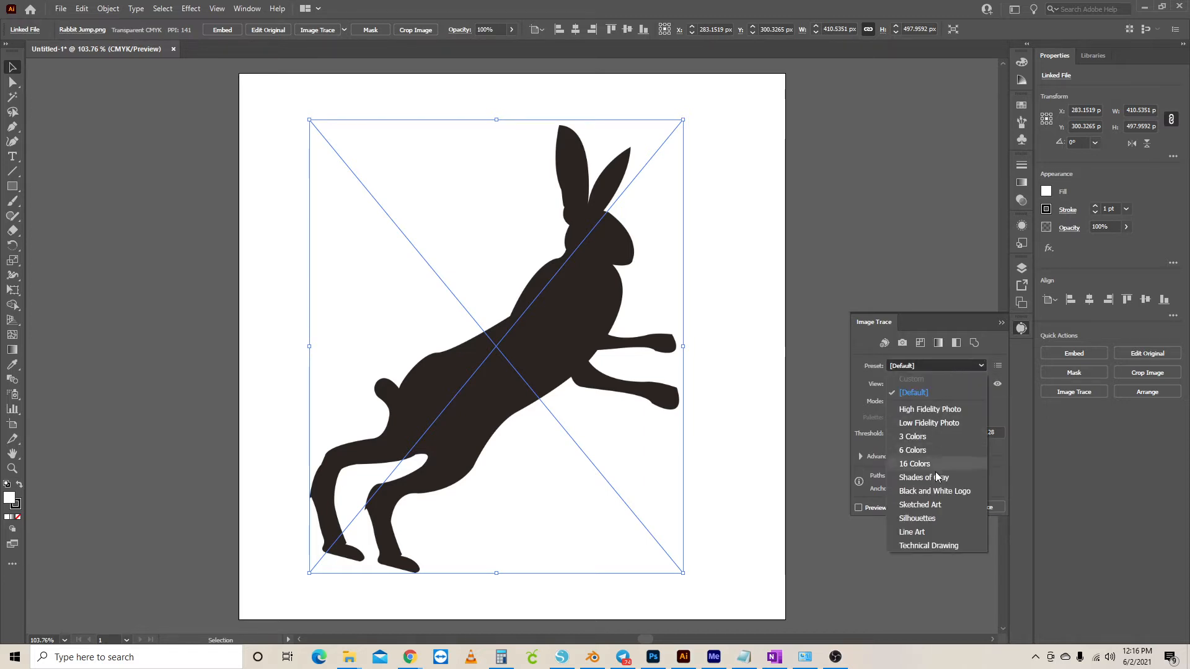
pyautogui.click(935, 490)
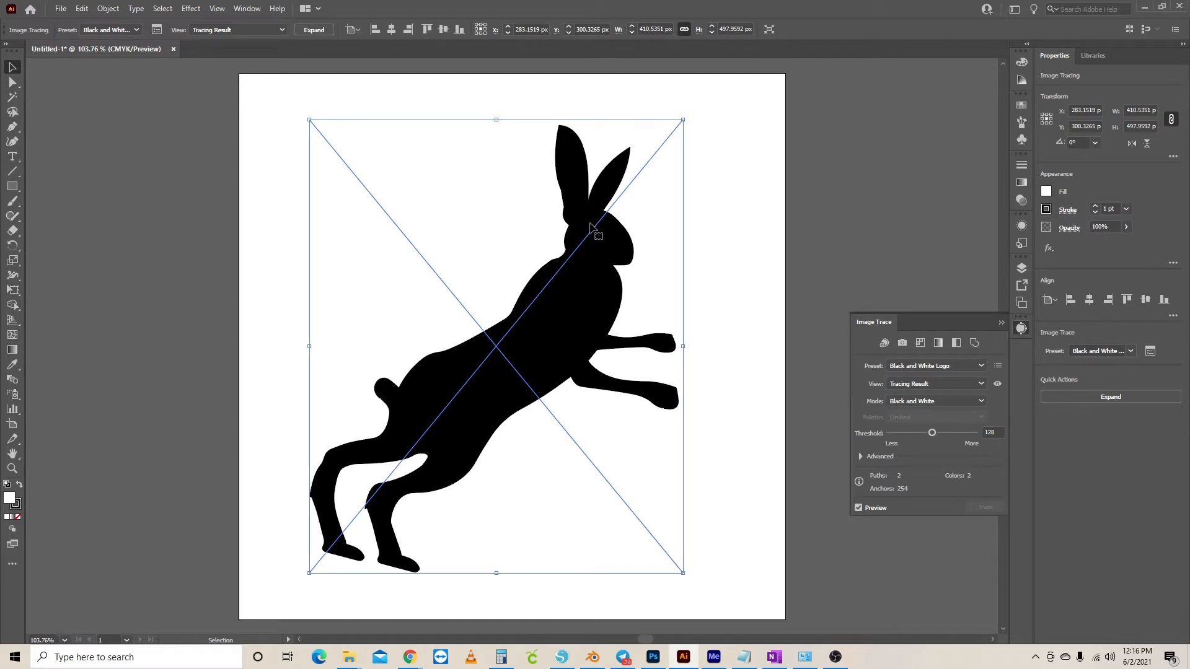
pyautogui.click(748, 211)
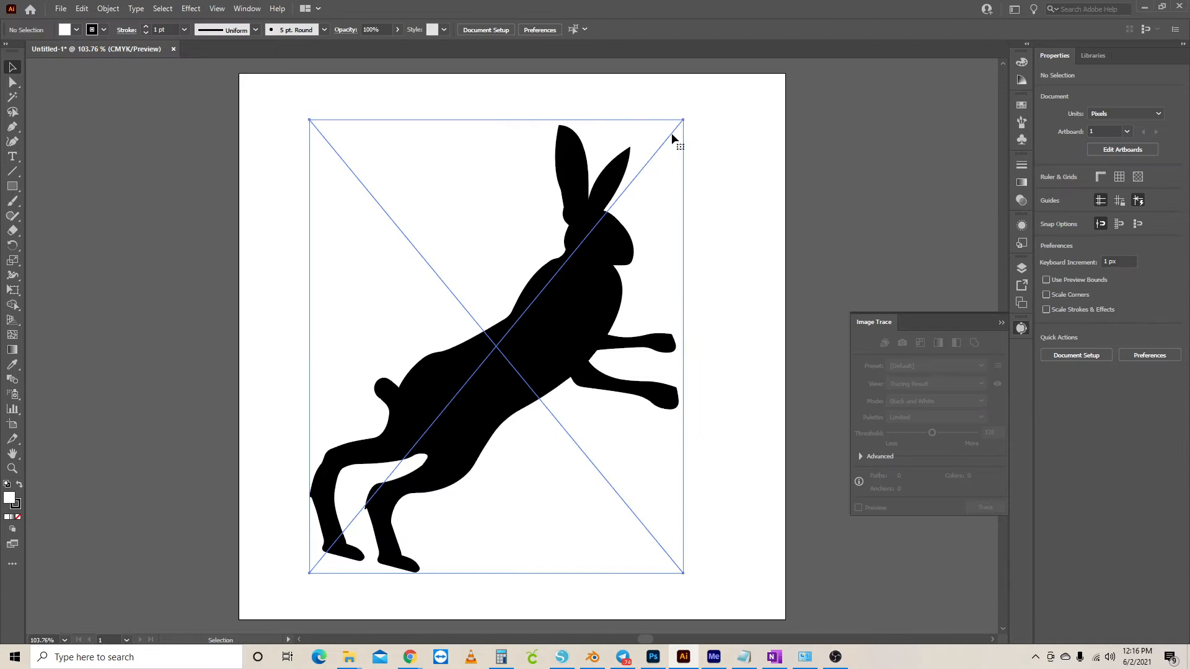
# Try to delete the white background of the rabbit tracing with the Direct Selection tool, then undo the deletion
pyautogui.click(12, 82)
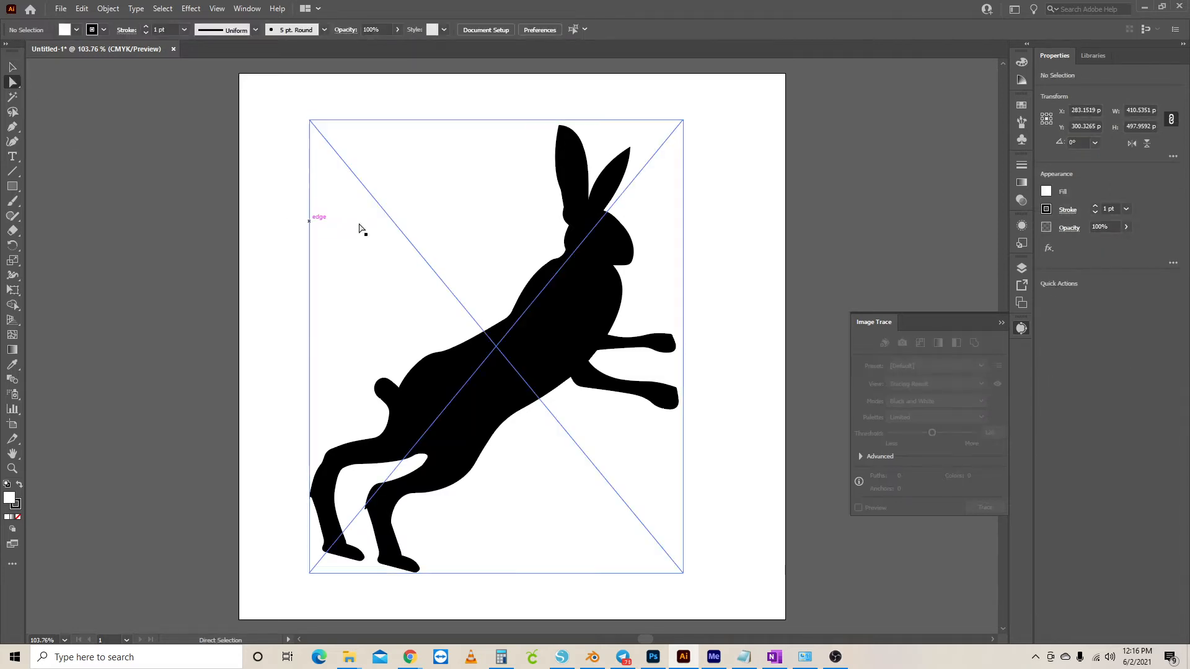
pyautogui.click(372, 136)
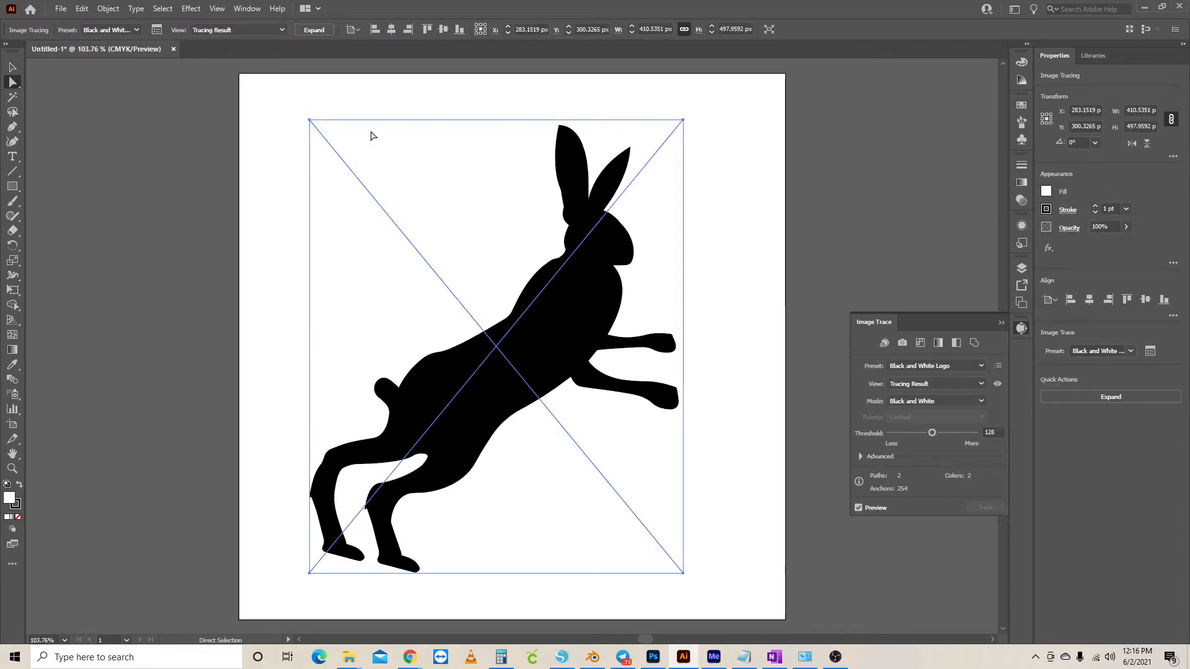
pyautogui.press('Delete')
pyautogui.hotkey('ctrl', 'z')
pyautogui.click(244, 117)
pyautogui.click(411, 225)
pyautogui.click(314, 112)
pyautogui.click(317, 122)
pyautogui.click(204, 107)
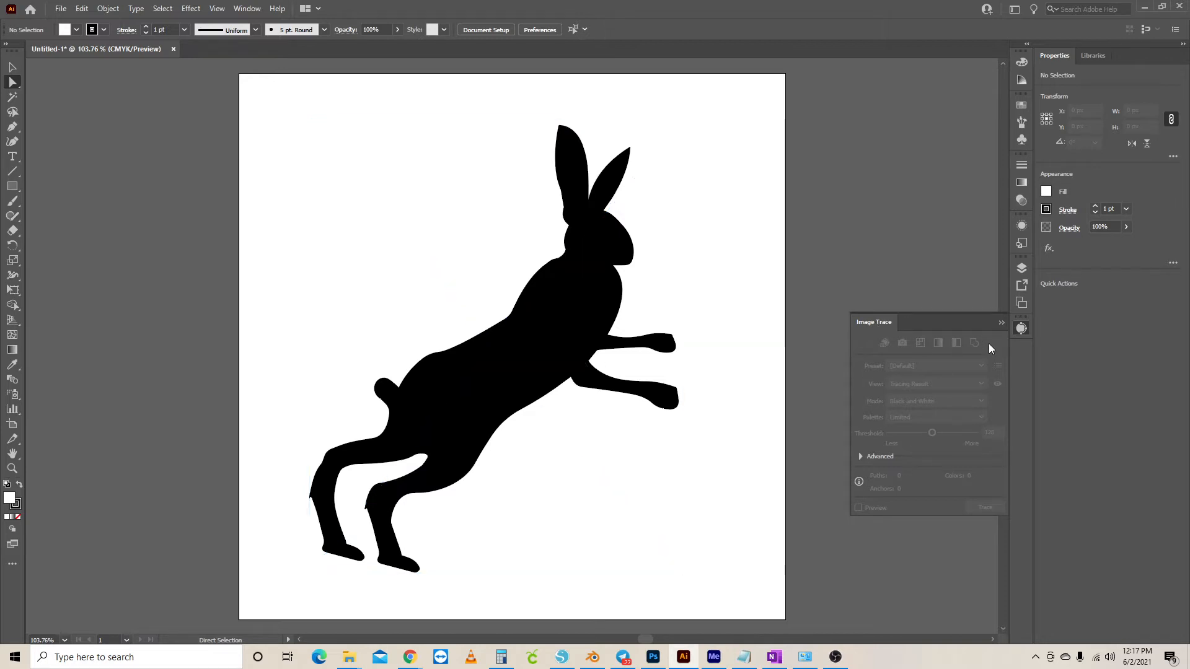
# Save the traced rabbit as an SVG named Bunny in the NFT Spinning Coin folder, with the SVG 1.1 profile and embedded images
pyautogui.click(606, 277)
pyautogui.click(62, 8)
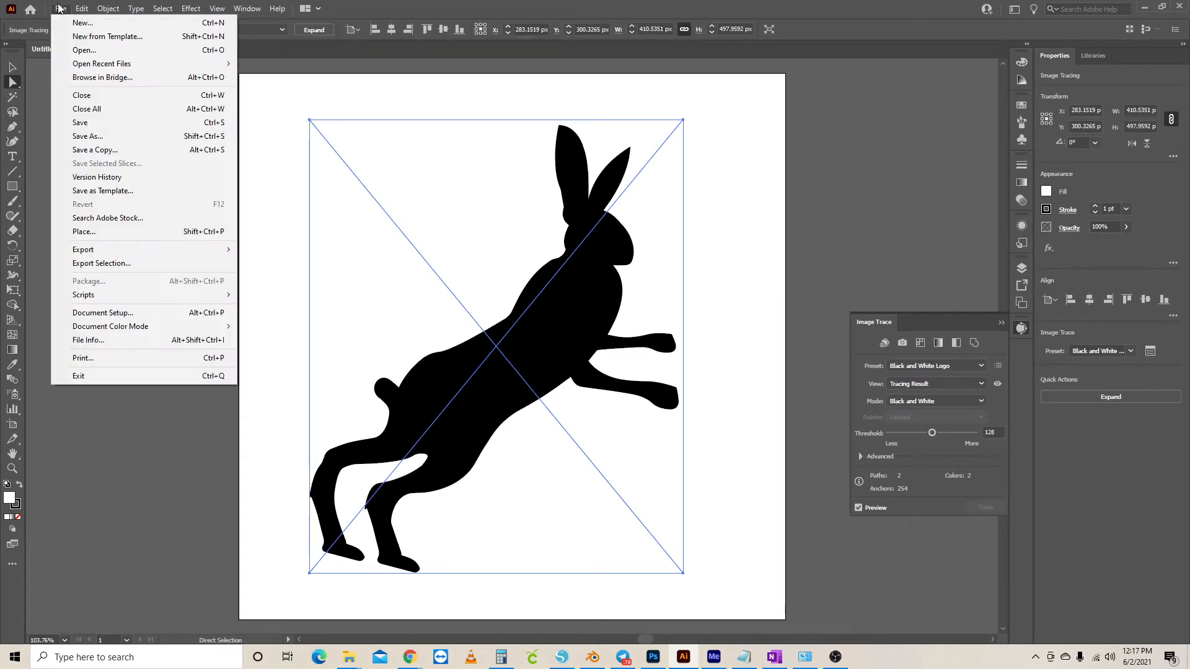
pyautogui.click(121, 142)
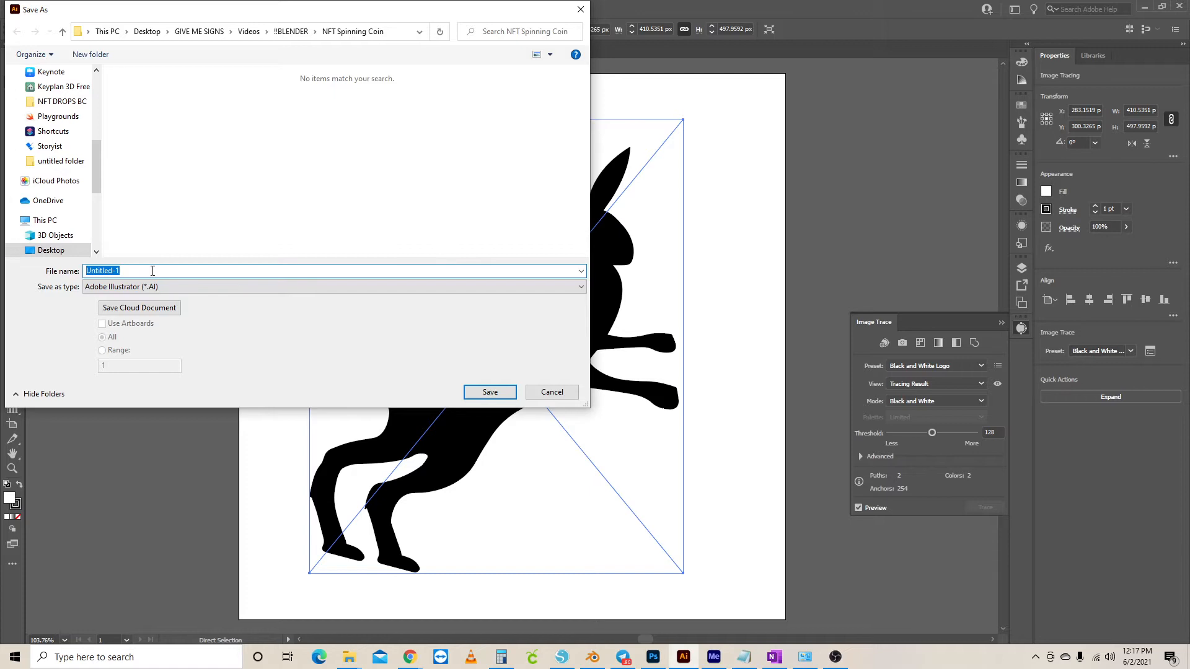
pyautogui.write('Bunny')
pyautogui.click(191, 287)
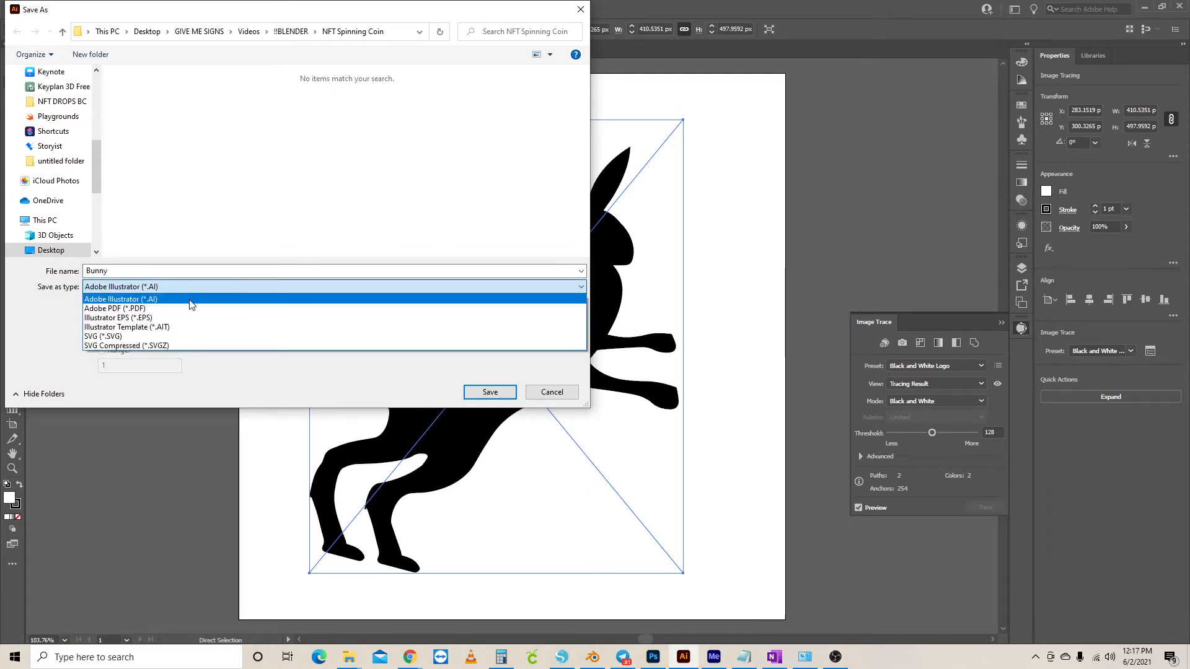
pyautogui.click(180, 337)
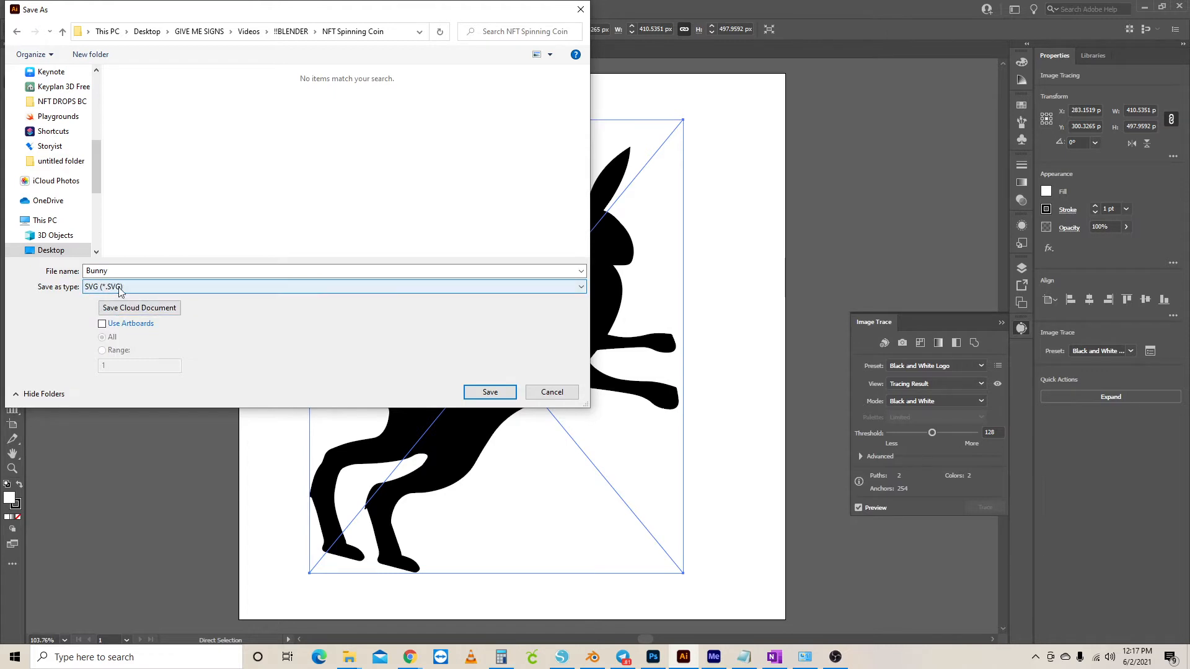
pyautogui.click(489, 392)
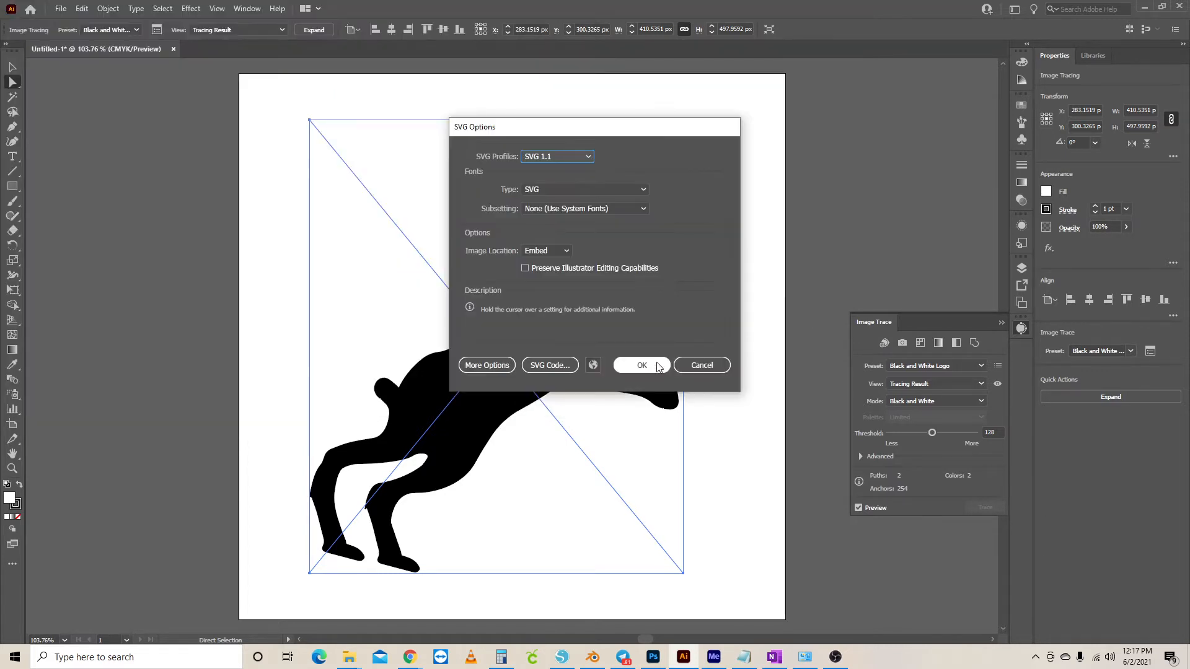
pyautogui.click(658, 367)
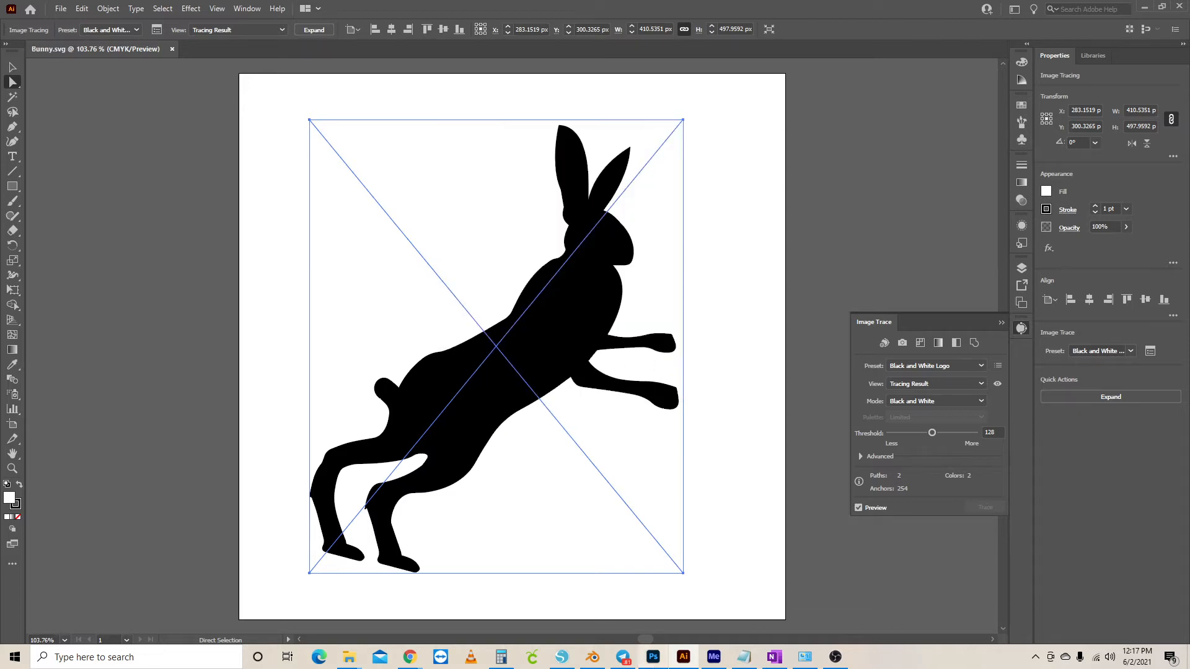
# Switch to Blender and hide the COIN object in the viewport
pyautogui.click(593, 658)
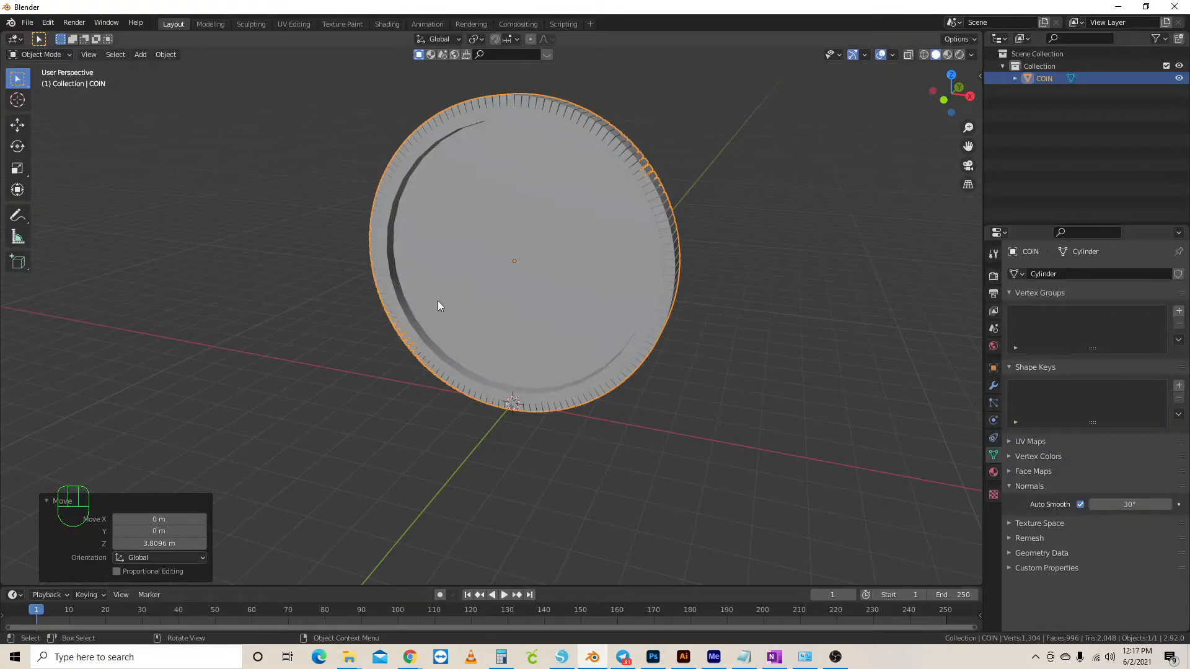
pyautogui.click(1179, 79)
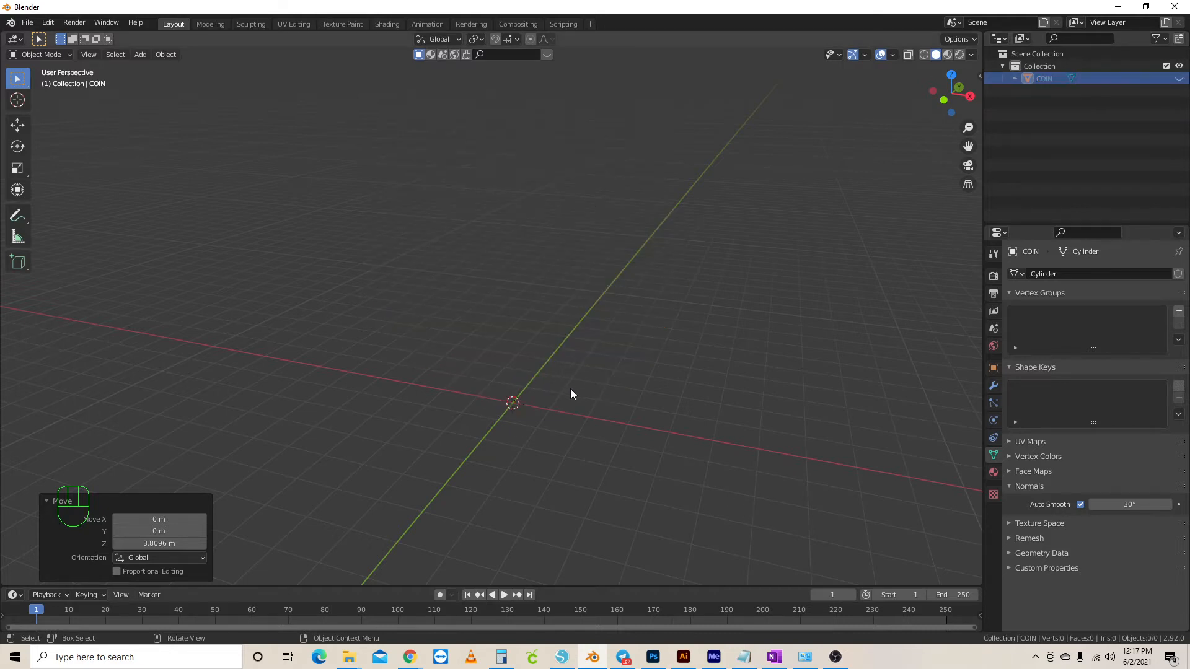
pyautogui.press('shift')
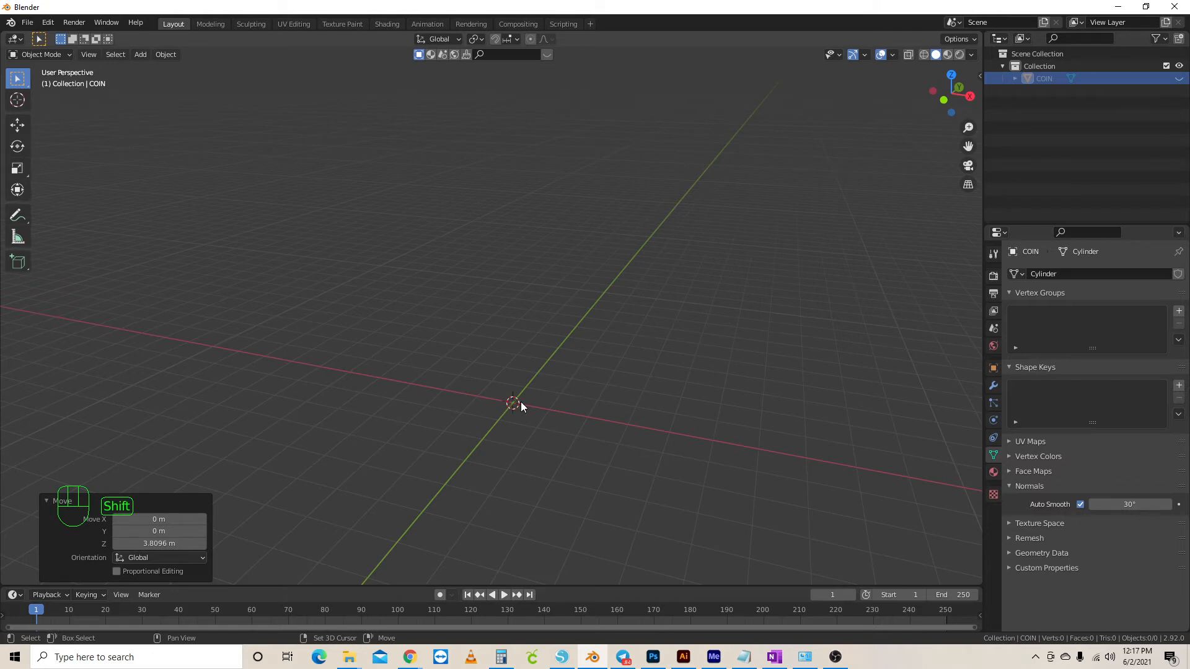
pyautogui.hotkey('shift', 'a')
pyautogui.moveTo(521, 404)
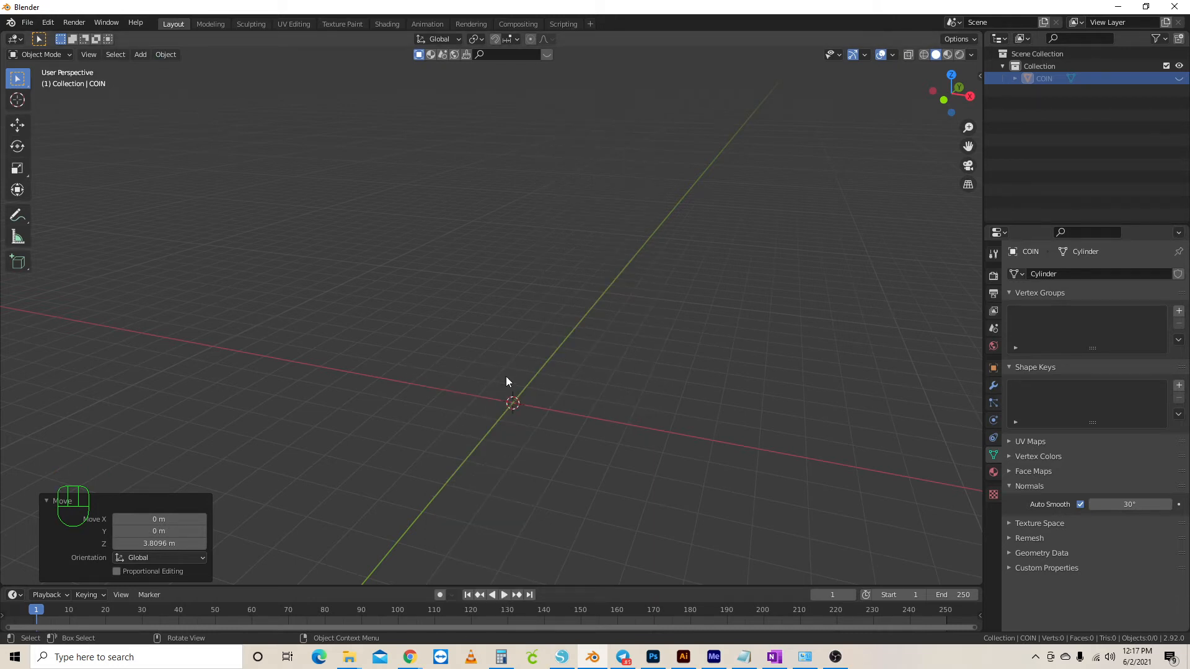
# Import Bunny.svg from the NFT Spinning Coin folder, inside GIVE ME SIGNS > Videos > !!BLENDER on the Desktop
pyautogui.click(28, 22)
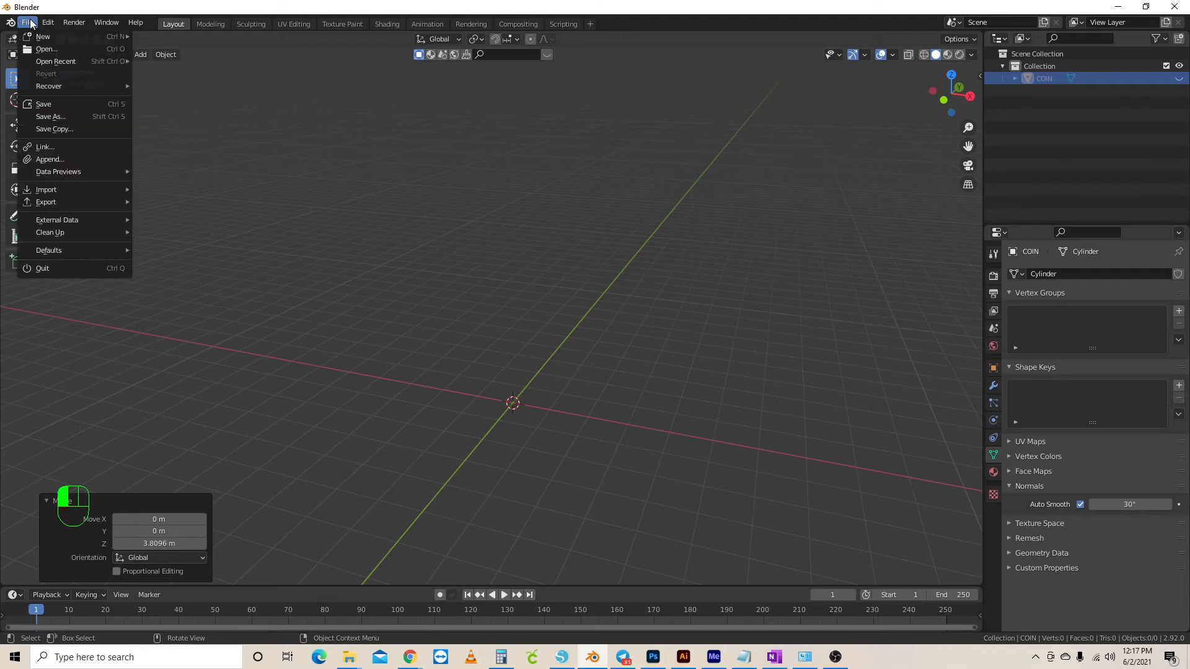
pyautogui.moveTo(68, 188)
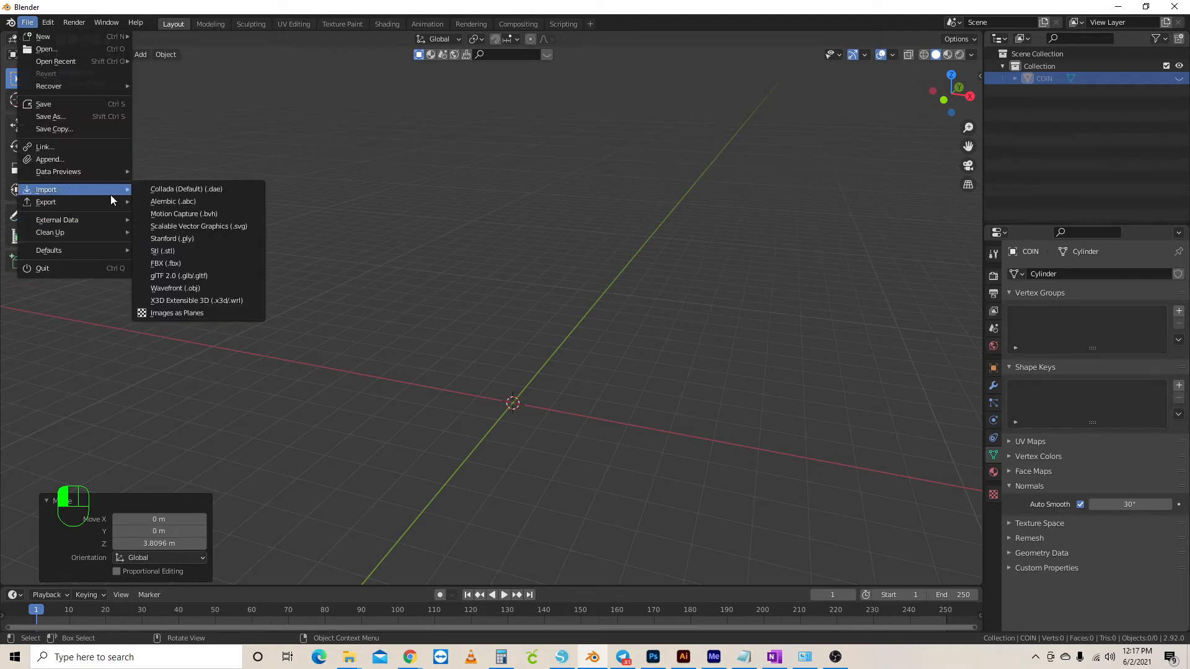
pyautogui.click(213, 227)
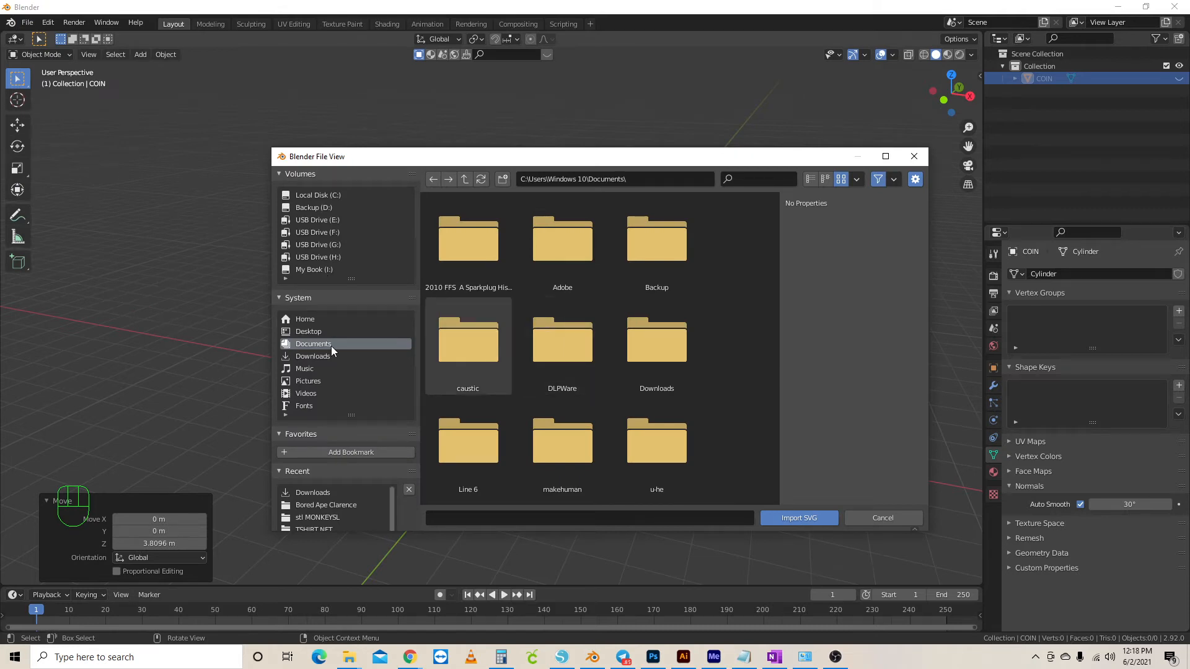
pyautogui.click(313, 332)
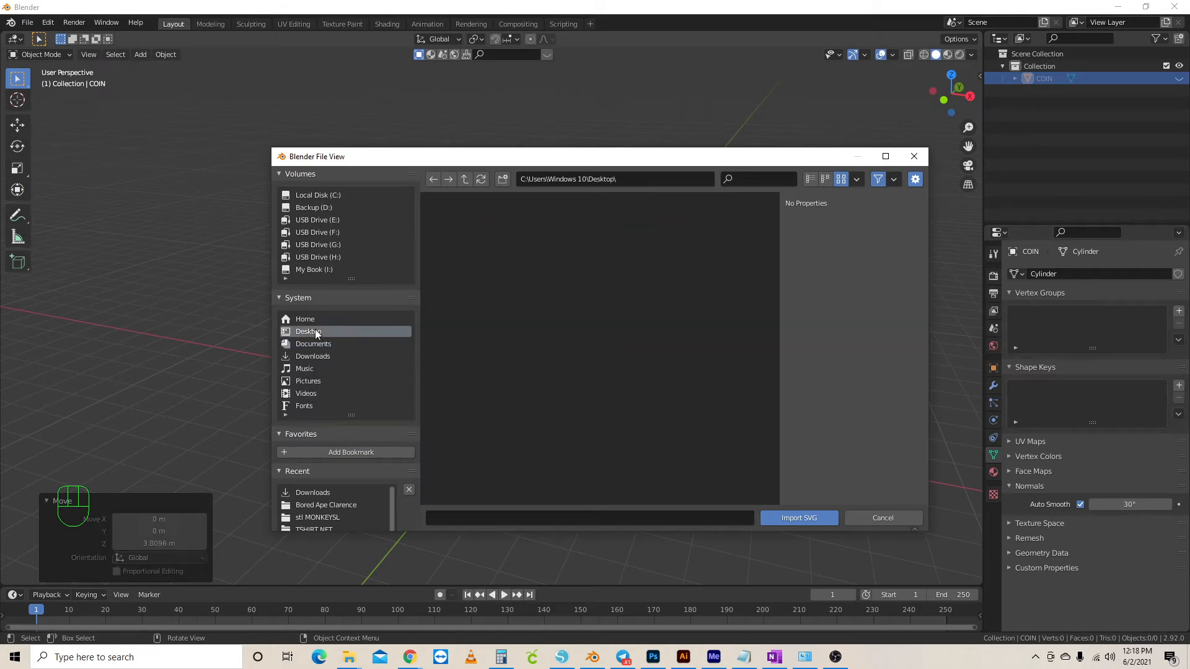
pyautogui.scroll(-3, 589, 331)
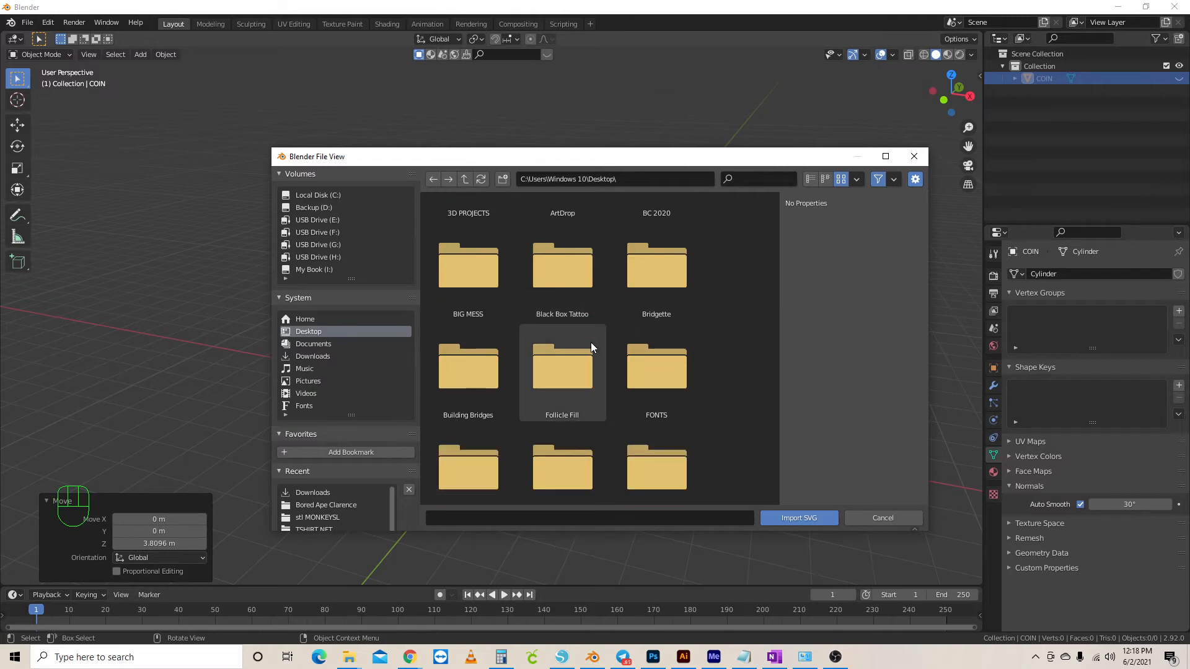
pyautogui.scroll(-1, 590, 342)
pyautogui.doubleClick(466, 459)
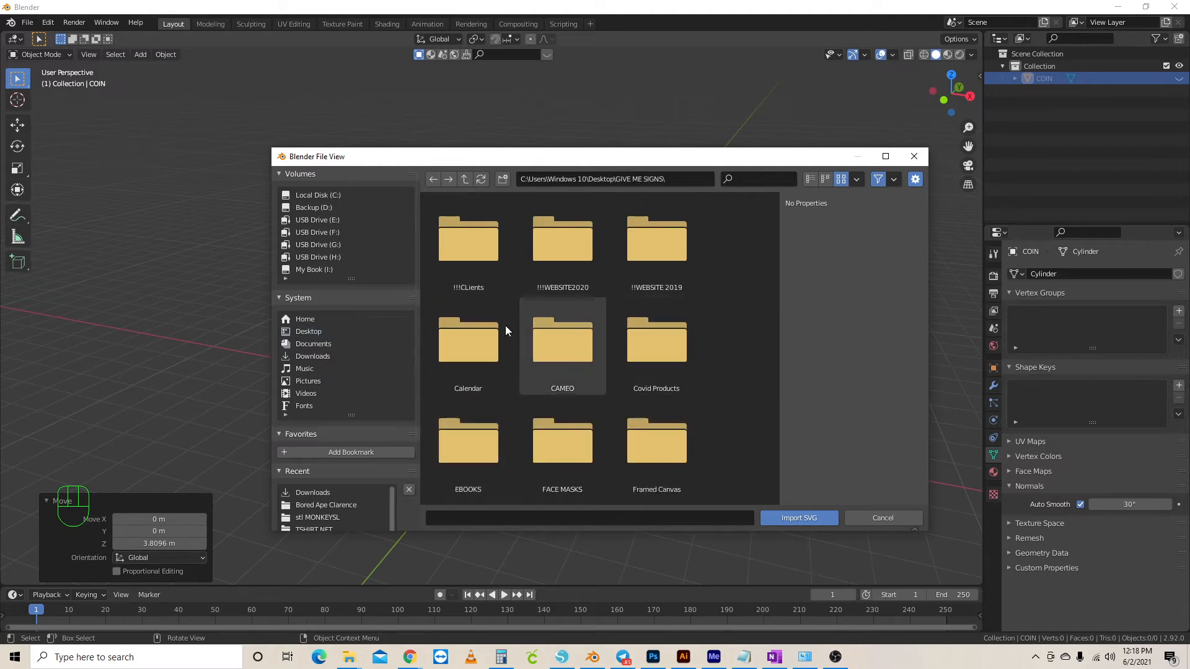
pyautogui.scroll(-5, 575, 389)
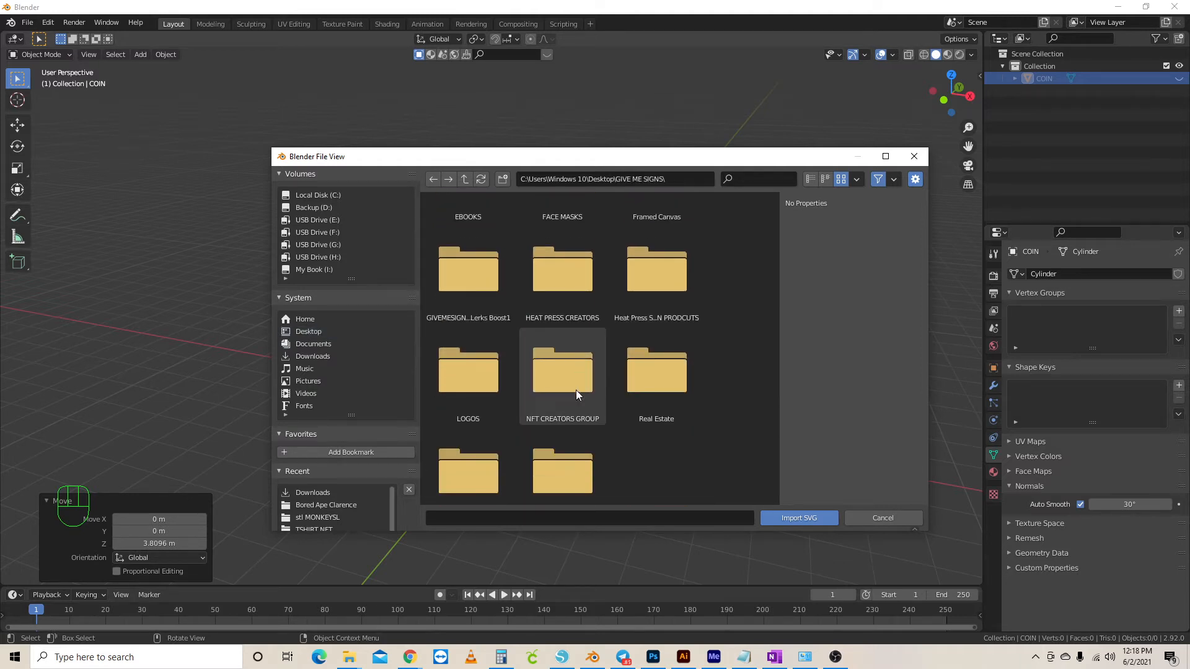
pyautogui.scroll(-2, 575, 389)
pyautogui.doubleClick(568, 456)
pyautogui.doubleClick(563, 239)
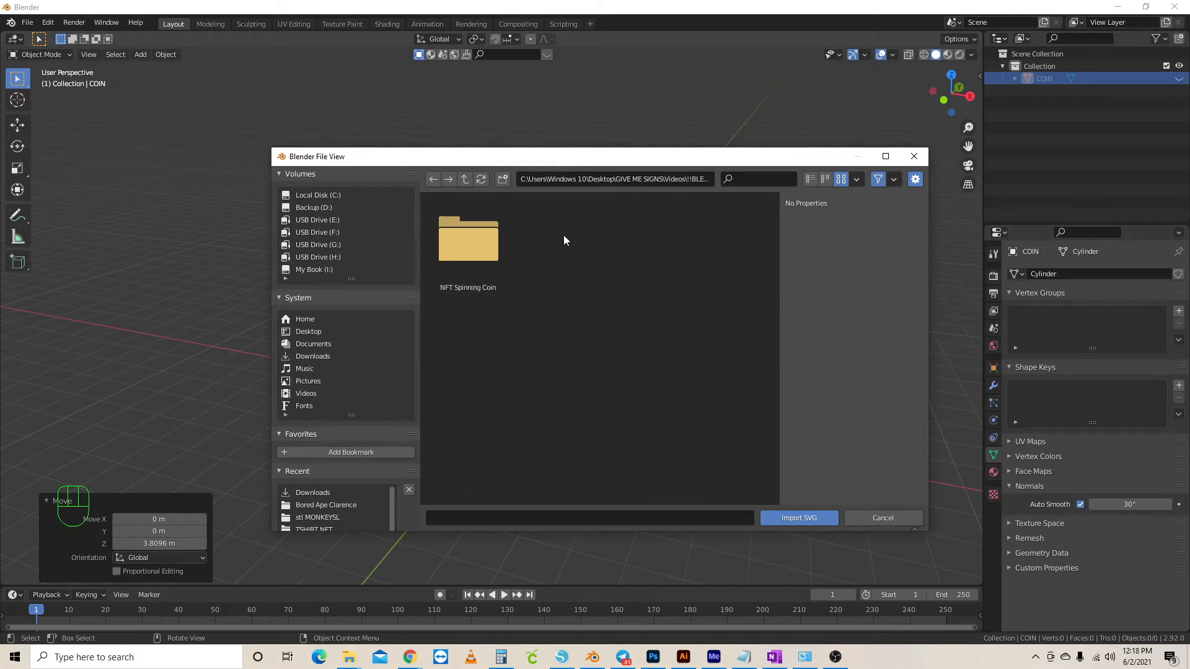
pyautogui.doubleClick(466, 238)
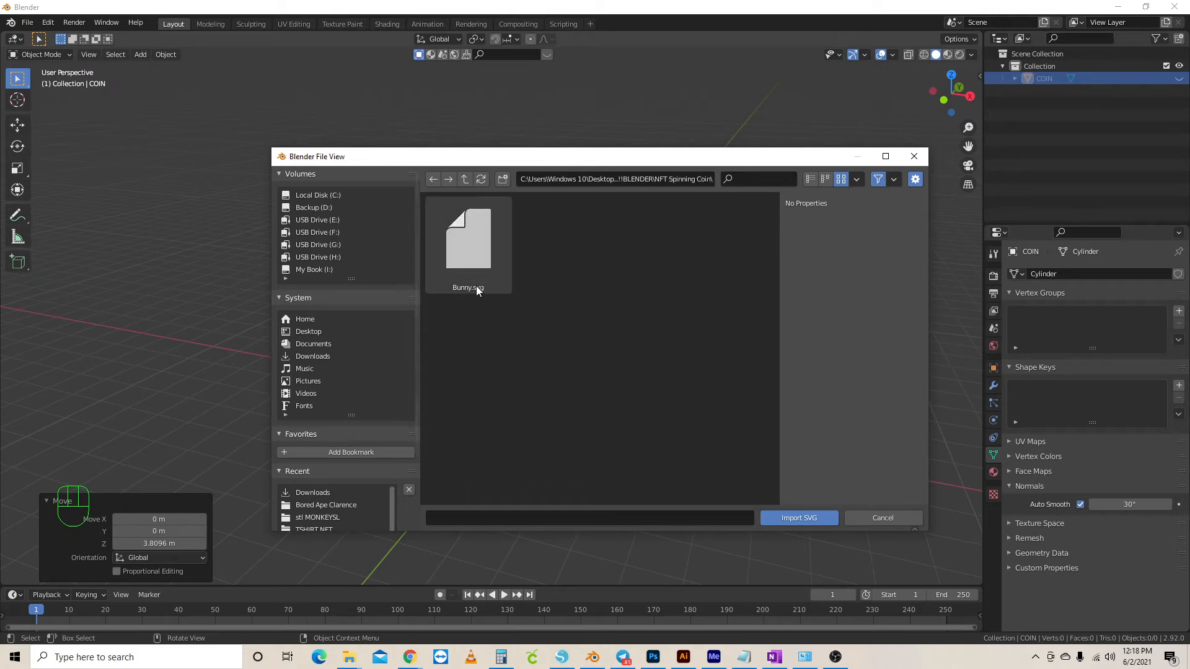
pyautogui.click(458, 238)
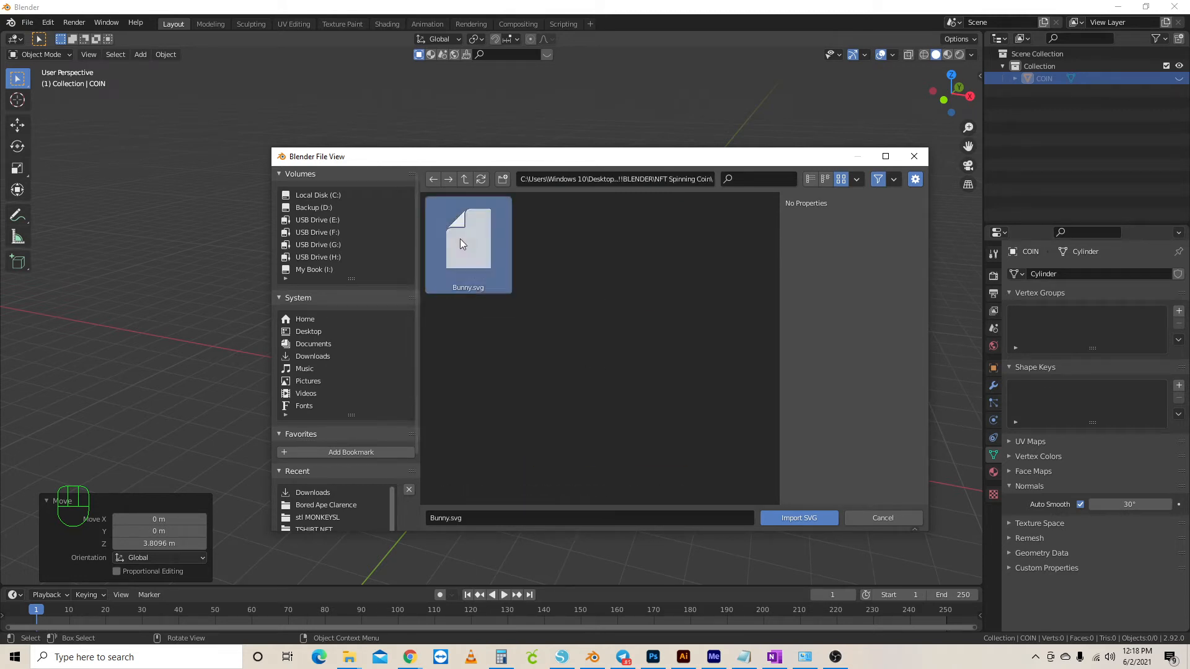
pyautogui.click(812, 522)
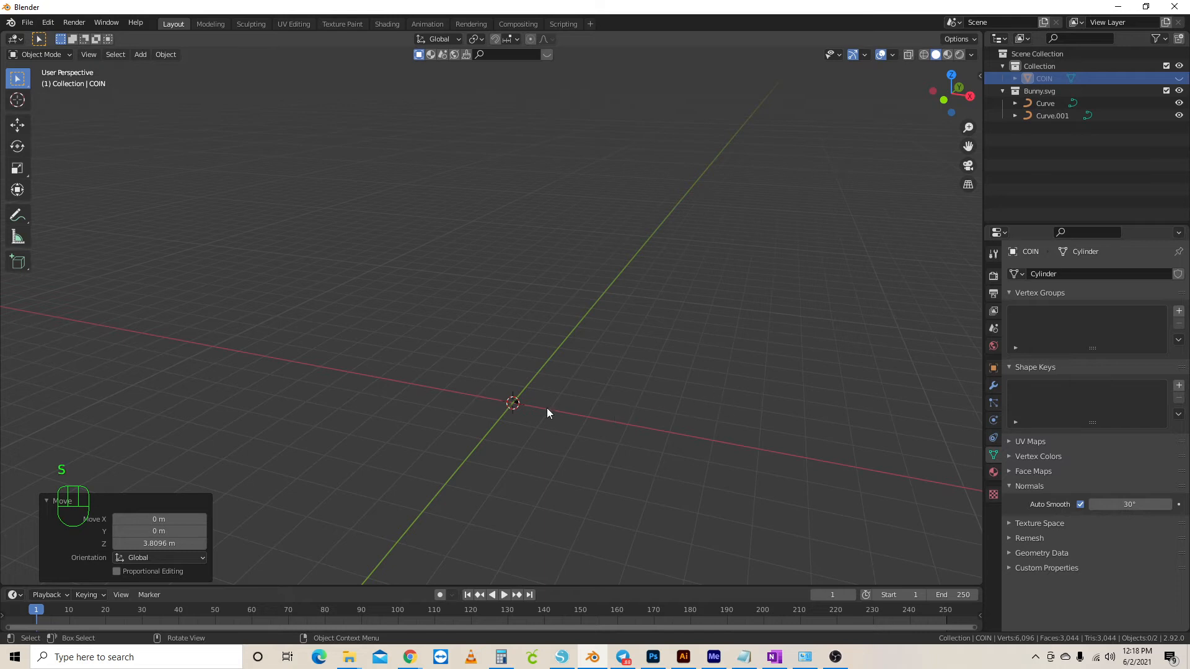
# Select both imported Bunny.svg curves and scale them up uniformly in three passes, by about 7.4, 6.07 and 1.42
pyautogui.moveTo(463, 360); pyautogui.dragTo(622, 468)
pyautogui.press('s')
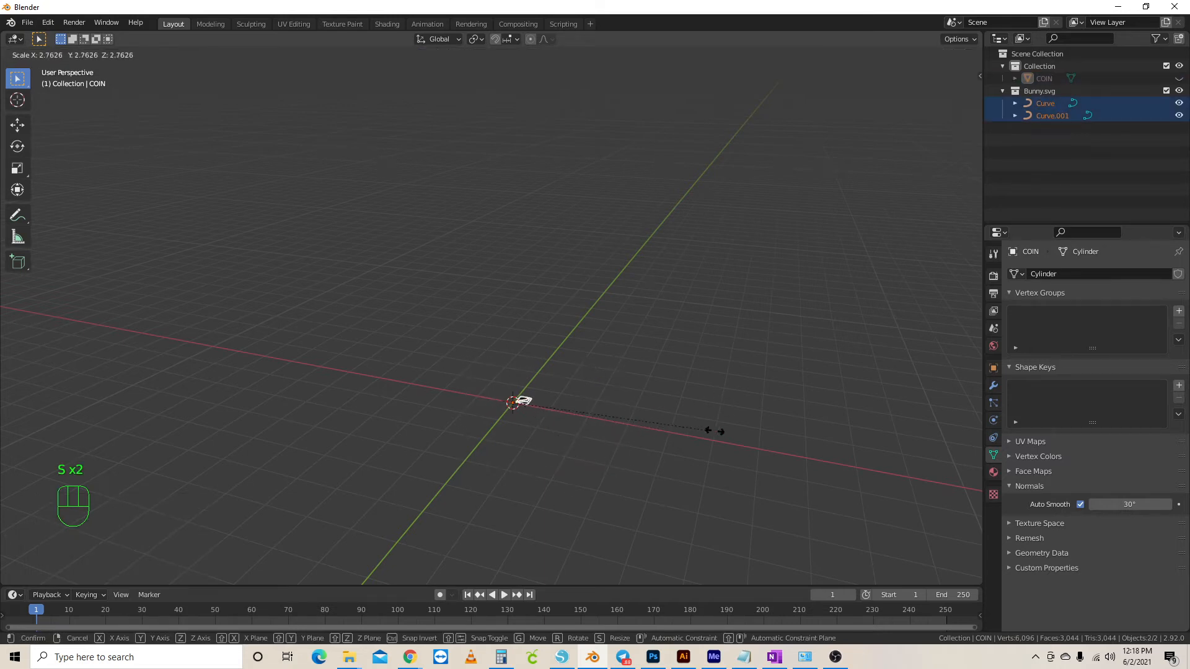
pyautogui.click(61, 432)
pyautogui.press('s')
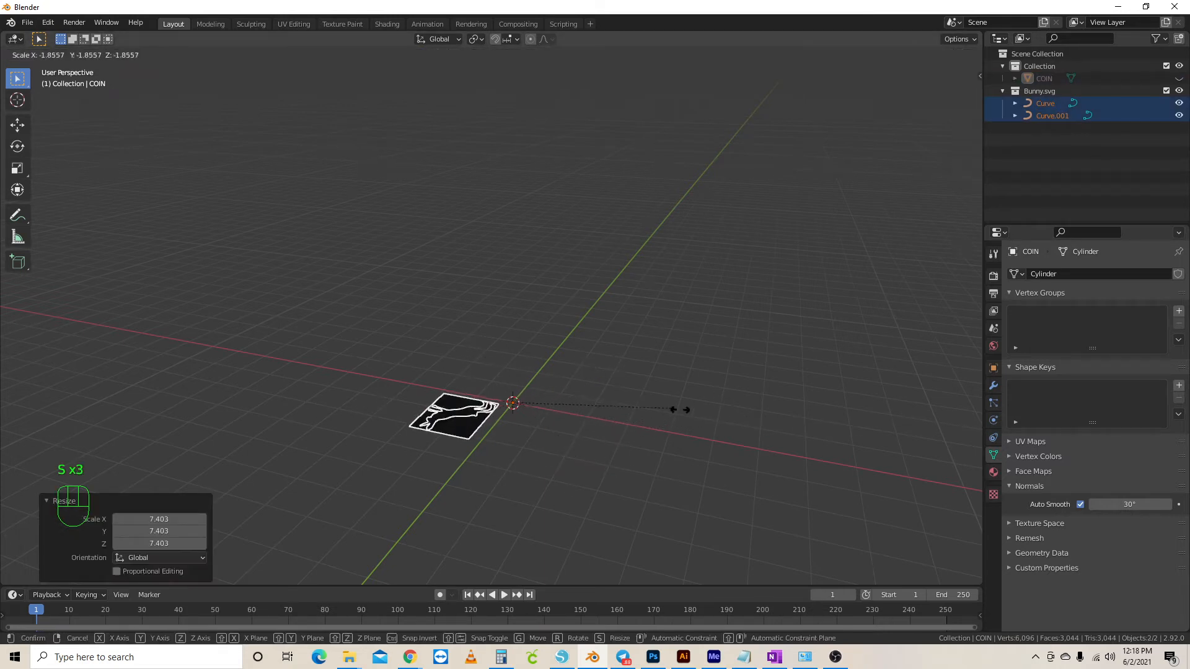
pyautogui.click(39, 278)
pyautogui.press('s')
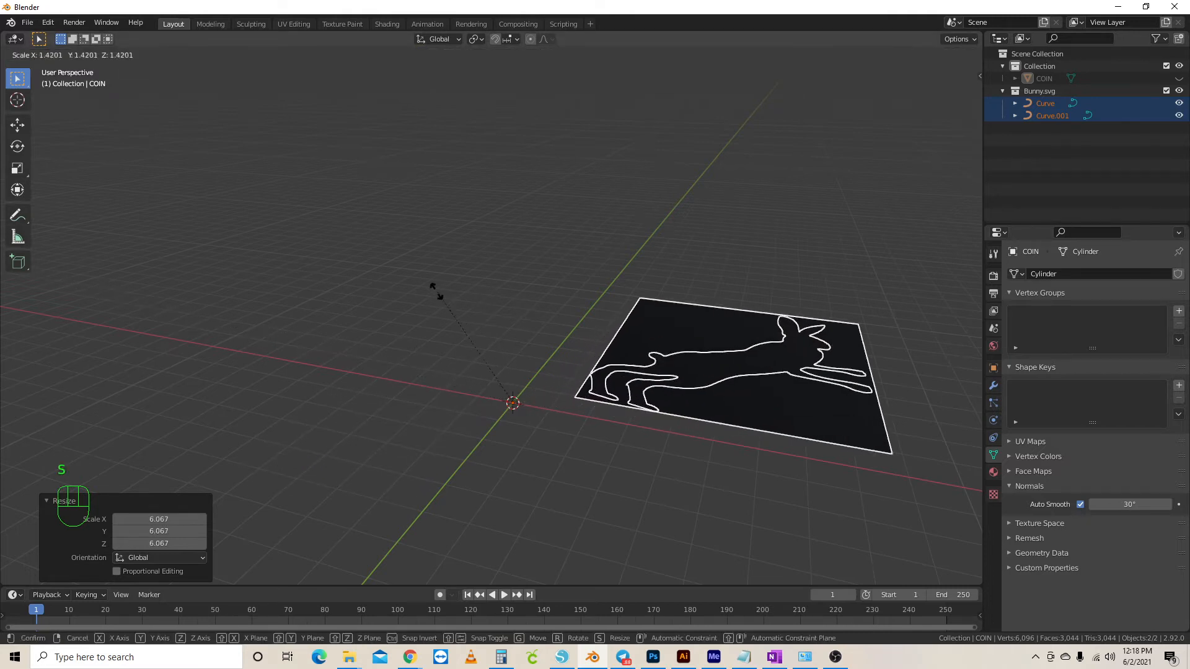
pyautogui.click(433, 287)
# Try deleting the rectangular background curve around the rabbit, and undo the deletion
pyautogui.moveTo(811, 390); pyautogui.dragTo(822, 459, button='middle')
pyautogui.click(871, 359)
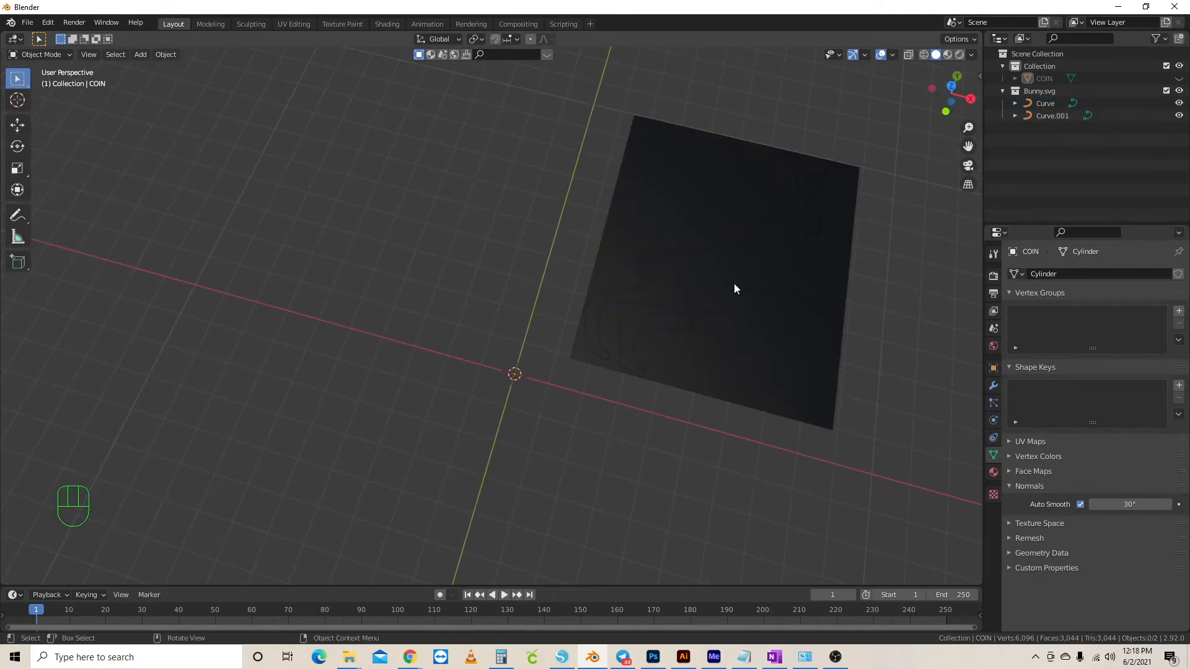
pyautogui.click(770, 362)
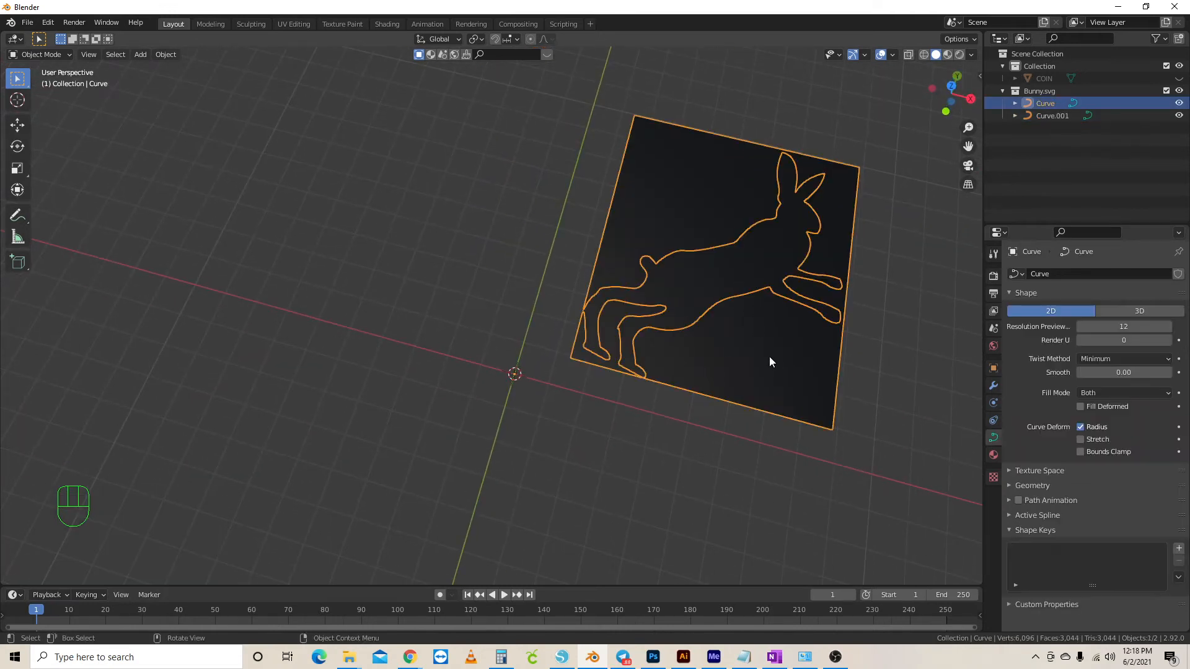
pyautogui.click(737, 255)
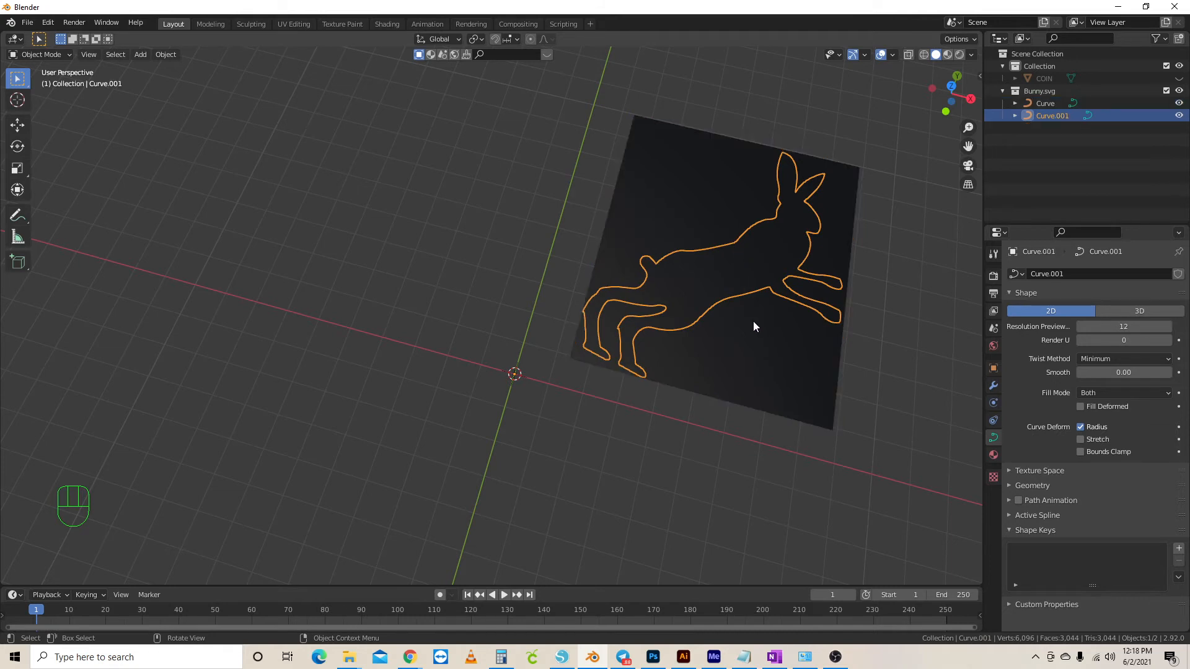
pyautogui.click(760, 384)
pyautogui.click(826, 457)
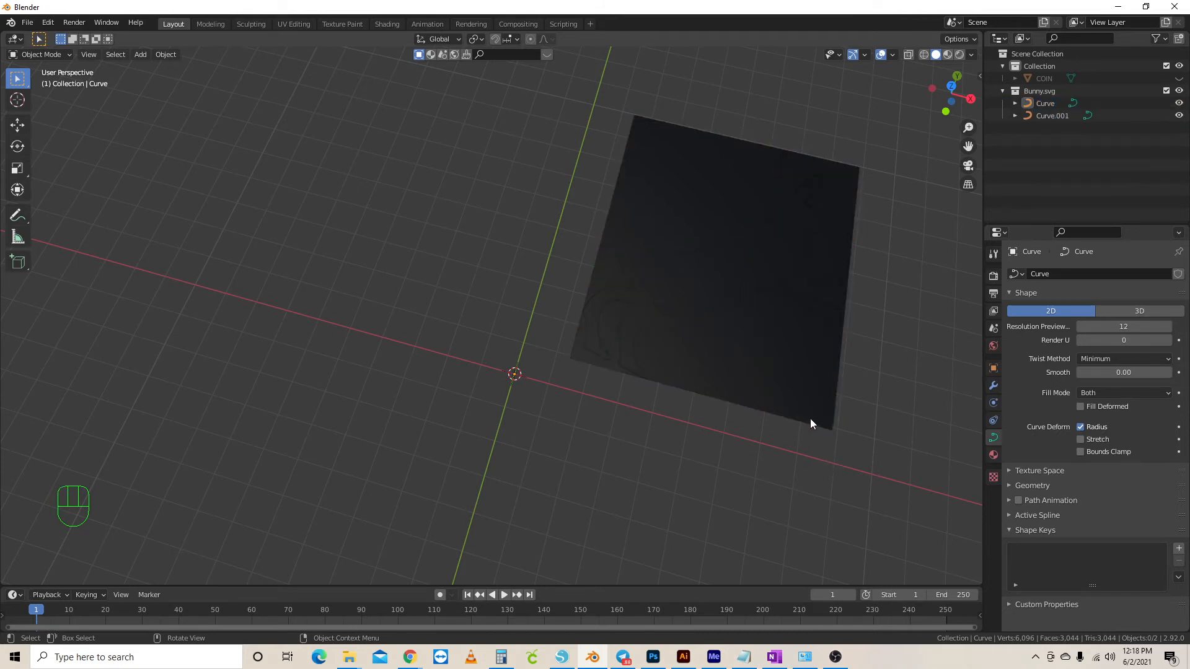
pyautogui.click(811, 420)
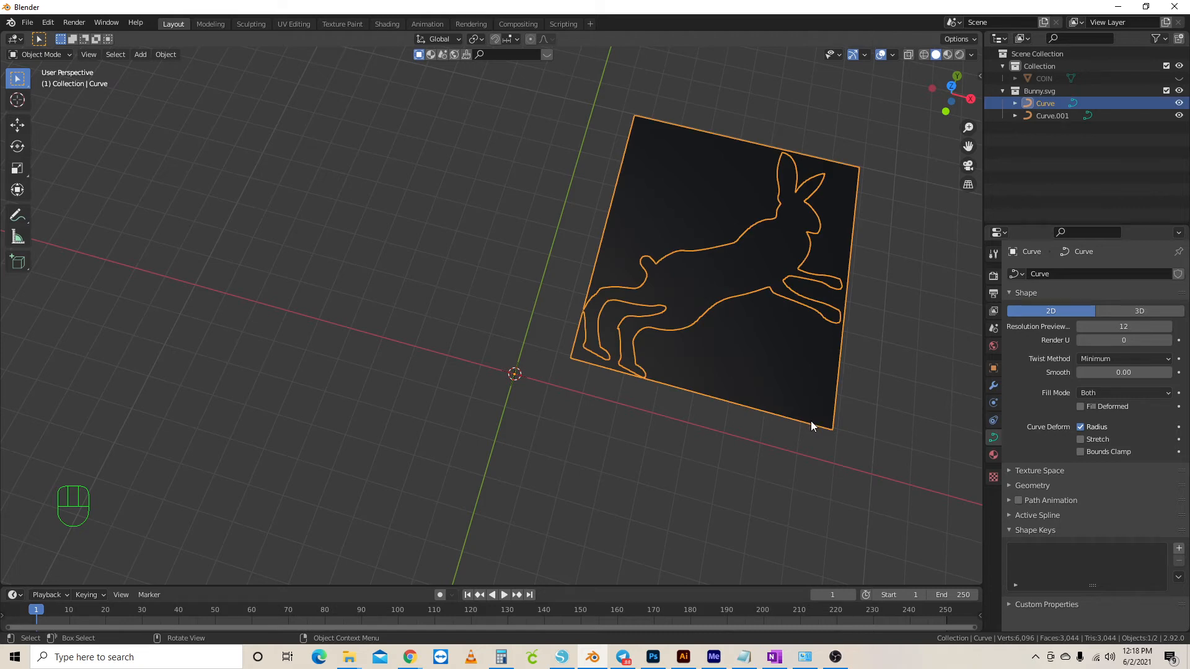
pyautogui.press('Delete')
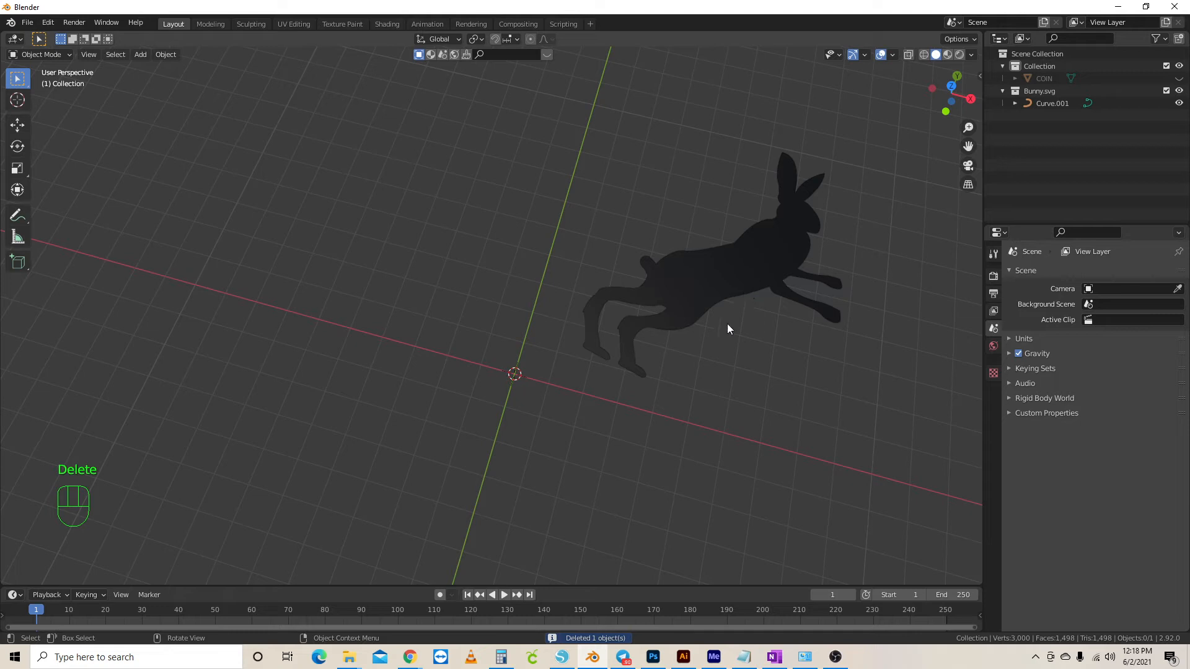
pyautogui.hotkey('ctrl', 'z')
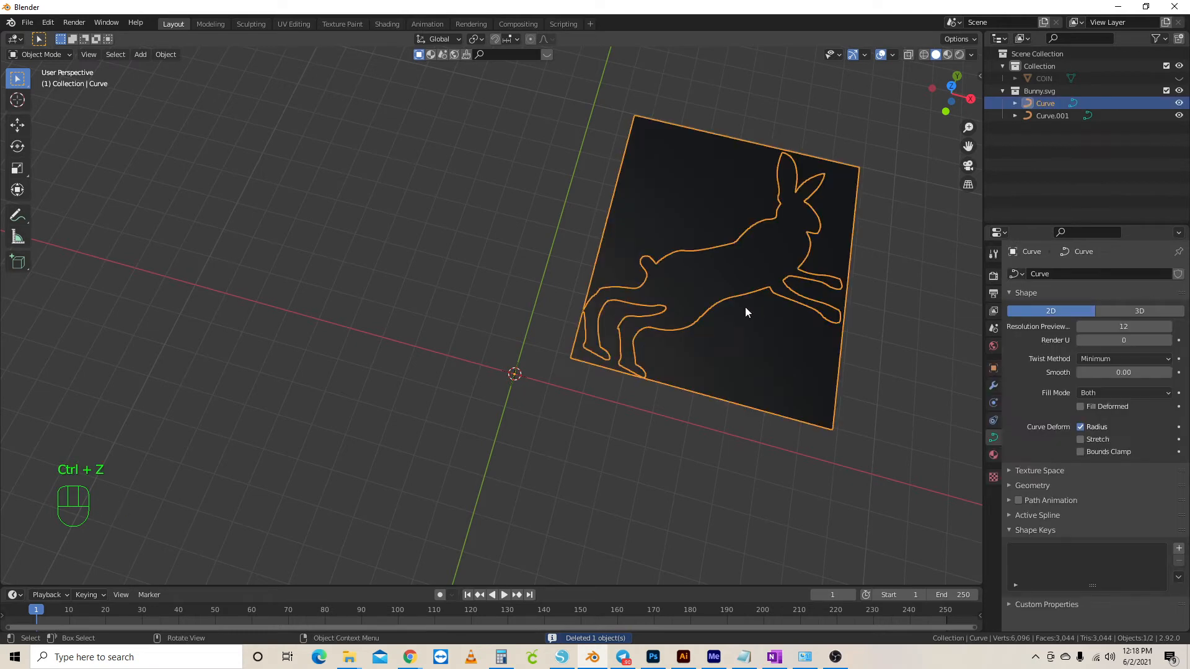
# Delete the rectangular background curve, keeping only the rabbit silhouette curve
pyautogui.click(709, 477)
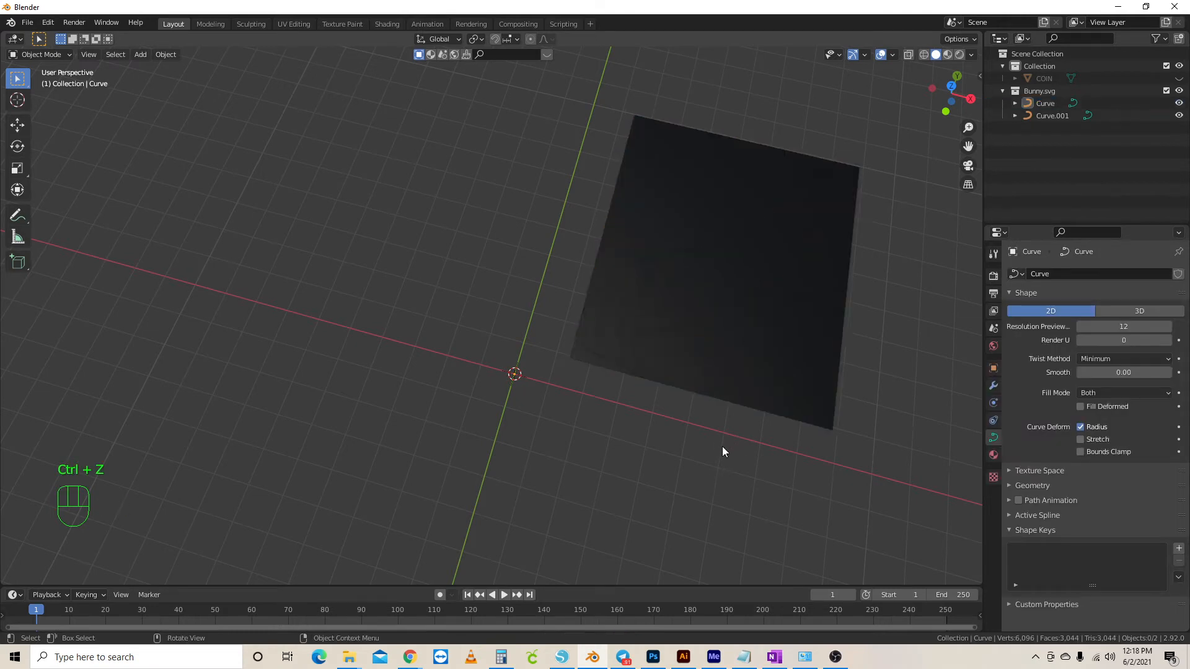
pyautogui.click(762, 350)
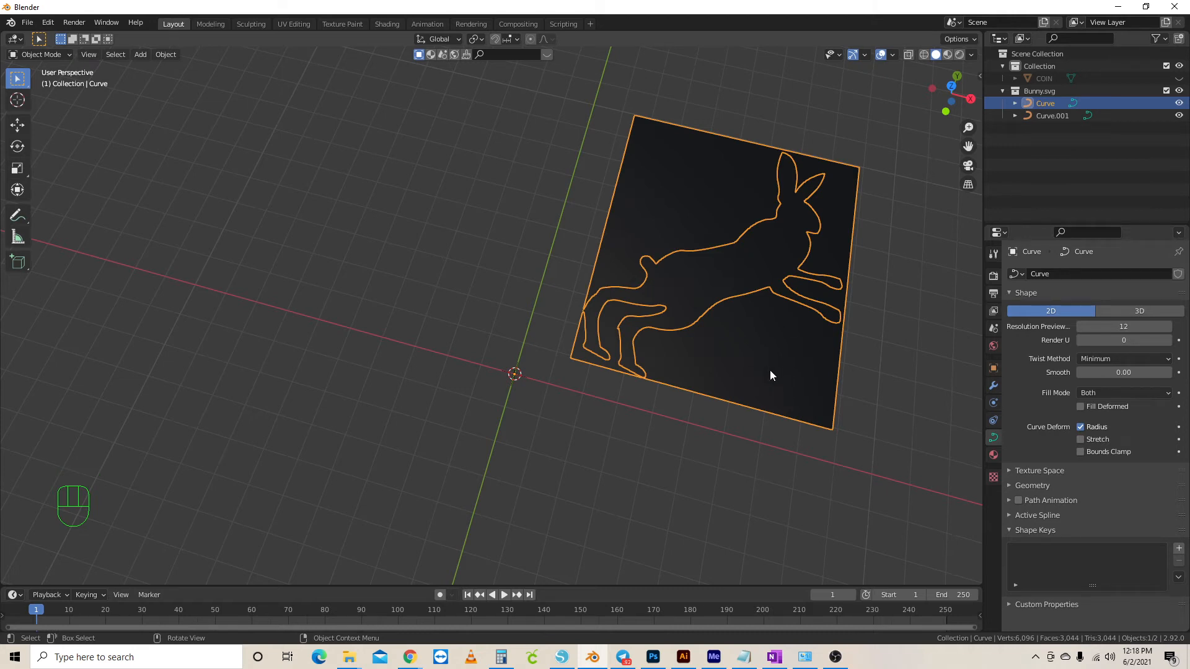
pyautogui.press('Delete')
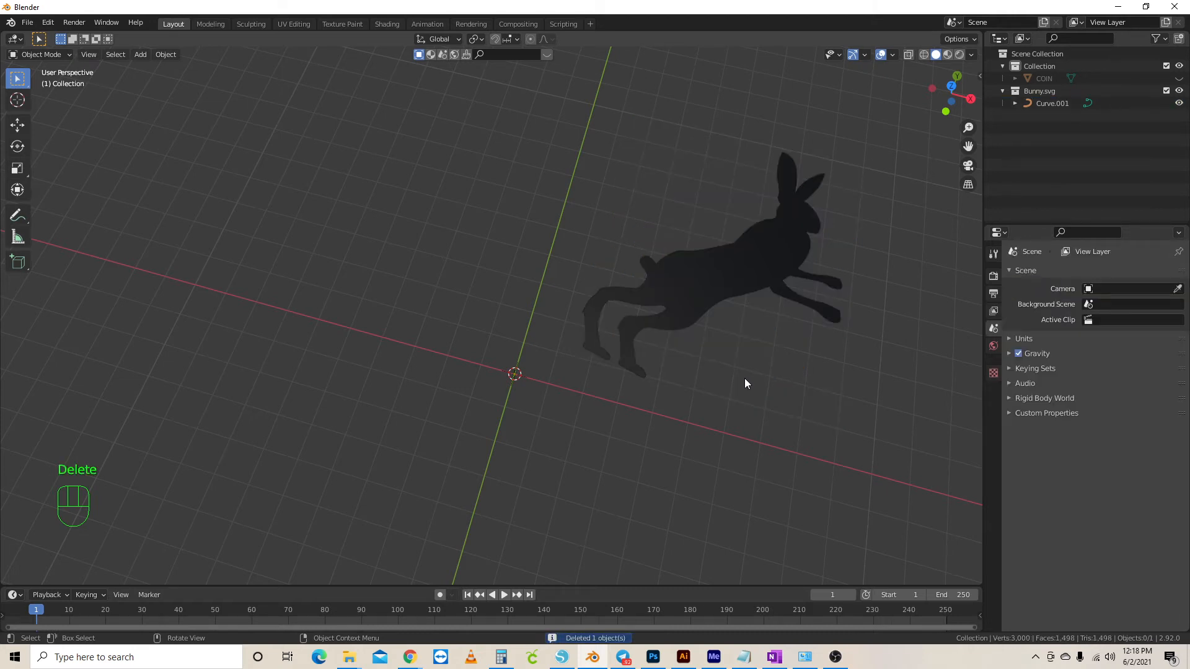
pyautogui.moveTo(745, 378); pyautogui.dragTo(734, 363, button='middle')
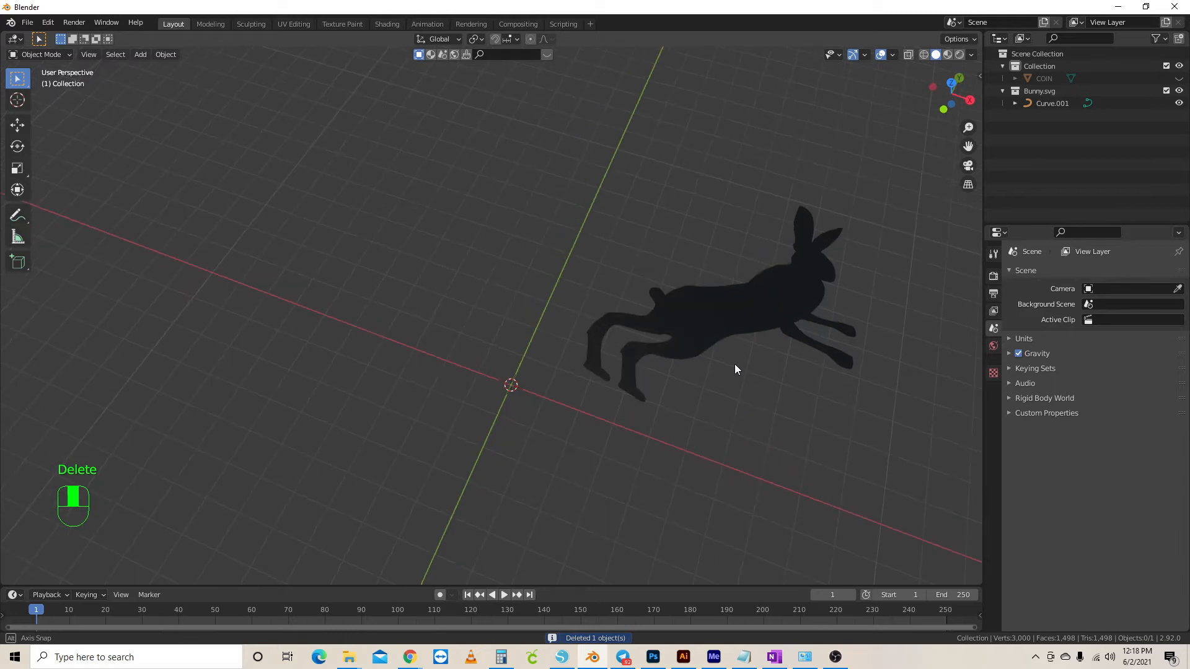
# Give the rabbit silhouette curve thickness by setting its geometry Extrude value to 0.01 m
pyautogui.click(1014, 104)
pyautogui.click(1014, 103)
pyautogui.click(761, 289)
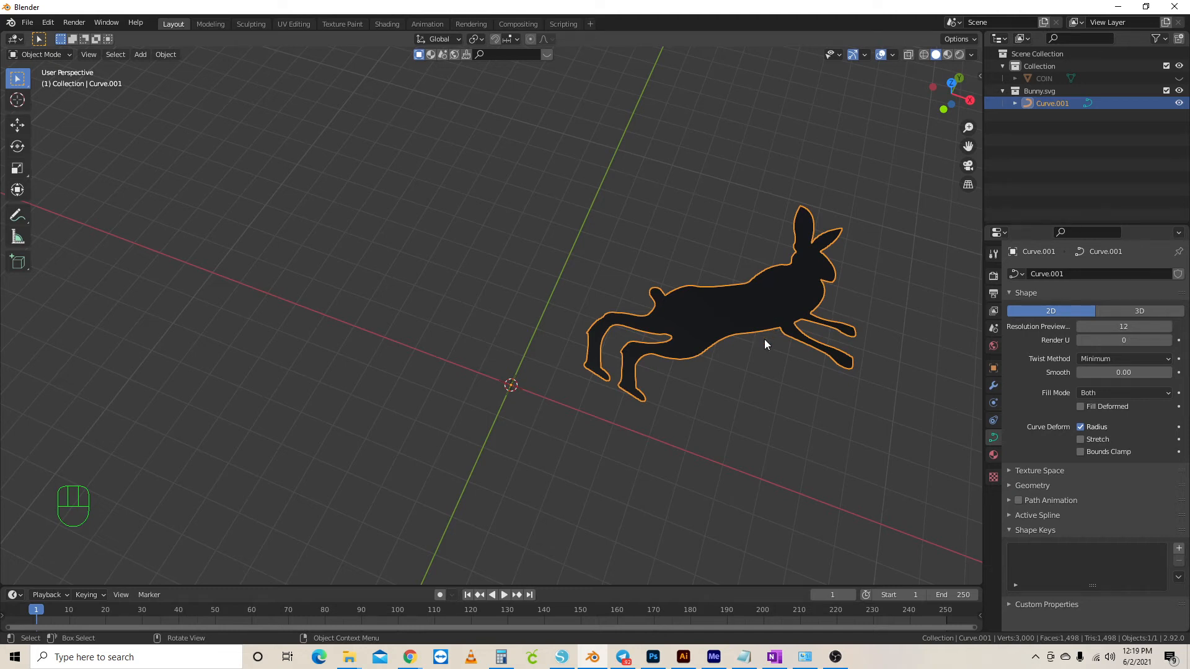
pyautogui.moveTo(798, 356); pyautogui.dragTo(789, 305, button='middle')
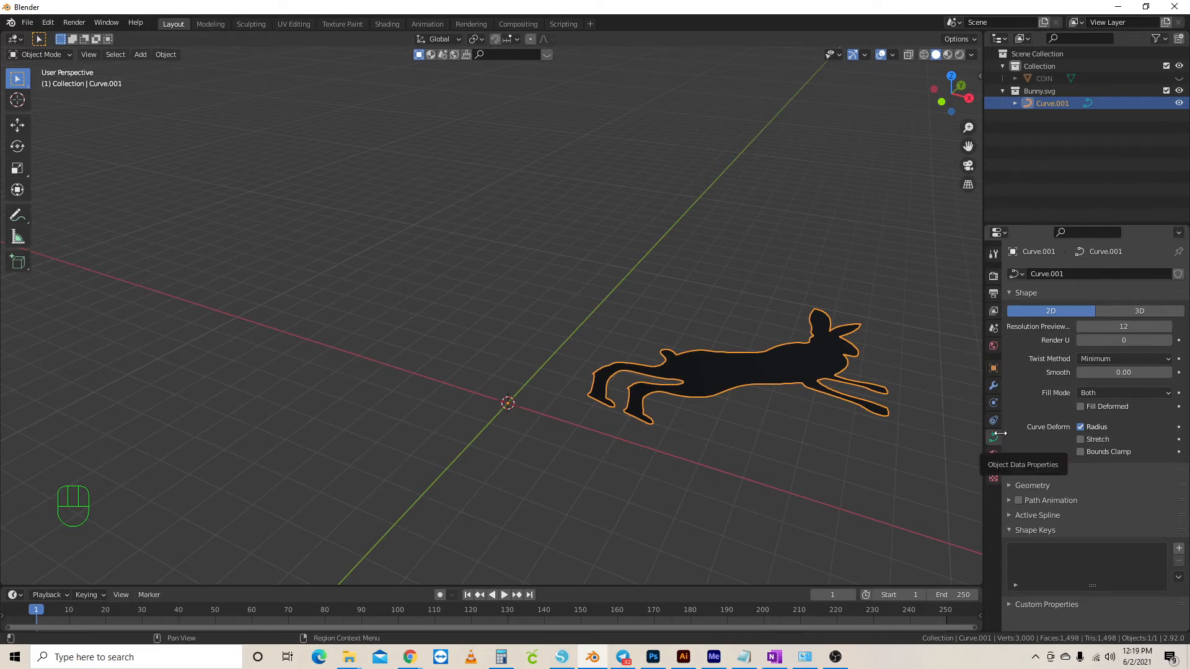
pyautogui.click(1009, 485)
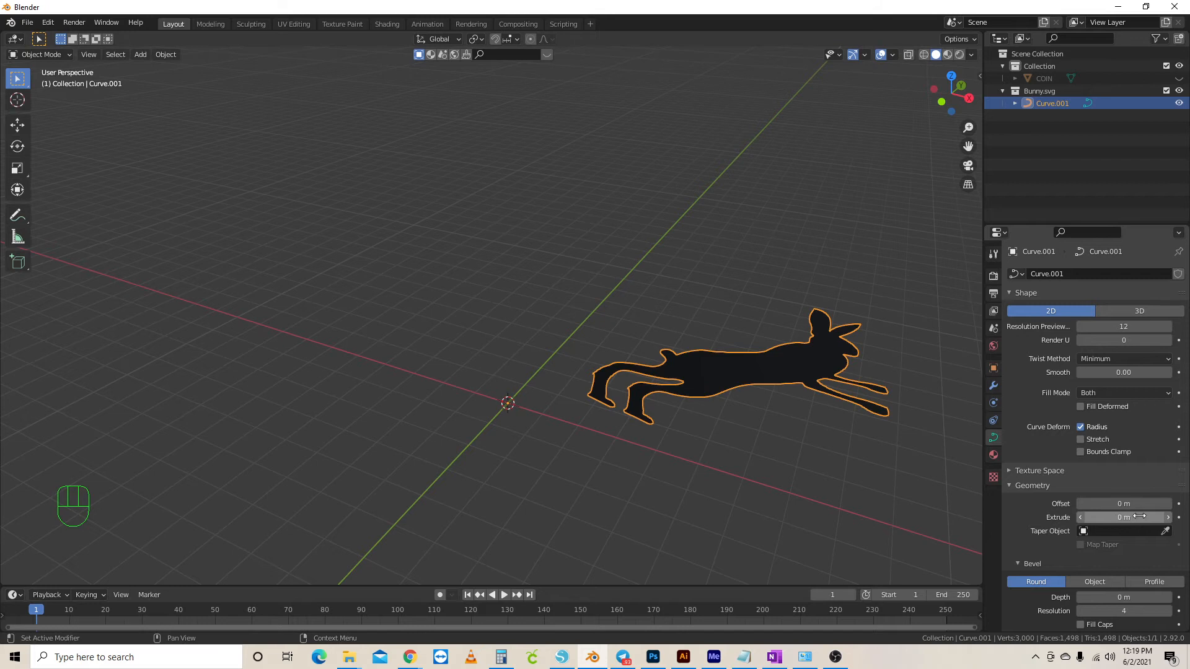
pyautogui.click(1169, 521)
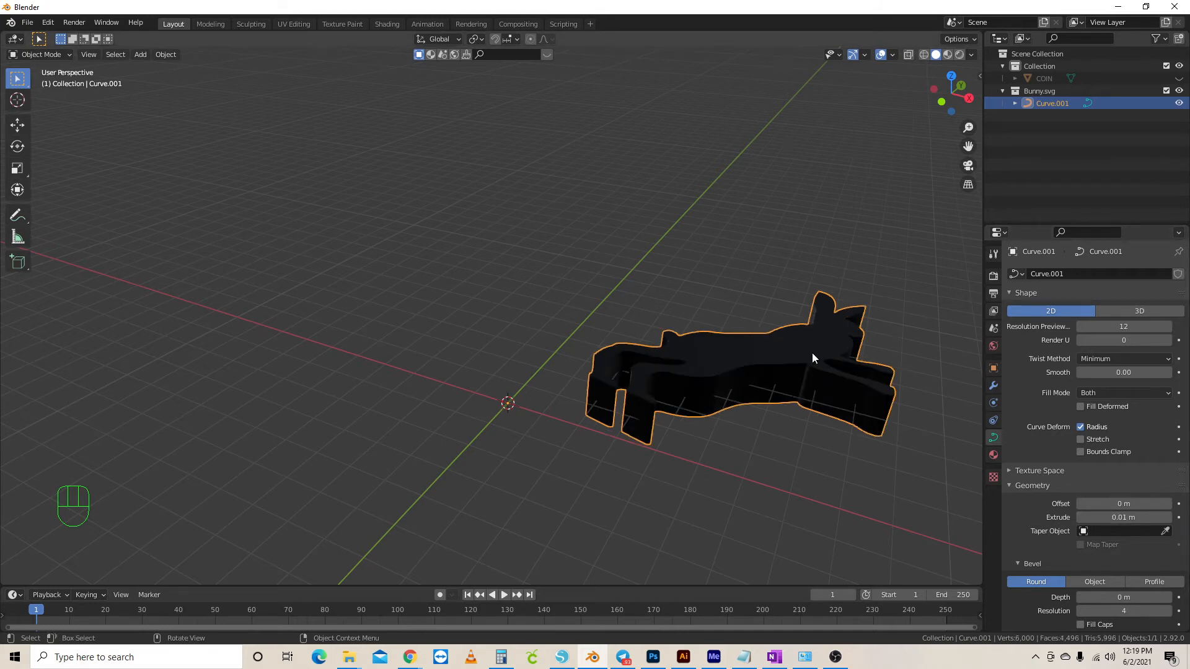
pyautogui.moveTo(878, 361); pyautogui.dragTo(851, 400, button='middle')
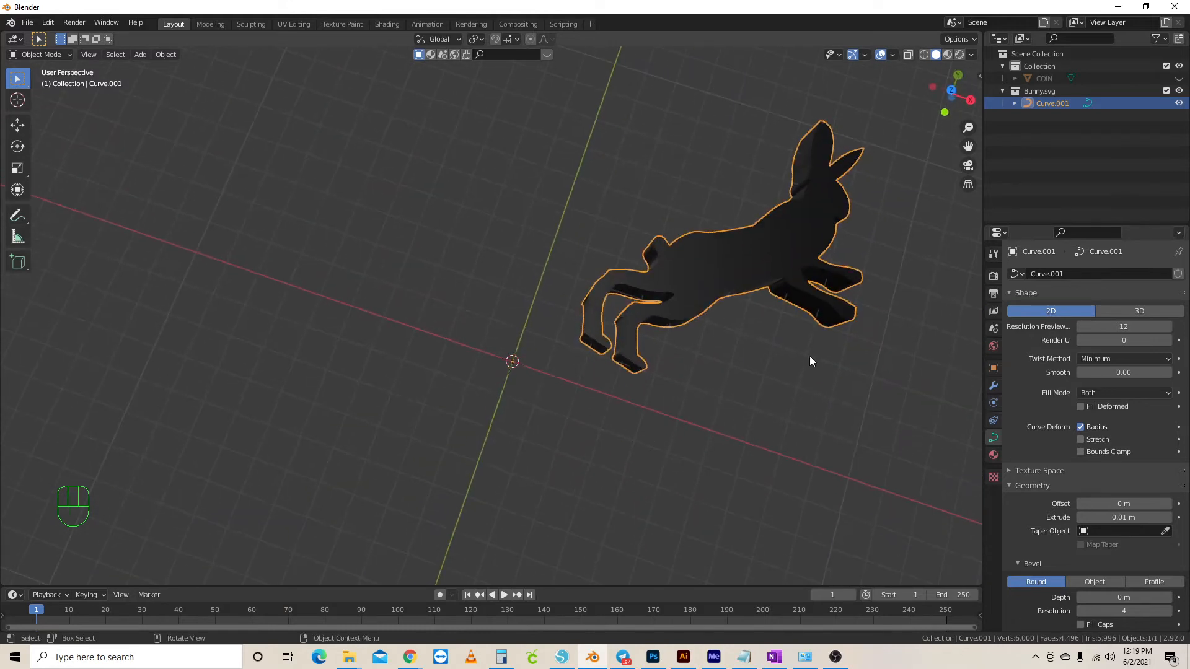
pyautogui.moveTo(810, 362); pyautogui.dragTo(917, 403, button='middle')
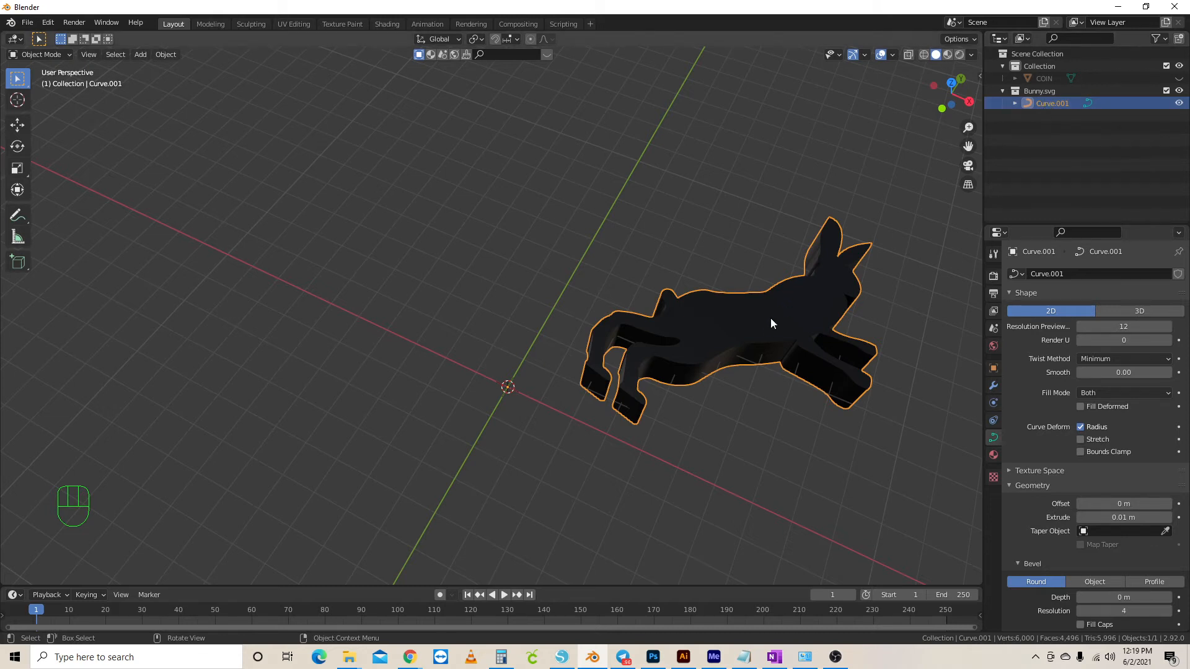
# Convert the extruded rabbit curve to a mesh
pyautogui.click(167, 56)
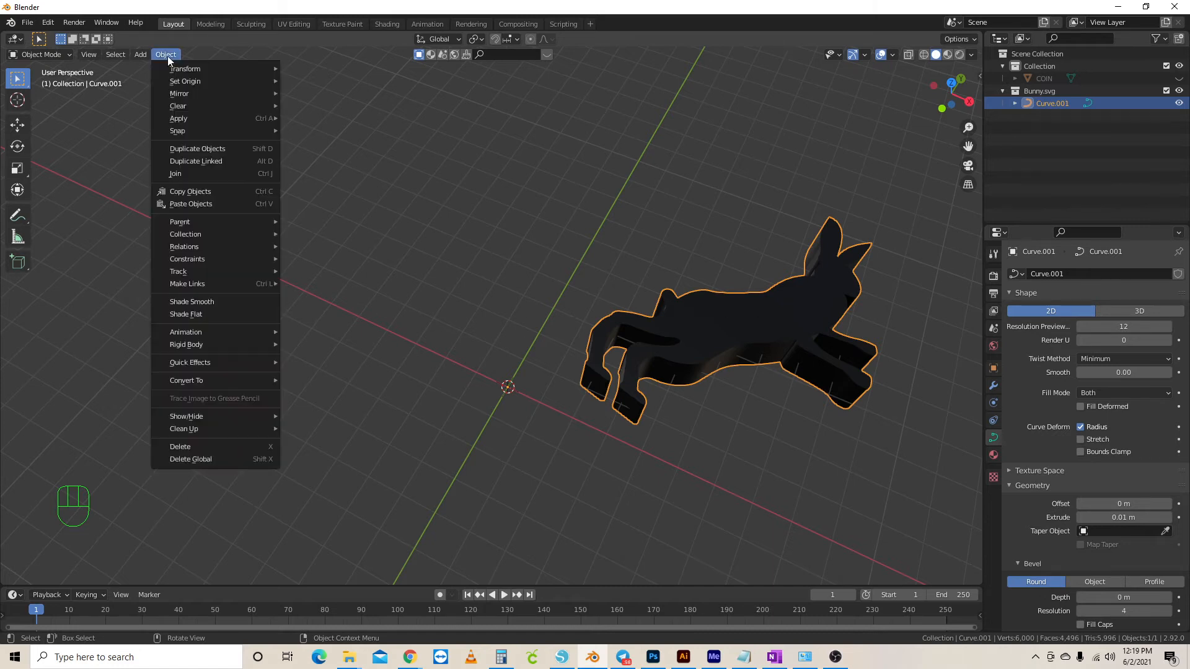
pyautogui.moveTo(203, 381)
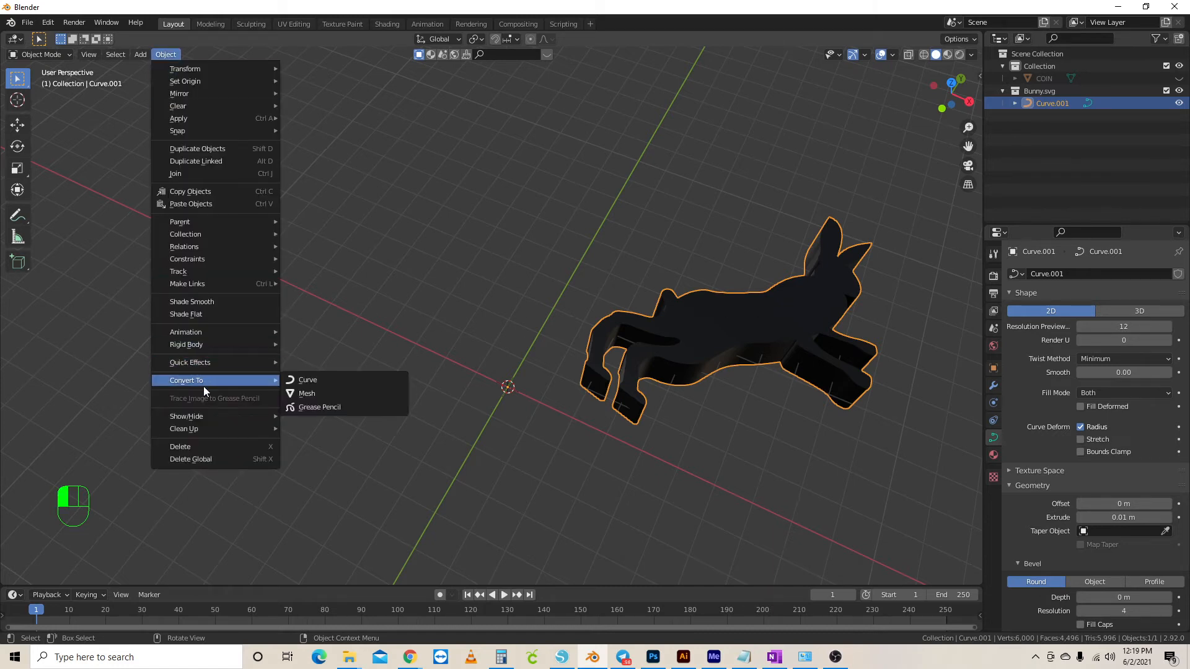
pyautogui.click(294, 394)
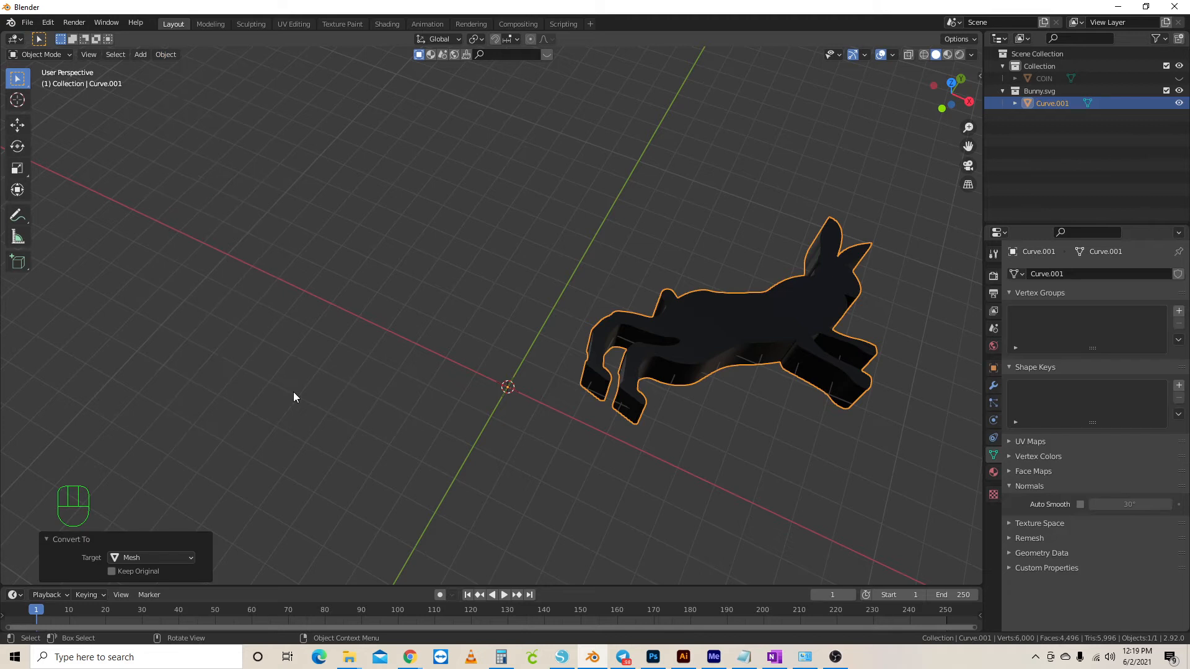
# Rotate the rabbit mesh 90° about the global X axis so it stands upright
pyautogui.click(754, 328)
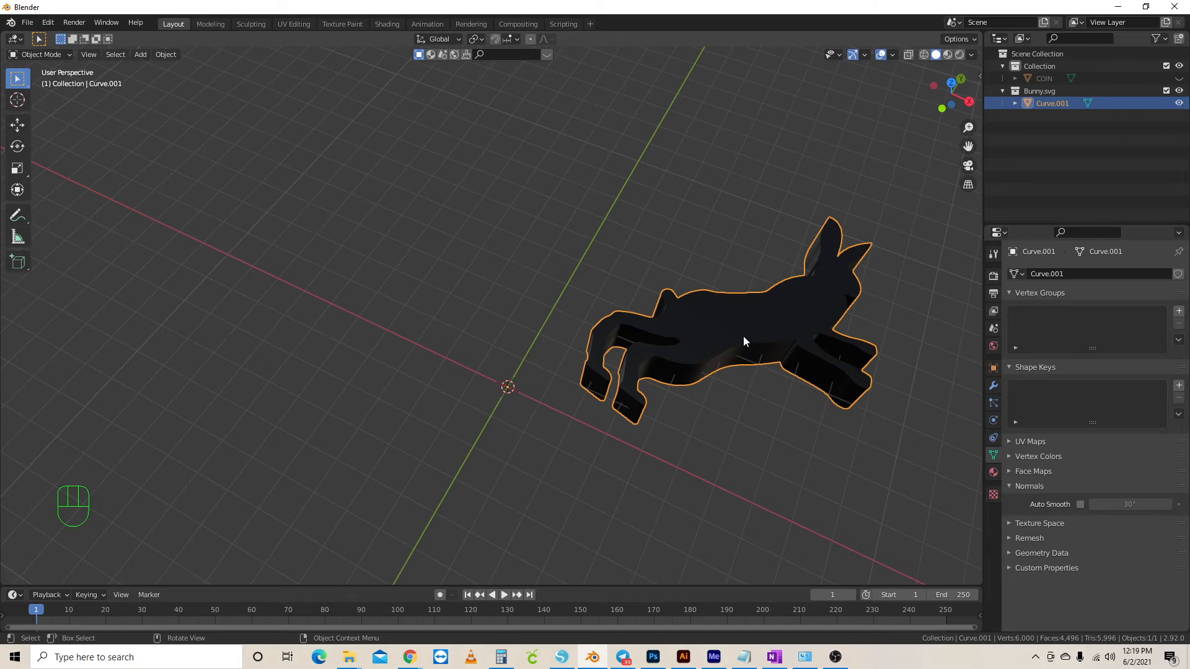
pyautogui.press('r')
pyautogui.press('KP_9')
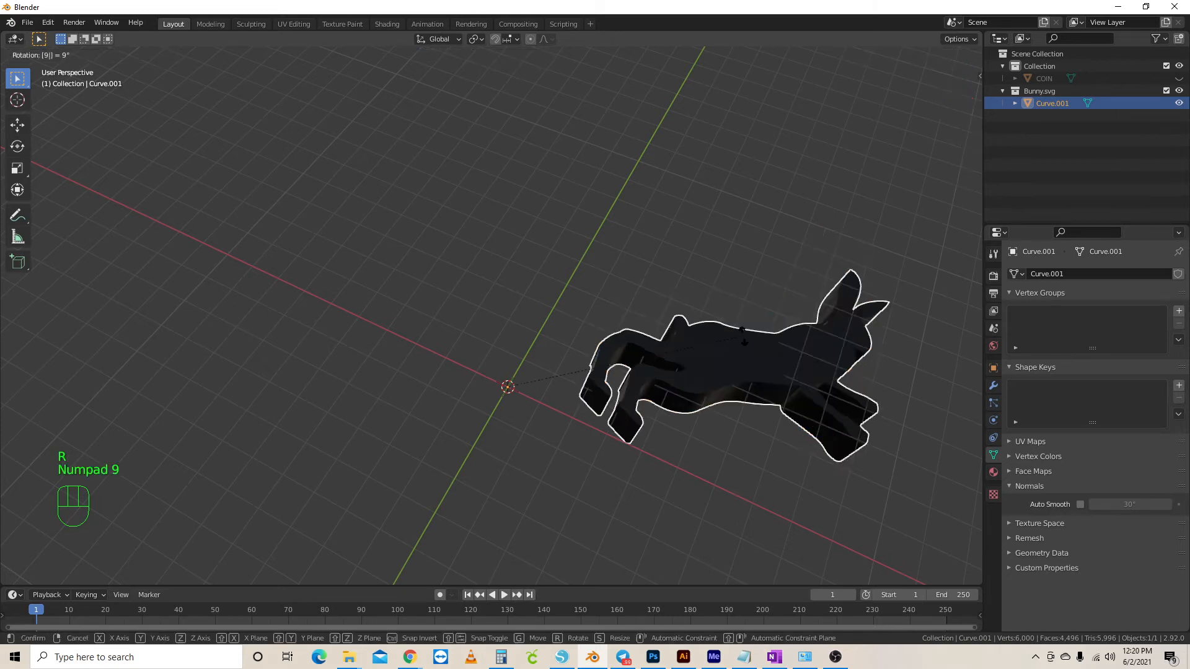
pyautogui.press('KP_0')
pyautogui.press('x')
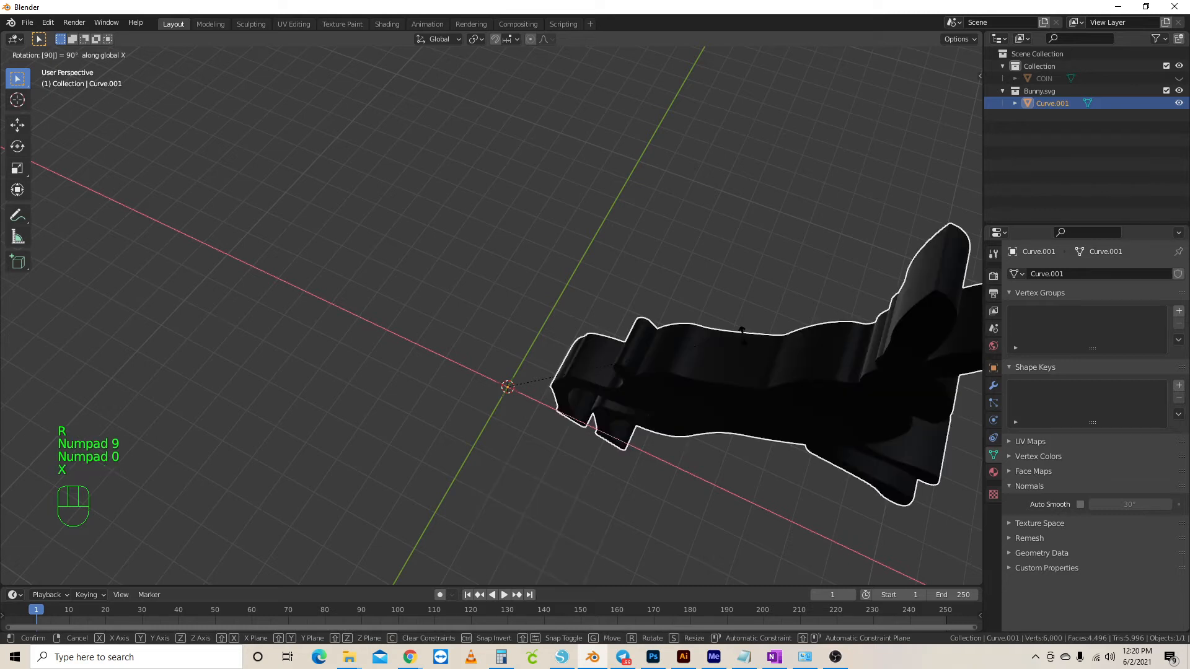
pyautogui.click(742, 334)
pyautogui.moveTo(615, 372); pyautogui.dragTo(701, 297, button='middle')
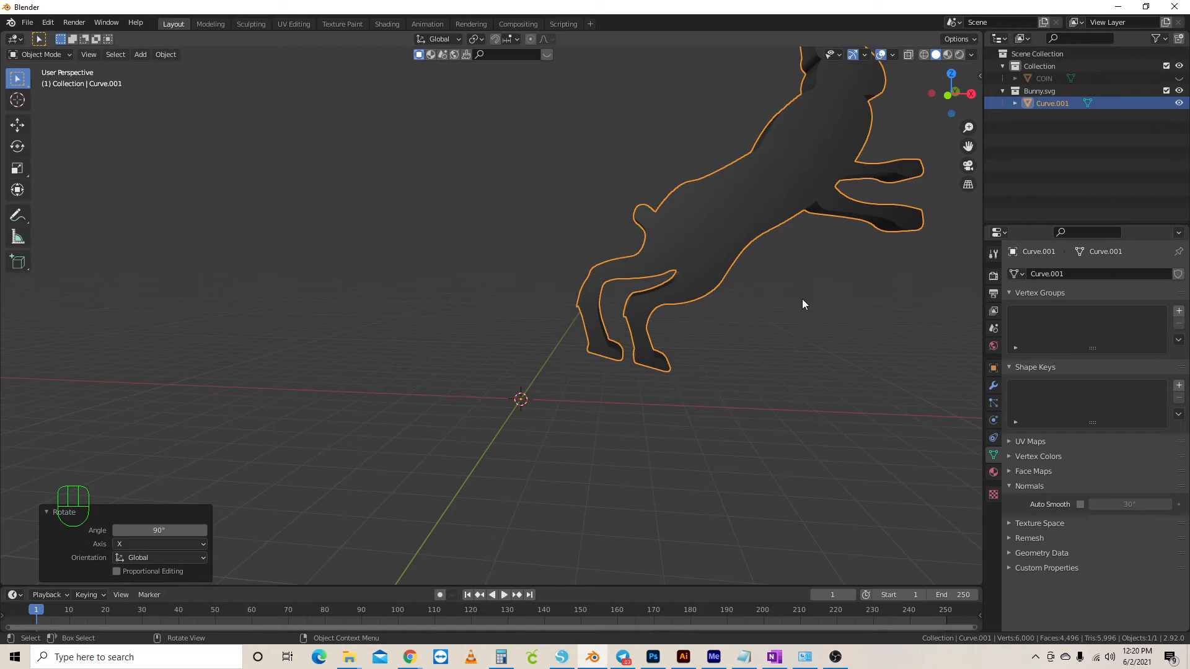
pyautogui.click(719, 230)
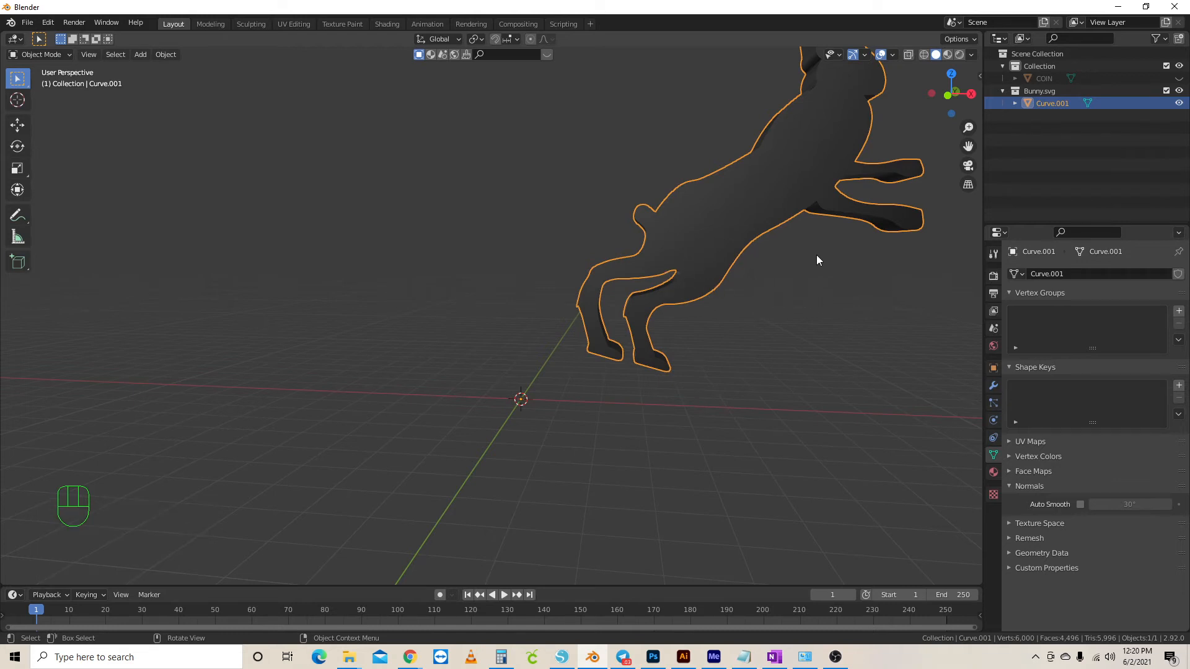
pyautogui.press('r')
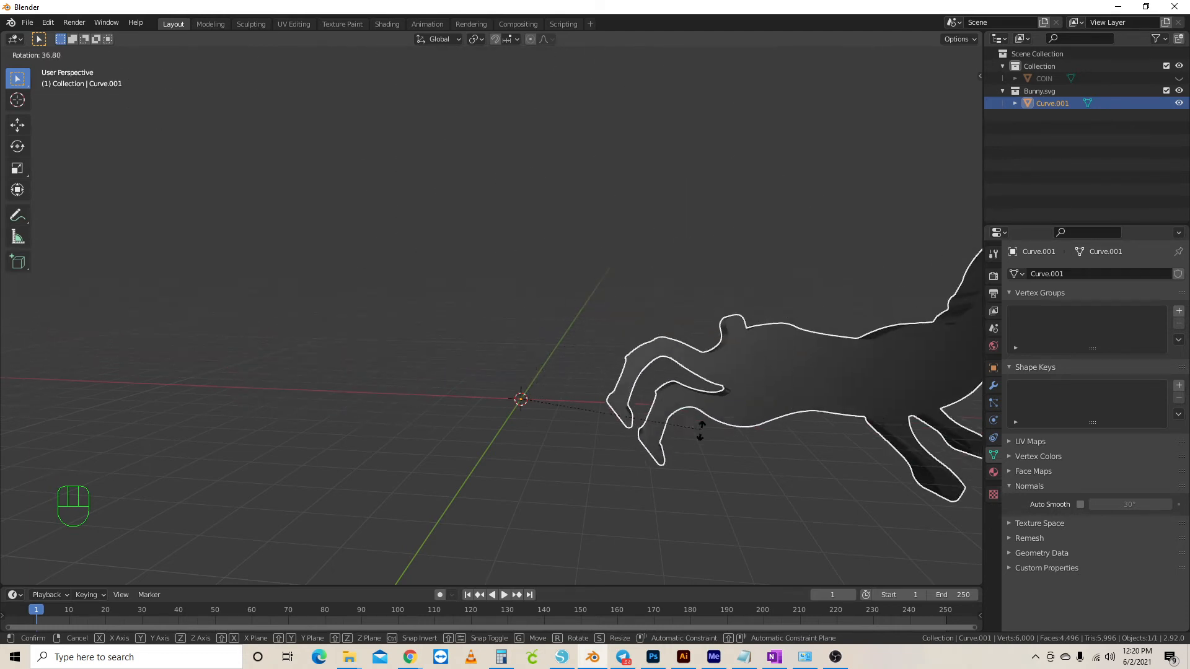
pyautogui.click(678, 337)
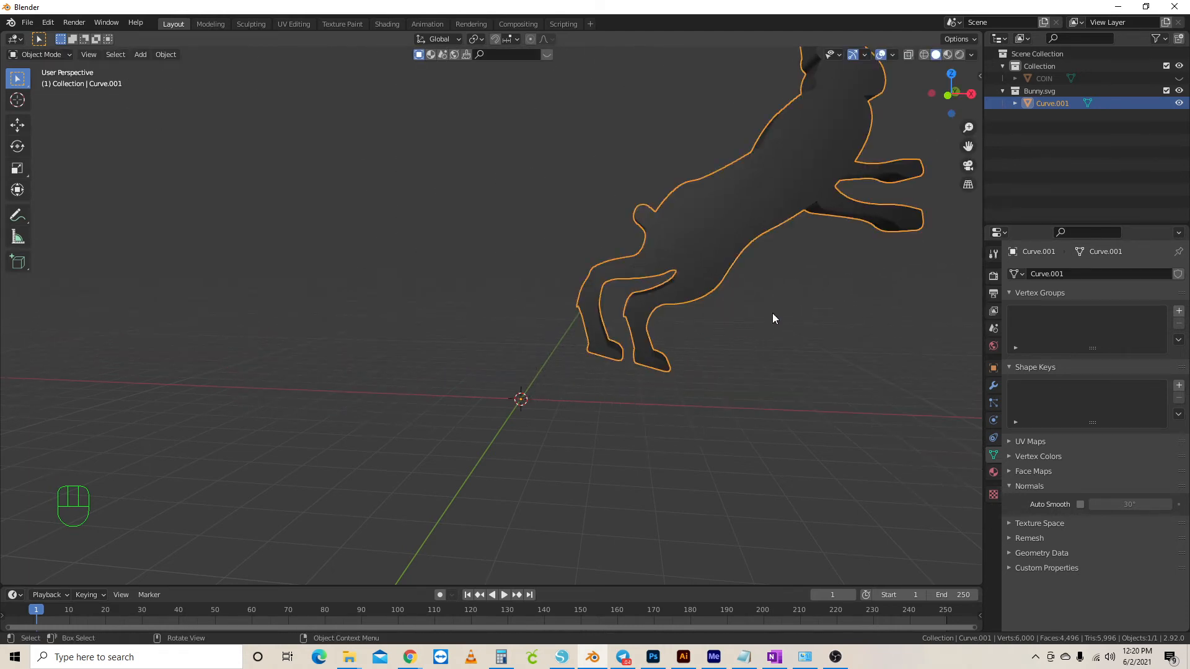
# In front view, move the rabbit about -5.29 m along X and -0.16 m along Z, and unhide the COIN object
pyautogui.press('KP_1')
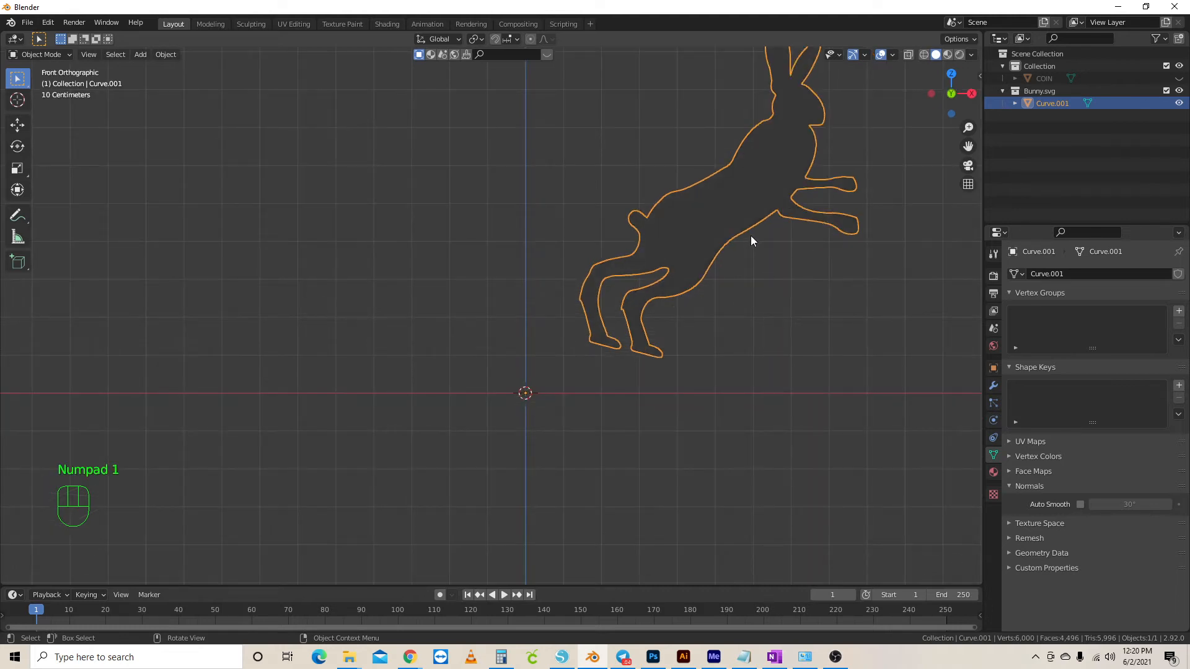
pyautogui.press('g')
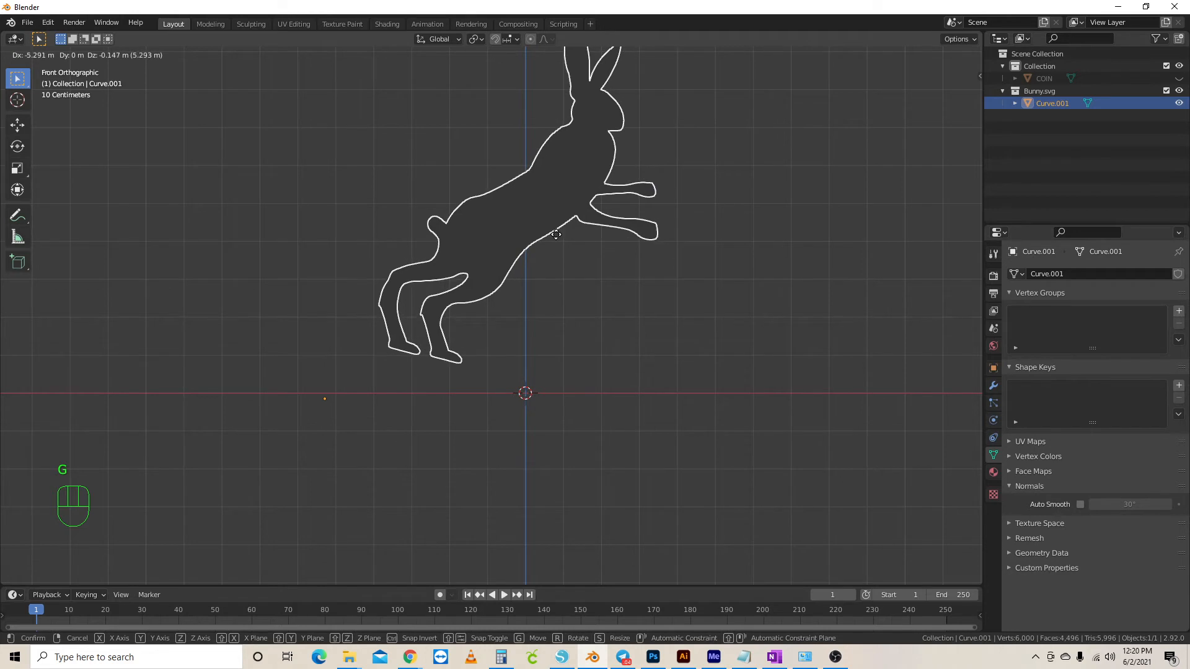
pyautogui.click(556, 235)
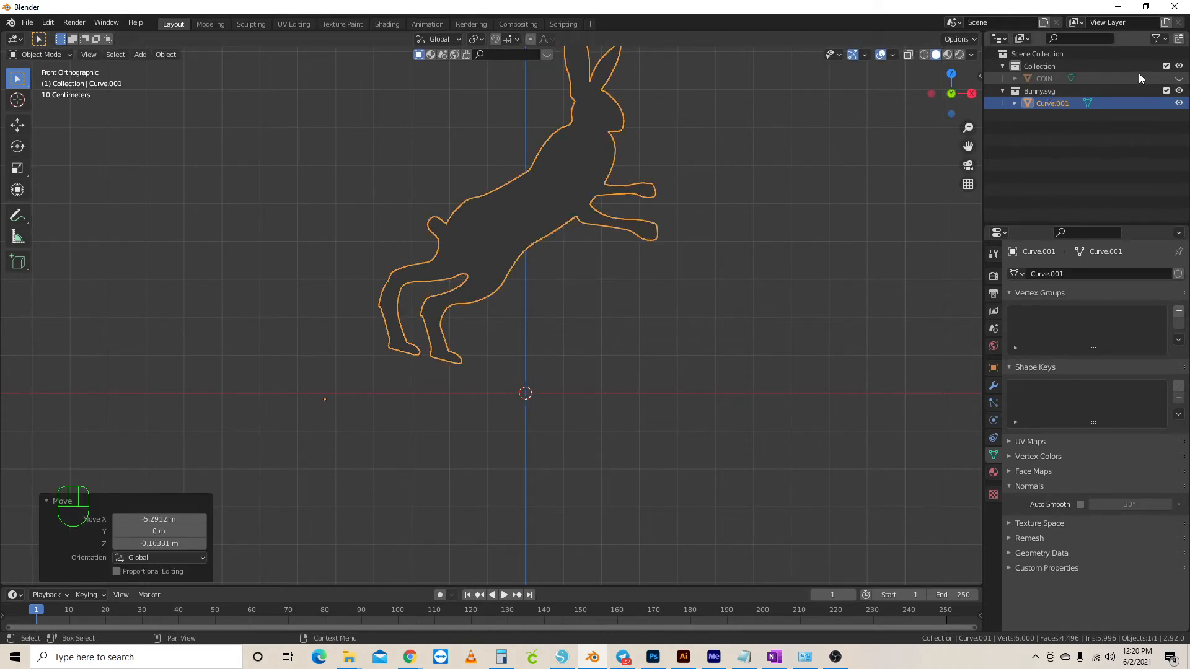
pyautogui.click(1179, 78)
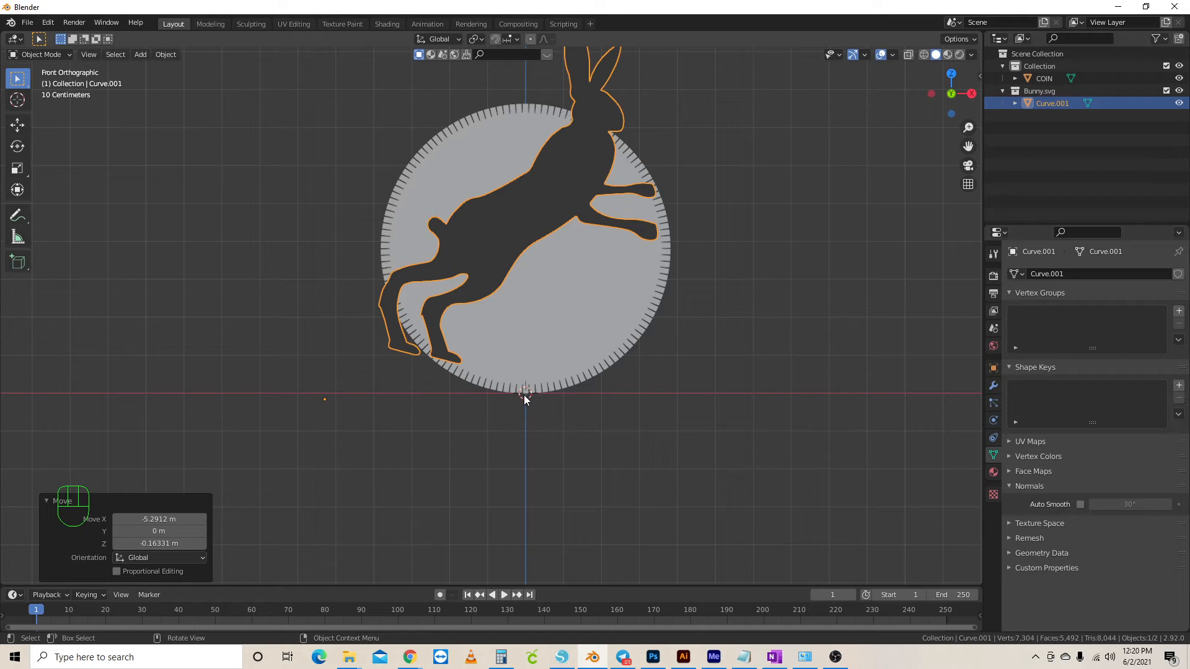
pyautogui.click(585, 166)
pyautogui.click(532, 207)
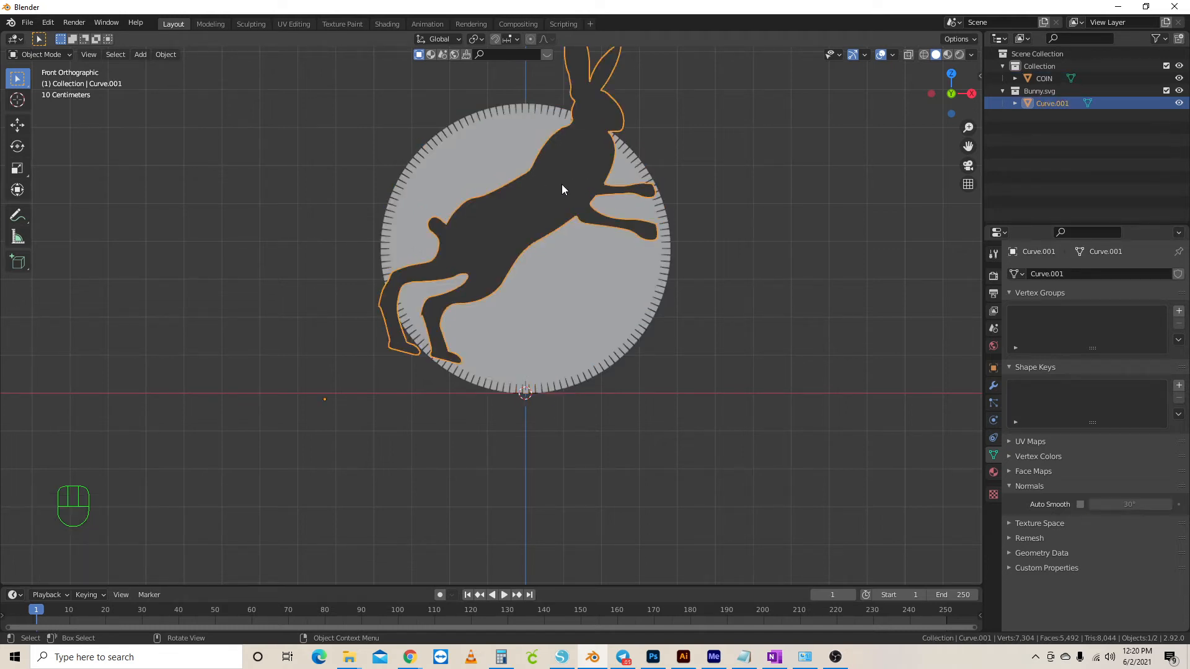
pyautogui.click(166, 53)
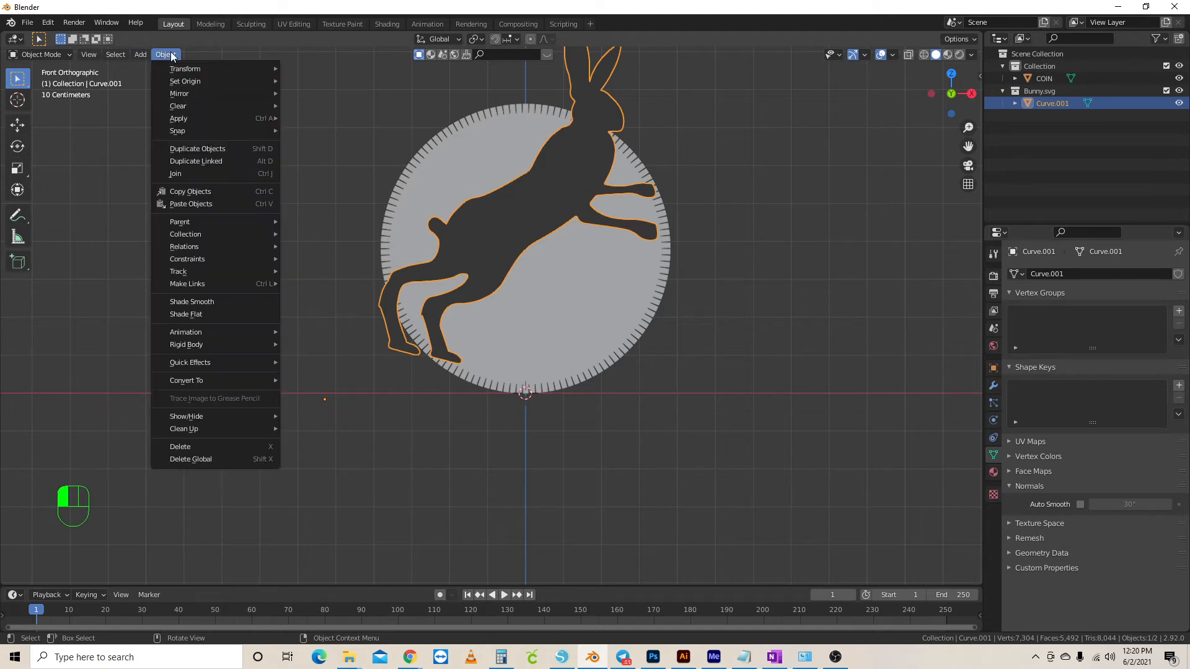
pyautogui.moveTo(187, 83)
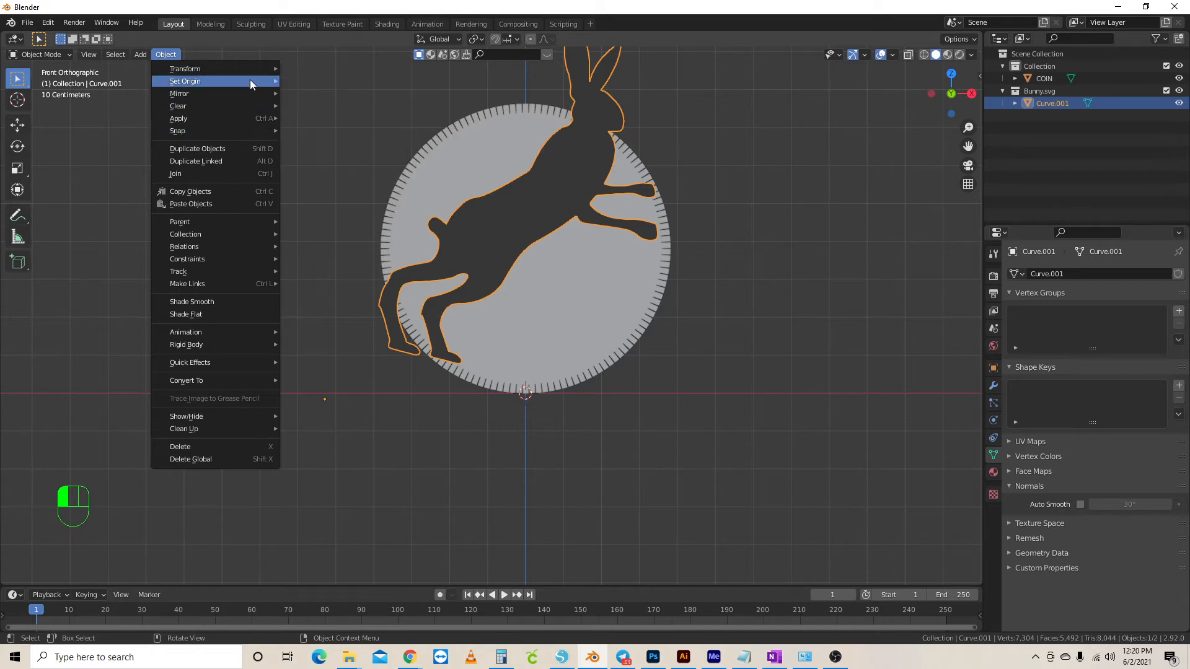
pyautogui.moveTo(250, 80)
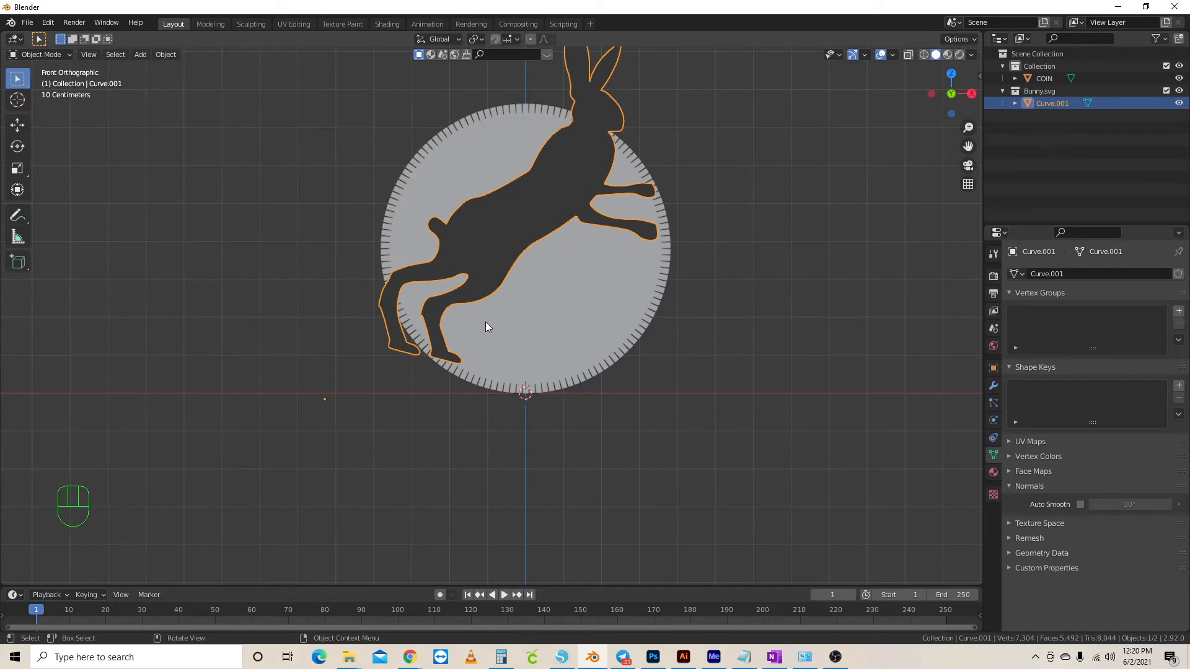
# Set the rabbit mesh's origin to the 3D cursor at the base of the coin
pyautogui.click(162, 54)
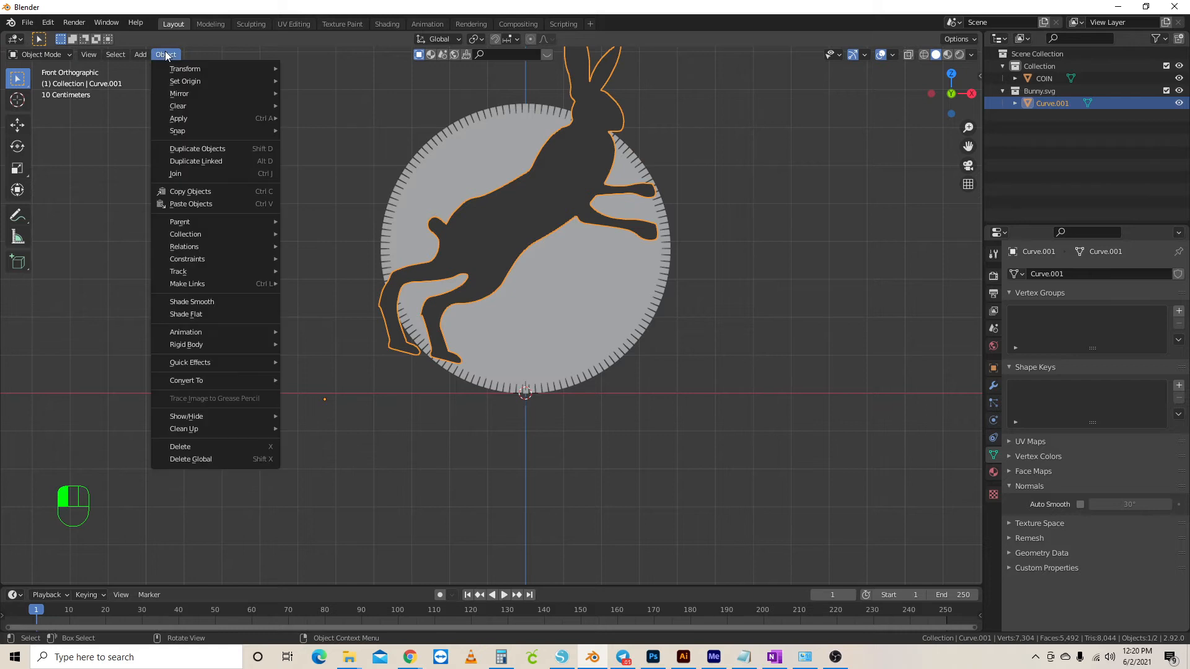
pyautogui.moveTo(248, 81)
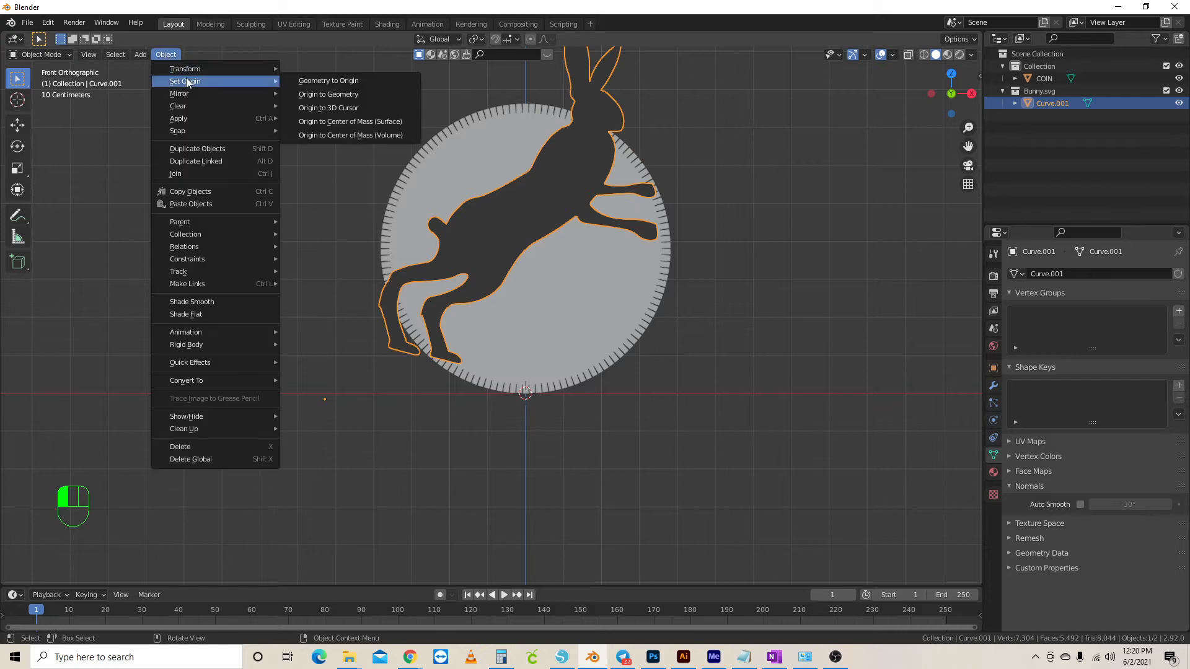
pyautogui.click(353, 109)
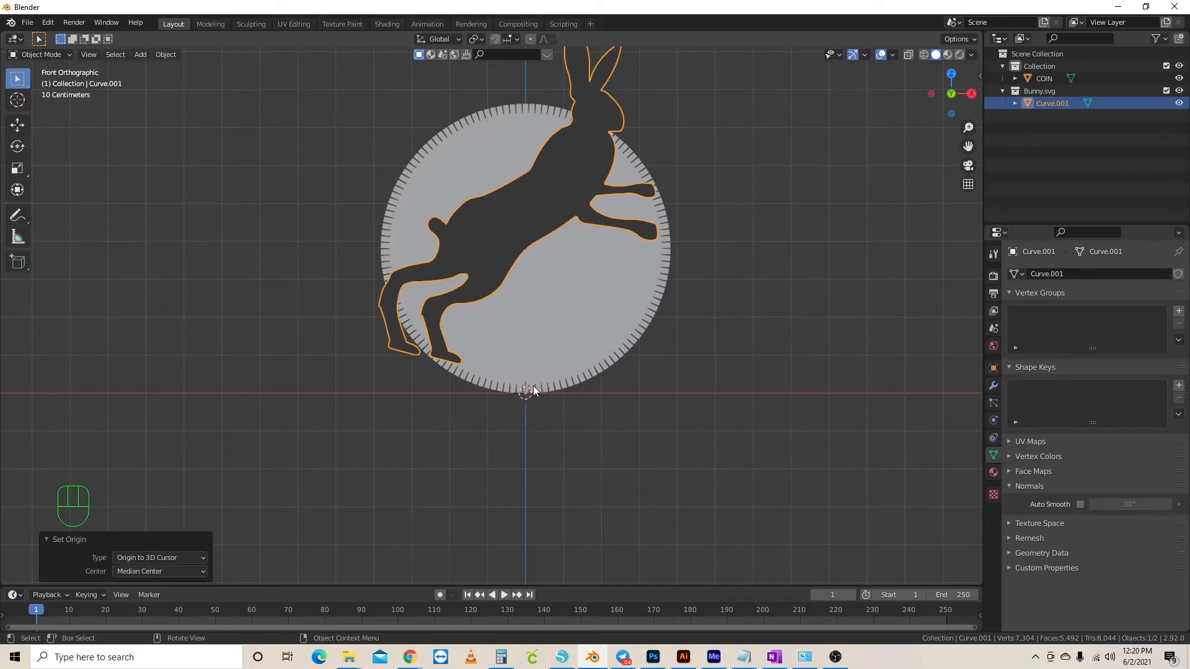
pyautogui.press('r')
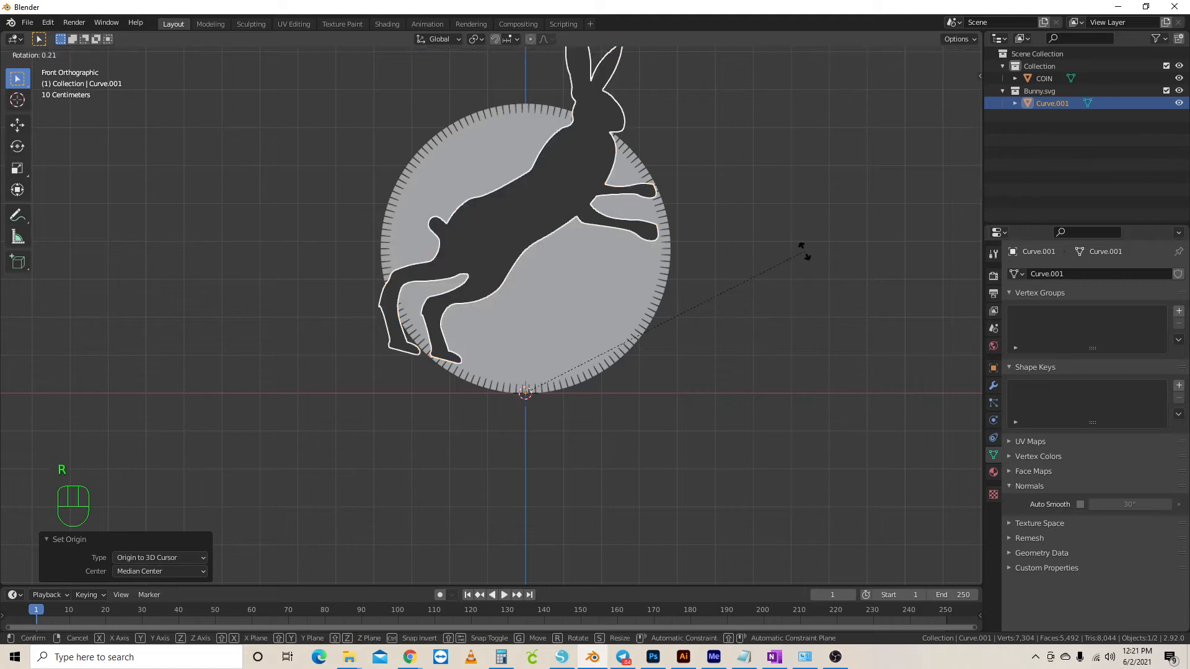
pyautogui.click(775, 276)
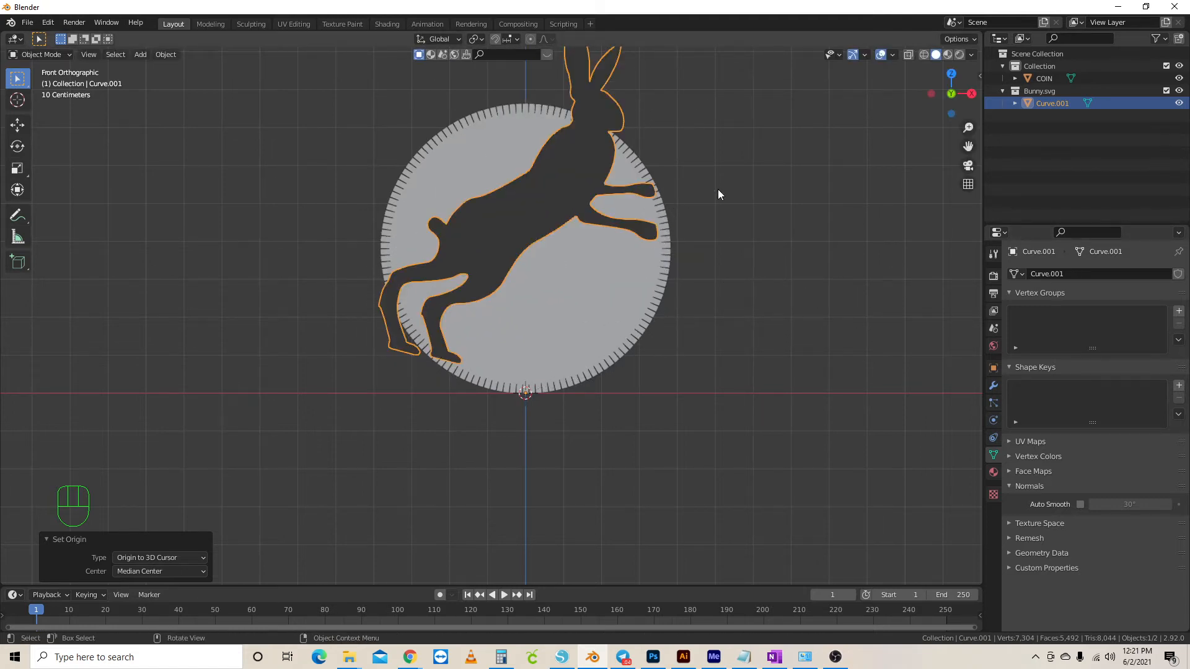
# Scale the rabbit uniformly to about 0.675 and move it about 0.098 m along X and 0.474 m along Z
pyautogui.press('s')
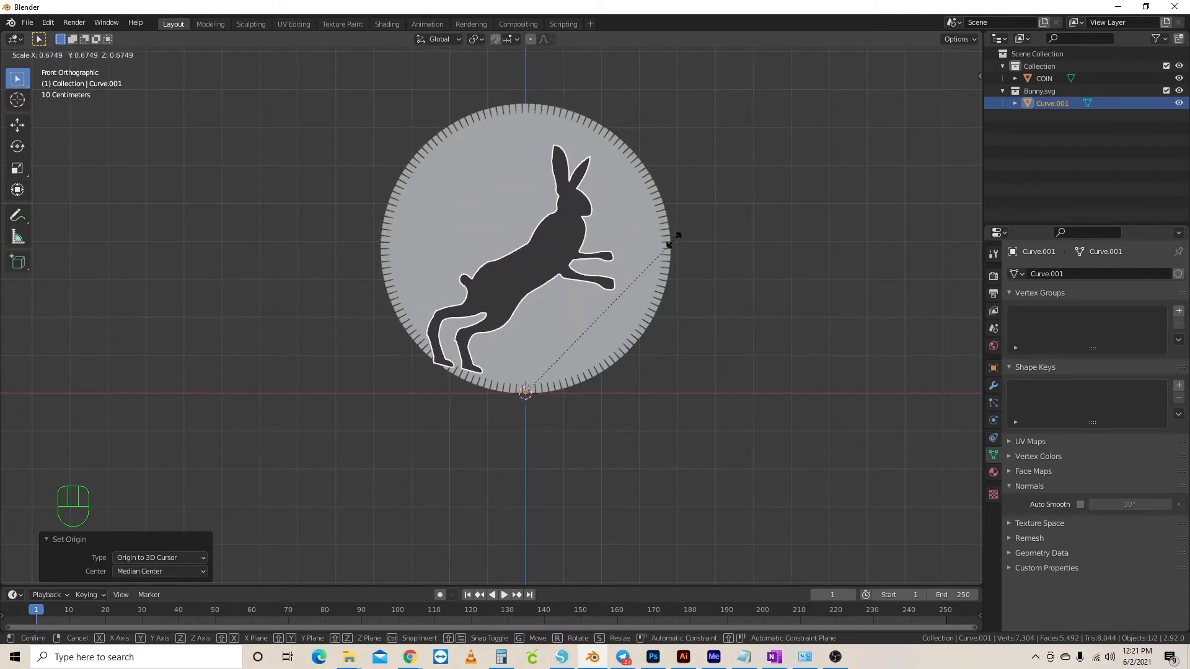
pyautogui.click(675, 240)
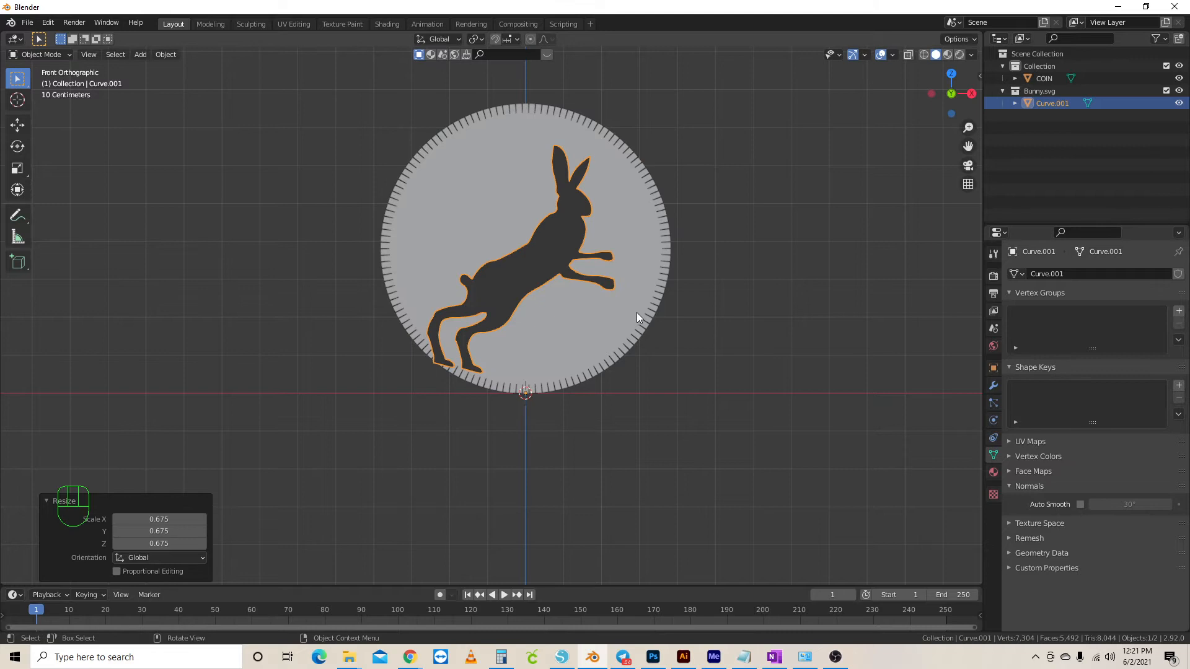
pyautogui.press('g')
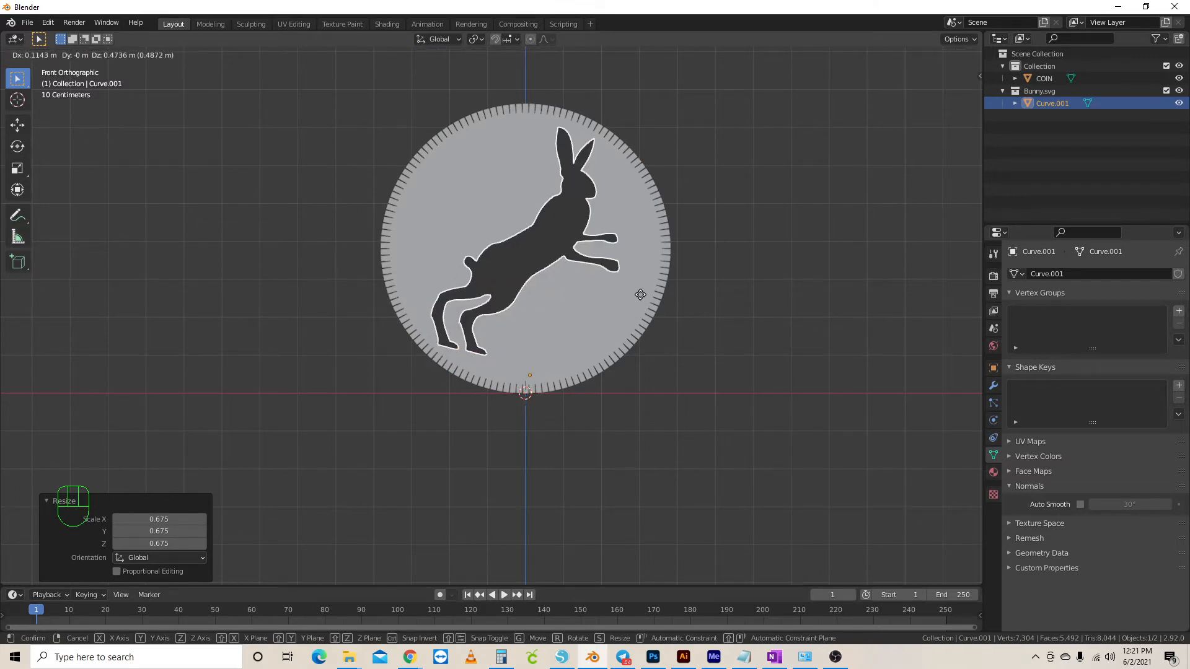
pyautogui.click(639, 295)
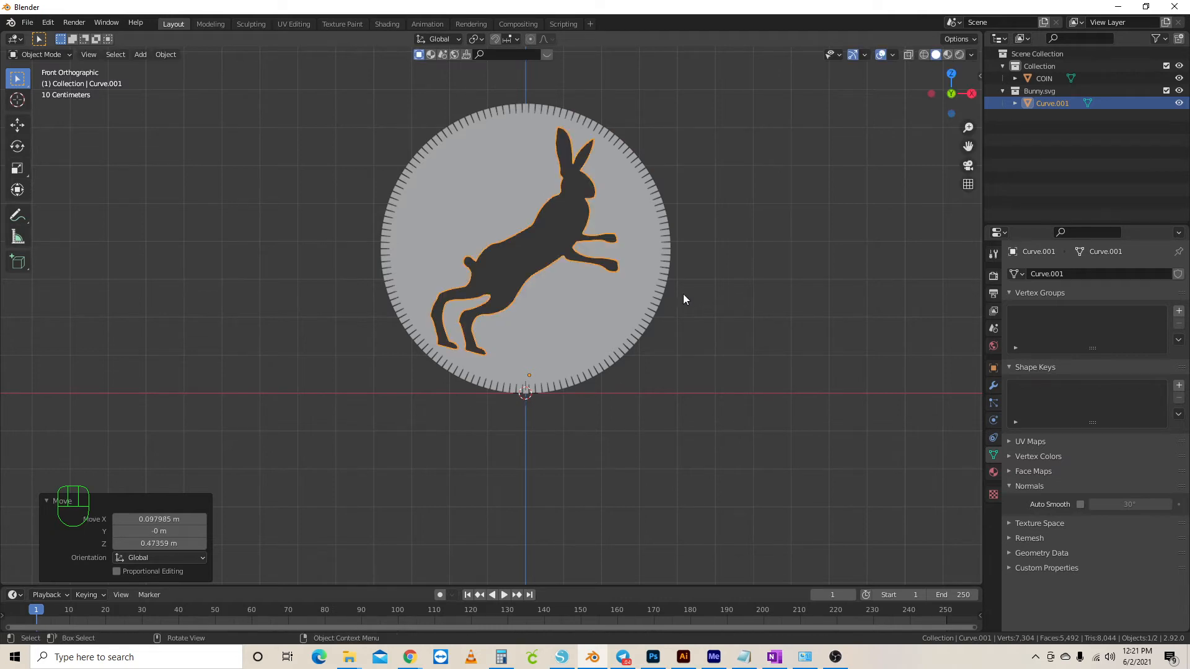
# Scale the rabbit by a further factor of about 0.906 and raise it about 0.18 m along Z within the coin face
pyautogui.press('s')
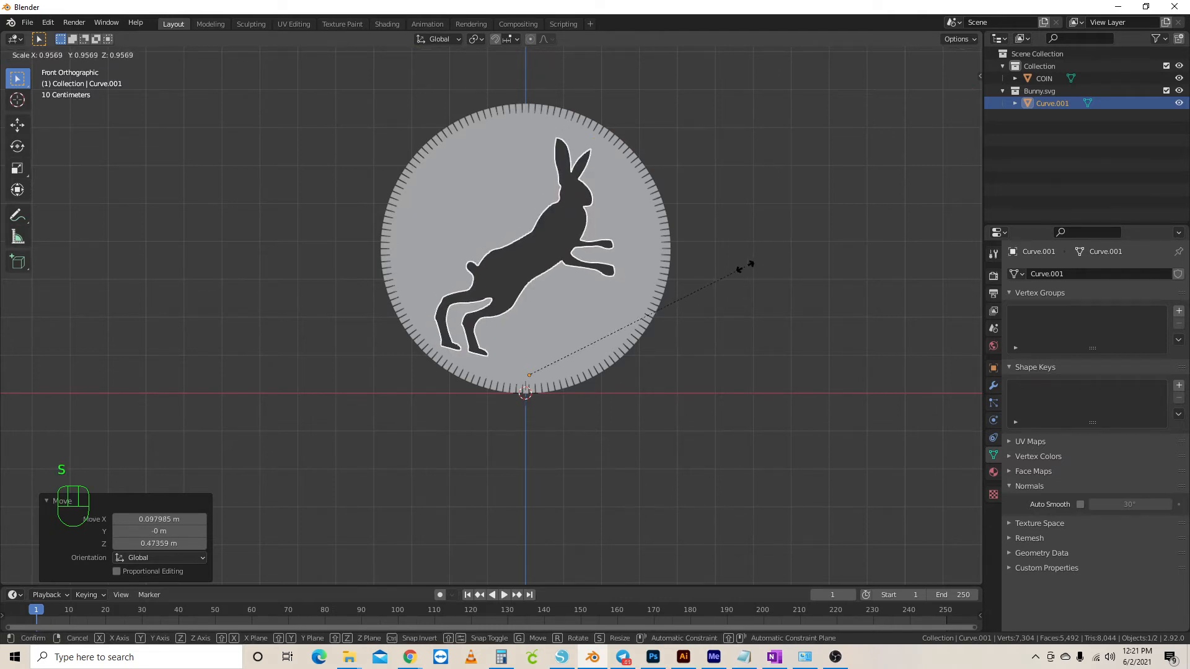
pyautogui.click(734, 269)
pyautogui.press('g')
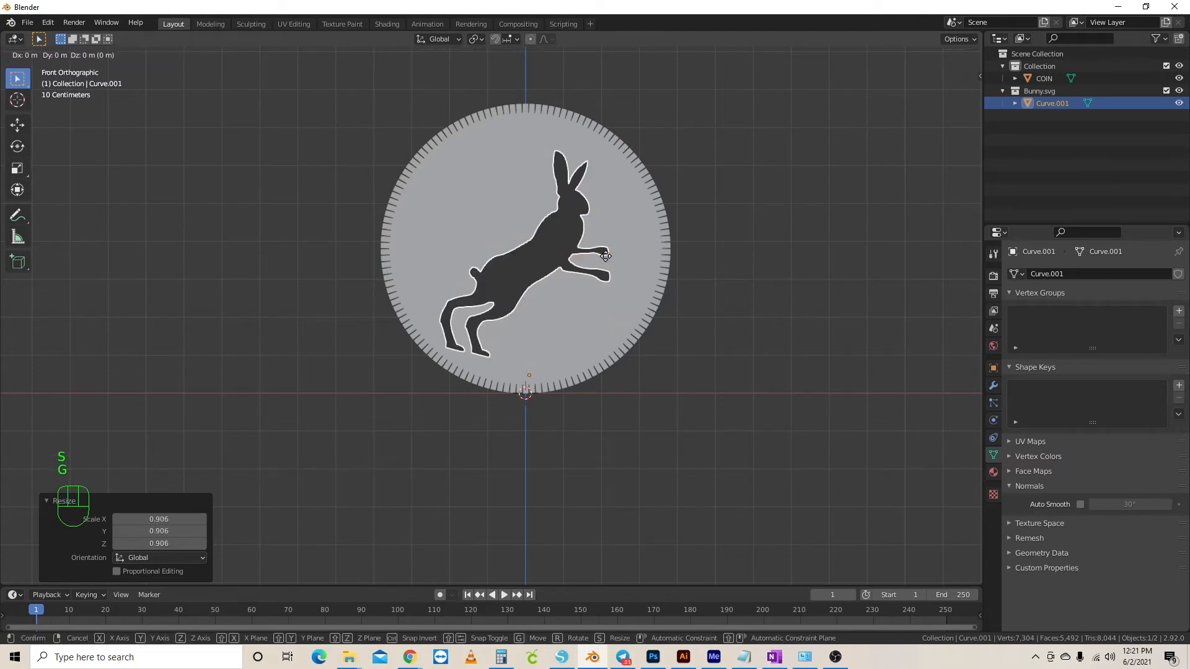
pyautogui.click(606, 250)
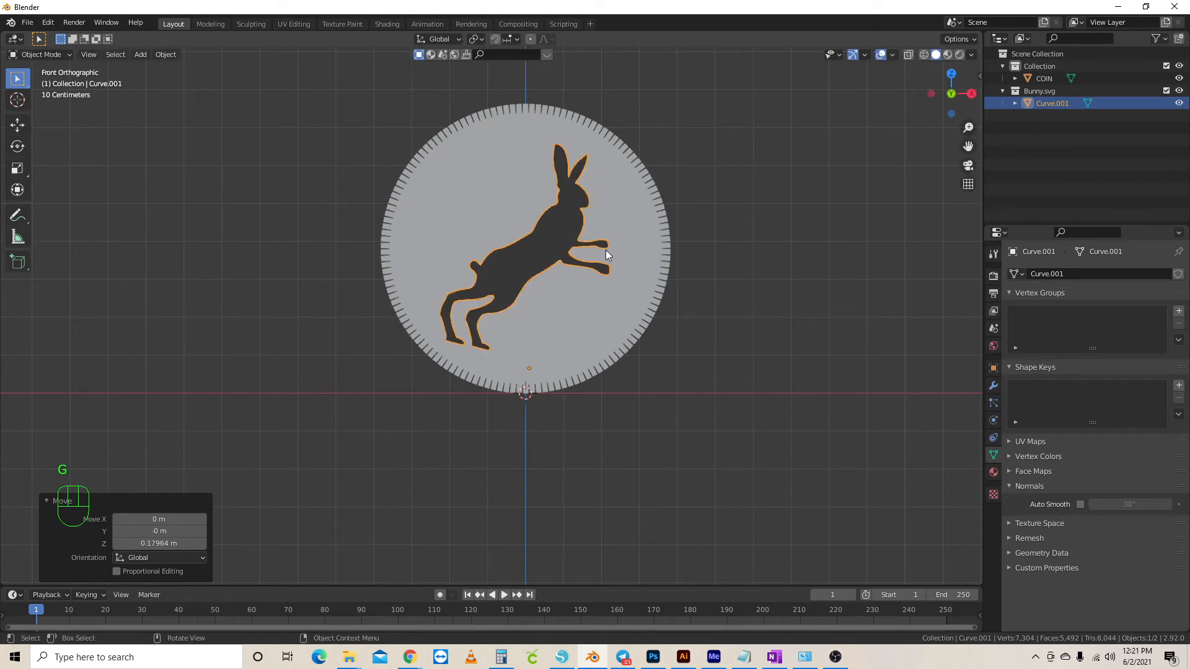
# Move the bunny up along the Z axis by about 0.174 m on the coin
pyautogui.moveTo(786, 283)
pyautogui.mouseDown(button='middle')
pyautogui.moveTo(756, 295)
pyautogui.moveTo(807, 266)
pyautogui.moveTo(776, 287)
pyautogui.mouseUp(button='middle')
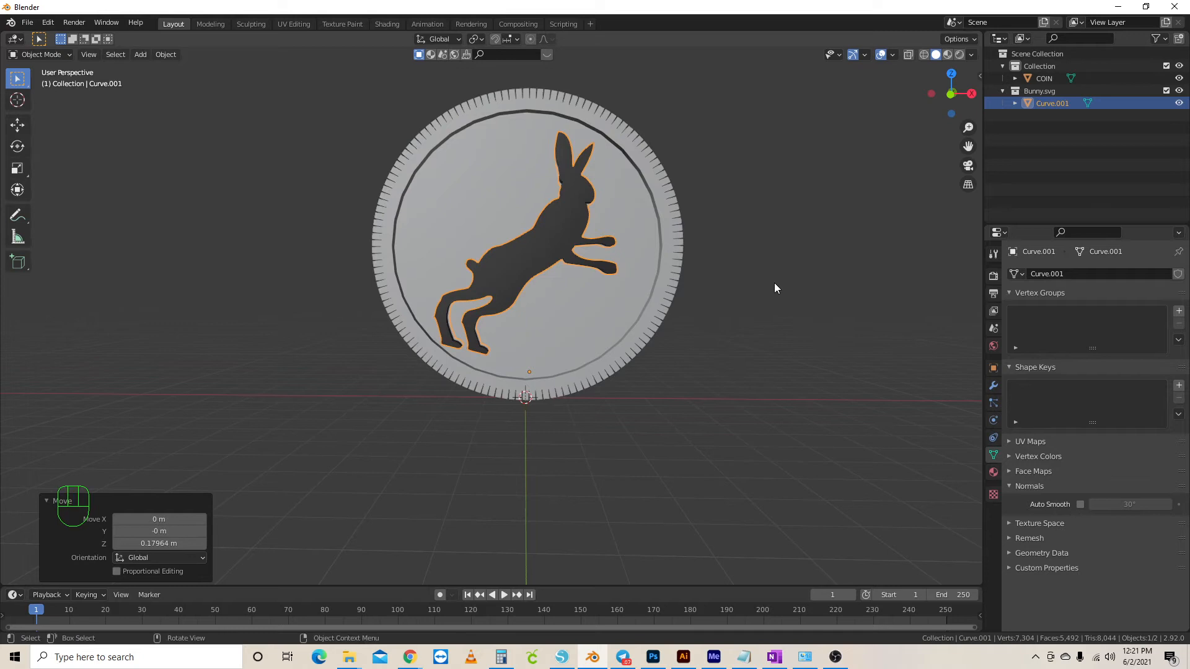
pyautogui.press('g')
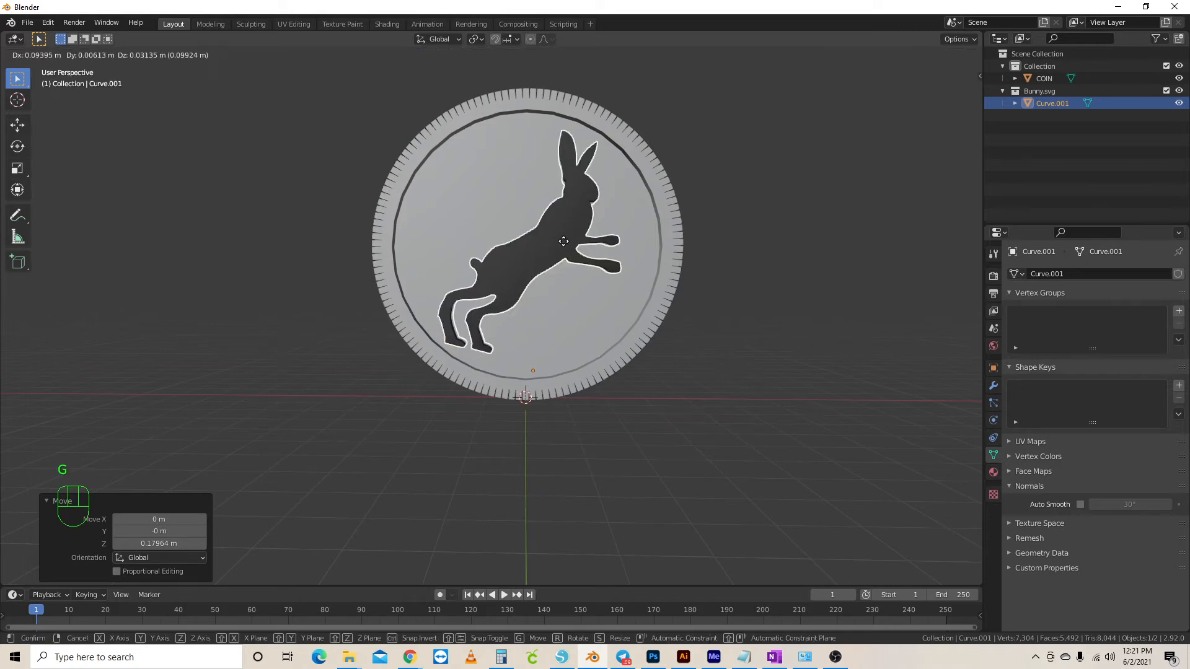
pyautogui.press('z')
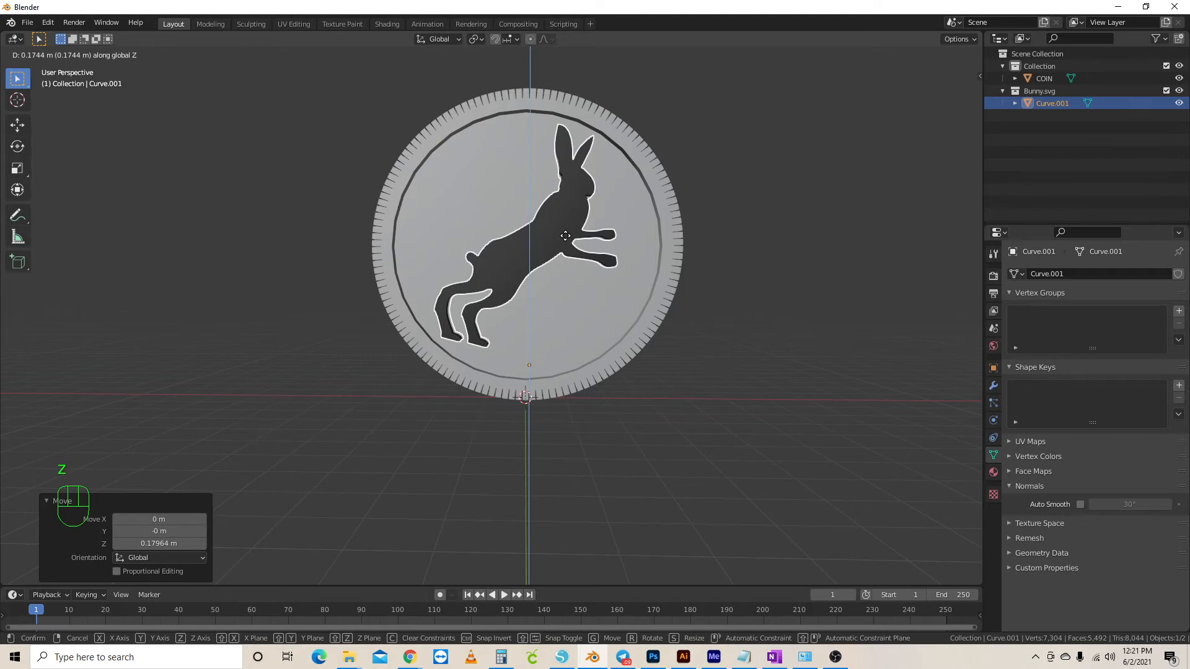
pyautogui.click(565, 236)
pyautogui.moveTo(729, 291); pyautogui.dragTo(743, 314, button='middle')
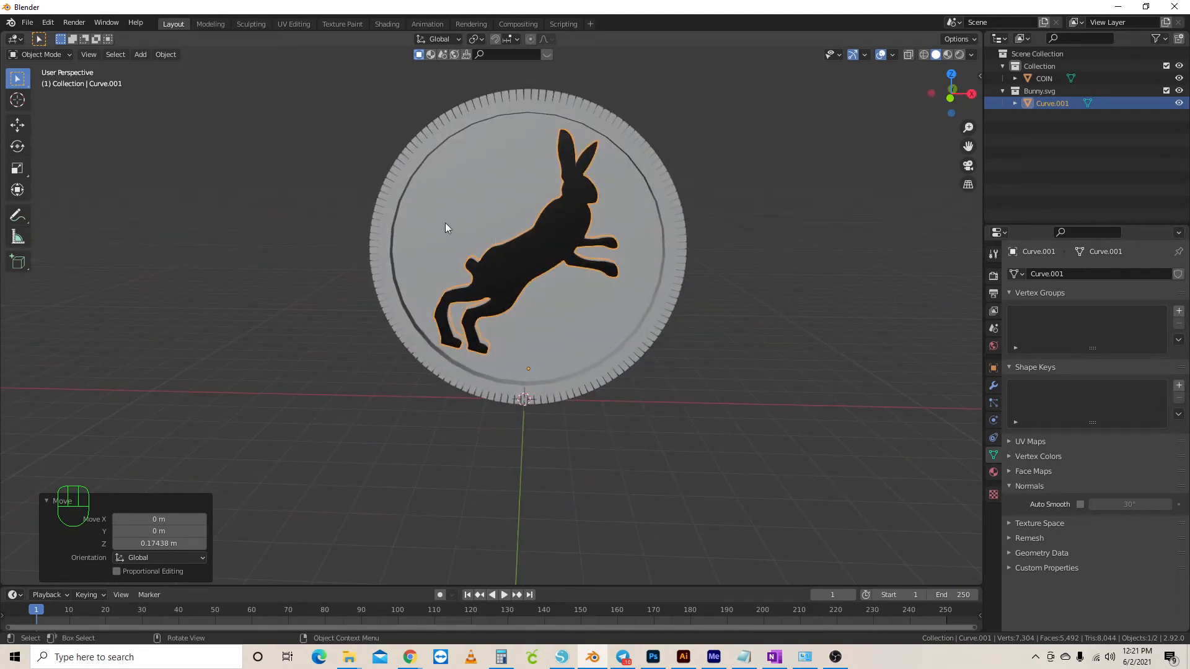
# Thin the bunny by scaling it along the Y axis to about 0.268
pyautogui.click(541, 242)
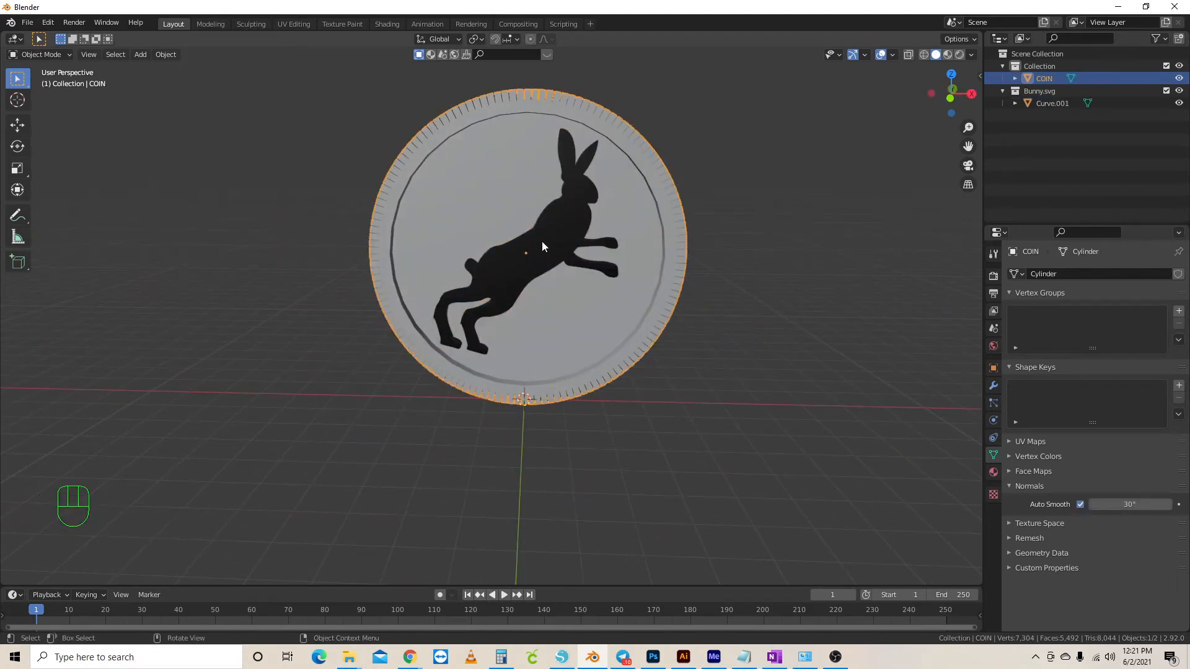
pyautogui.click(567, 236)
pyautogui.moveTo(571, 284); pyautogui.dragTo(659, 300, button='middle')
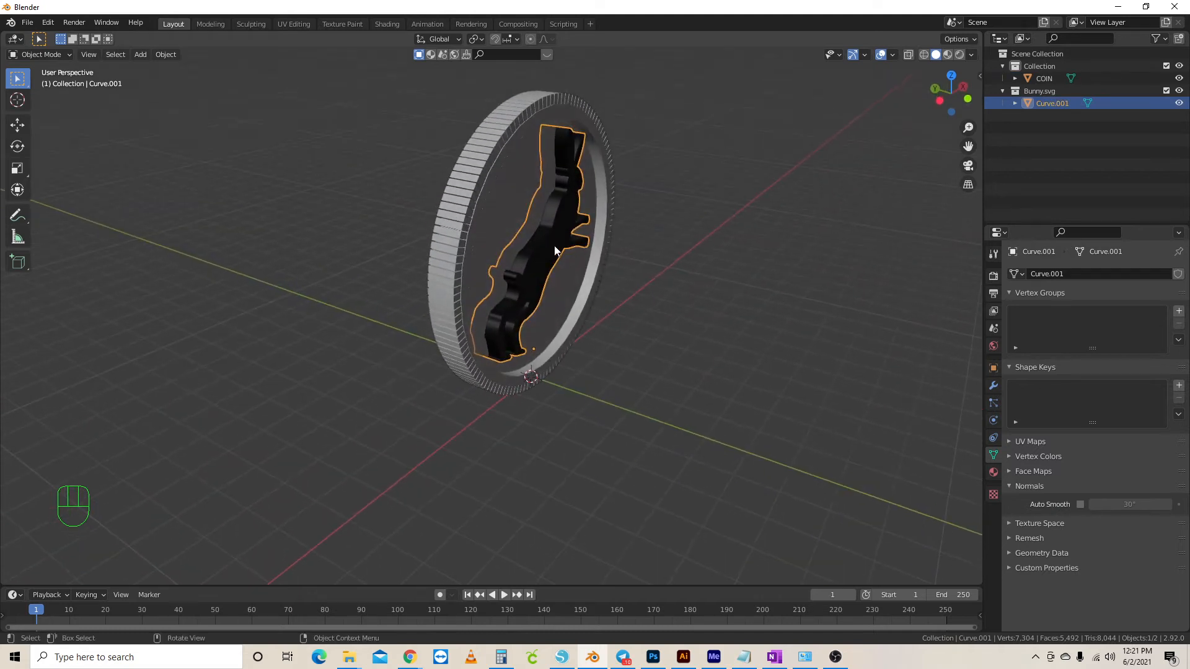
pyautogui.press('s')
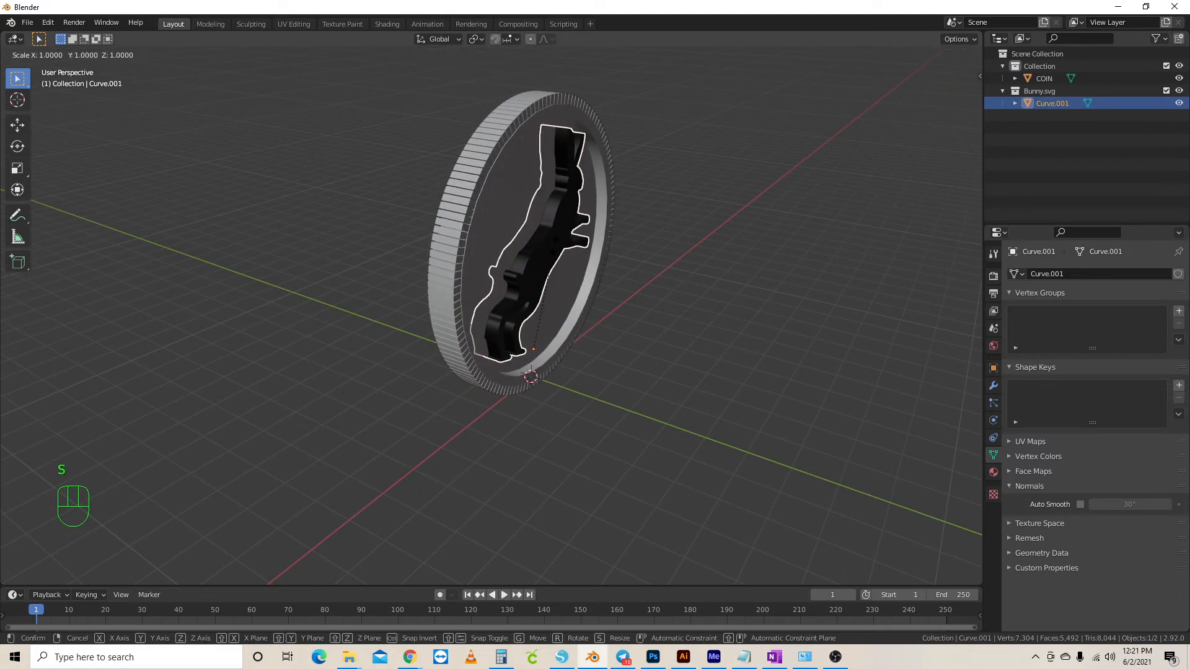
pyautogui.press('y')
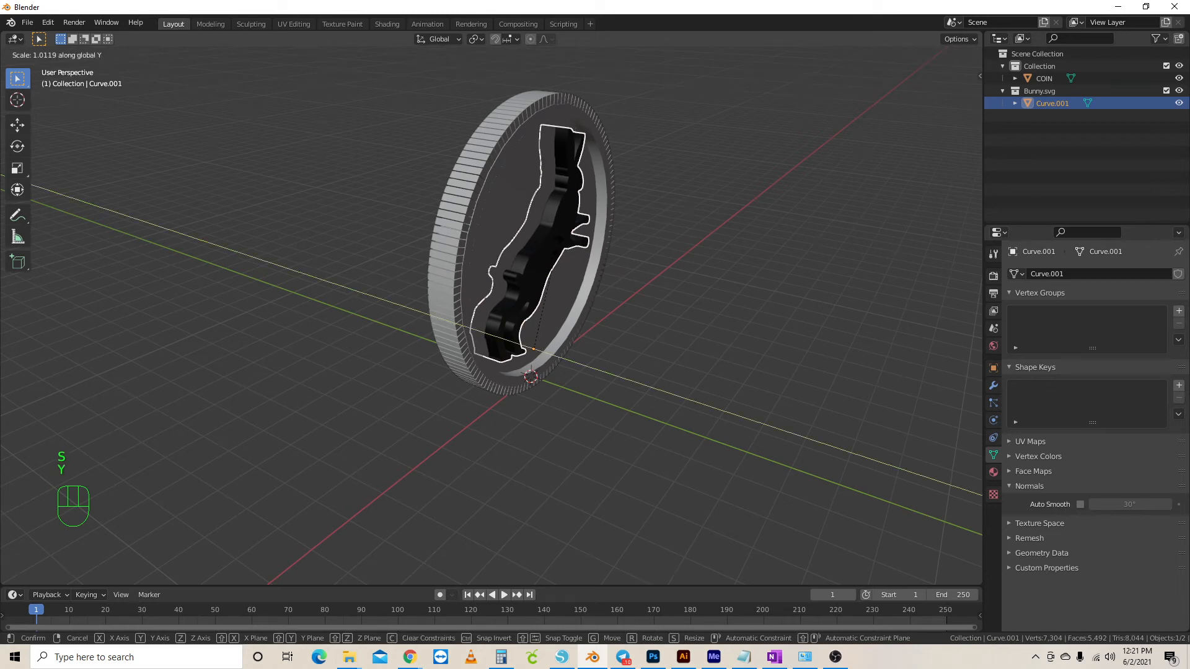
pyautogui.click(518, 325)
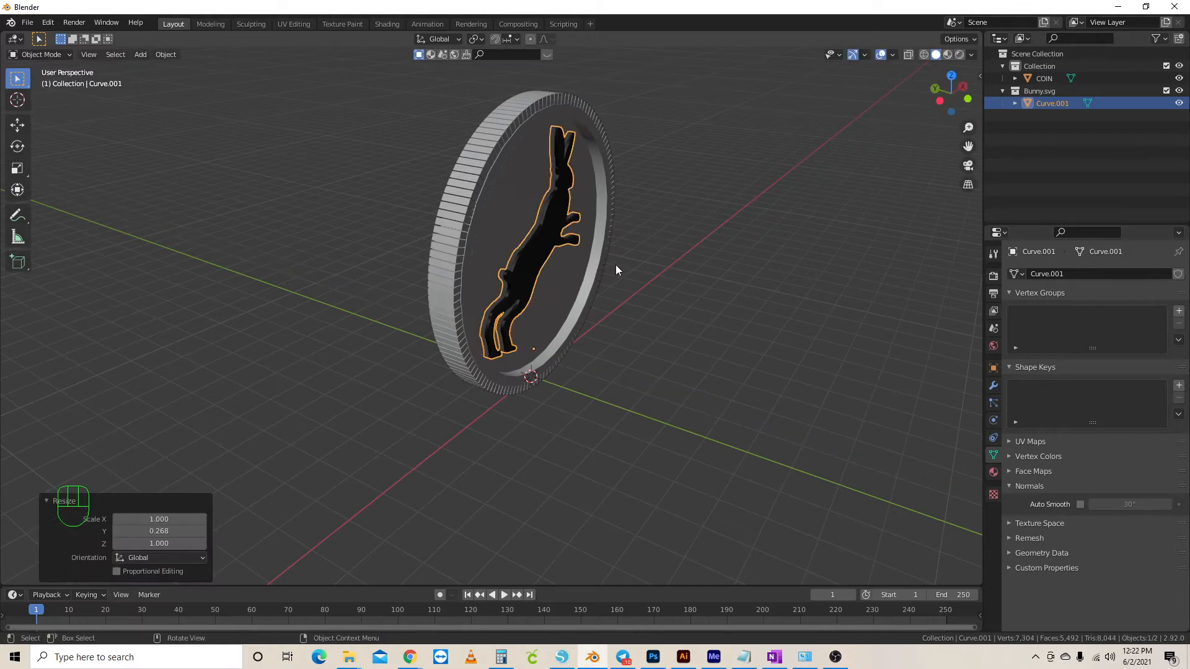
# Shift the bunny about -0.126 m along Y, out of the coin's face, and adjust it back by about 0.037 m
pyautogui.scroll(2, 545, 261)
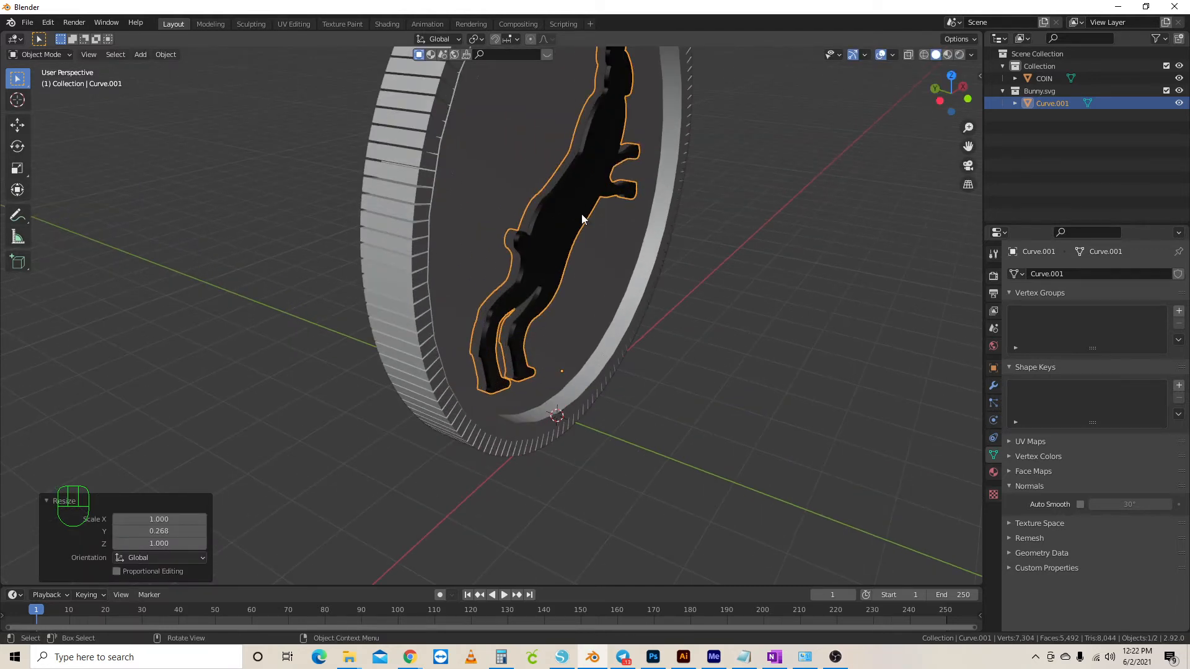
pyautogui.press('g')
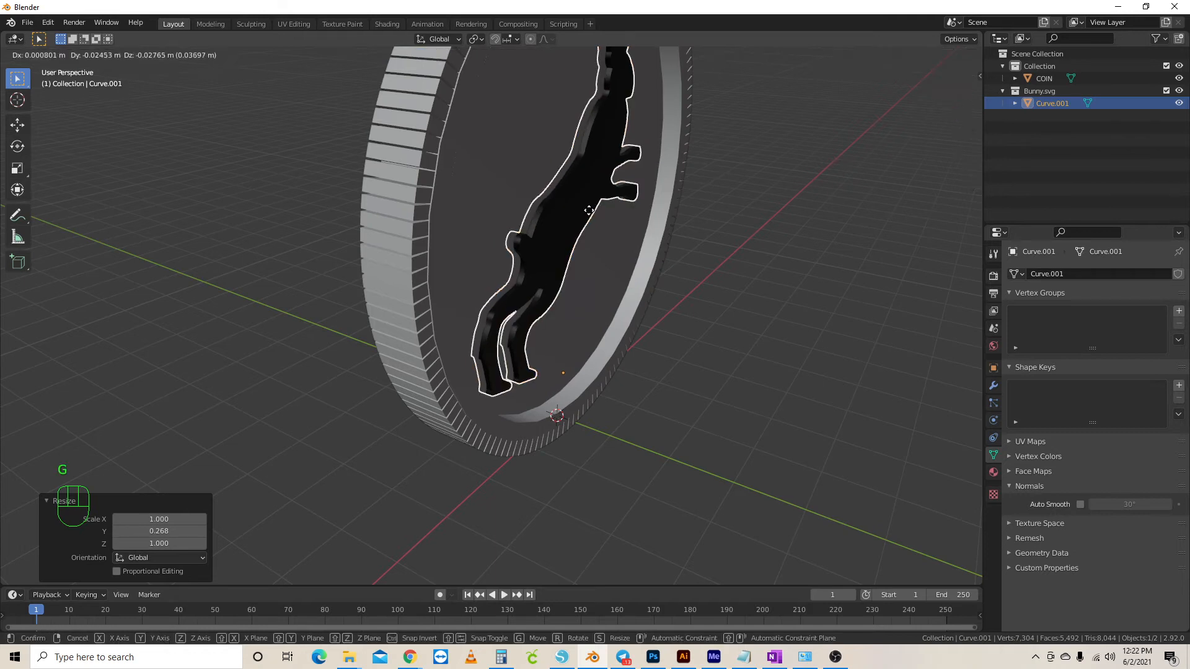
pyautogui.press('y')
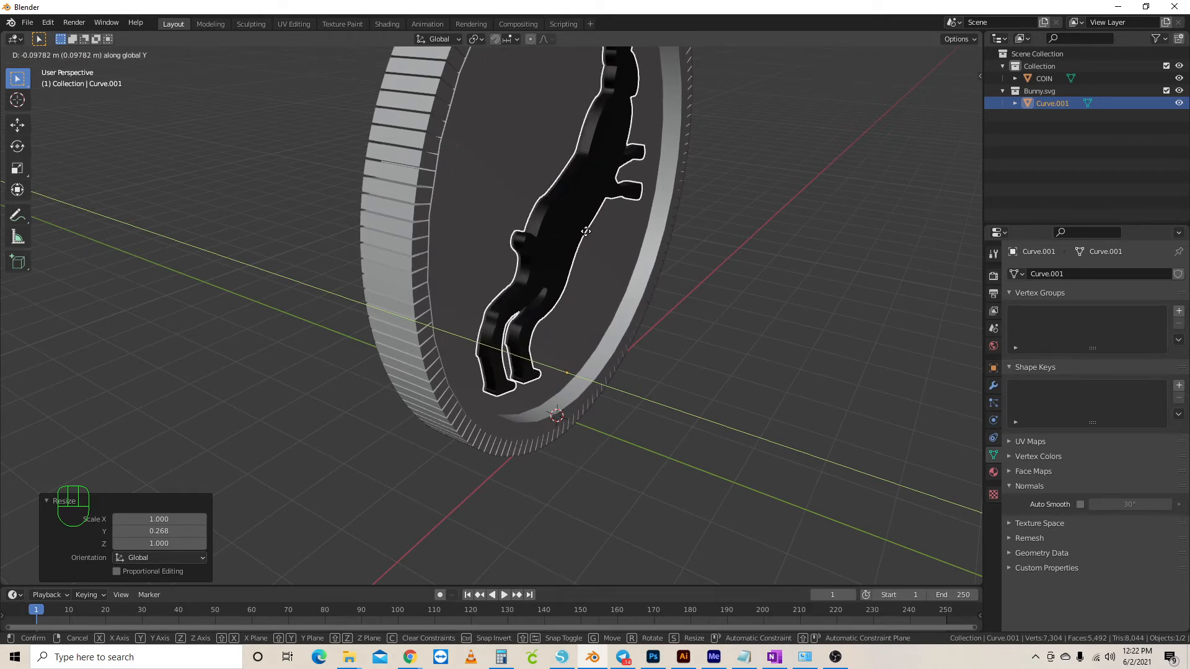
pyautogui.click(586, 232)
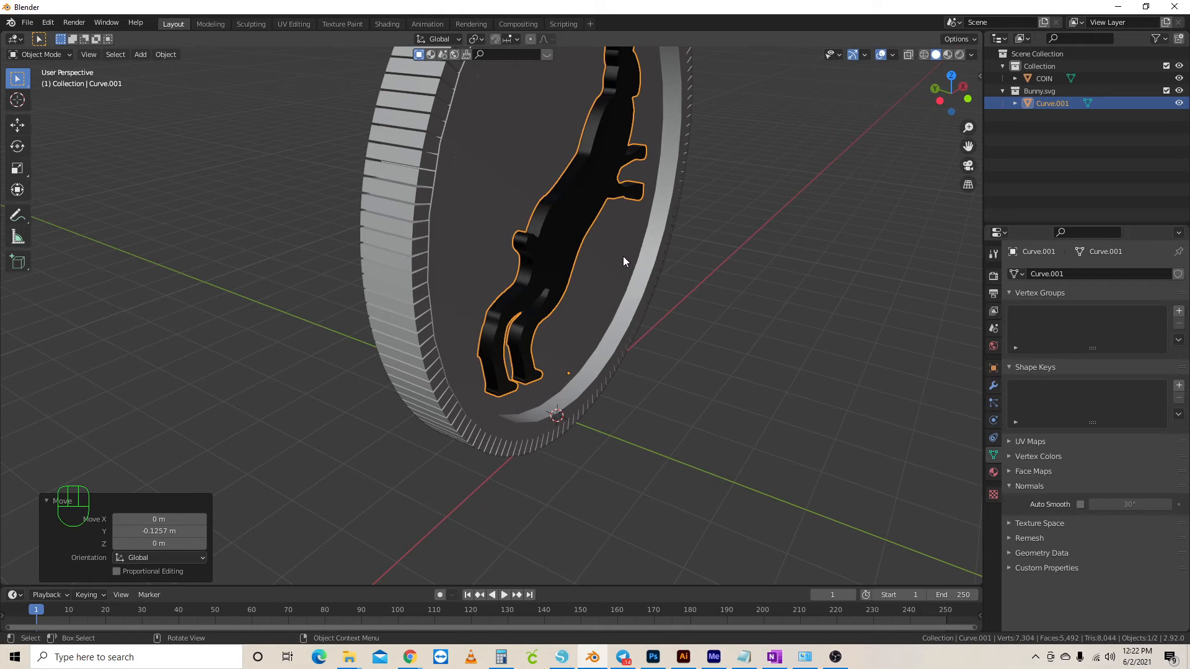
pyautogui.moveTo(623, 256); pyautogui.dragTo(631, 282, button='middle')
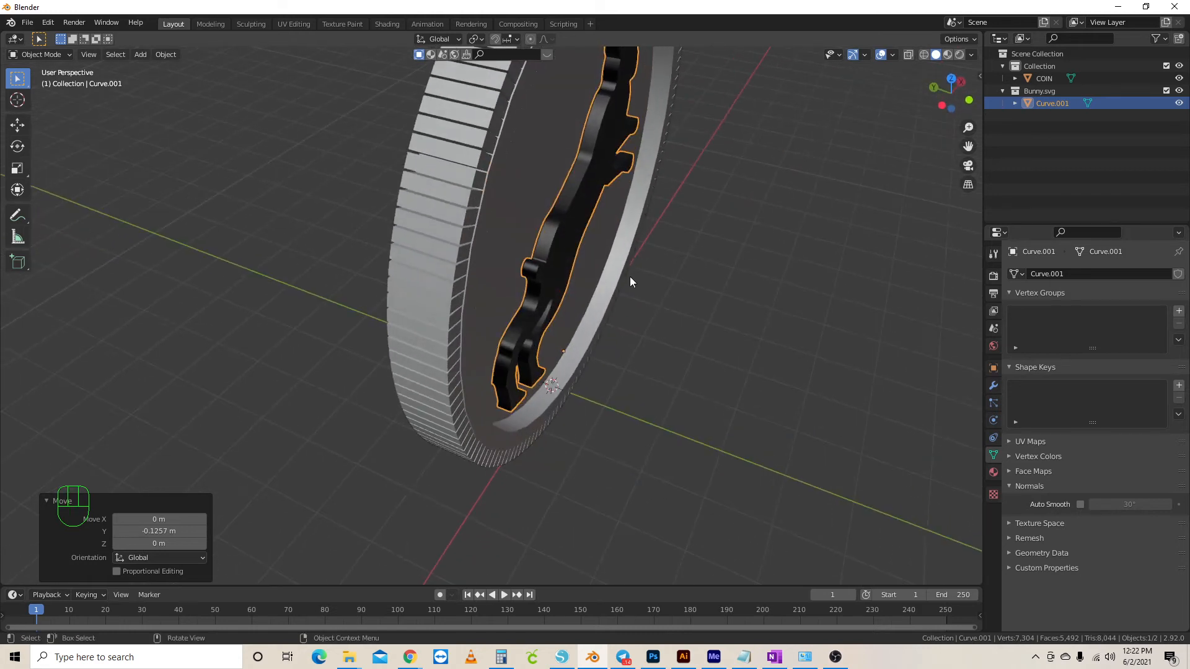
pyautogui.press('g')
pyautogui.press('y')
pyautogui.click(541, 217)
pyautogui.moveTo(601, 231); pyautogui.dragTo(561, 217, button='middle')
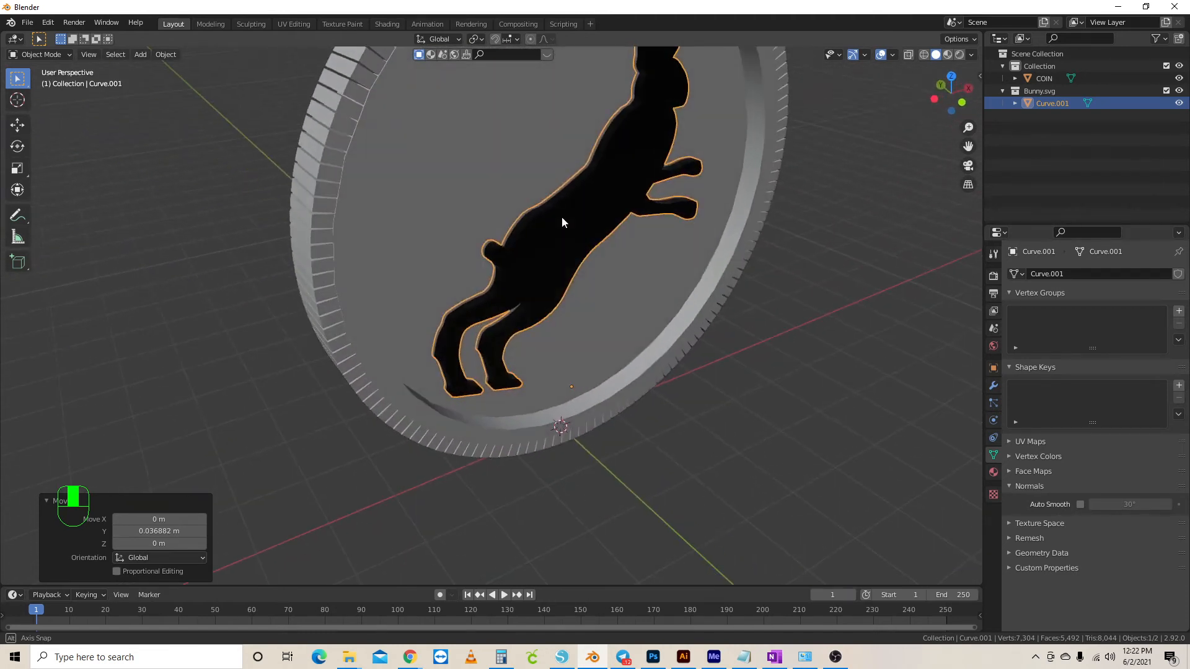
# Display the bunny's material settings and duplicate the bunny in place
pyautogui.click(995, 472)
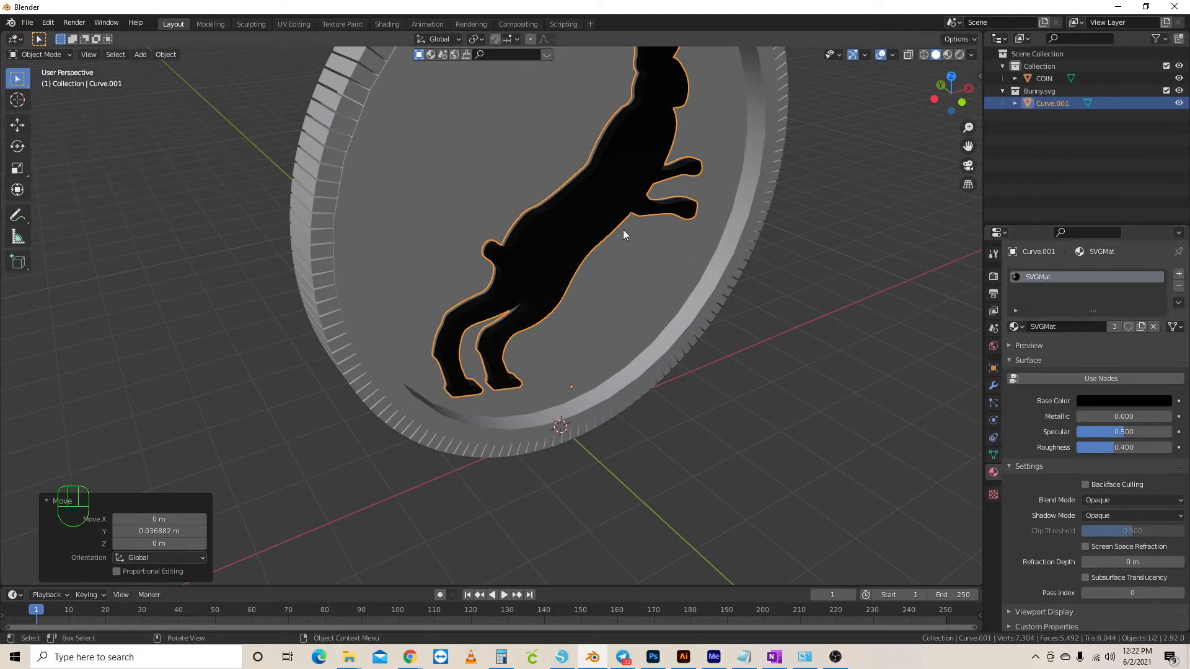
pyautogui.click(609, 197)
pyautogui.click(593, 196)
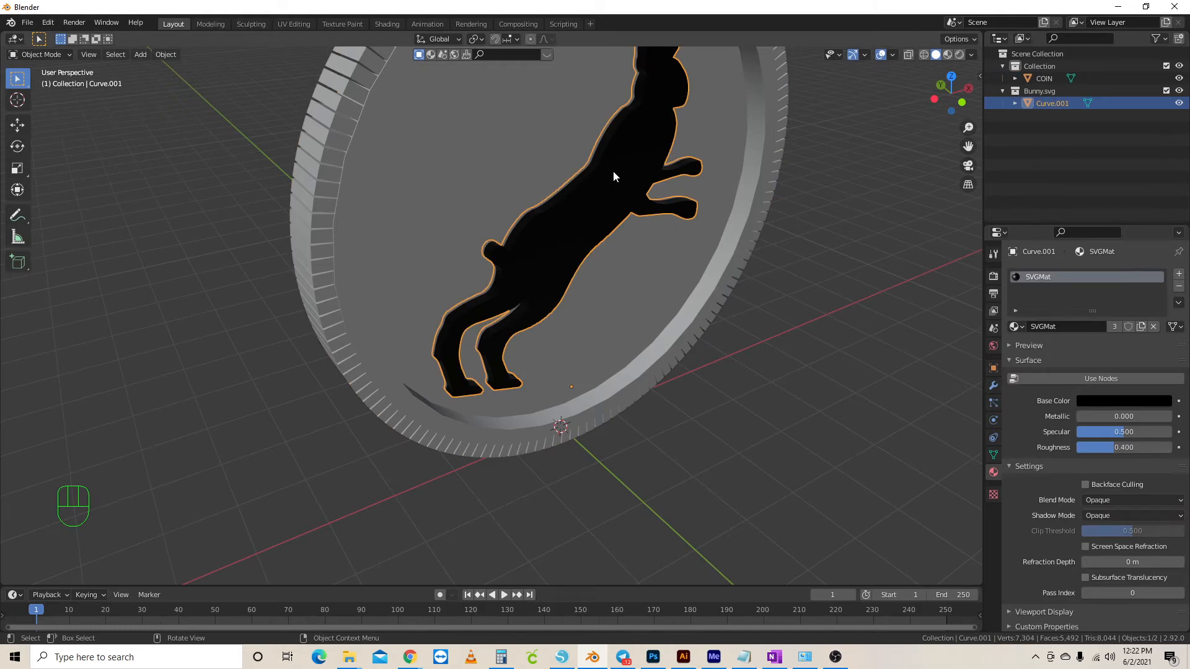
pyautogui.hotkey('shift', 'd')
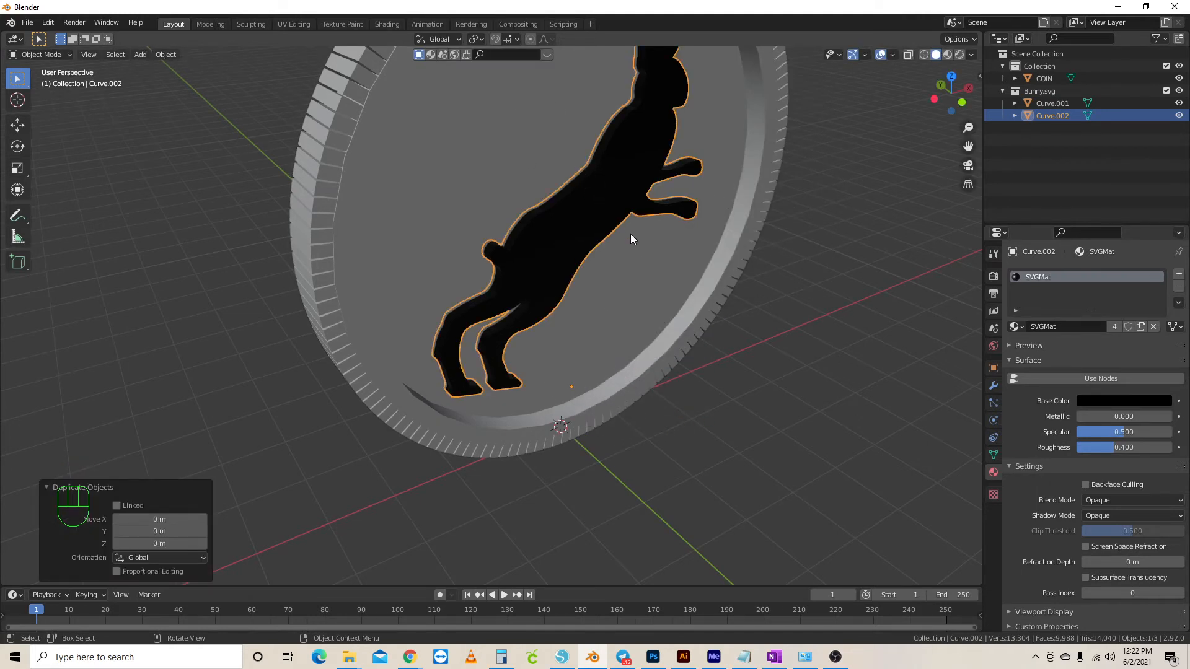
pyautogui.moveTo(648, 261); pyautogui.dragTo(790, 274, button='middle')
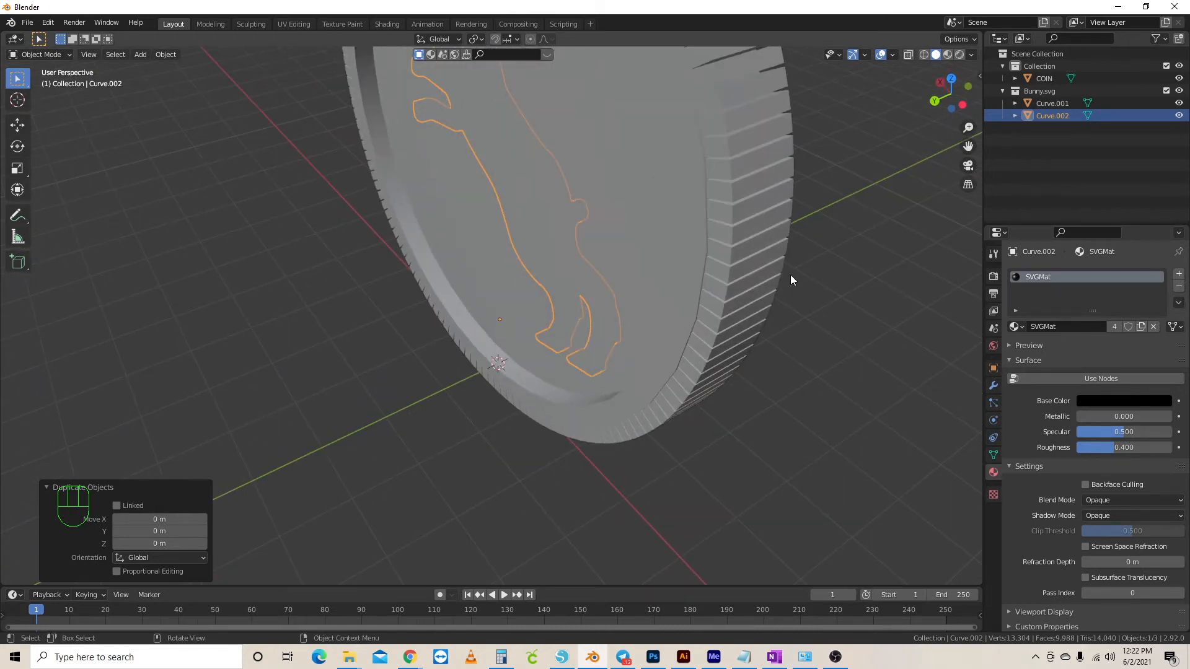
pyautogui.press('r')
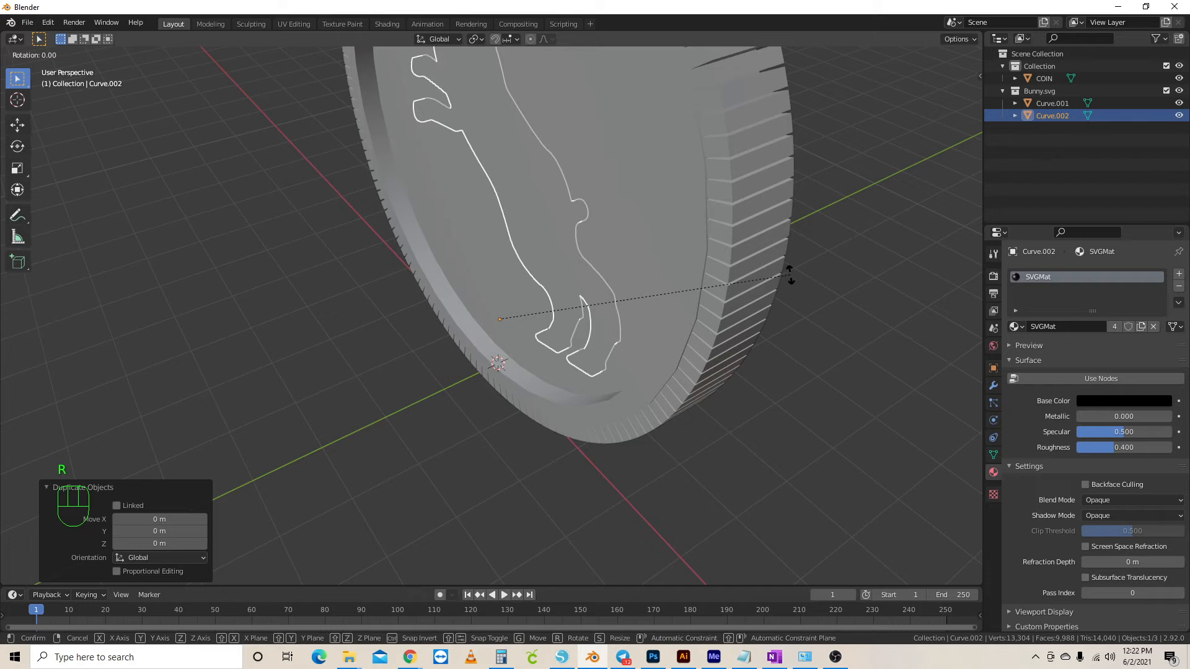
pyautogui.press('KP_1')
pyautogui.press('KP_8')
pyautogui.press('KP_0')
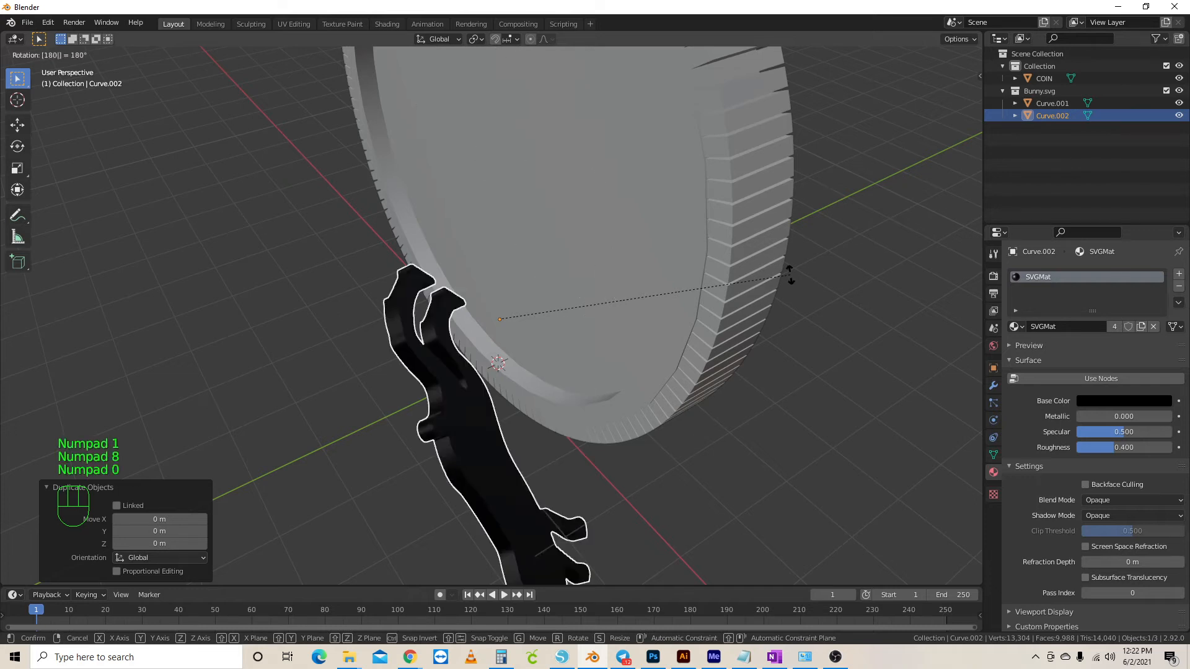
pyautogui.press('y')
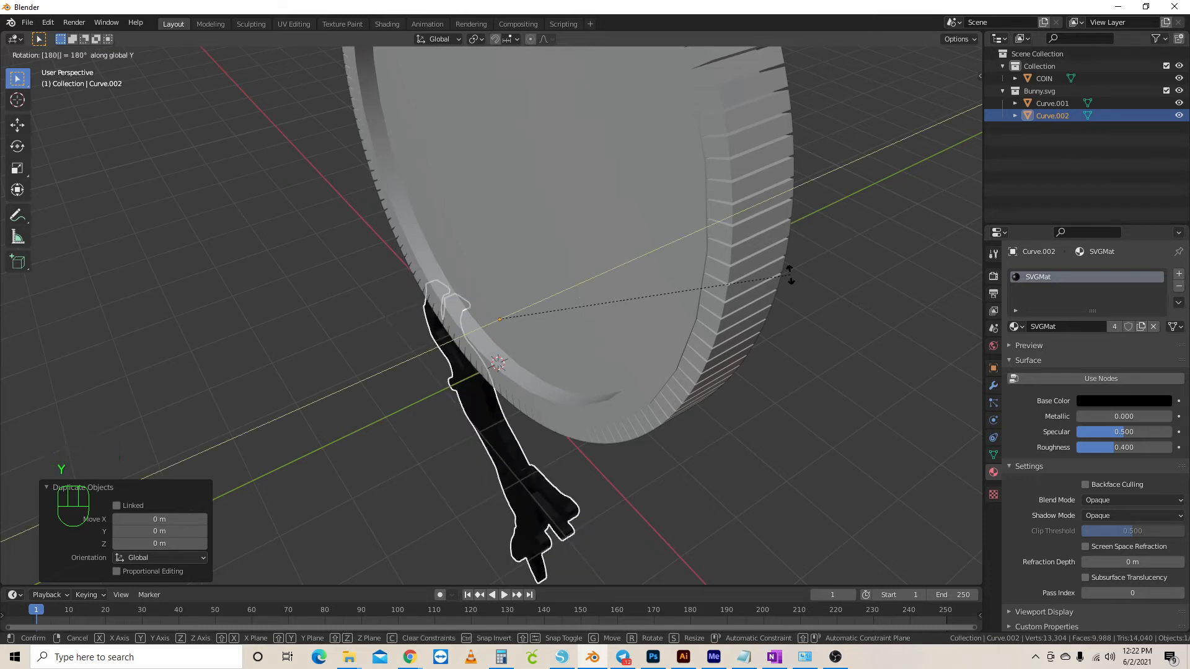
pyautogui.rightClick(790, 274)
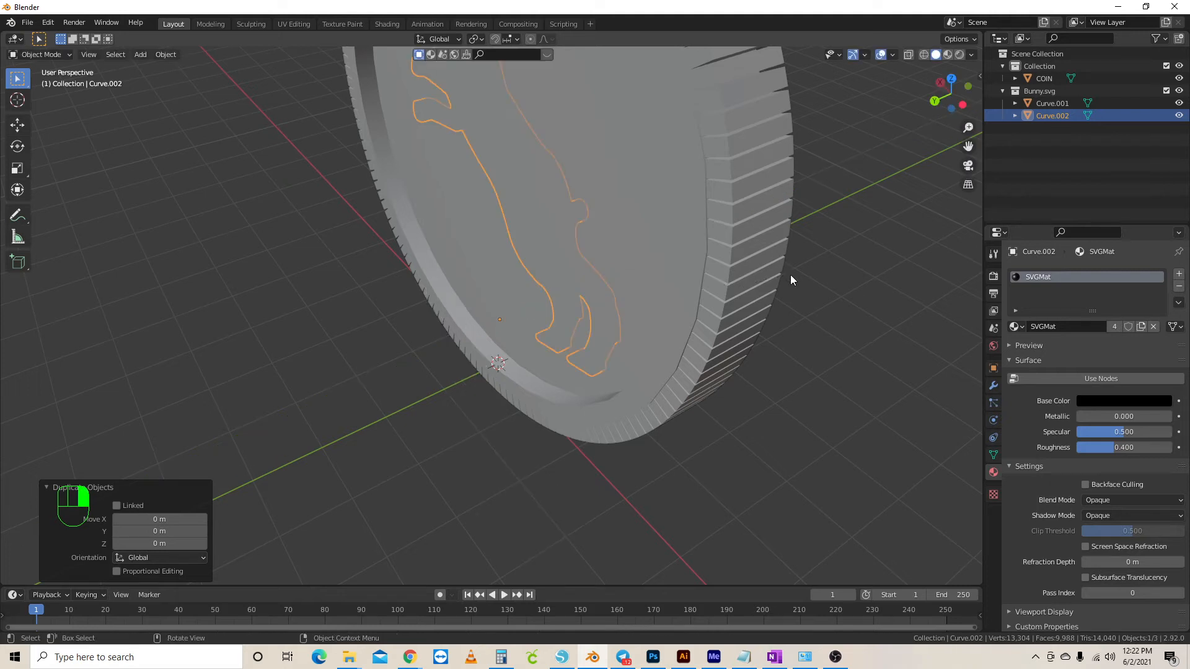
# Rotate the duplicate bunny 180° around the global Z axis to face the coin's other side
pyautogui.press('r')
pyautogui.press('KP_1')
pyautogui.press('KP_8')
pyautogui.press('KP_0')
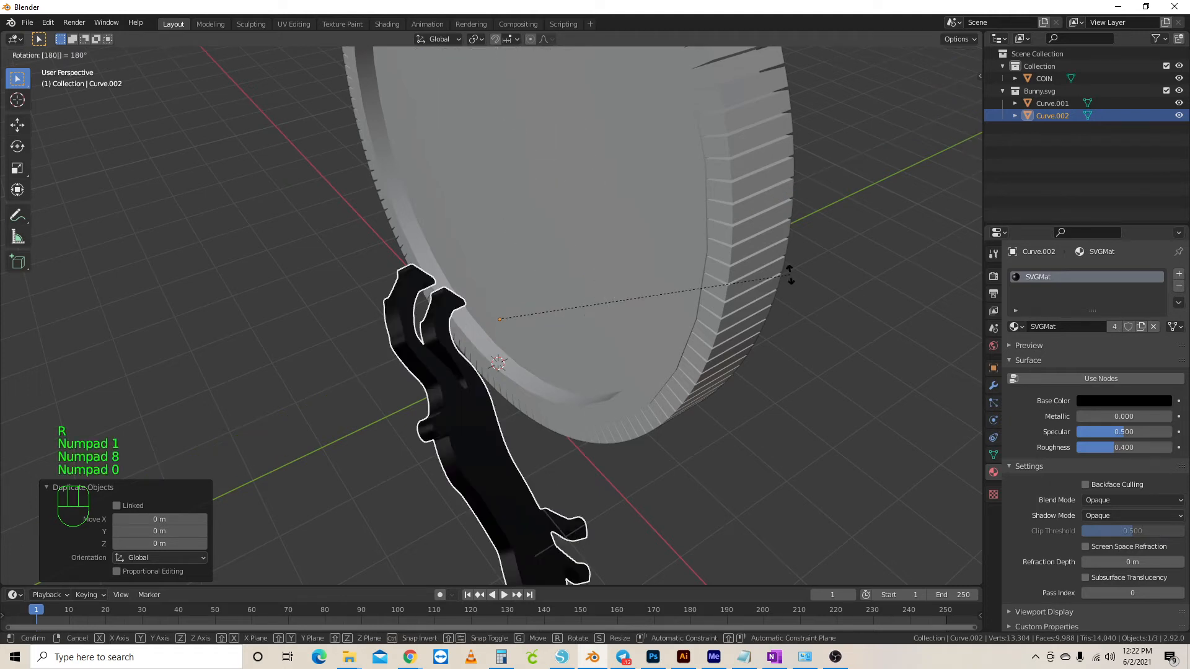
pyautogui.press('z')
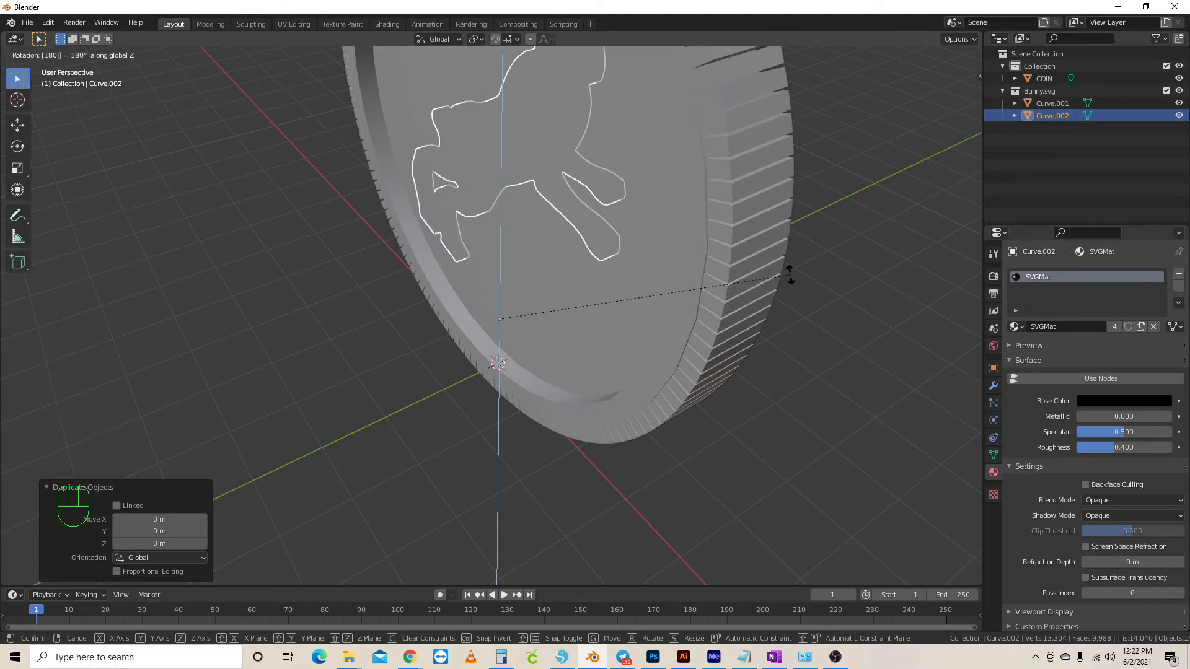
pyautogui.click(792, 274)
# Move the duplicate bunny about 0.178 m along Y so it stands out from the coin's back face
pyautogui.scroll(-5, 793, 274)
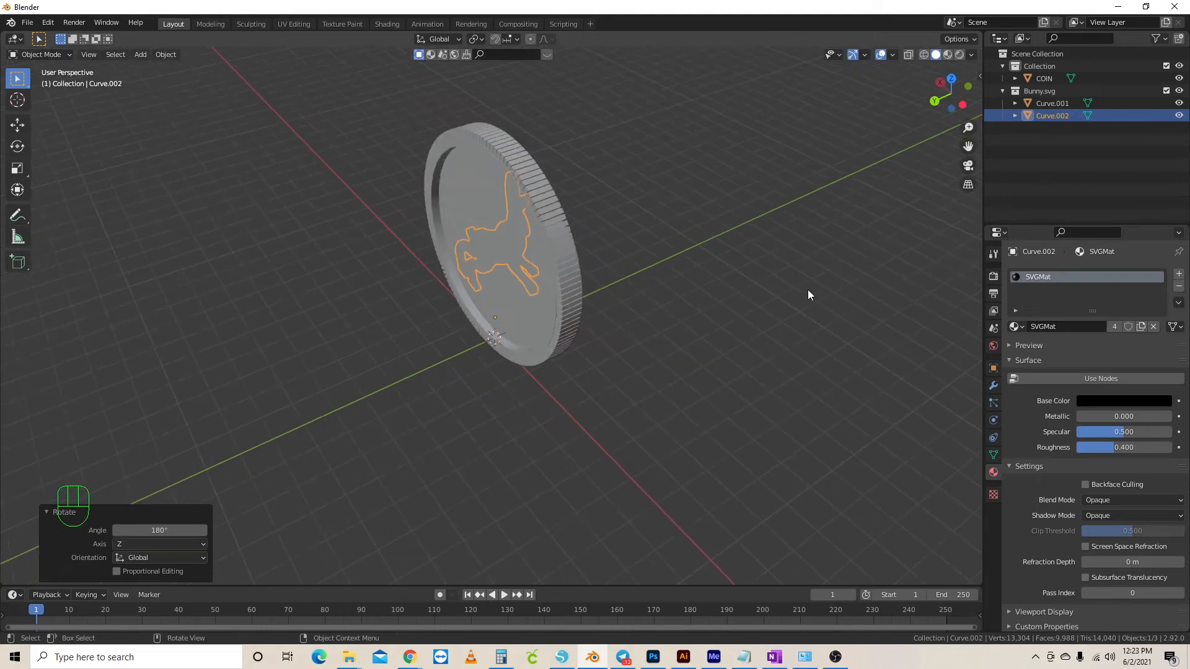
pyautogui.moveTo(808, 289); pyautogui.dragTo(653, 275, button='middle')
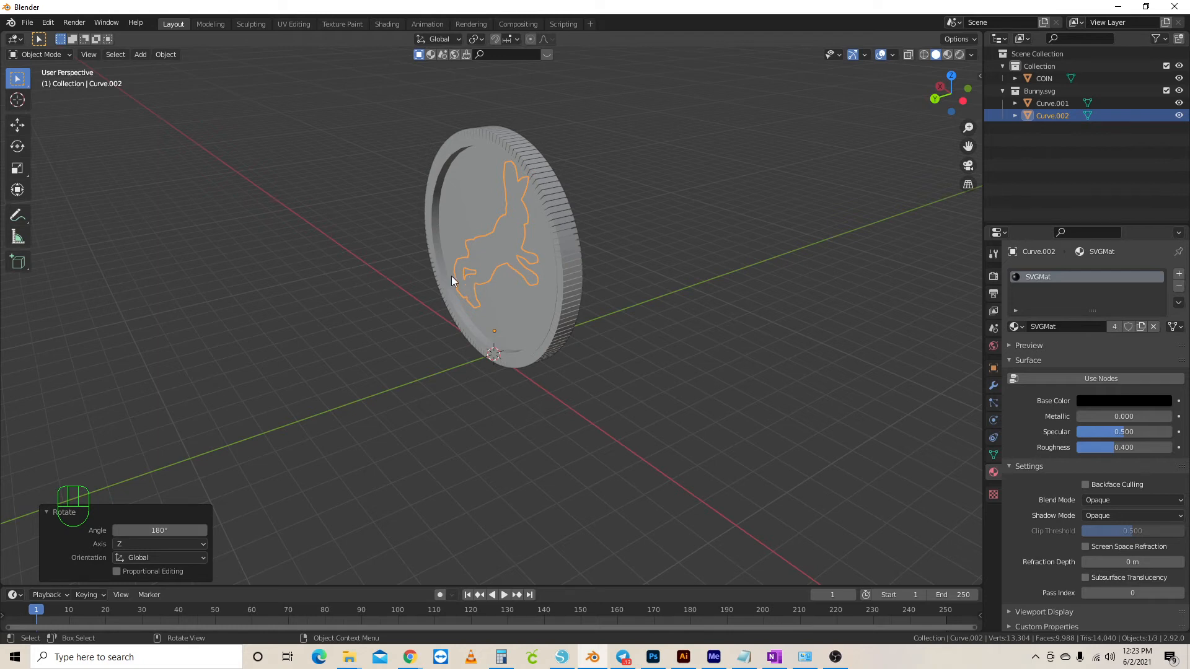
pyautogui.press('g')
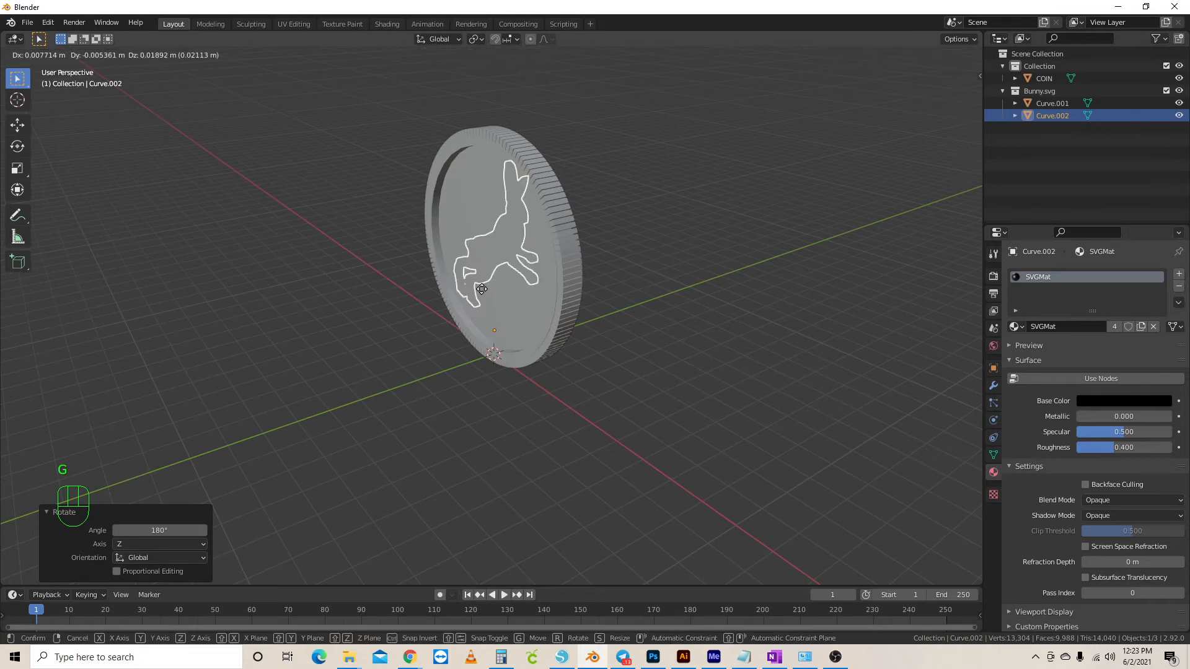
pyautogui.press('y')
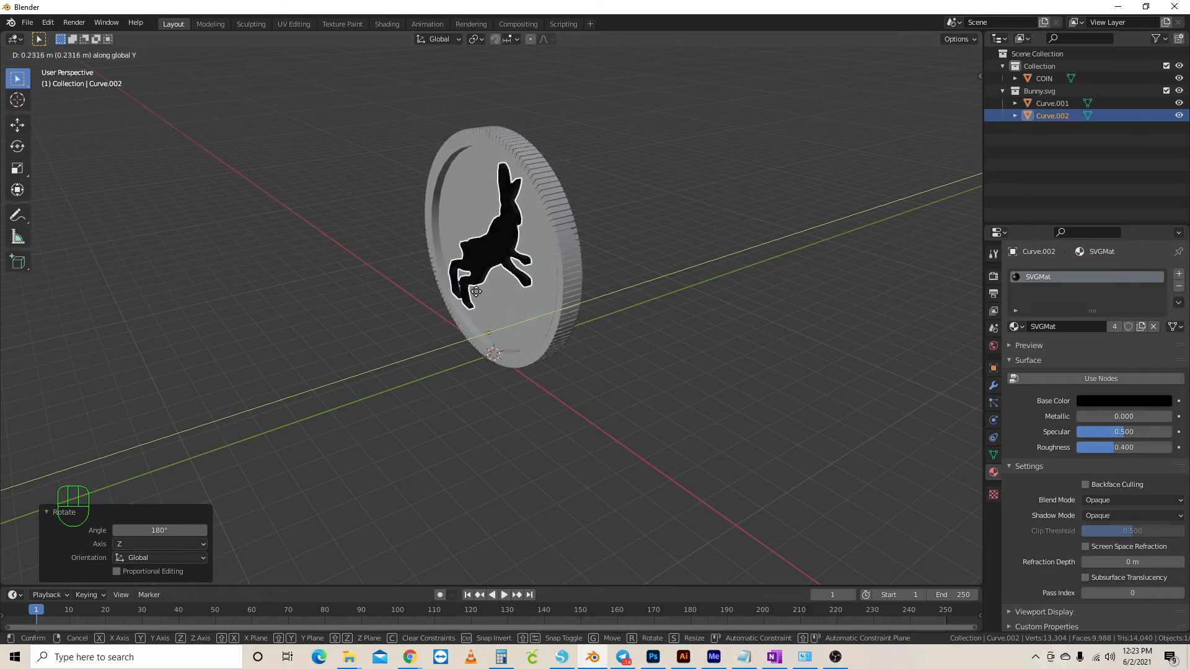
pyautogui.click(478, 291)
pyautogui.moveTo(555, 291); pyautogui.dragTo(856, 261, button='middle')
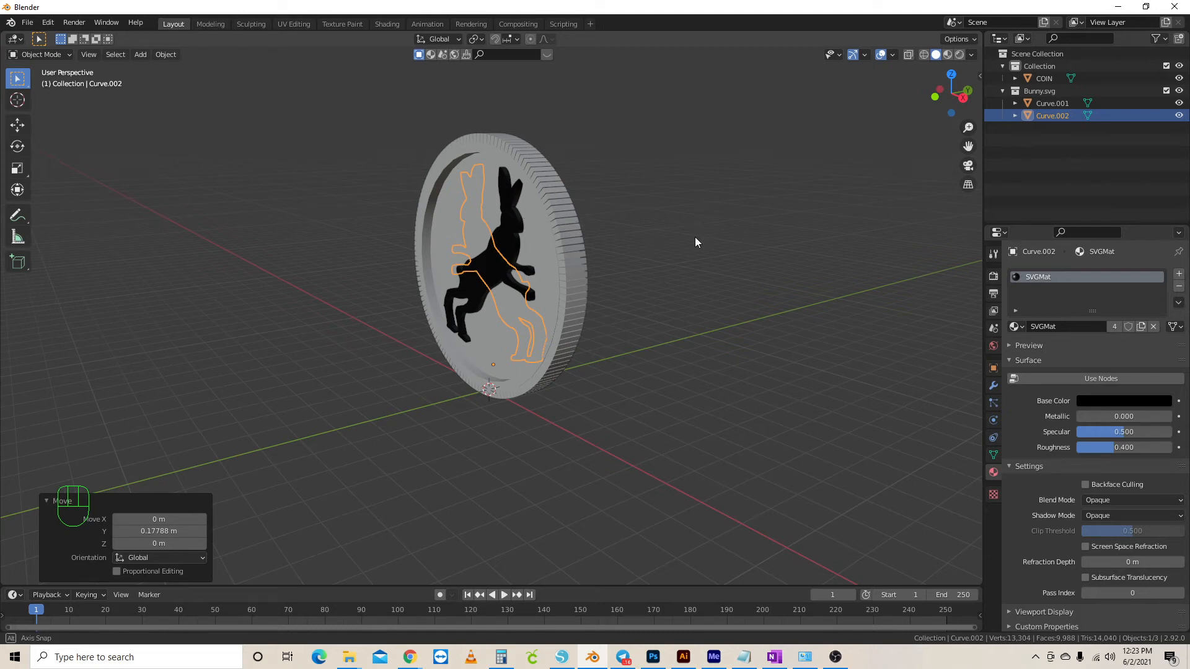
# Join both bunny meshes with the coin into one object, keeping the coin as the active object
pyautogui.moveTo(696, 242)
pyautogui.mouseDown(button='middle')
pyautogui.moveTo(717, 244)
pyautogui.moveTo(701, 255)
pyautogui.mouseUp(button='middle')
pyautogui.click(700, 255)
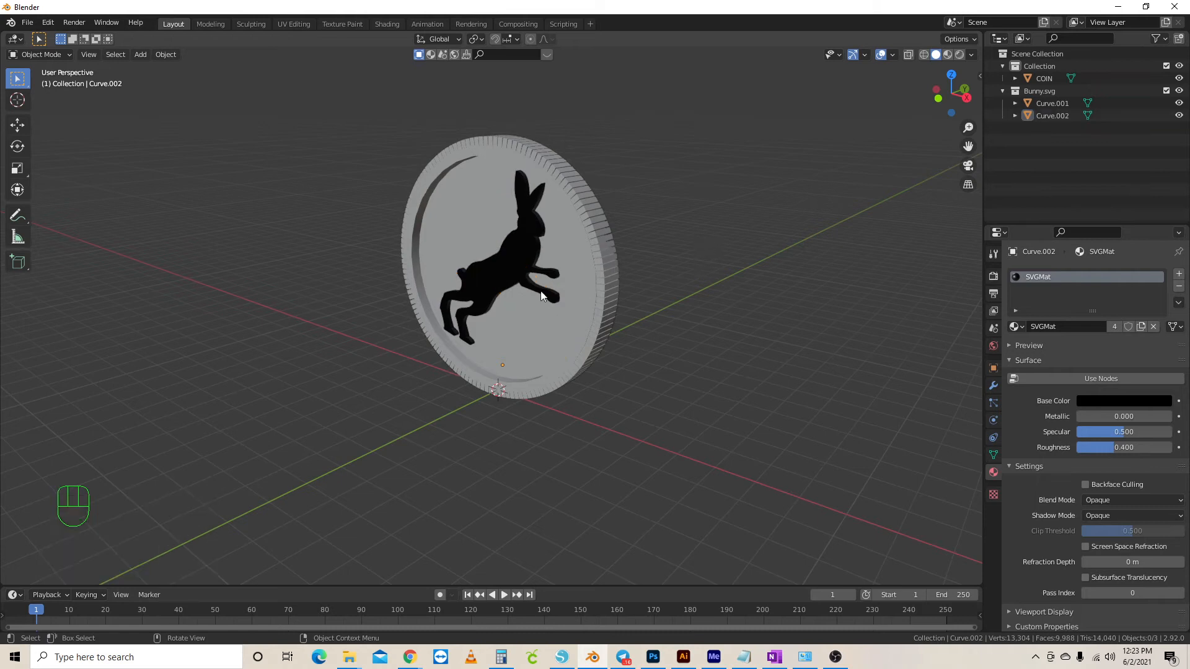
pyautogui.click(522, 251)
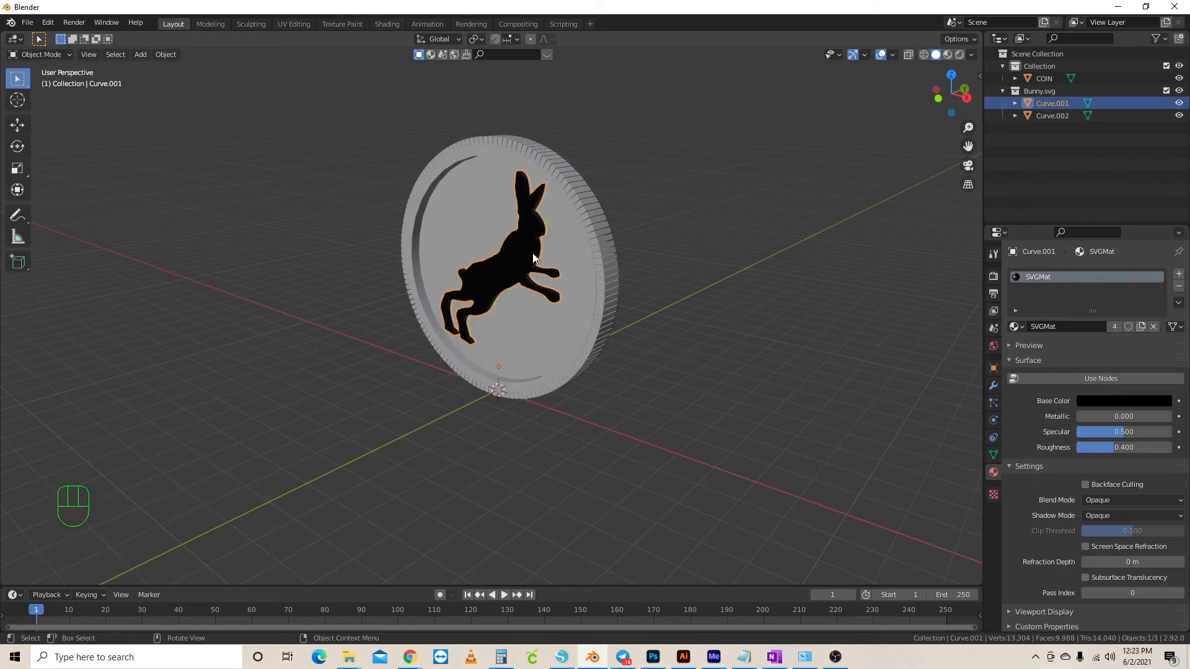
pyautogui.moveTo(756, 255); pyautogui.dragTo(594, 248, button='middle')
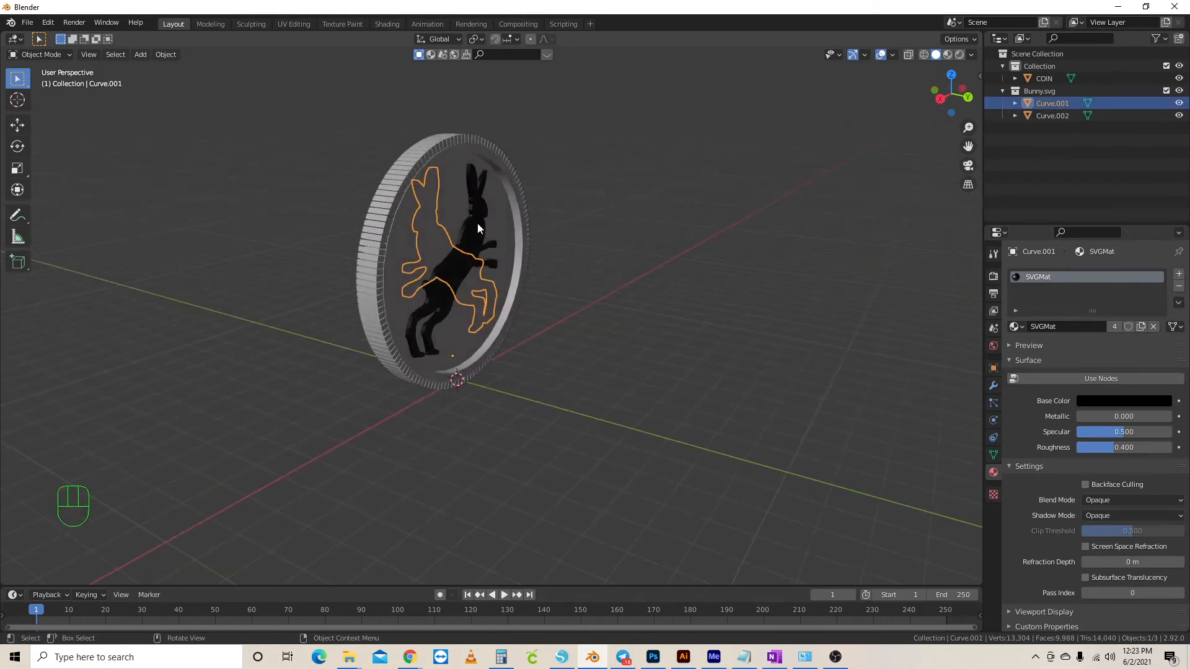
pyautogui.keyDown('shift'); pyautogui.click(474, 224); pyautogui.keyUp('shift')
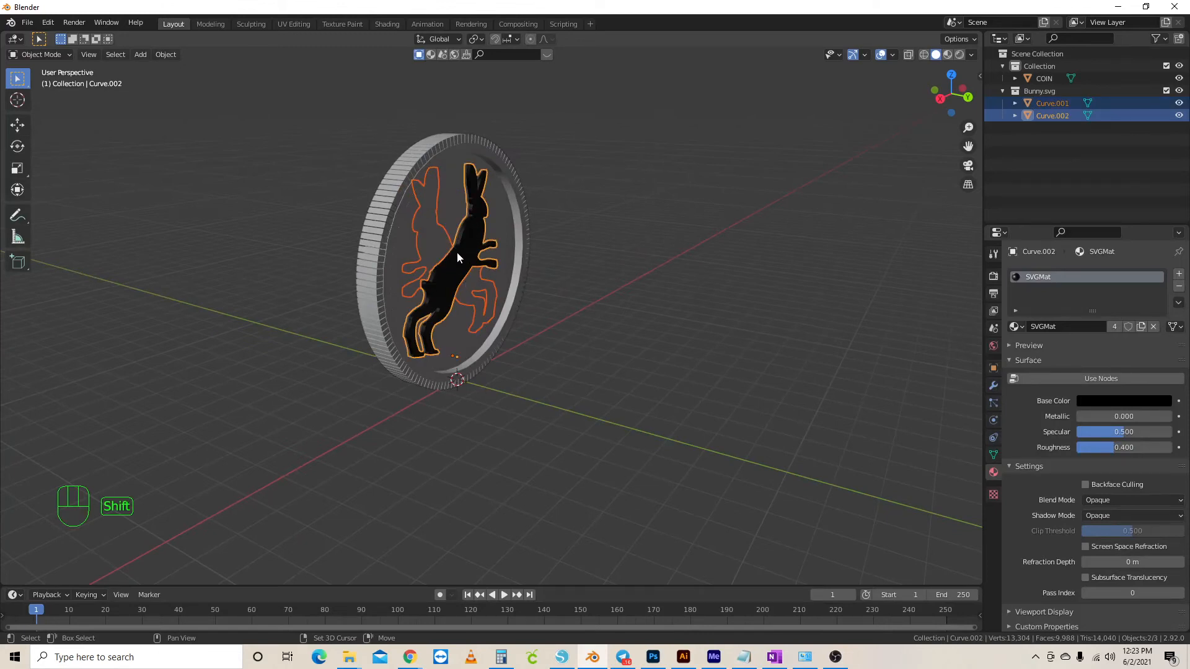
pyautogui.keyDown('shift'); pyautogui.click(507, 211); pyautogui.keyUp('shift')
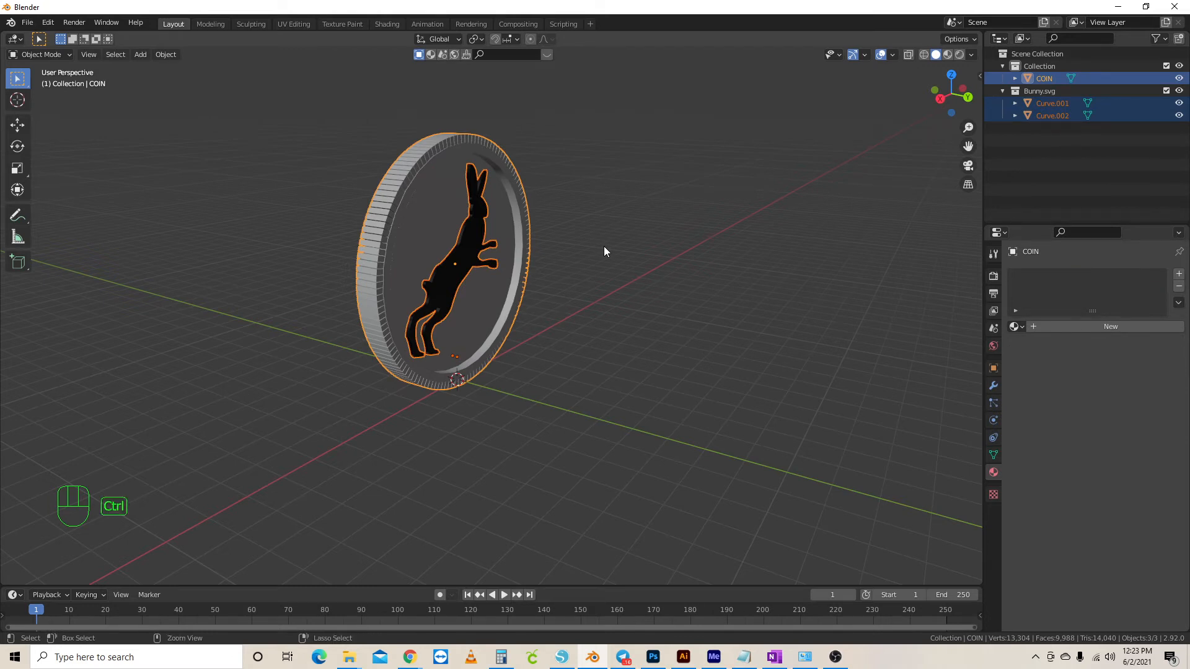
pyautogui.hotkey('ctrl', 'j')
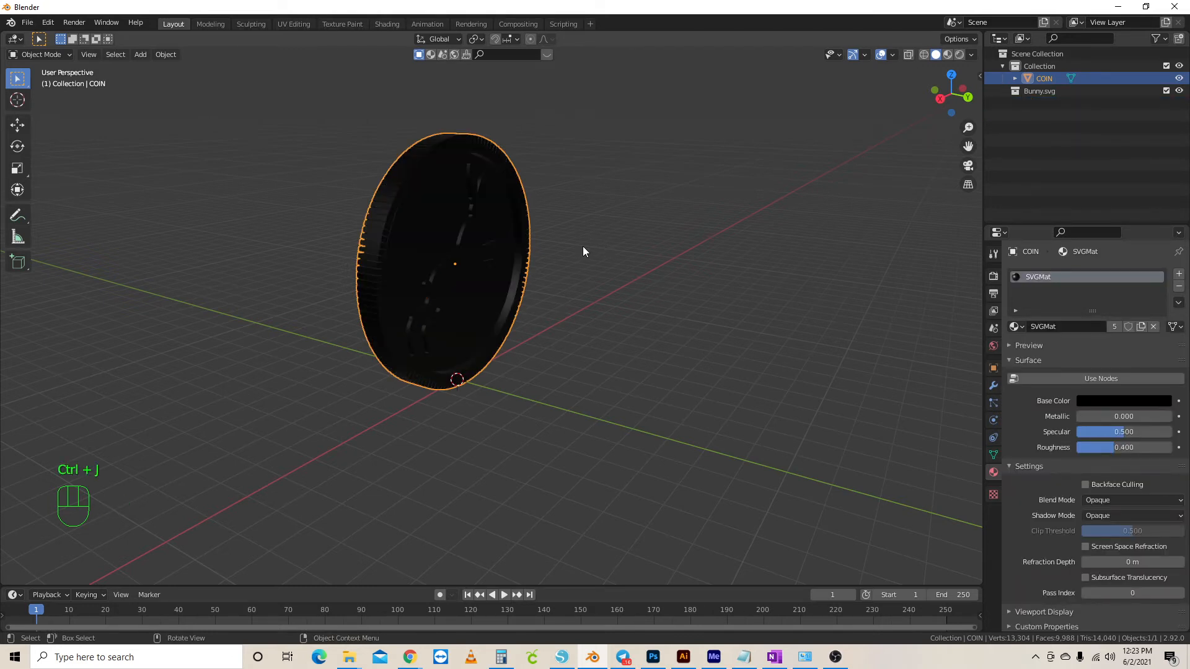
# Remove the SVGMat material slot from the joined coin
pyautogui.moveTo(584, 250); pyautogui.dragTo(783, 247, button='middle')
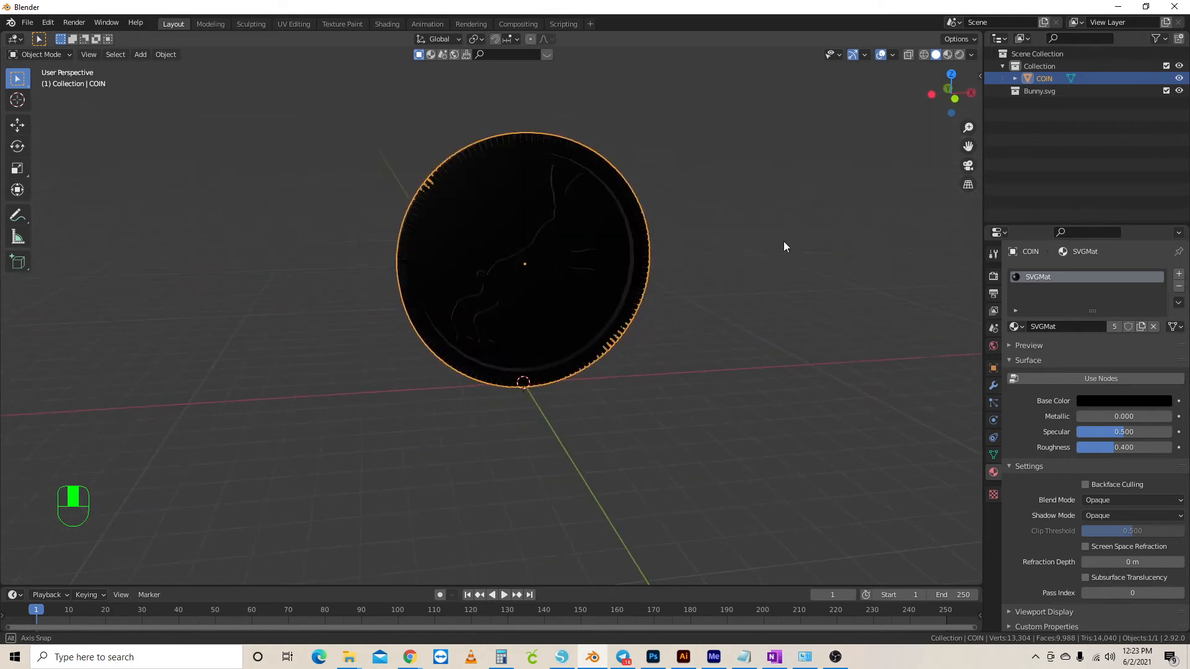
pyautogui.moveTo(585, 292); pyautogui.dragTo(648, 269, button='middle')
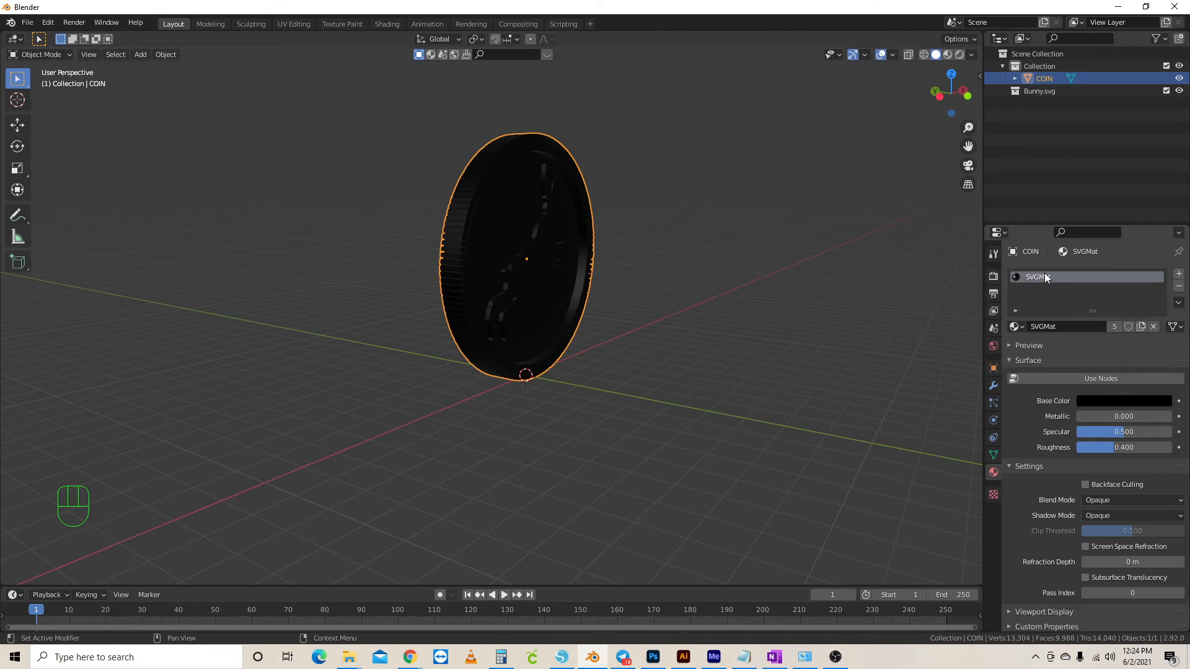
pyautogui.click(1178, 287)
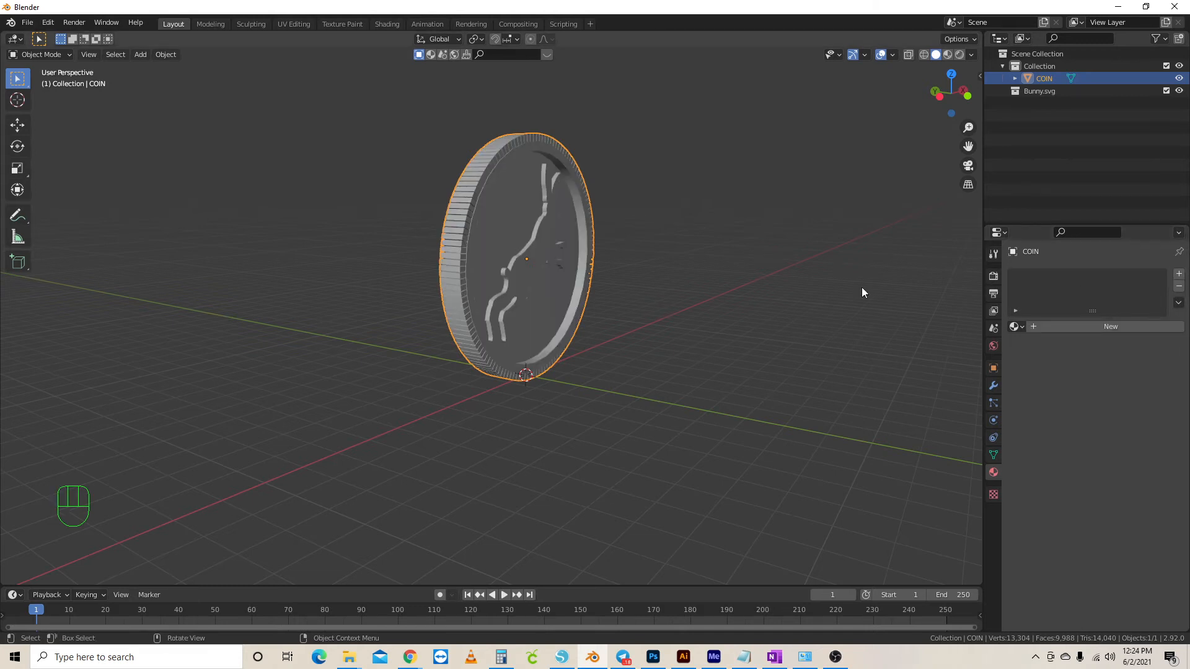
# Create a new material for the coin with a golden yellow base color, metallic 0.691 and specular 0.279
pyautogui.moveTo(665, 276); pyautogui.dragTo(349, 287, button='middle')
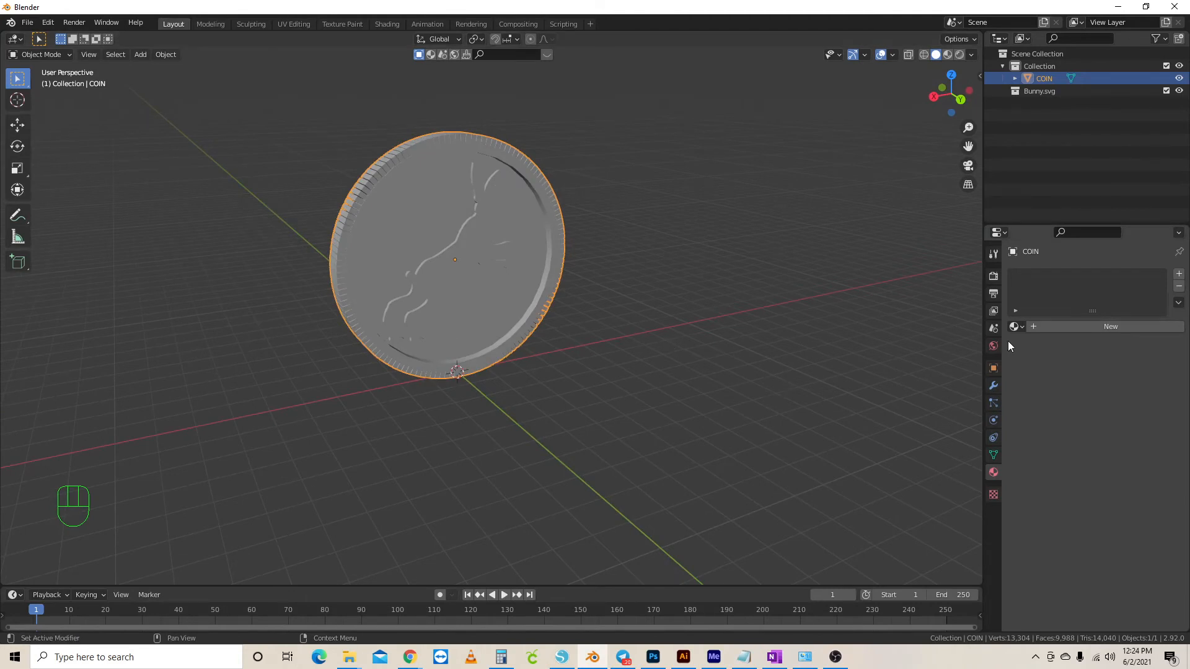
pyautogui.click(1106, 326)
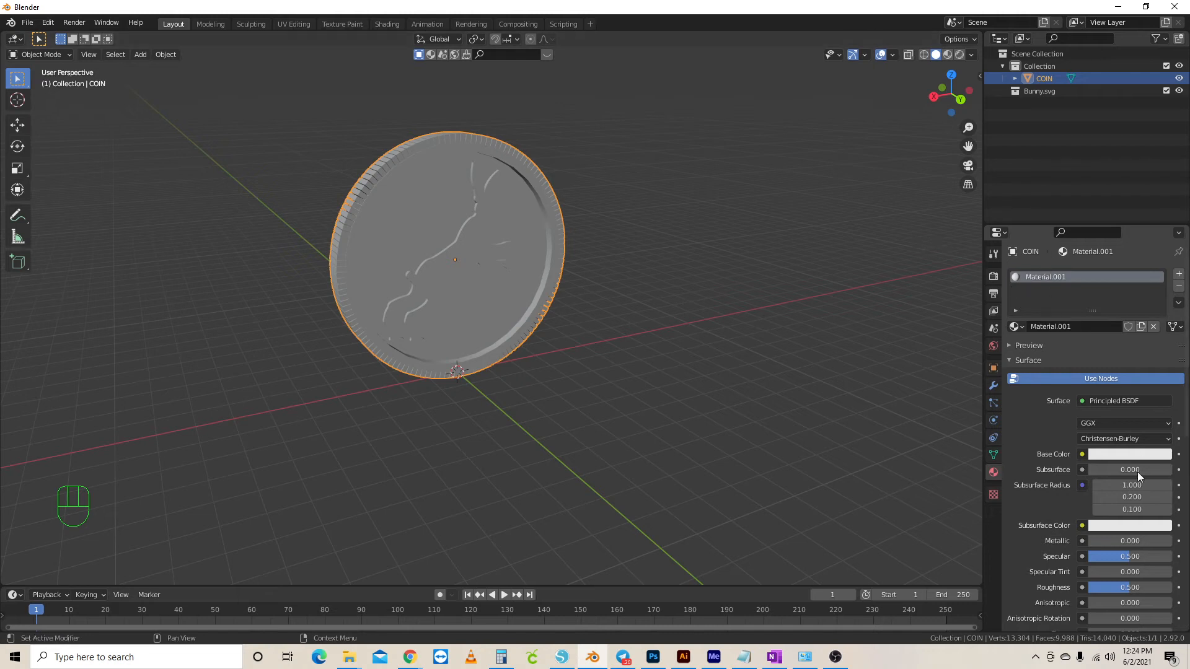
pyautogui.click(1120, 450)
pyautogui.click(1108, 456)
pyautogui.moveTo(1104, 322); pyautogui.dragTo(1083, 349)
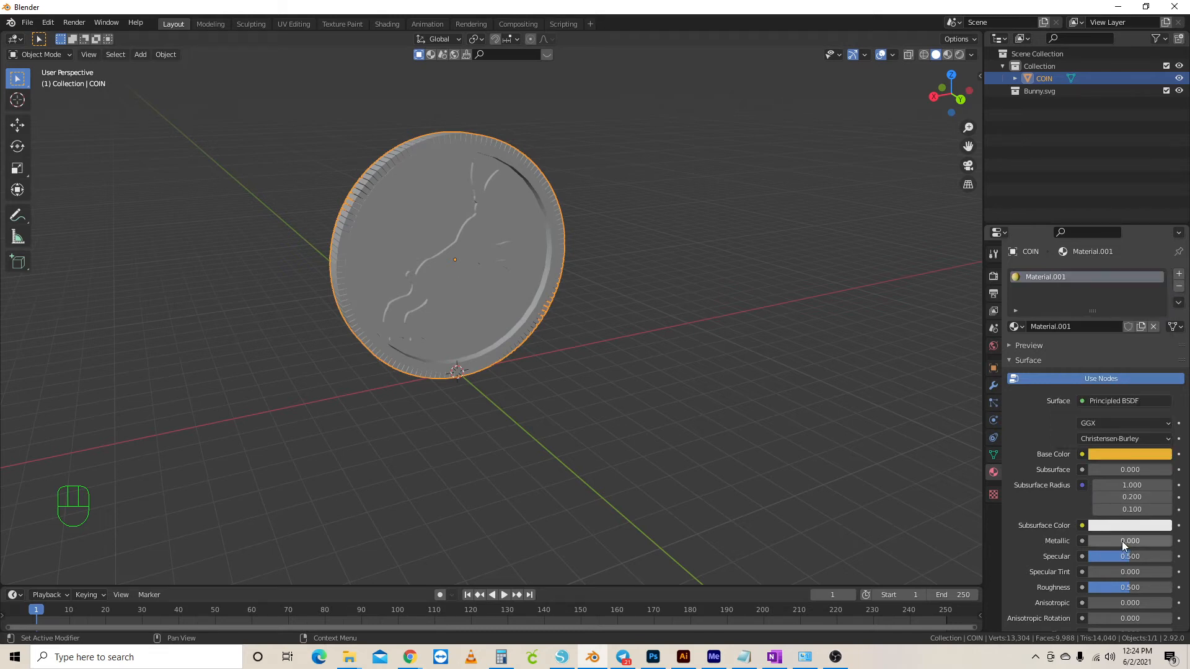
pyautogui.moveTo(1121, 540)
pyautogui.mouseDown()
pyautogui.moveTo(1145, 541)
pyautogui.moveTo(1127, 557)
pyautogui.mouseUp()
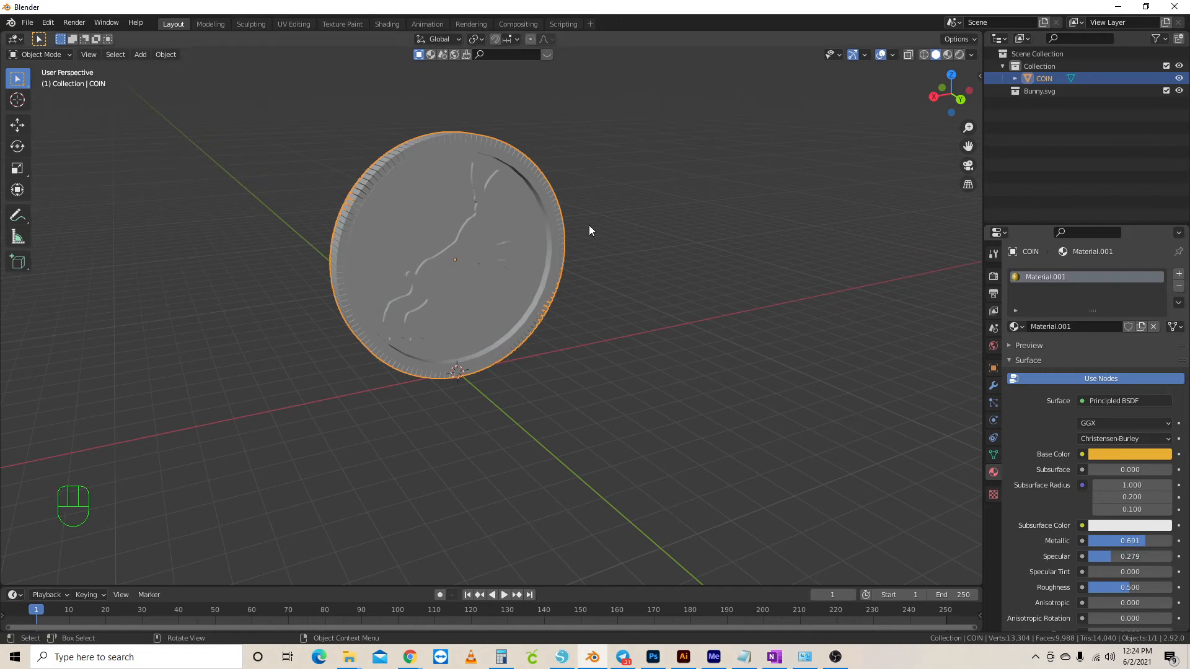
# Switch the viewport to rendered shading and disable the Scene World lighting option
pyautogui.moveTo(589, 231); pyautogui.dragTo(796, 233, button='middle')
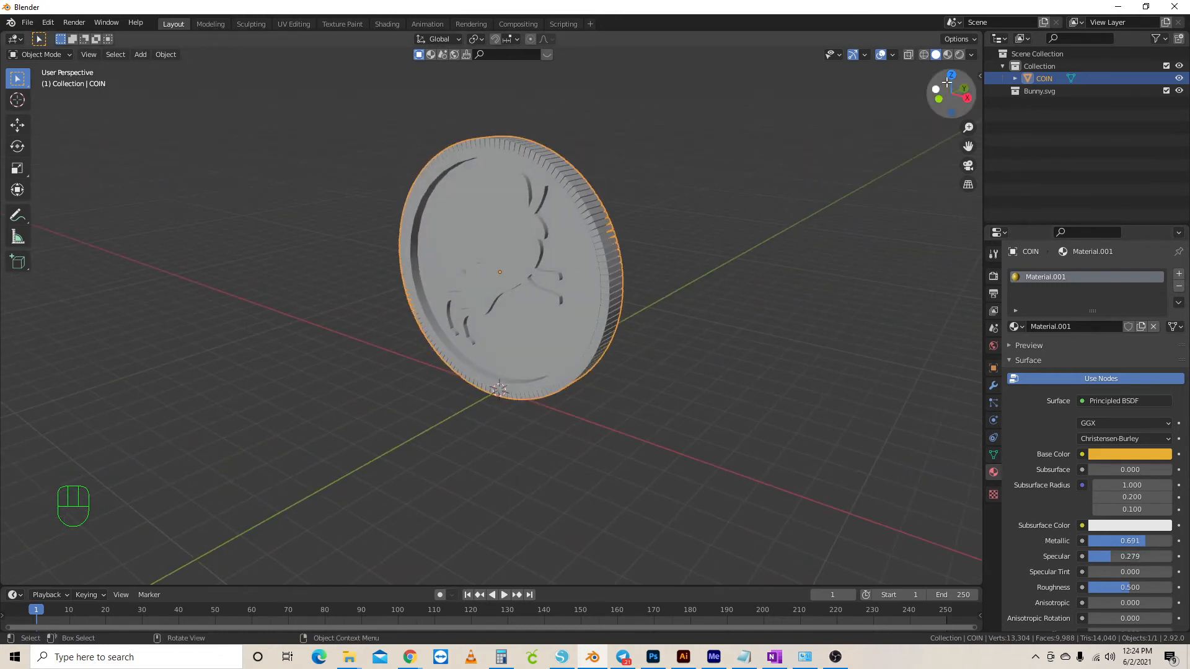
pyautogui.click(923, 55)
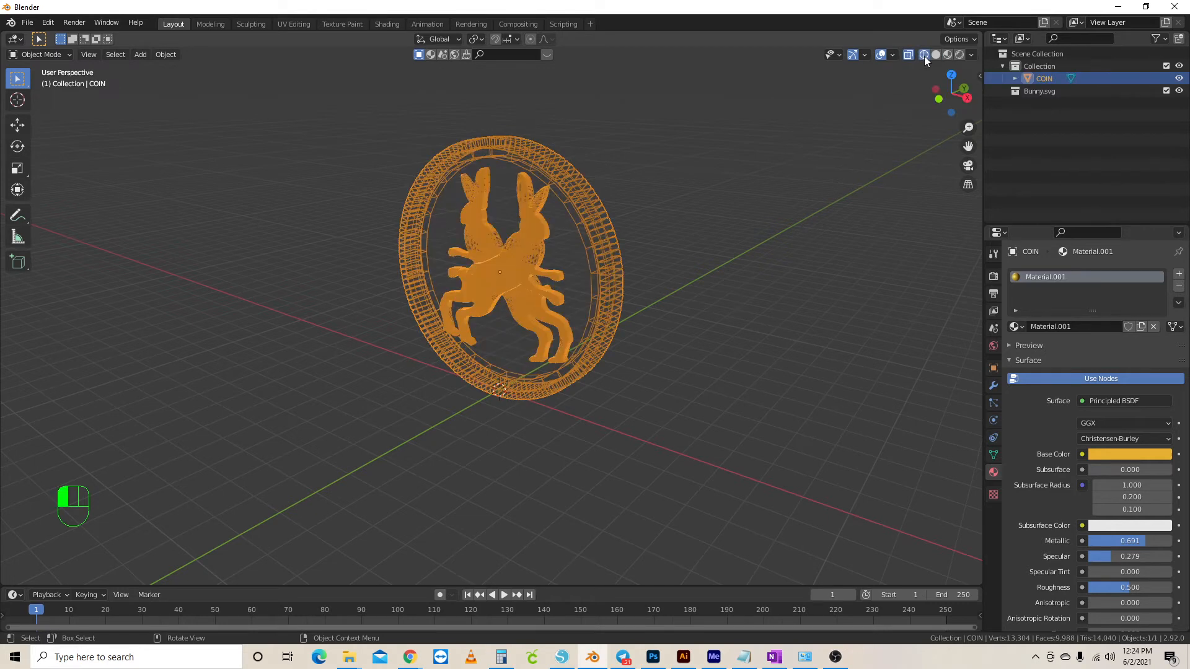
pyautogui.click(936, 55)
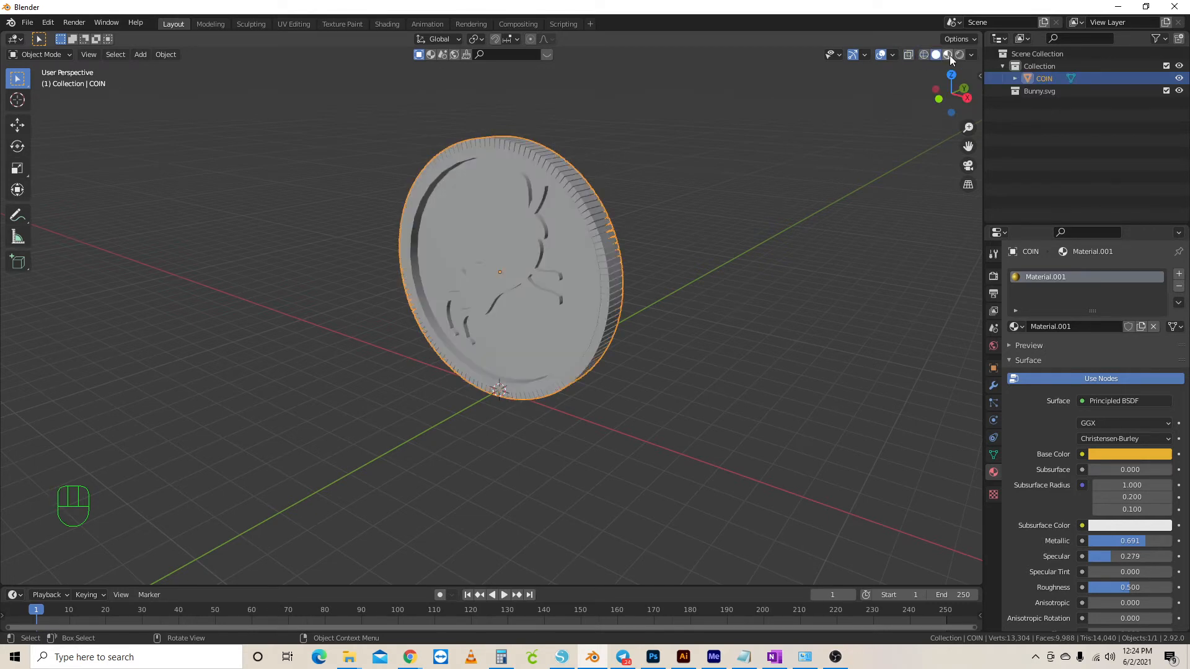
pyautogui.click(949, 54)
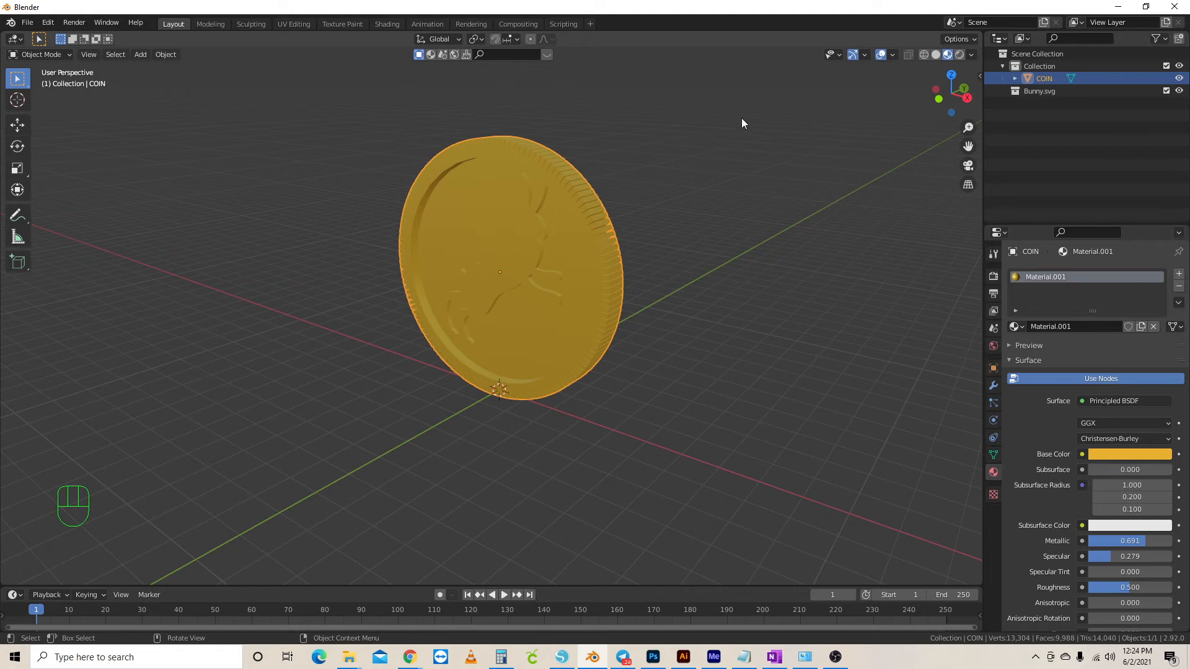
pyautogui.click(960, 54)
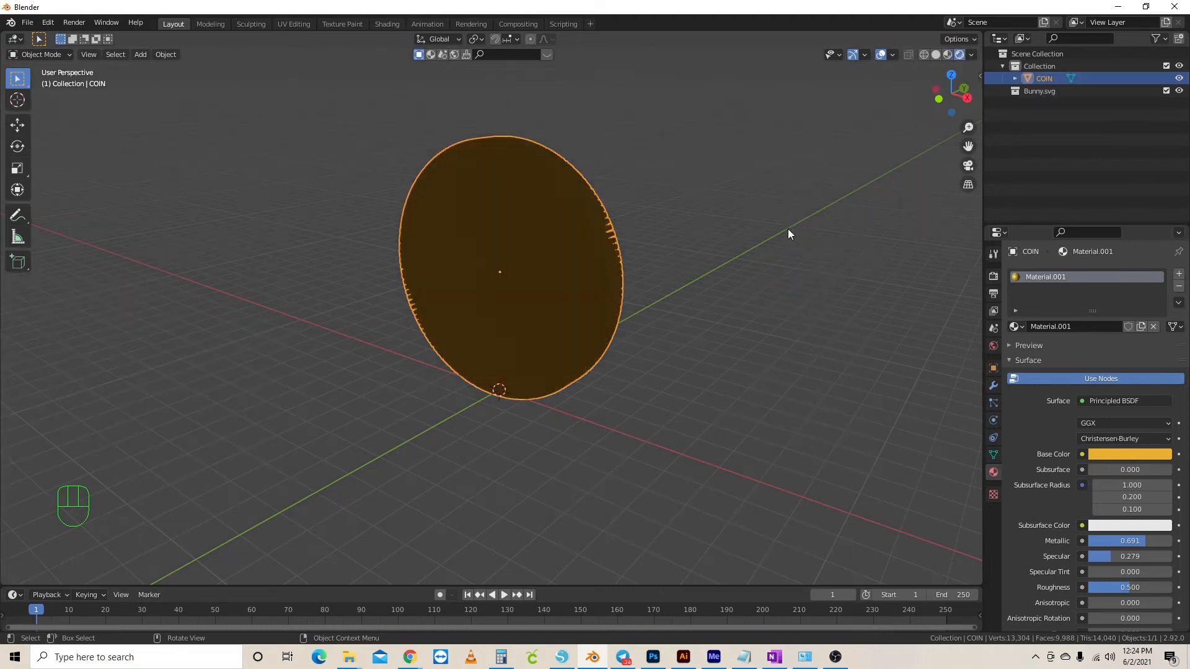
pyautogui.moveTo(788, 233)
pyautogui.mouseDown(button='middle')
pyautogui.moveTo(643, 220)
pyautogui.moveTo(868, 171)
pyautogui.mouseUp(button='middle')
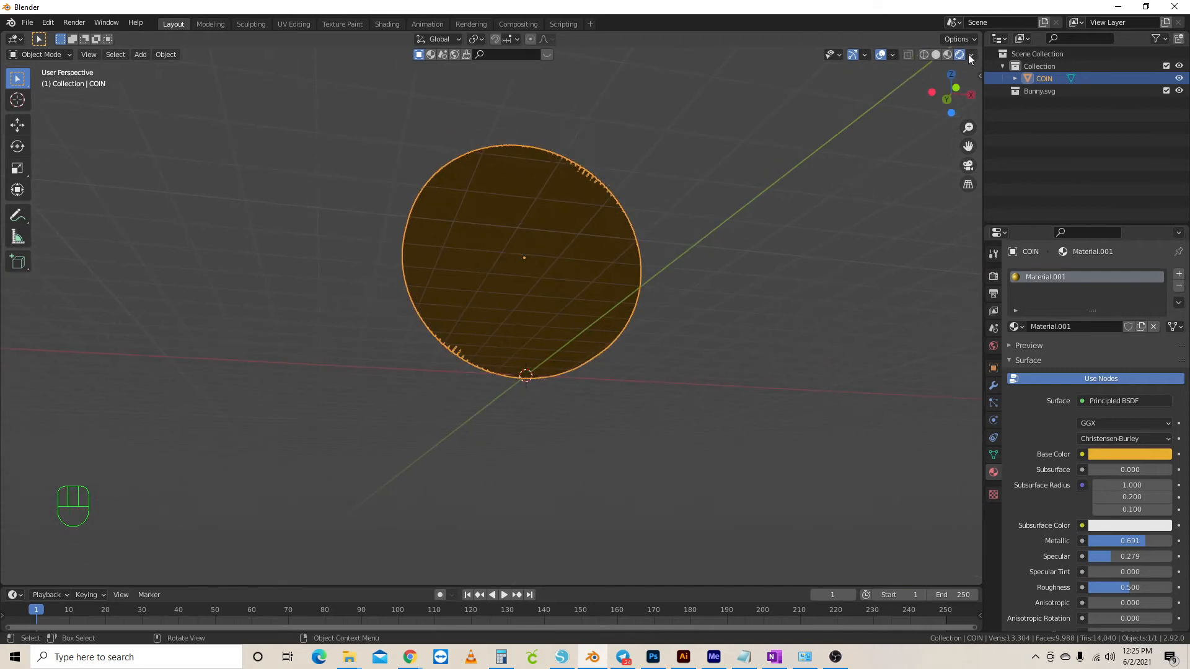
pyautogui.click(971, 55)
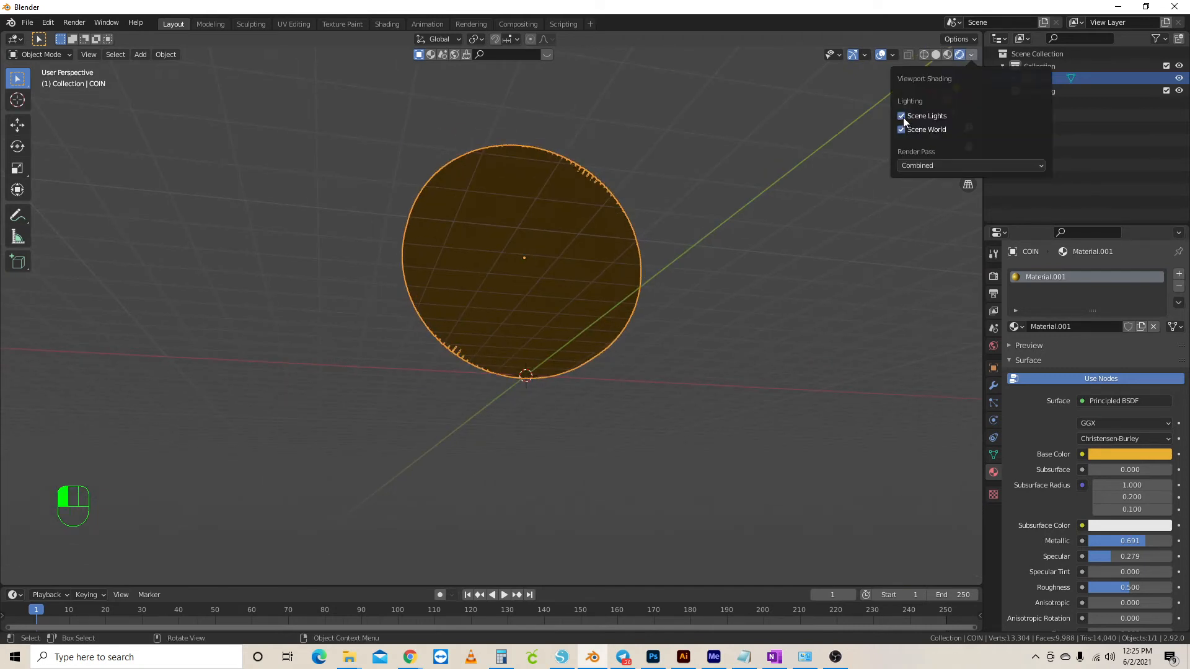
pyautogui.click(901, 130)
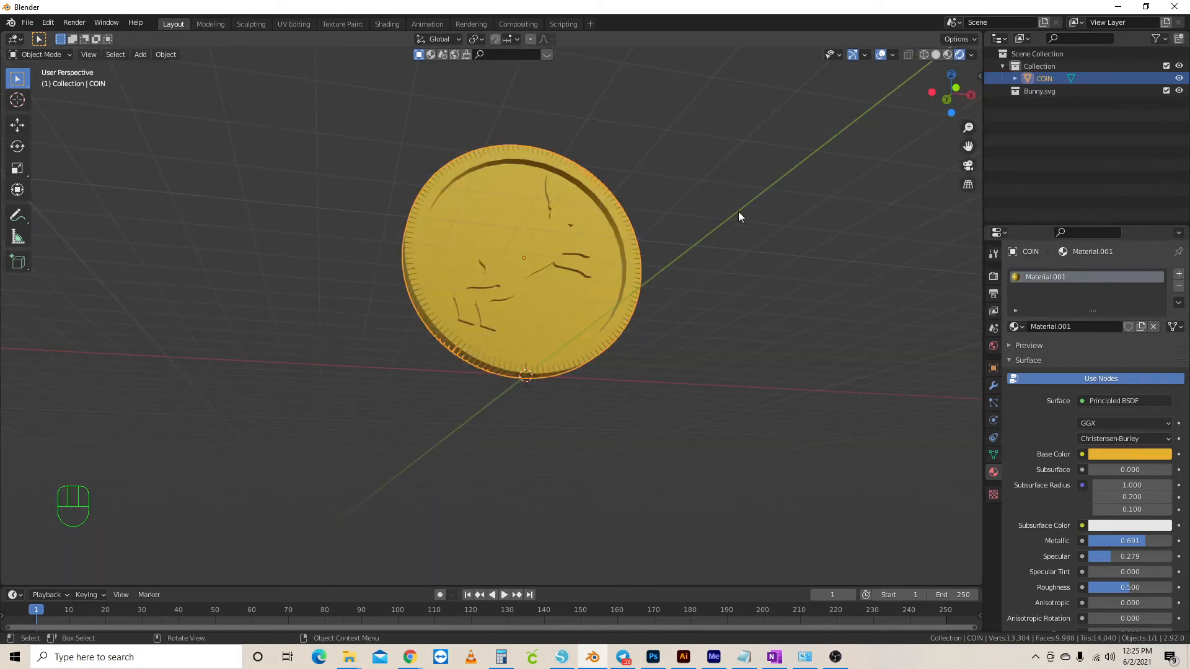
# Lower the roughness of the coin's gold material to 0.279
pyautogui.moveTo(738, 214); pyautogui.dragTo(523, 271, button='middle')
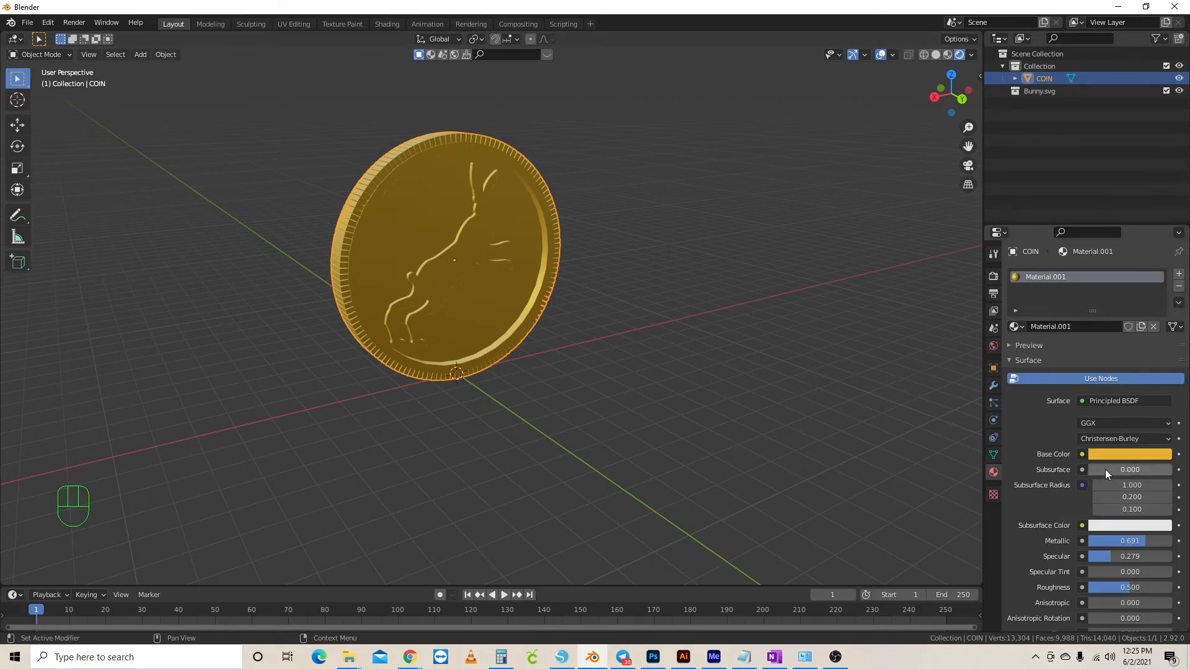
pyautogui.scroll(-2, 1121, 567)
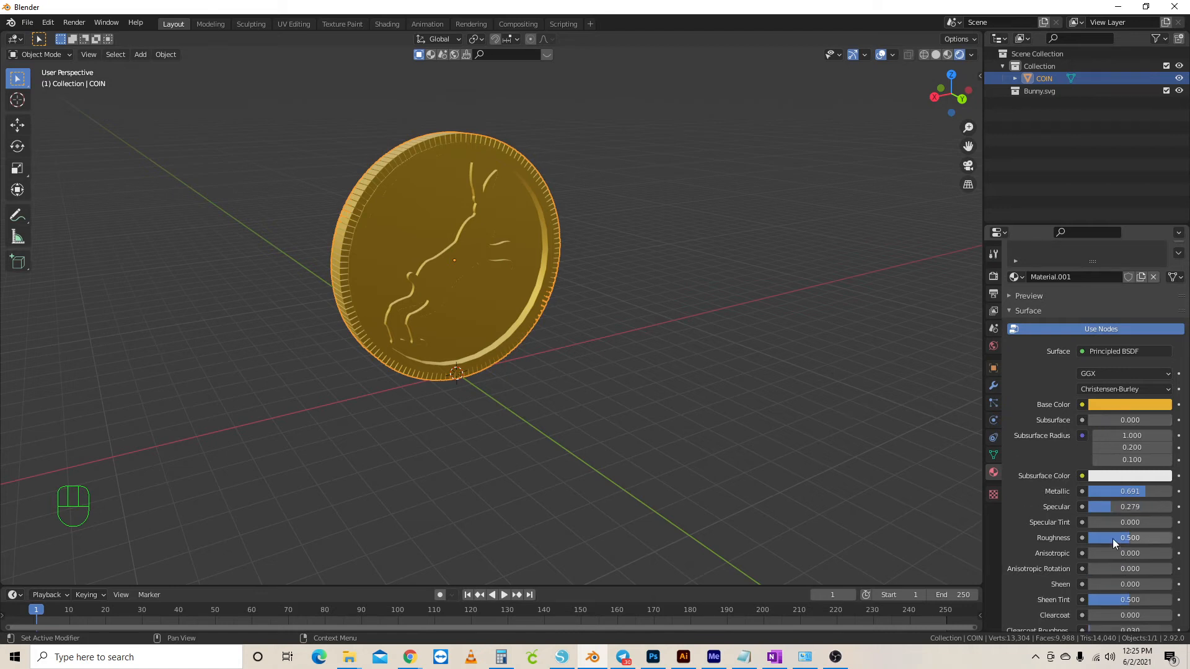
pyautogui.moveTo(1113, 538); pyautogui.dragTo(1094, 537)
pyautogui.moveTo(655, 252); pyautogui.dragTo(376, 239, button='middle')
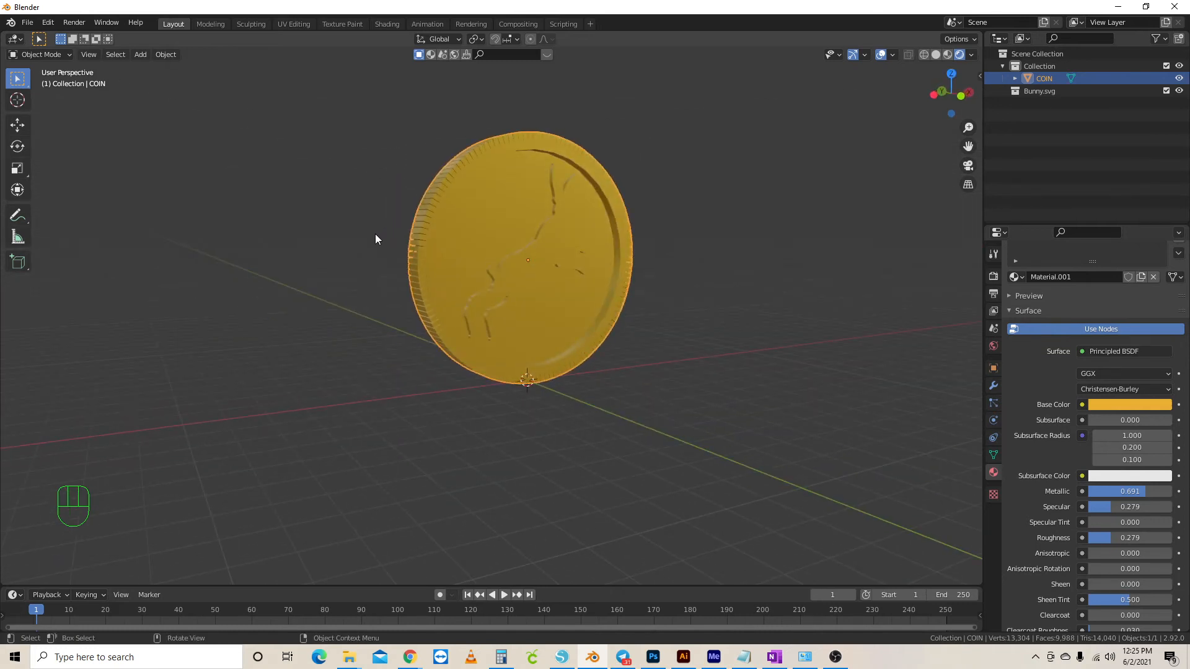
# Add a plane under the coin and scale it up by about 10.1, then by about 3.5
pyautogui.press('KP_1')
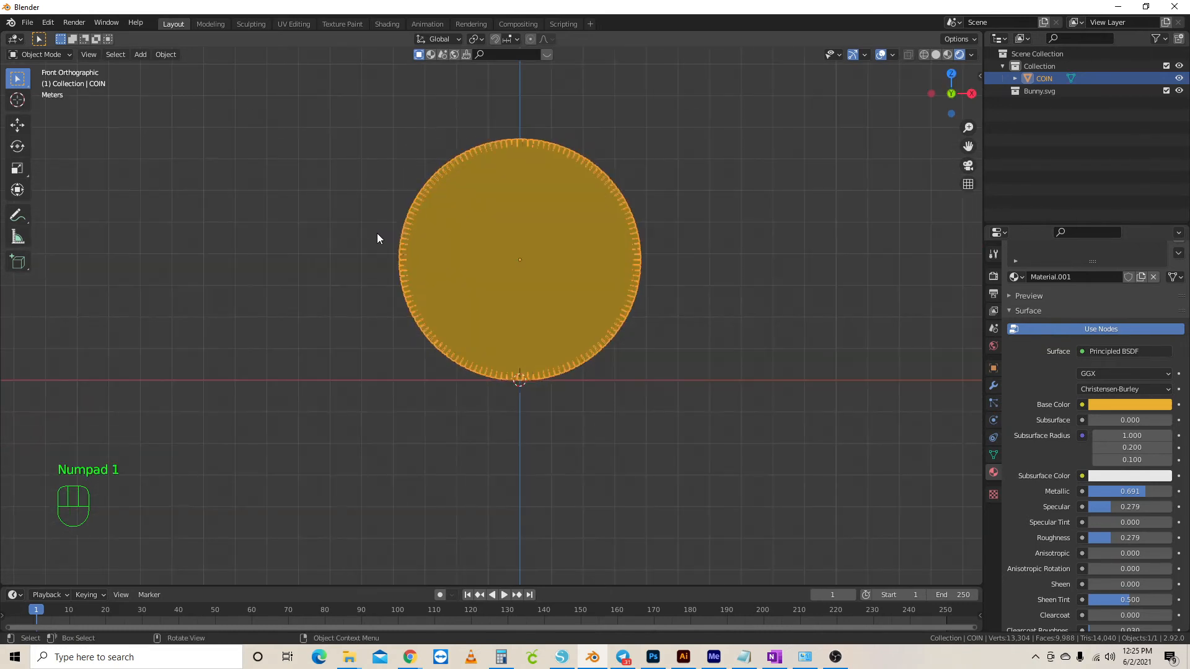
pyautogui.moveTo(580, 278)
pyautogui.mouseDown(button='middle')
pyautogui.moveTo(586, 244)
pyautogui.moveTo(587, 281)
pyautogui.moveTo(605, 276)
pyautogui.moveTo(579, 257)
pyautogui.moveTo(592, 255)
pyautogui.moveTo(555, 267)
pyautogui.moveTo(580, 263)
pyautogui.mouseUp(button='middle')
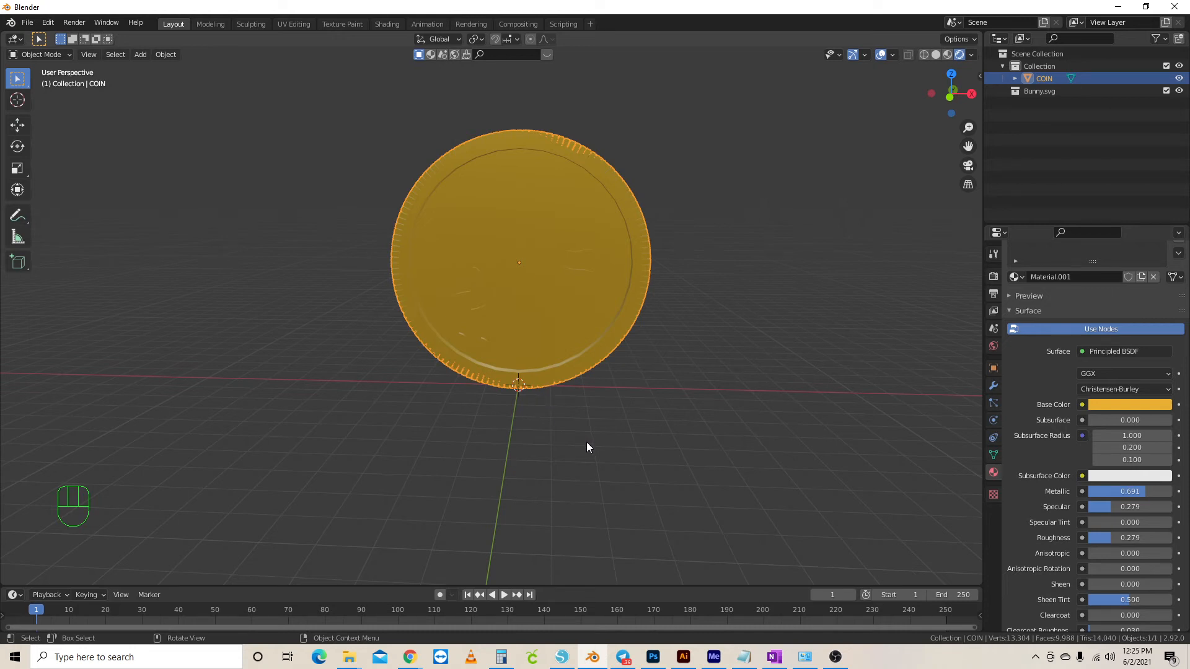
pyautogui.hotkey('shift', 'a')
pyautogui.moveTo(574, 392)
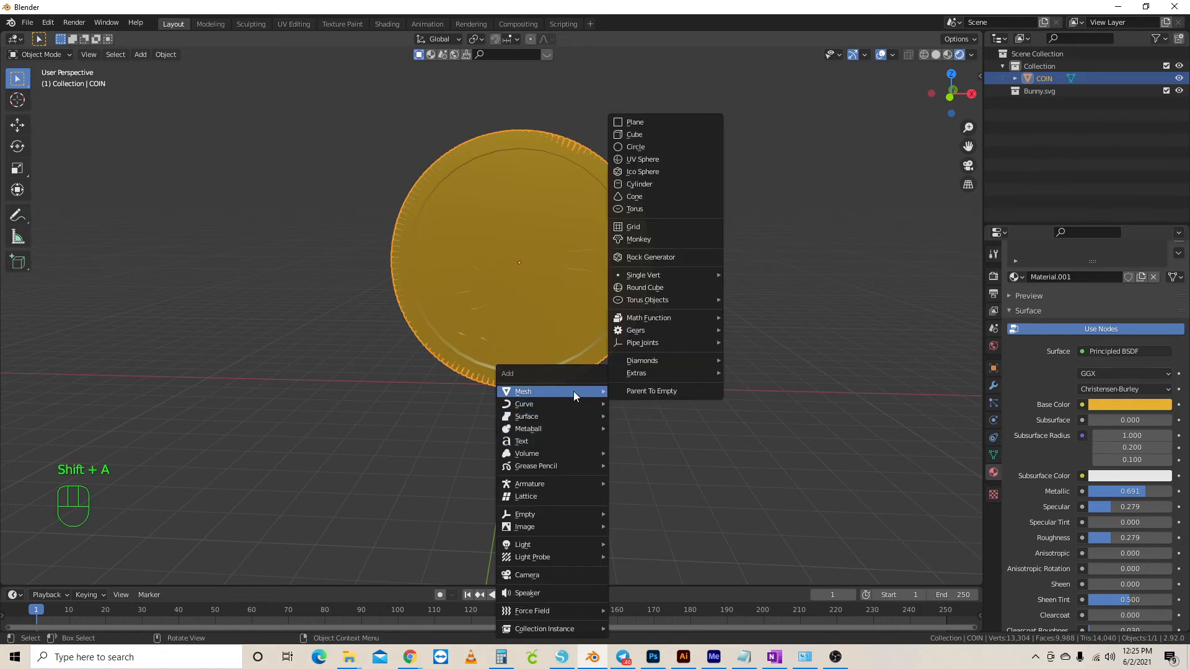
pyautogui.click(628, 121)
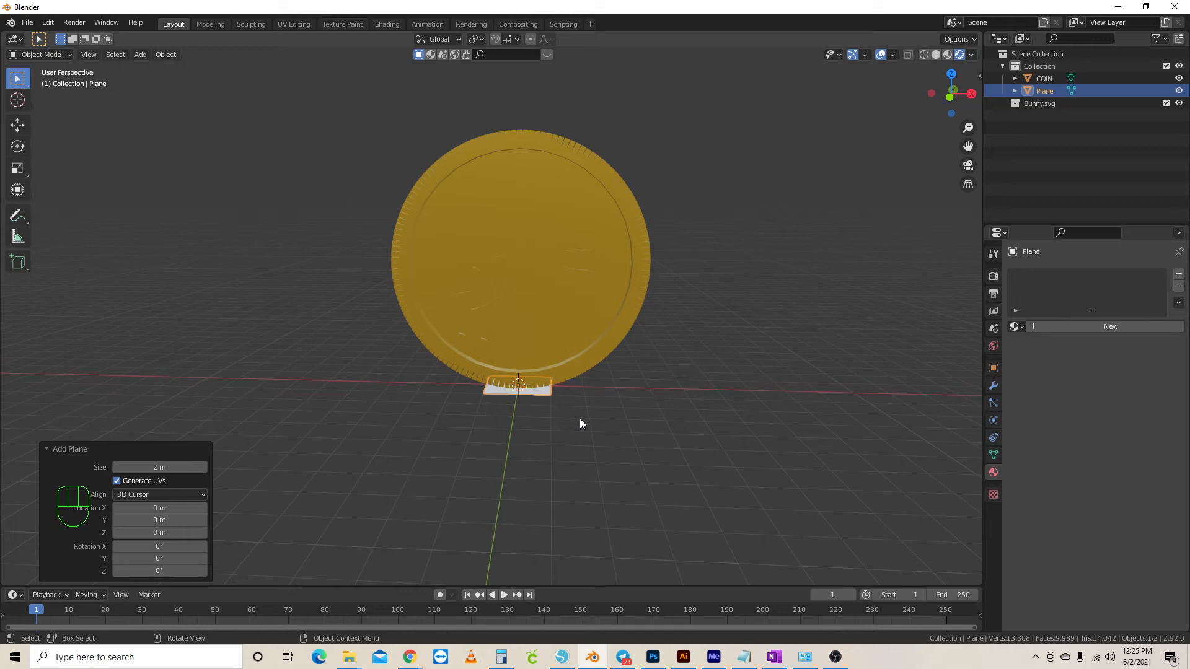
pyautogui.press('s')
pyautogui.click(244, 376)
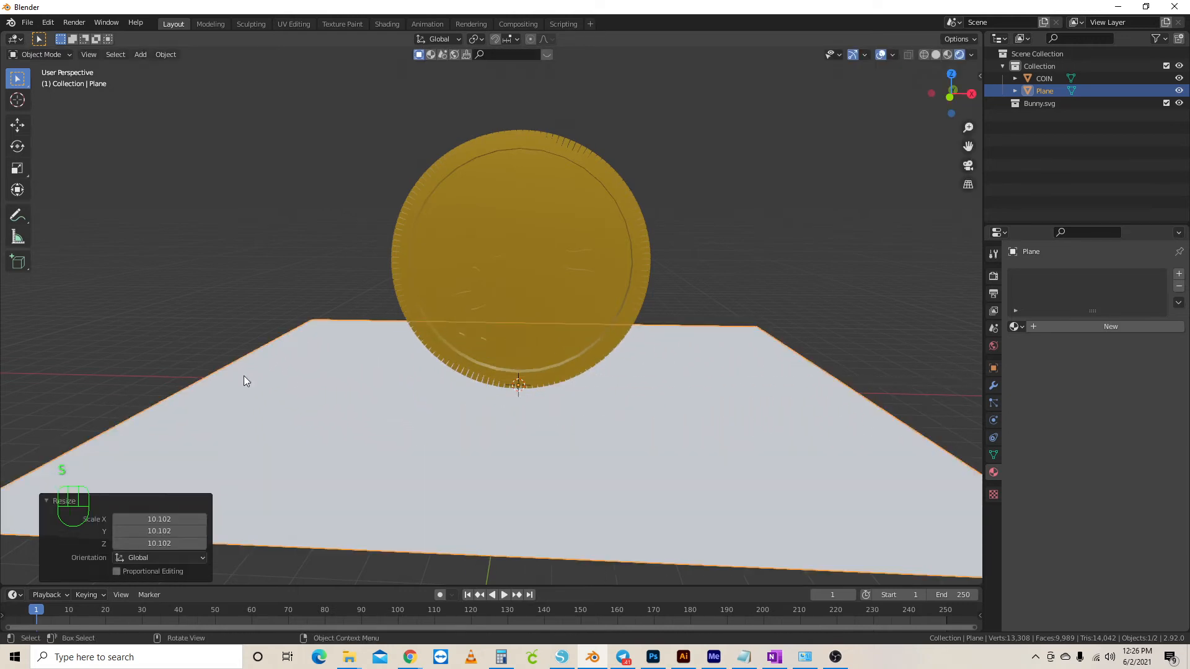
pyautogui.press('s')
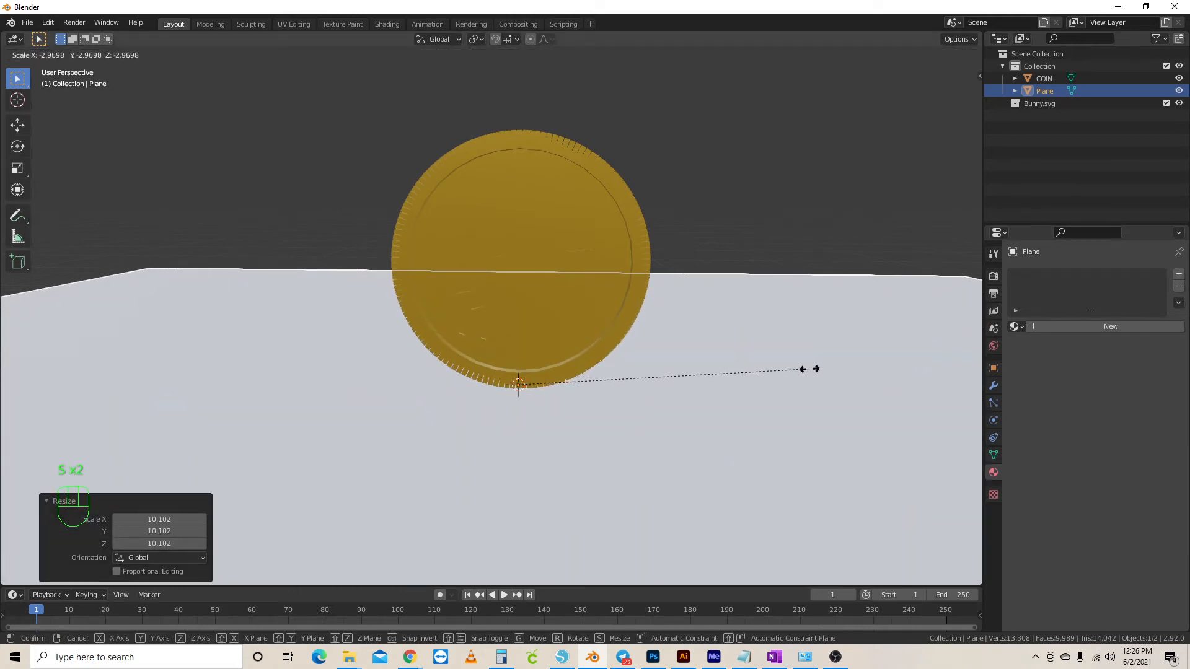
pyautogui.click(866, 381)
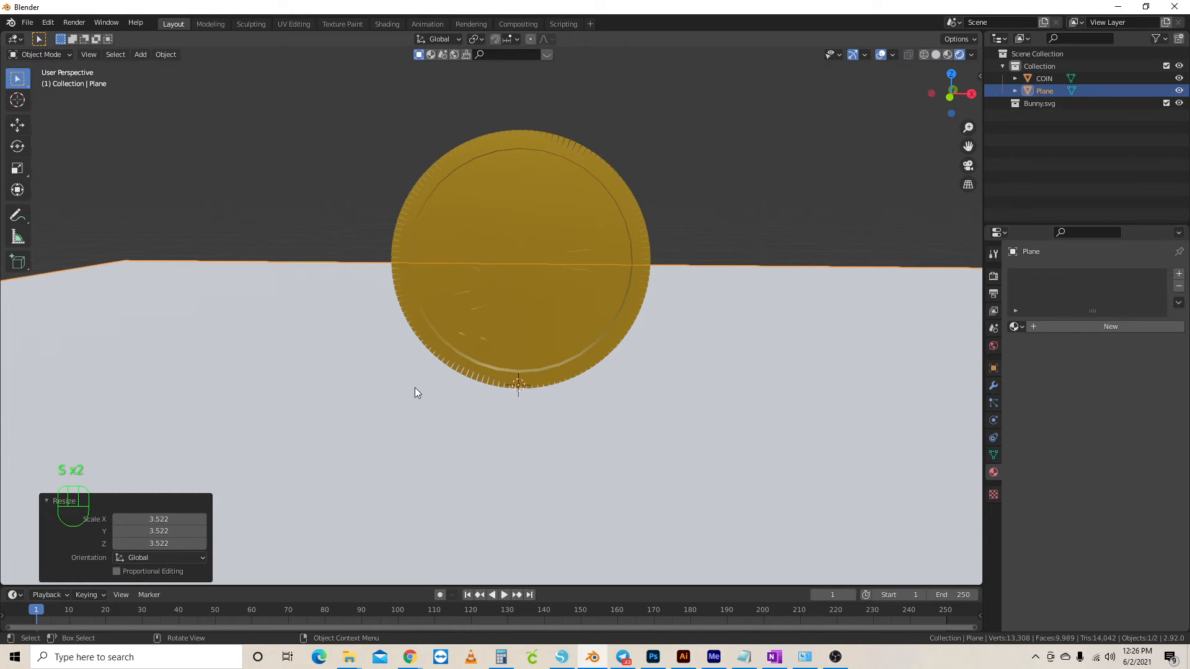
# Extrude the plane's back edge straight up along Z by about 39.8 m to form a back wall
pyautogui.press('Tab')
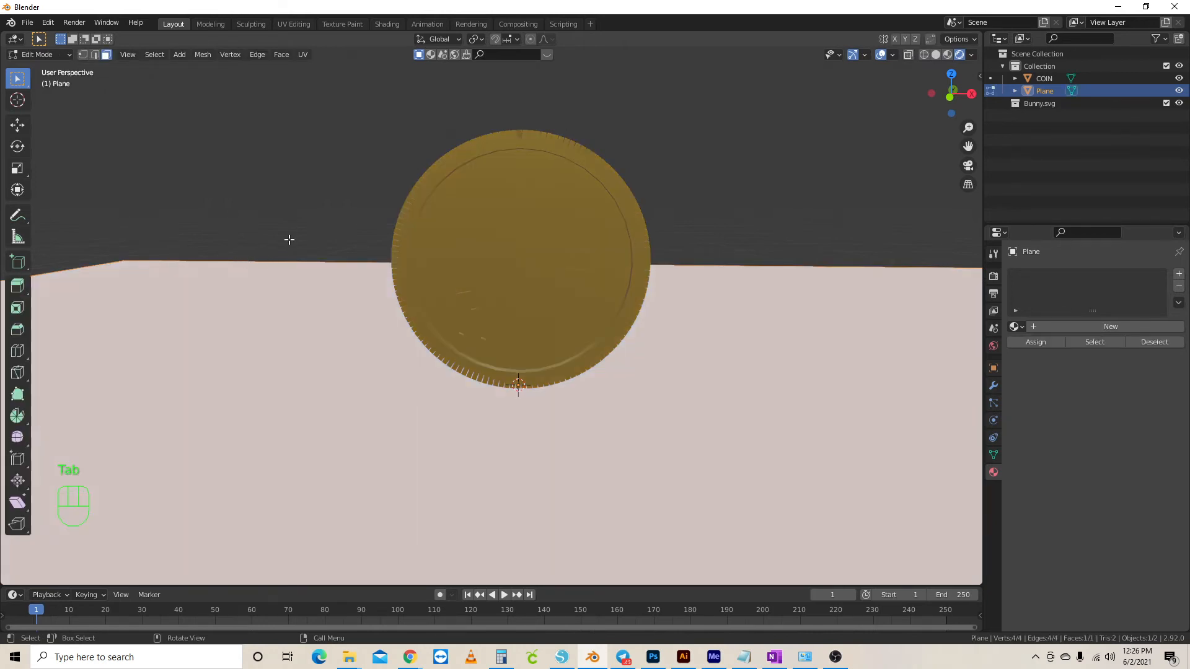
pyautogui.click(310, 260)
pyautogui.press('2')
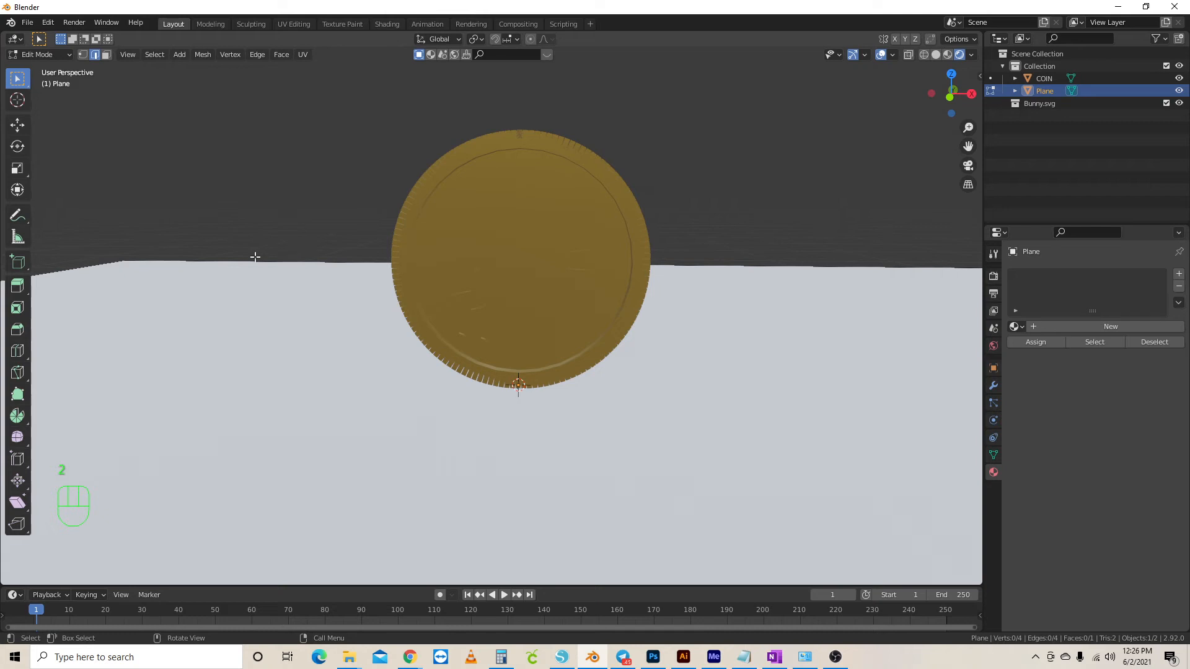
pyautogui.click(290, 266)
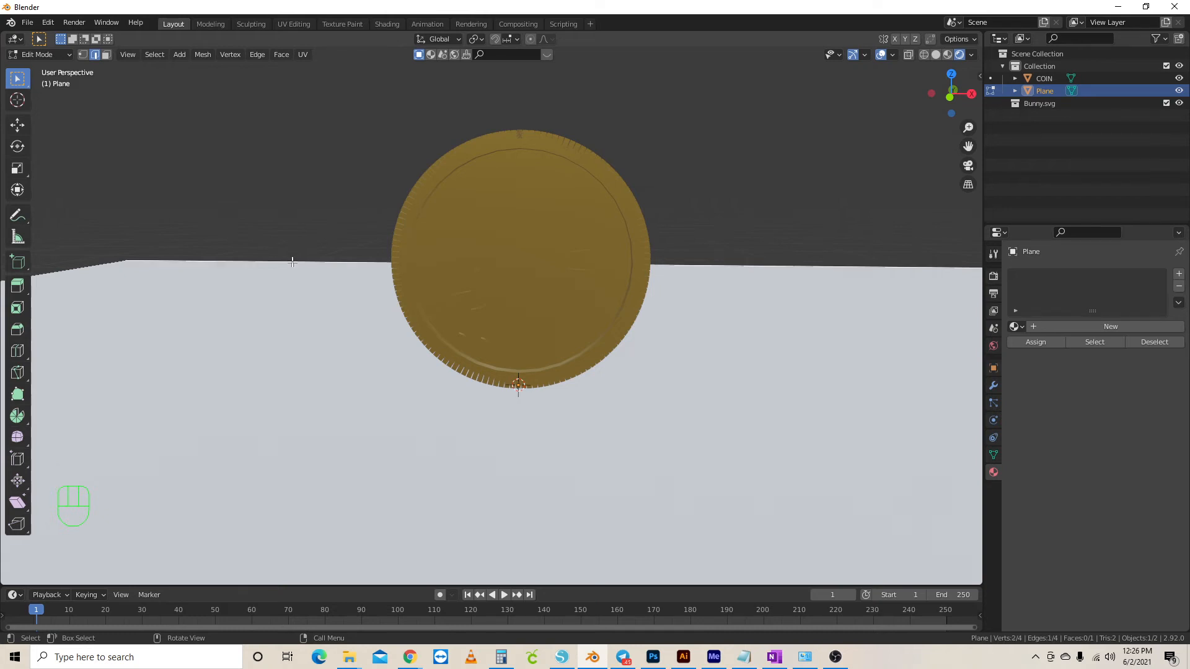
pyautogui.moveTo(350, 268); pyautogui.dragTo(346, 292, button='middle')
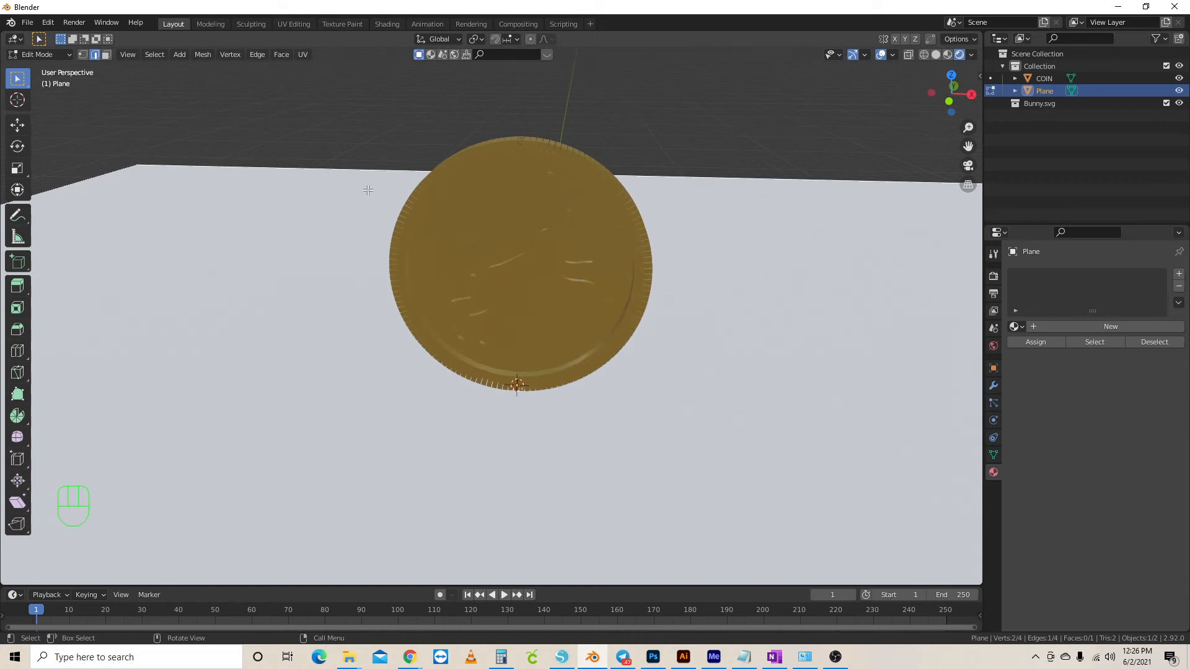
pyautogui.press('e')
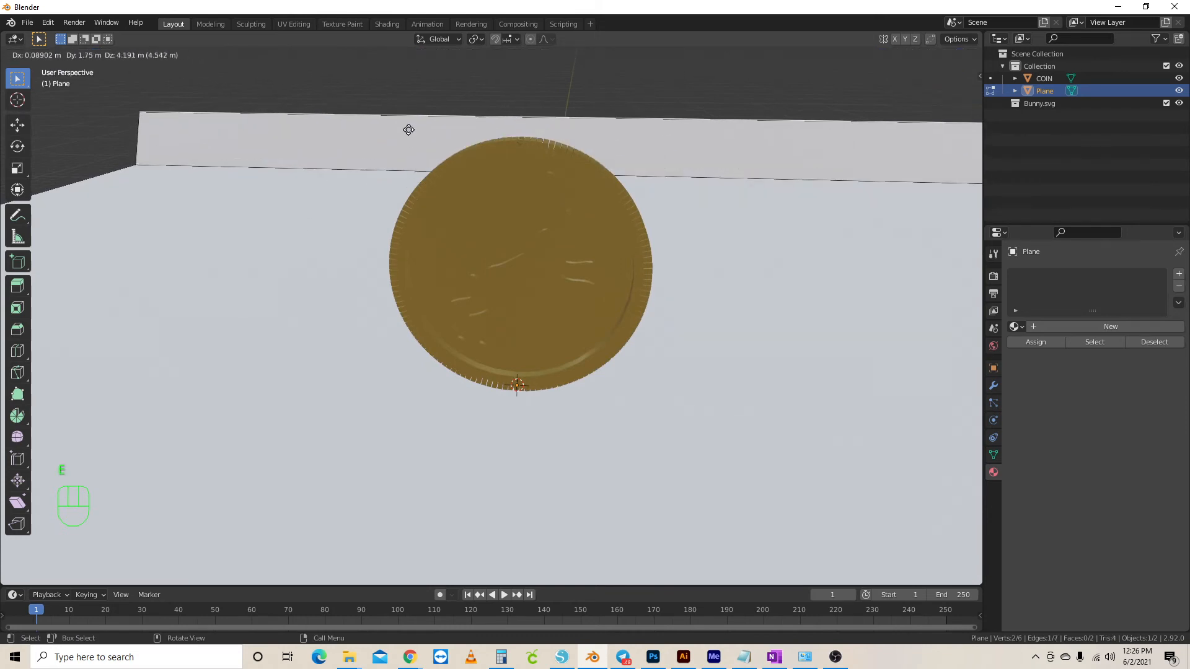
pyautogui.press('z')
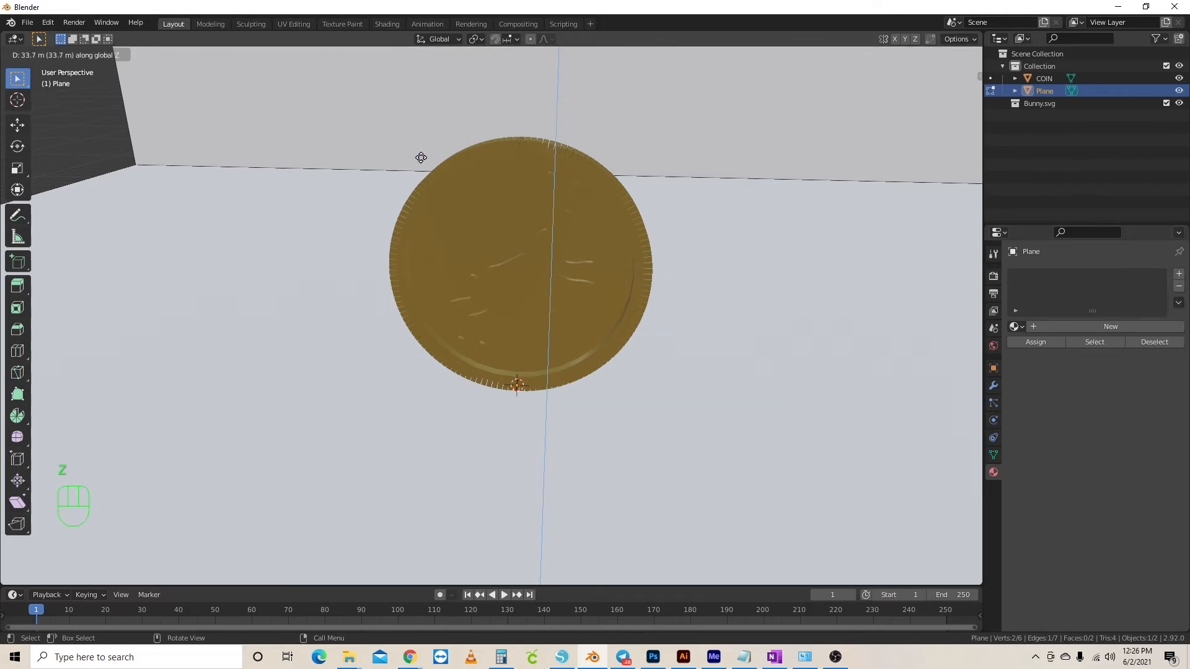
pyautogui.click(416, 561)
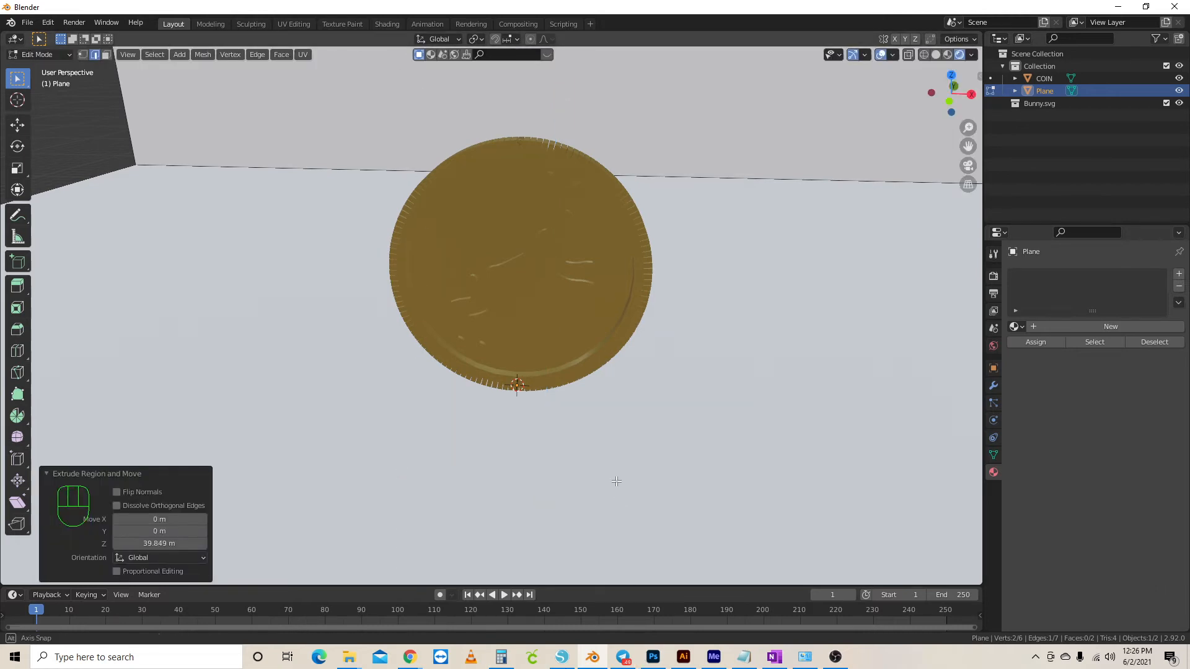
# Bevel the edge between the floor and the back wall with a width of 0.42 m and 15 segments
pyautogui.moveTo(616, 481)
pyautogui.mouseDown(button='middle')
pyautogui.moveTo(622, 399)
pyautogui.moveTo(642, 462)
pyautogui.moveTo(619, 440)
pyautogui.moveTo(563, 444)
pyautogui.moveTo(613, 459)
pyautogui.mouseUp(button='middle')
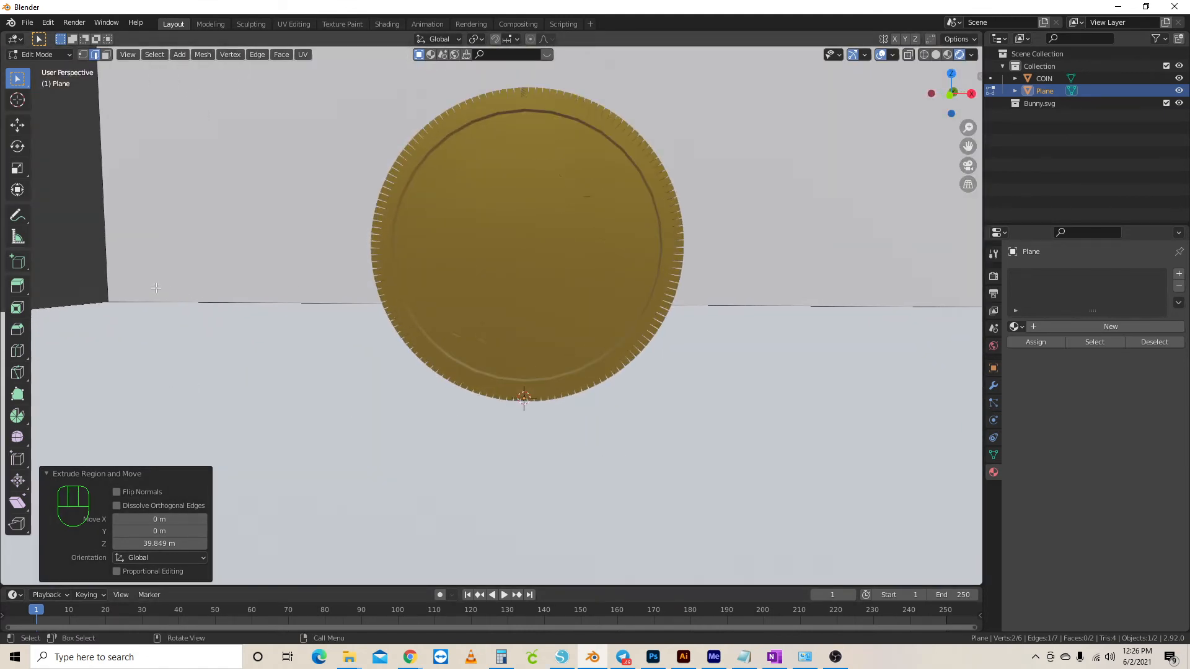
pyautogui.click(717, 304)
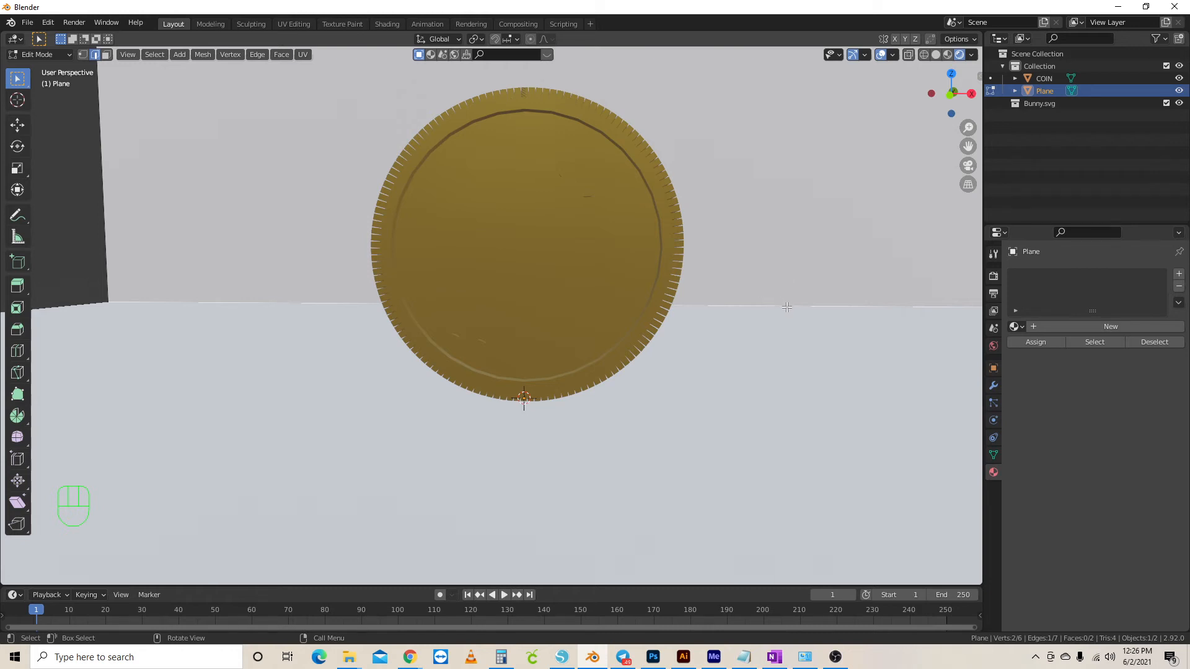
pyautogui.press('ctrl')
pyautogui.hotkey('ctrl', 'b')
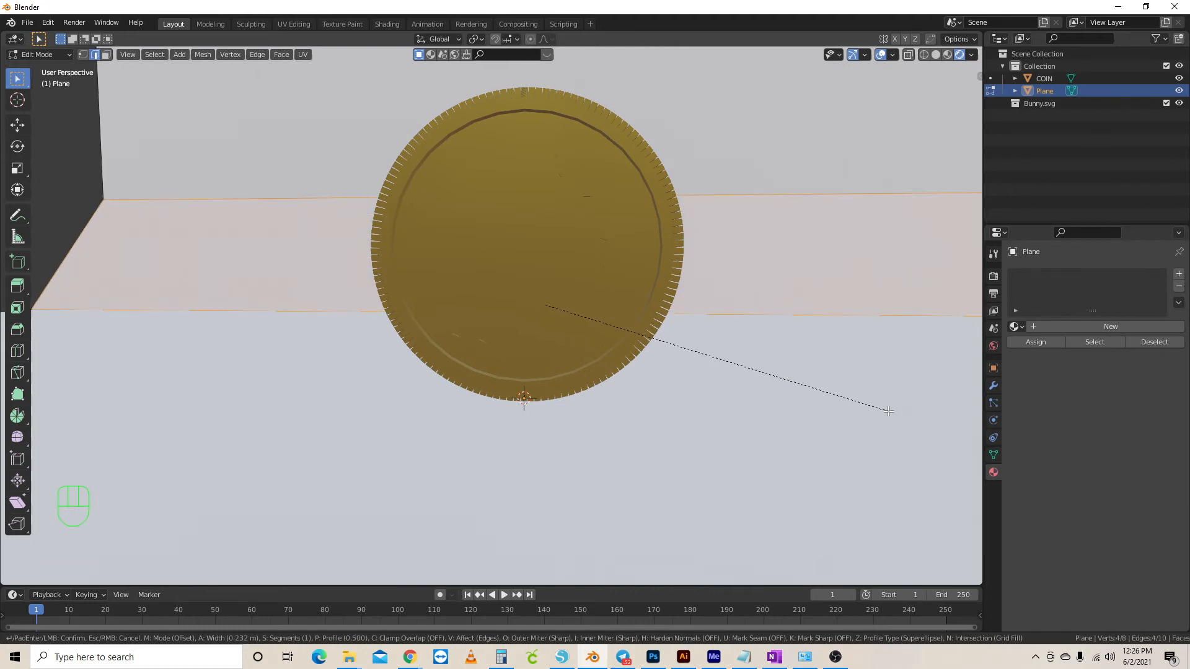
pyautogui.scroll(6, 888, 410)
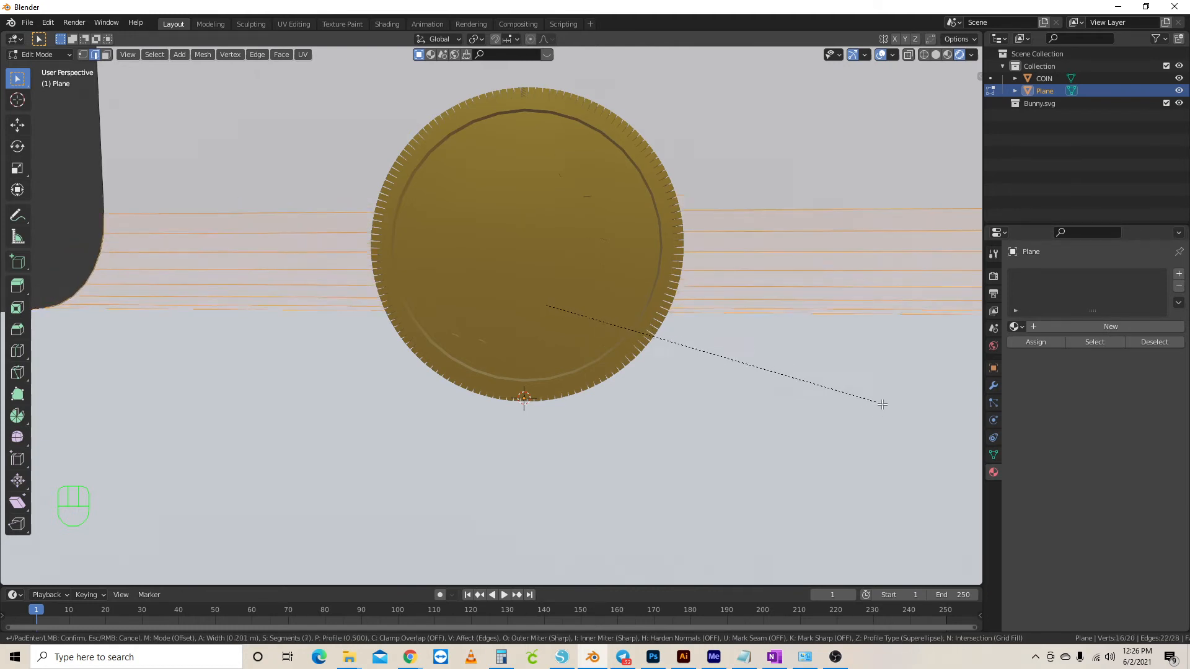
pyautogui.scroll(7, 900, 412)
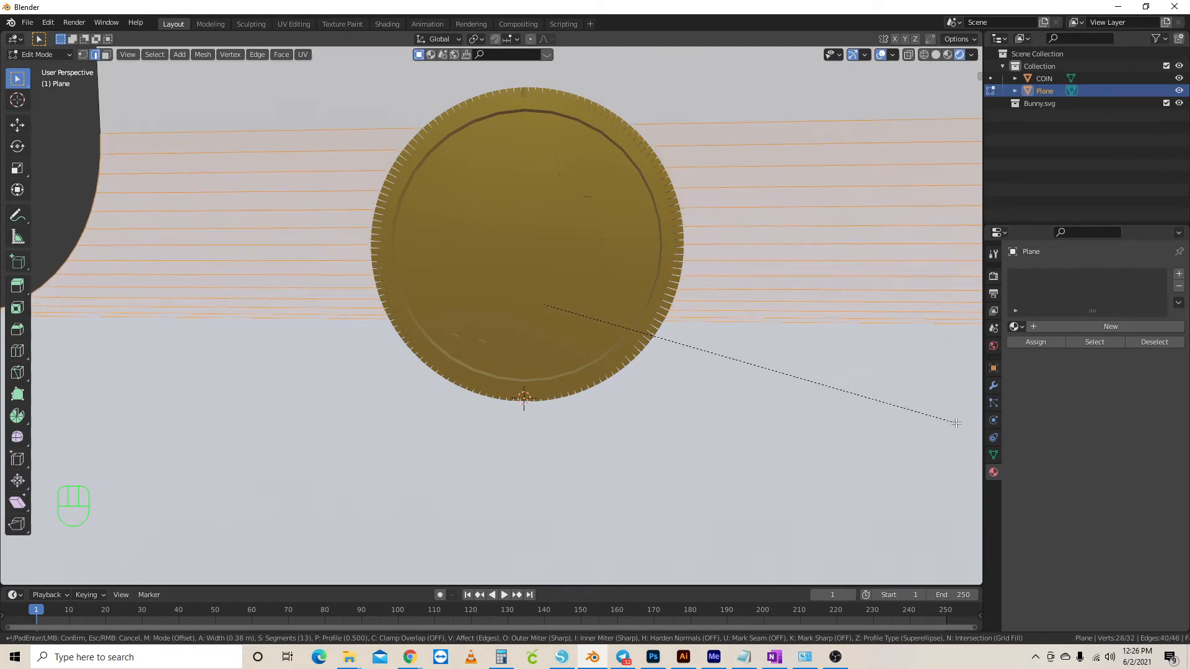
pyautogui.scroll(1, 966, 425)
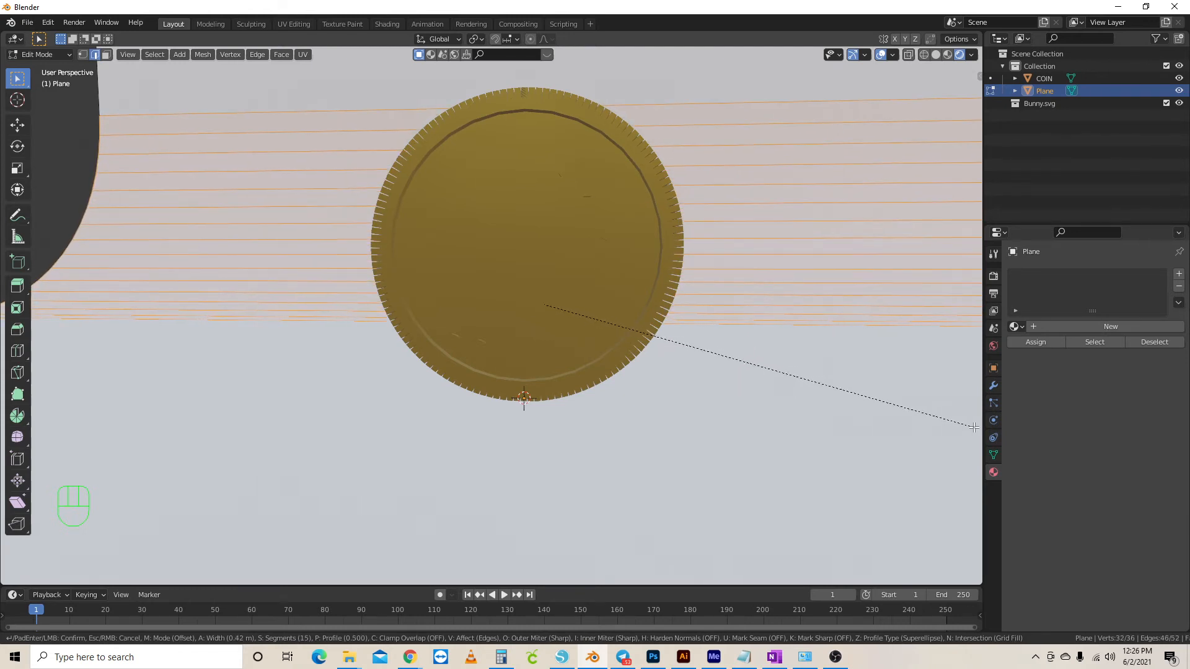
pyautogui.click(973, 428)
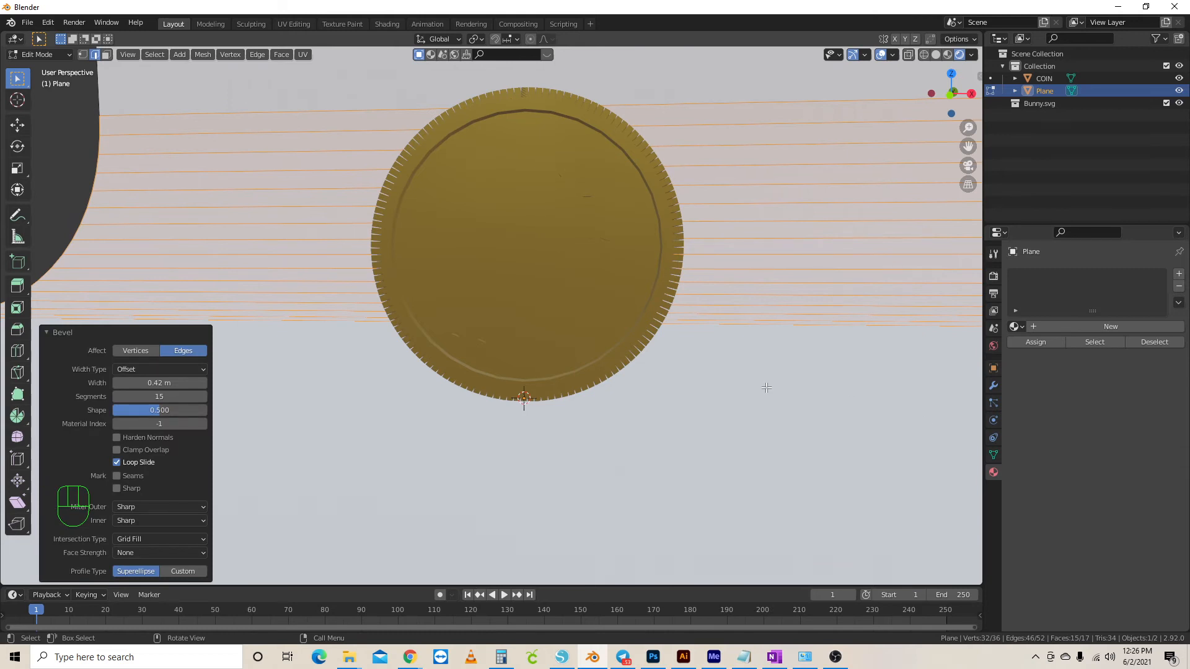
# Return to Object Mode and apply smooth shading to the curved backdrop
pyautogui.scroll(-3, 744, 386)
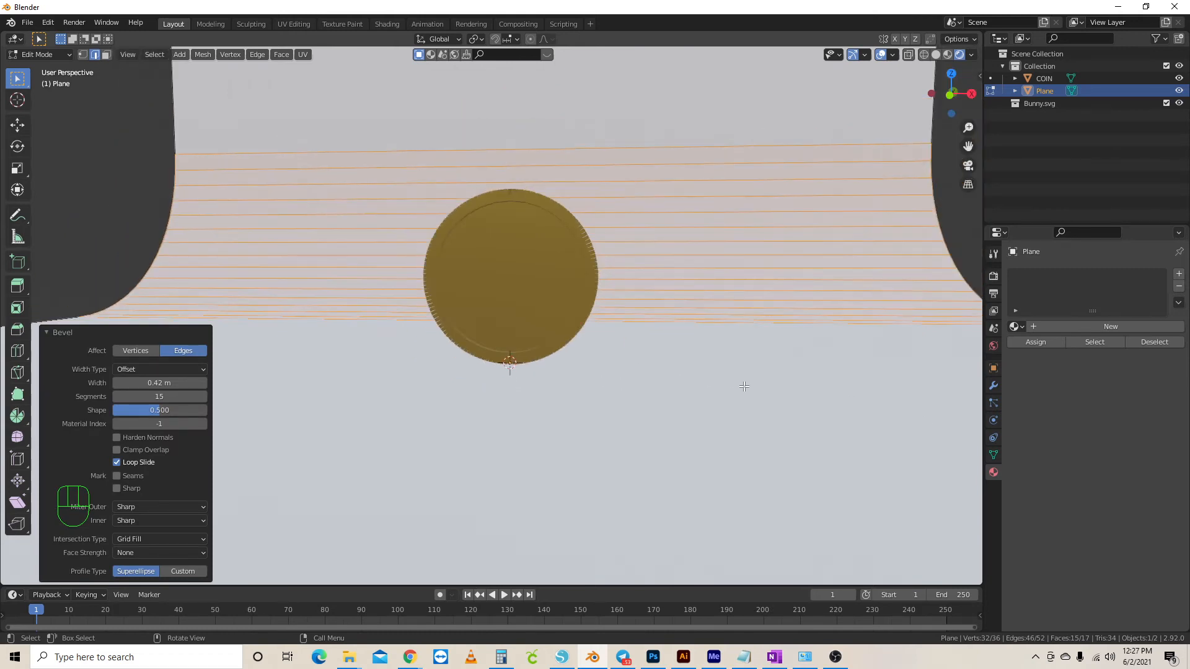
pyautogui.scroll(-5, 744, 387)
pyautogui.moveTo(812, 357); pyautogui.dragTo(717, 366, button='middle')
pyautogui.scroll(-3, 719, 368)
pyautogui.moveTo(850, 362); pyautogui.dragTo(637, 386, button='middle')
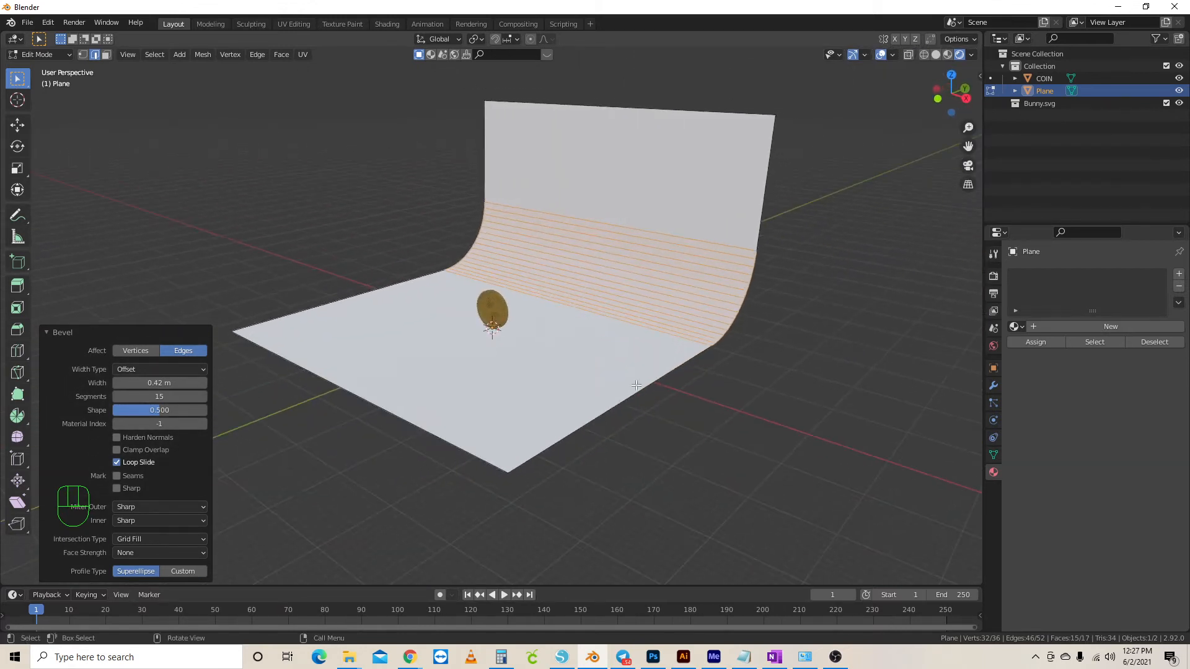
pyautogui.moveTo(810, 314); pyautogui.dragTo(880, 341, button='middle')
pyautogui.scroll(2, 601, 261)
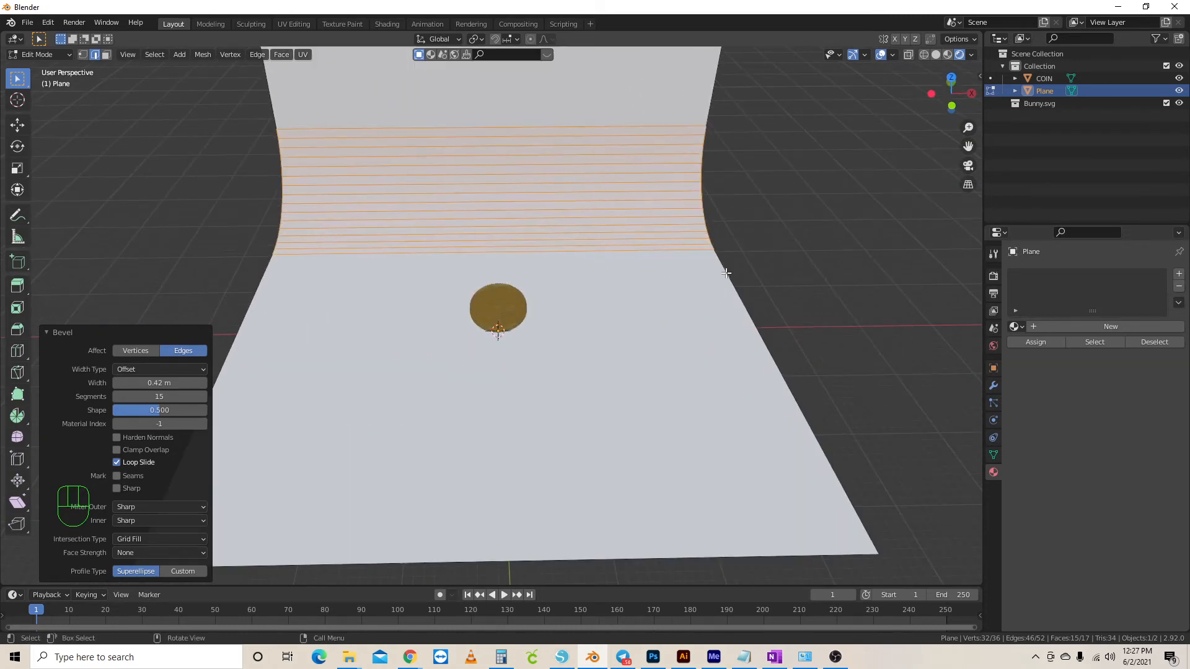
pyautogui.press('Tab')
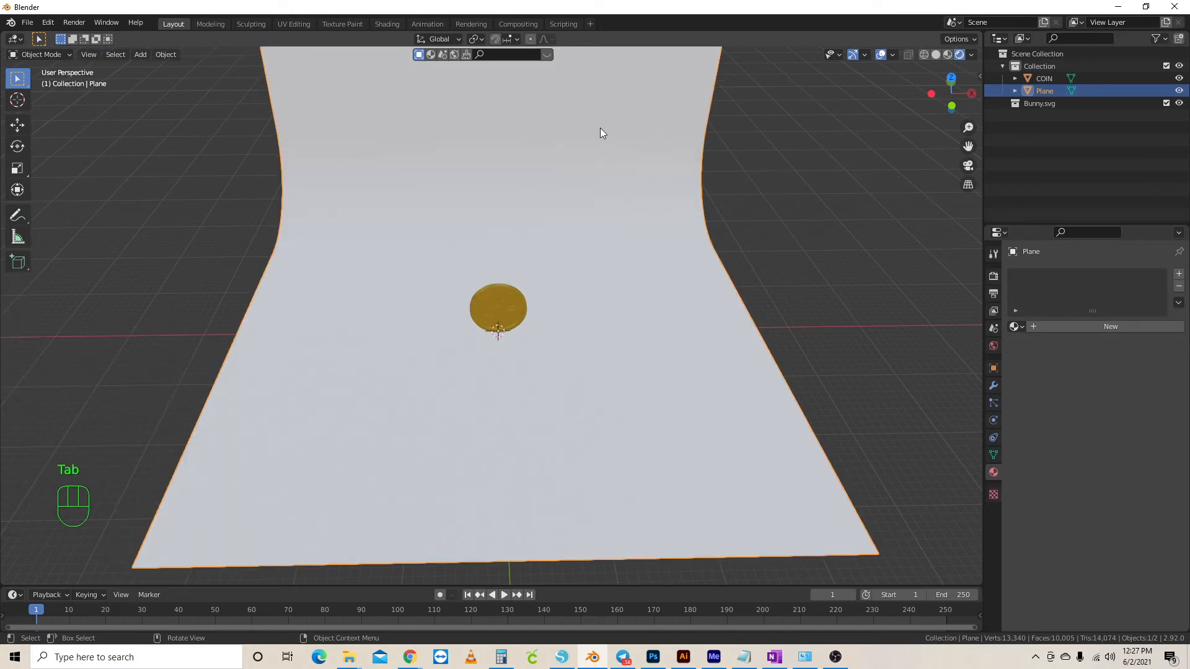
pyautogui.rightClick(648, 111)
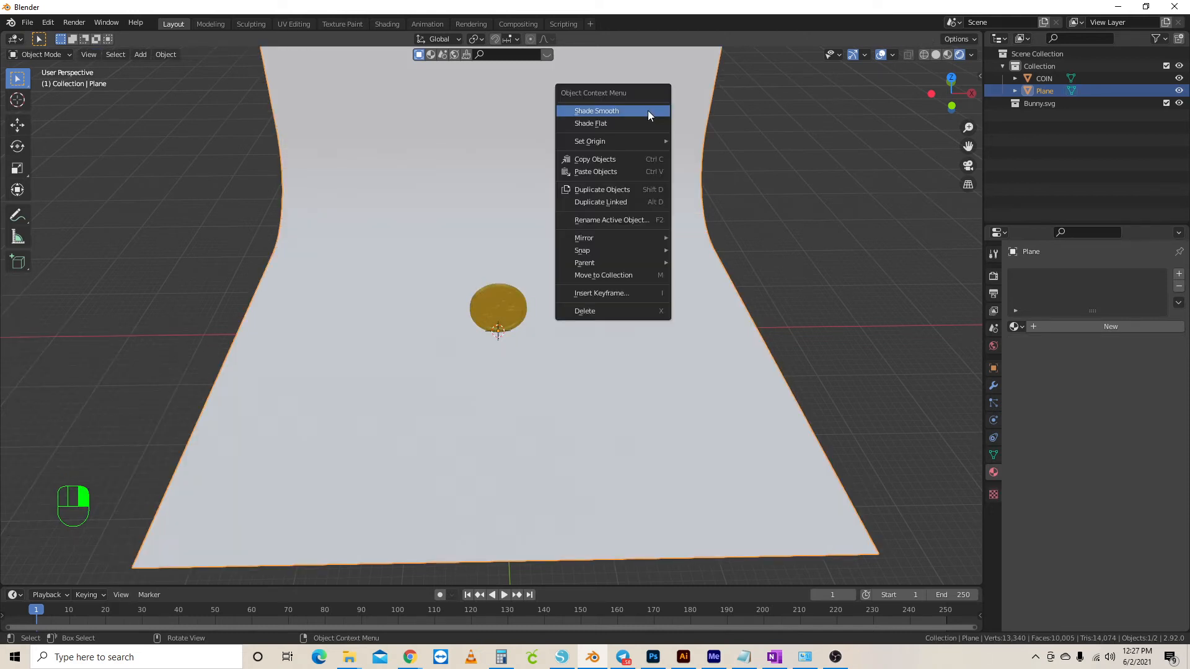
pyautogui.click(645, 110)
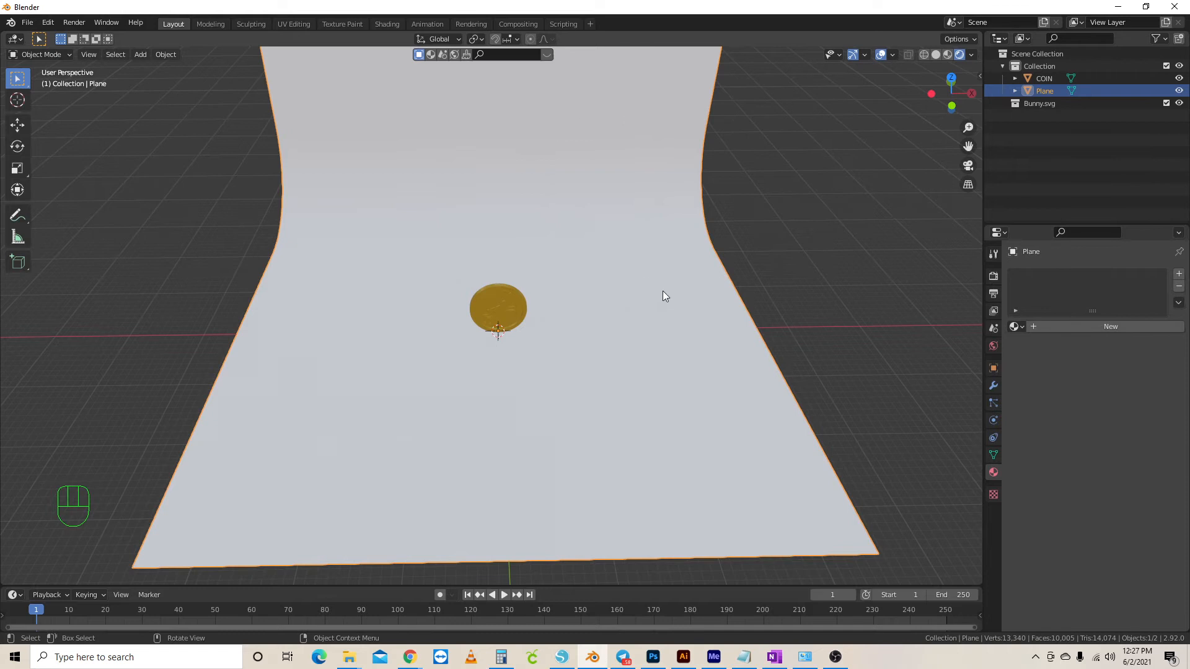
# Create a new material for the backdrop with a light blue base color
pyautogui.moveTo(663, 292); pyautogui.dragTo(680, 261, button='middle')
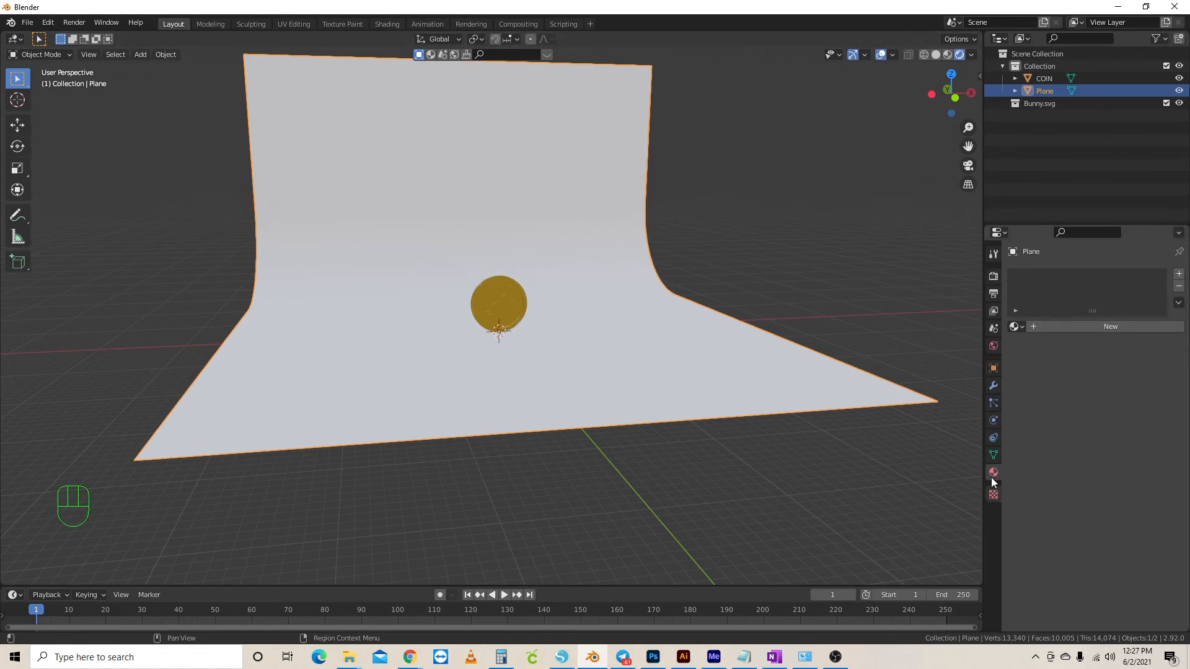
pyautogui.click(1091, 326)
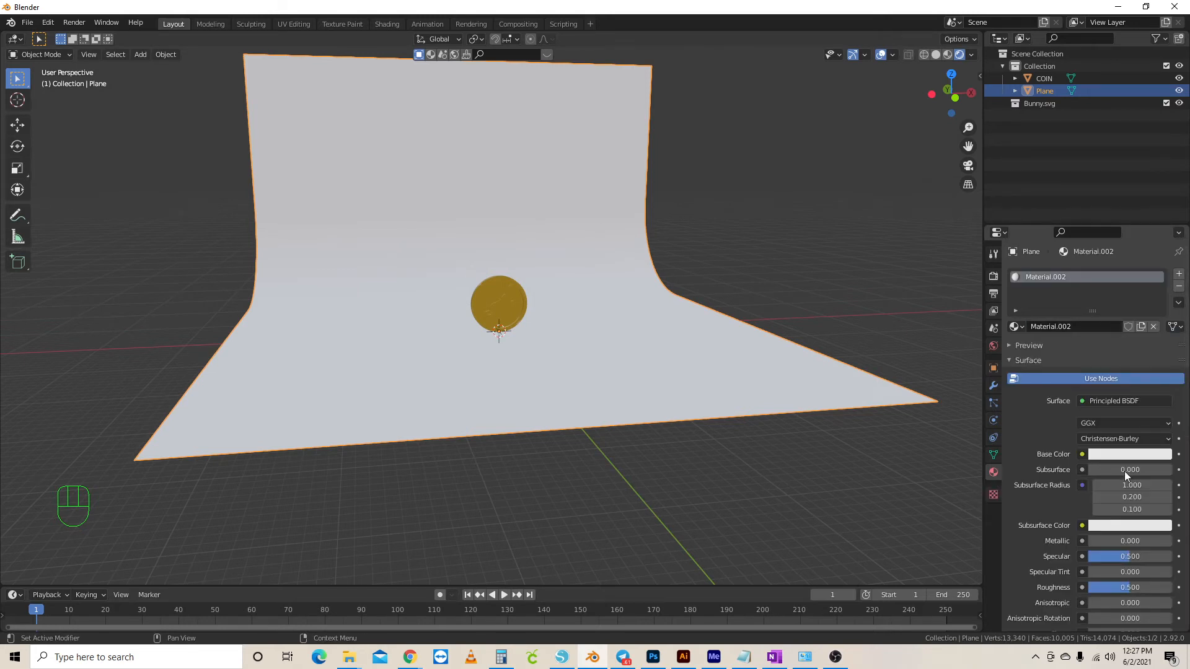
pyautogui.click(1119, 456)
pyautogui.click(1140, 453)
pyautogui.moveTo(1098, 300)
pyautogui.mouseDown()
pyautogui.moveTo(1075, 327)
pyautogui.moveTo(1061, 323)
pyautogui.moveTo(1073, 345)
pyautogui.moveTo(1137, 311)
pyautogui.moveTo(1140, 346)
pyautogui.moveTo(1112, 346)
pyautogui.moveTo(1120, 299)
pyautogui.mouseUp()
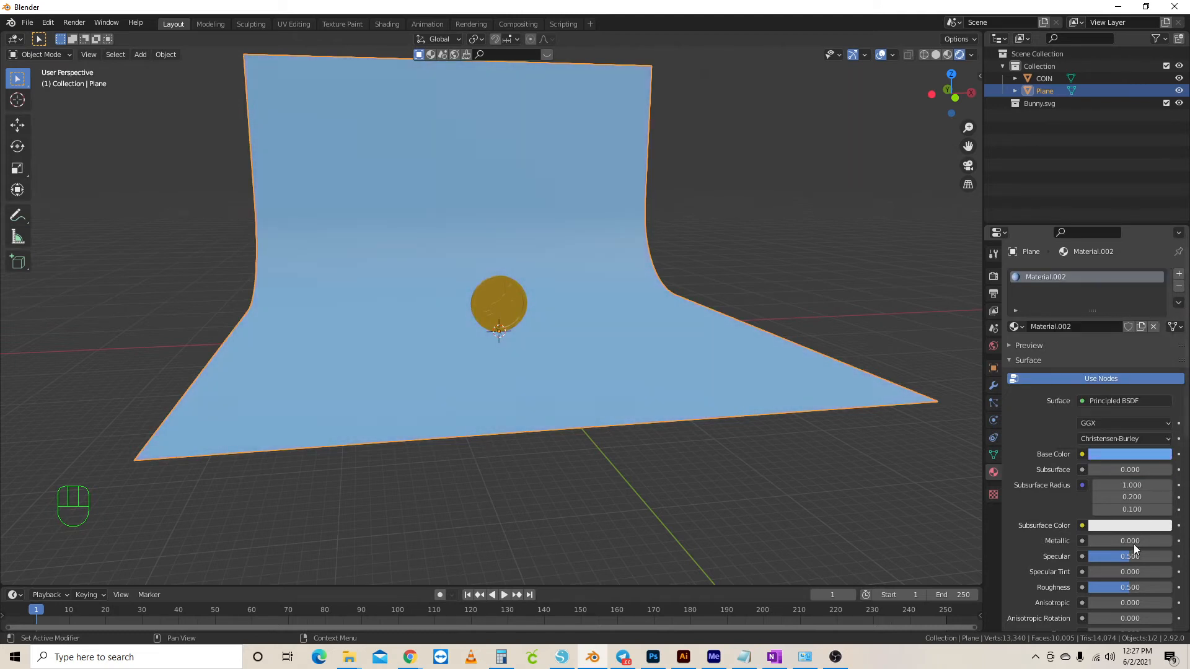
# Set the backdrop material's roughness to 1.000, specular to 0.257 and sheen tint to 0.294
pyautogui.click(1129, 588)
pyautogui.moveTo(1128, 587); pyautogui.dragTo(1174, 589)
pyautogui.moveTo(1129, 557); pyautogui.dragTo(1110, 562)
pyautogui.scroll(-2, 1109, 561)
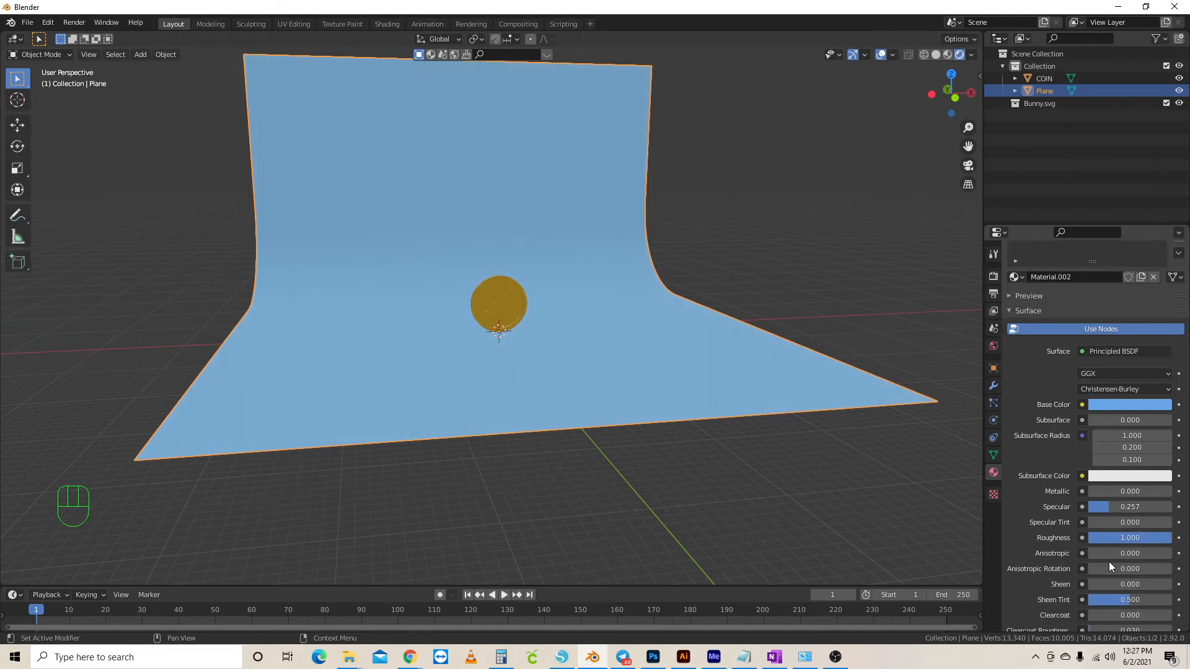
pyautogui.moveTo(1131, 604); pyautogui.dragTo(1112, 604)
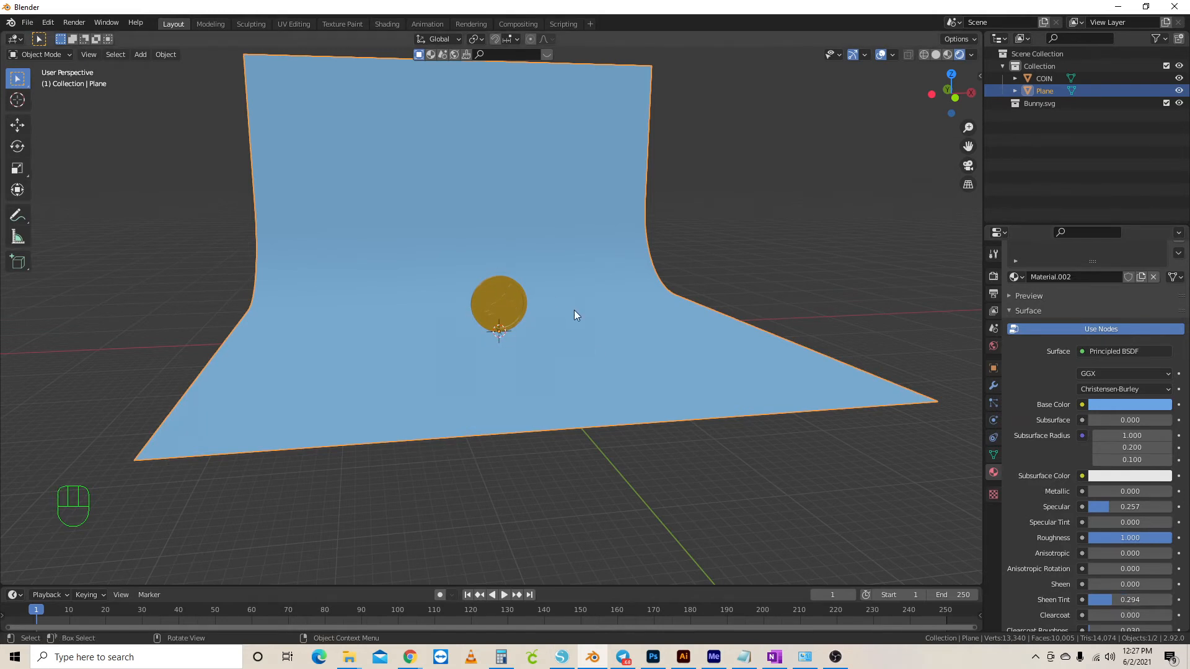
# Add a camera and align it to a near-frontal perspective view of the coin on the backdrop
pyautogui.scroll(3, 575, 309)
pyautogui.moveTo(575, 308)
pyautogui.mouseDown(button='middle')
pyautogui.moveTo(626, 288)
pyautogui.moveTo(601, 260)
pyautogui.moveTo(615, 317)
pyautogui.moveTo(623, 299)
pyautogui.moveTo(585, 286)
pyautogui.moveTo(569, 308)
pyautogui.moveTo(580, 310)
pyautogui.mouseUp(button='middle')
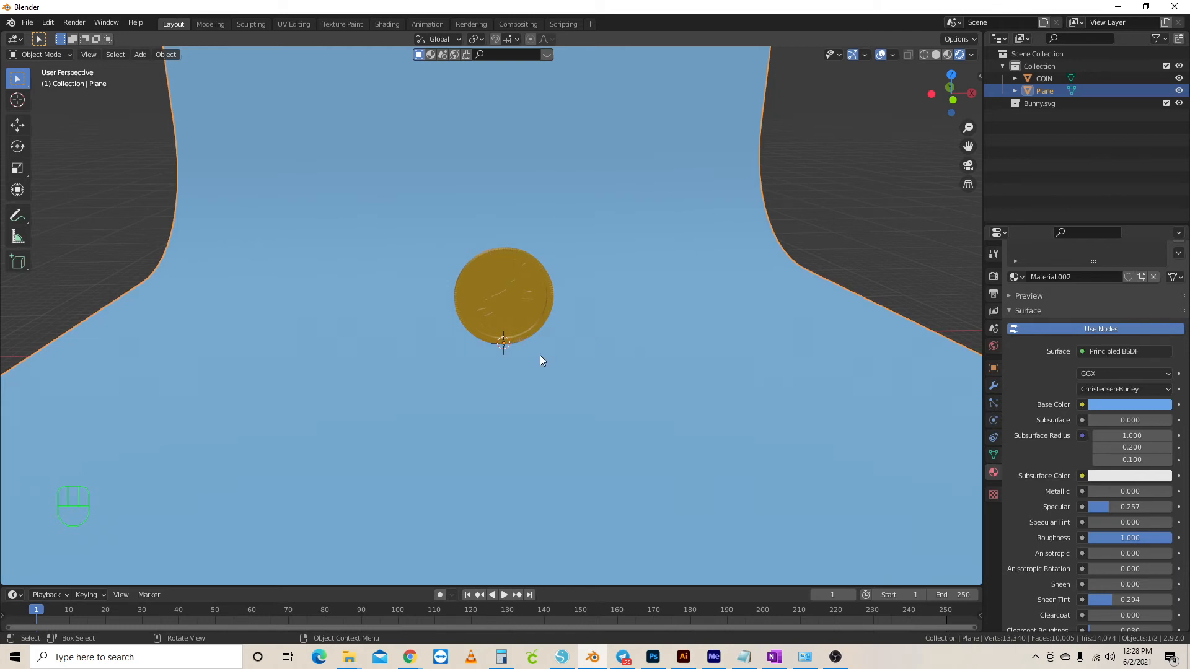
pyautogui.hotkey('shift', 'a')
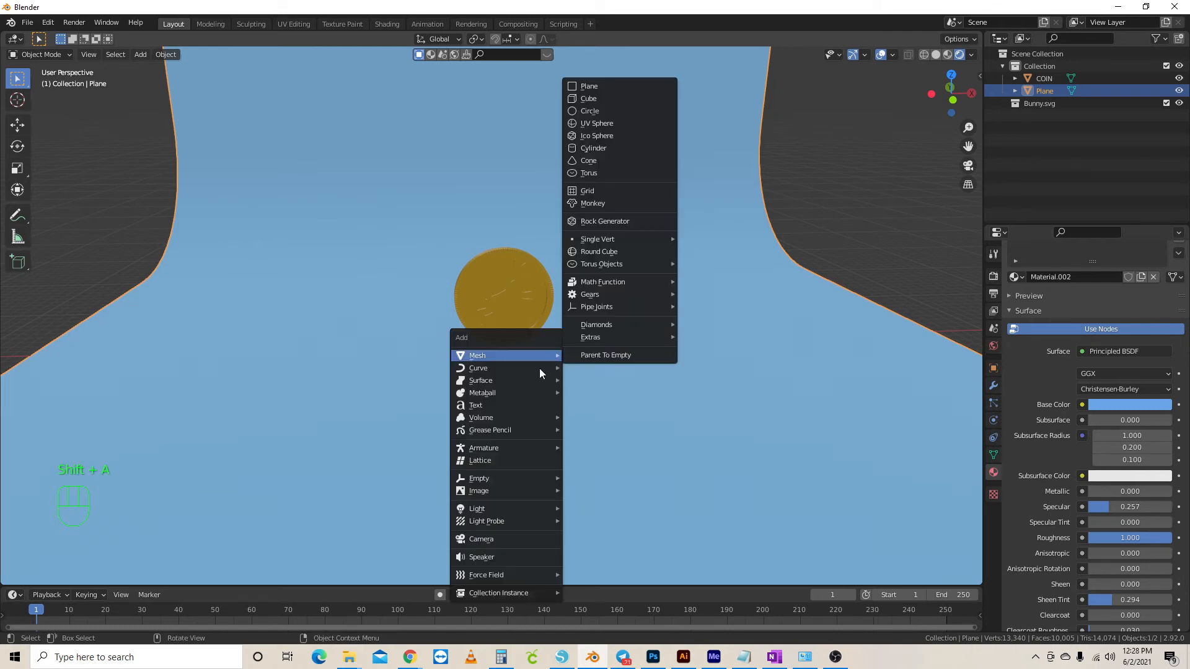
pyautogui.click(526, 538)
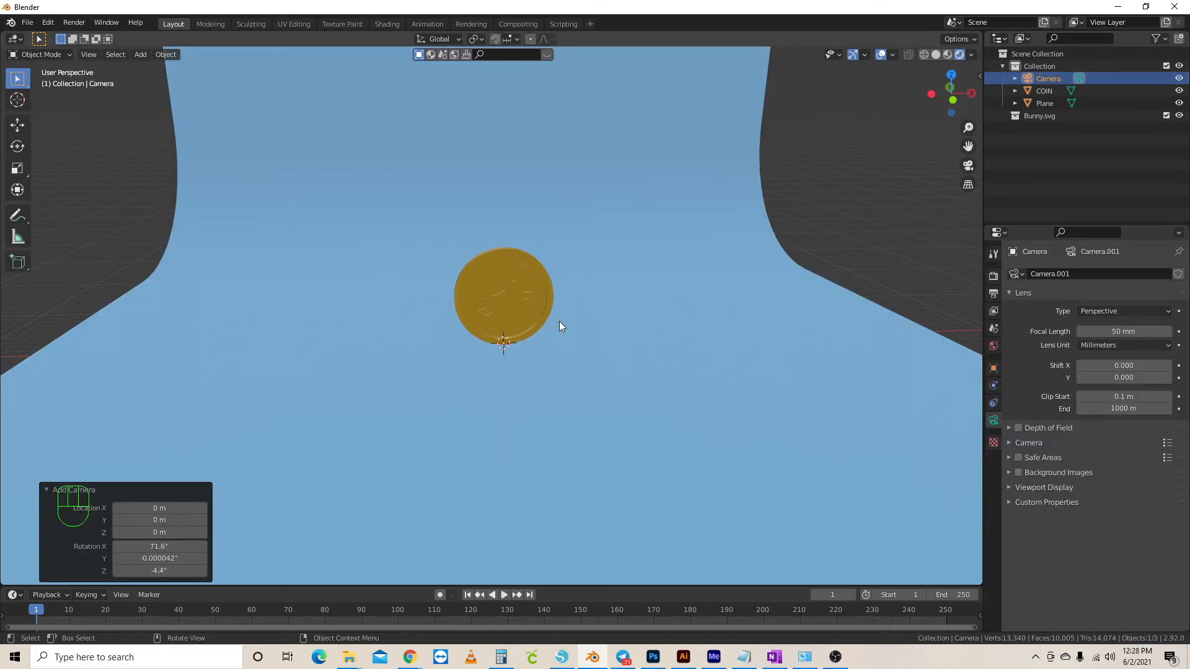
pyautogui.moveTo(596, 315); pyautogui.dragTo(593, 316, button='middle')
pyautogui.press('KP_1')
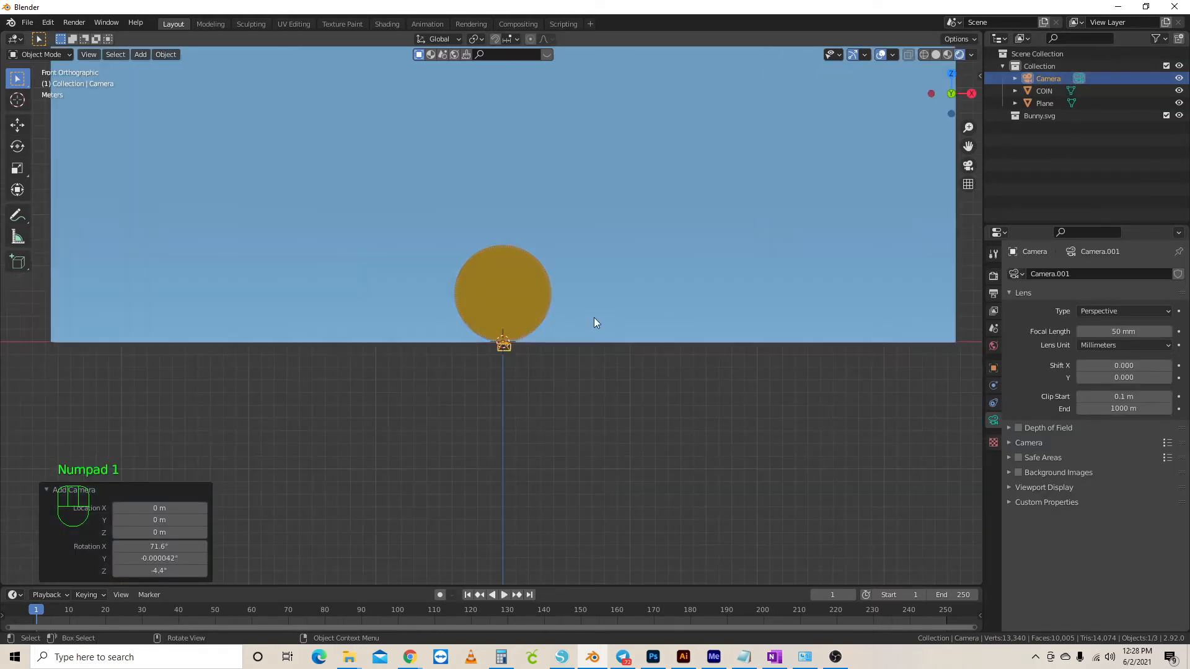
pyautogui.scroll(4, 565, 331)
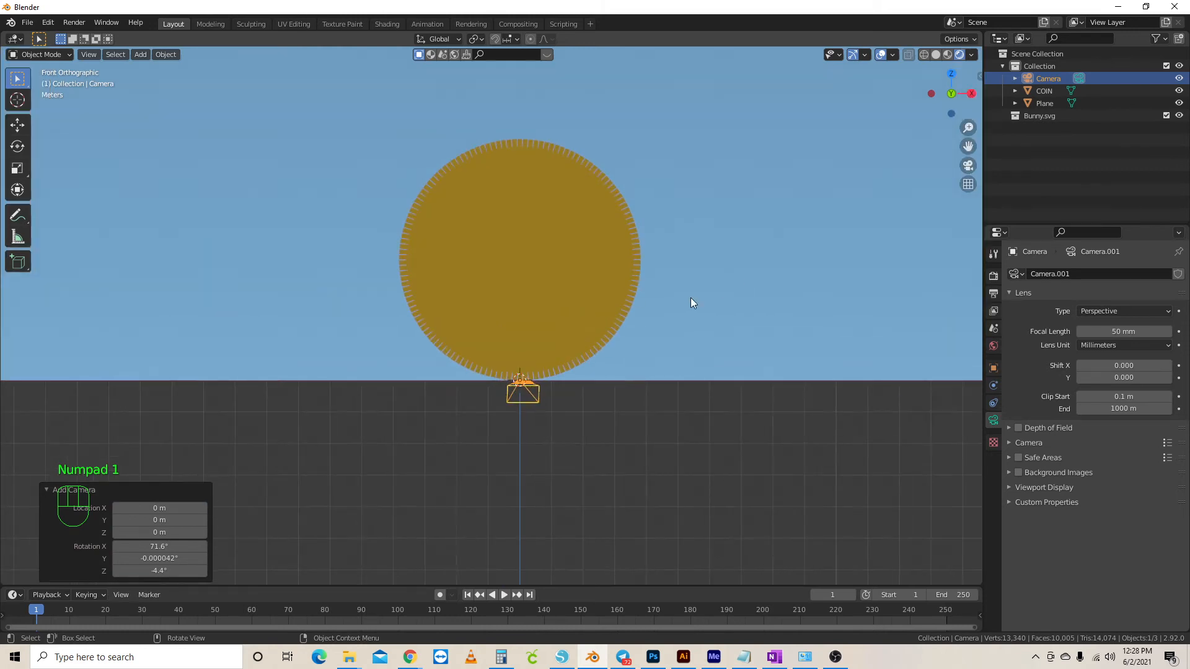
pyautogui.moveTo(691, 300); pyautogui.dragTo(668, 366, button='middle')
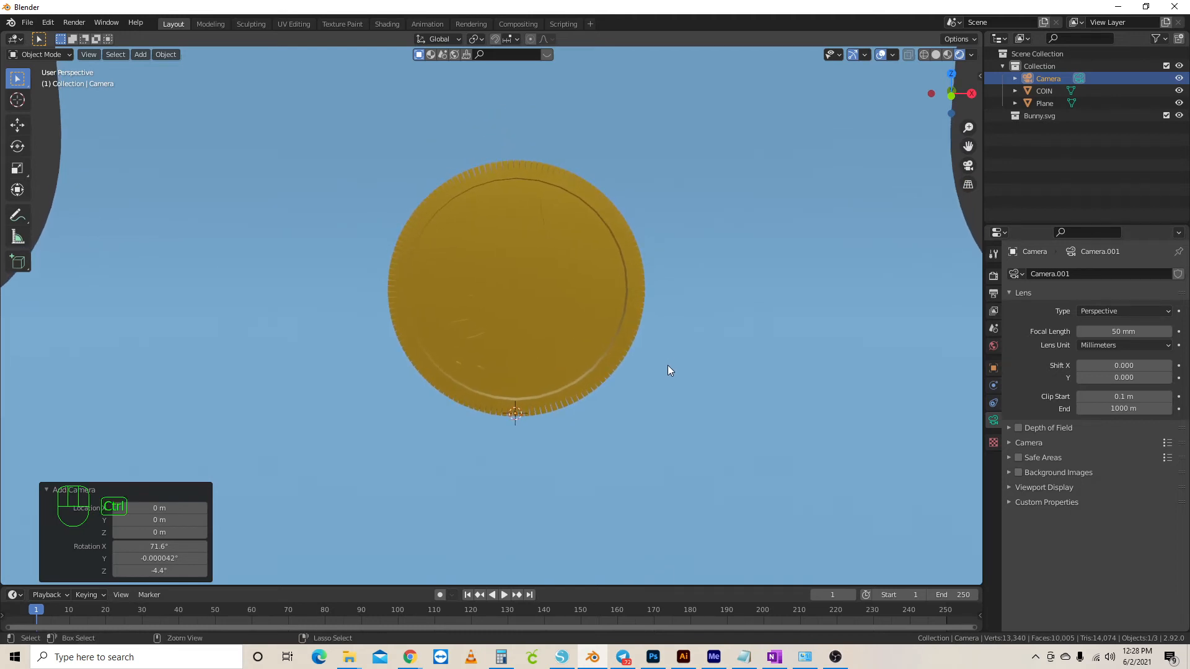
pyautogui.press('ctrl+alt+KP_0')
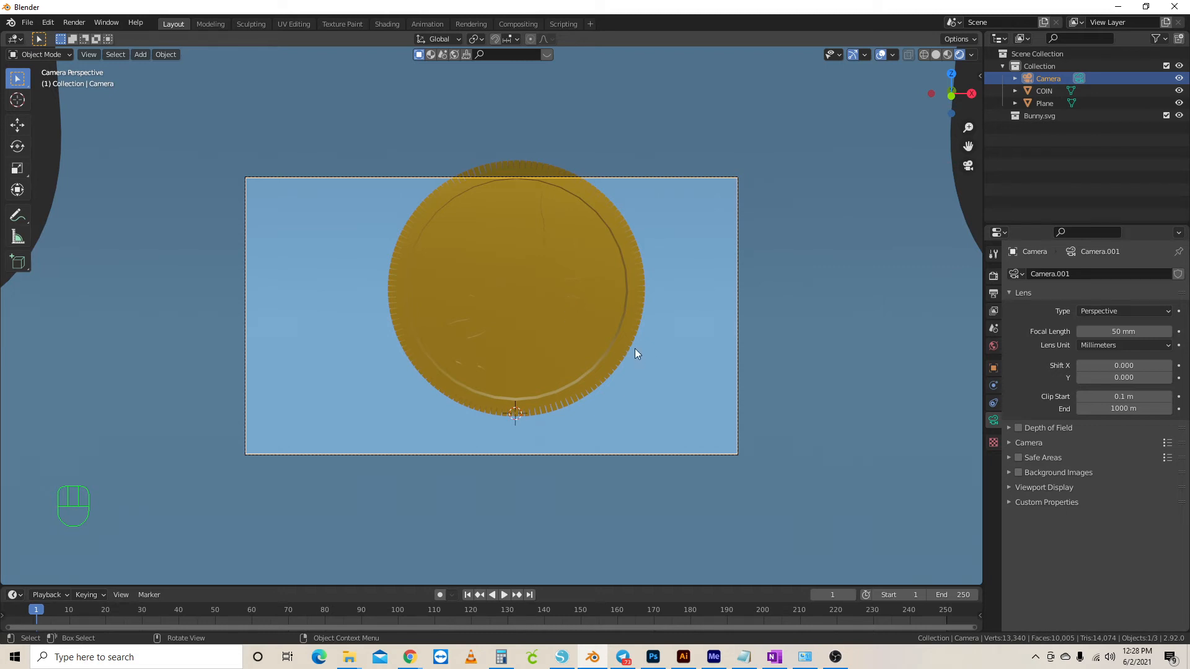
# Move the camera about 0.83 m in X and 0.71 m in Z so the whole coin is centered in its frame
pyautogui.click(730, 182)
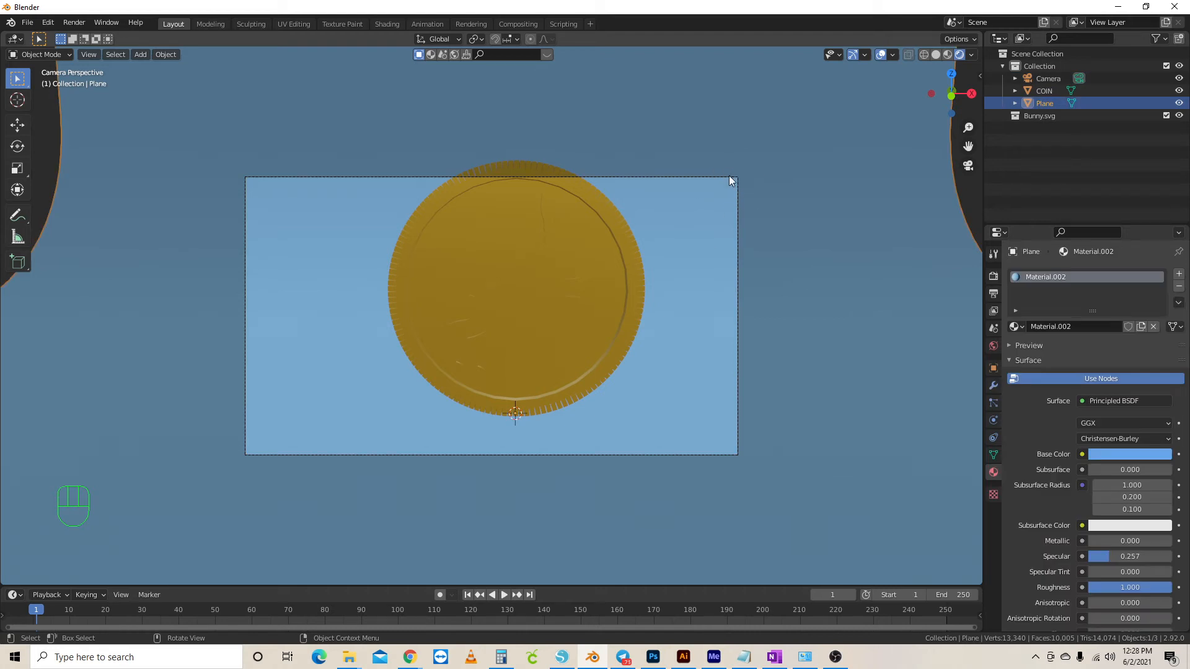
pyautogui.click(729, 177)
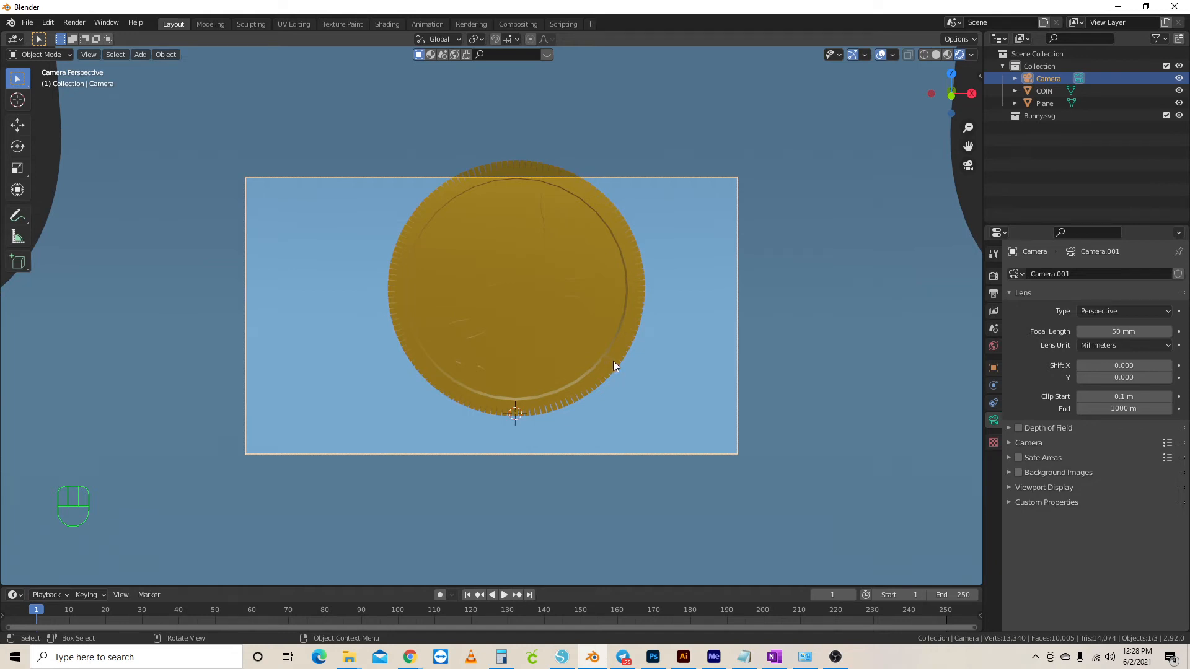
pyautogui.press('g')
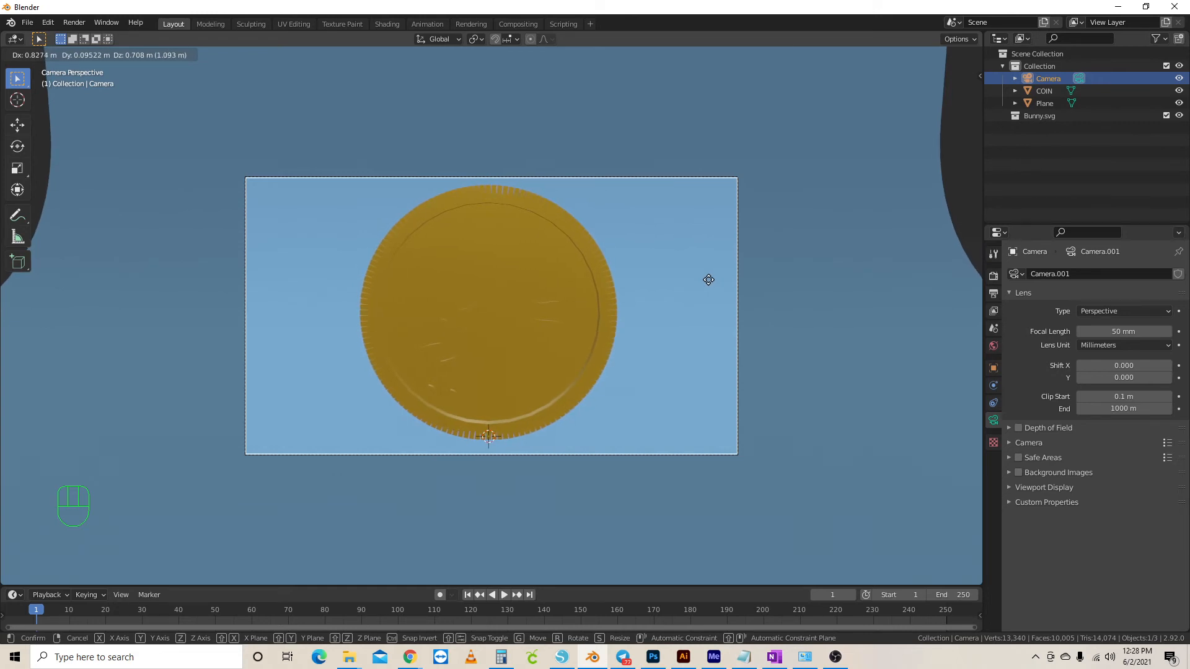
pyautogui.click(708, 279)
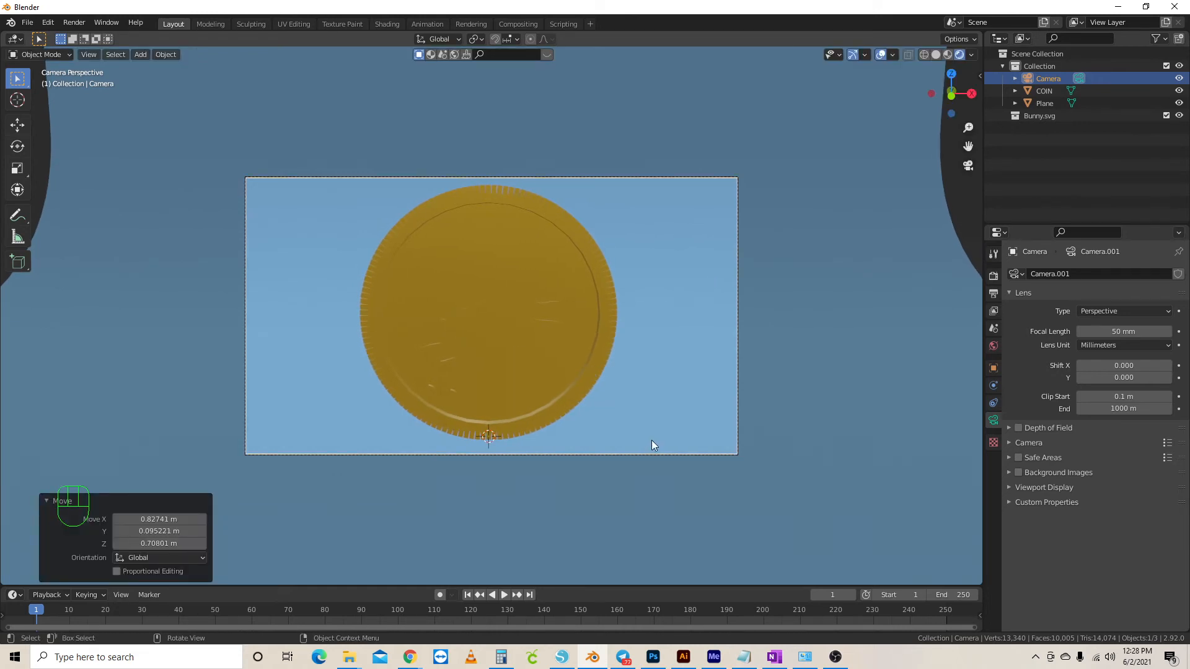
pyautogui.moveTo(639, 349); pyautogui.dragTo(789, 343, button='middle')
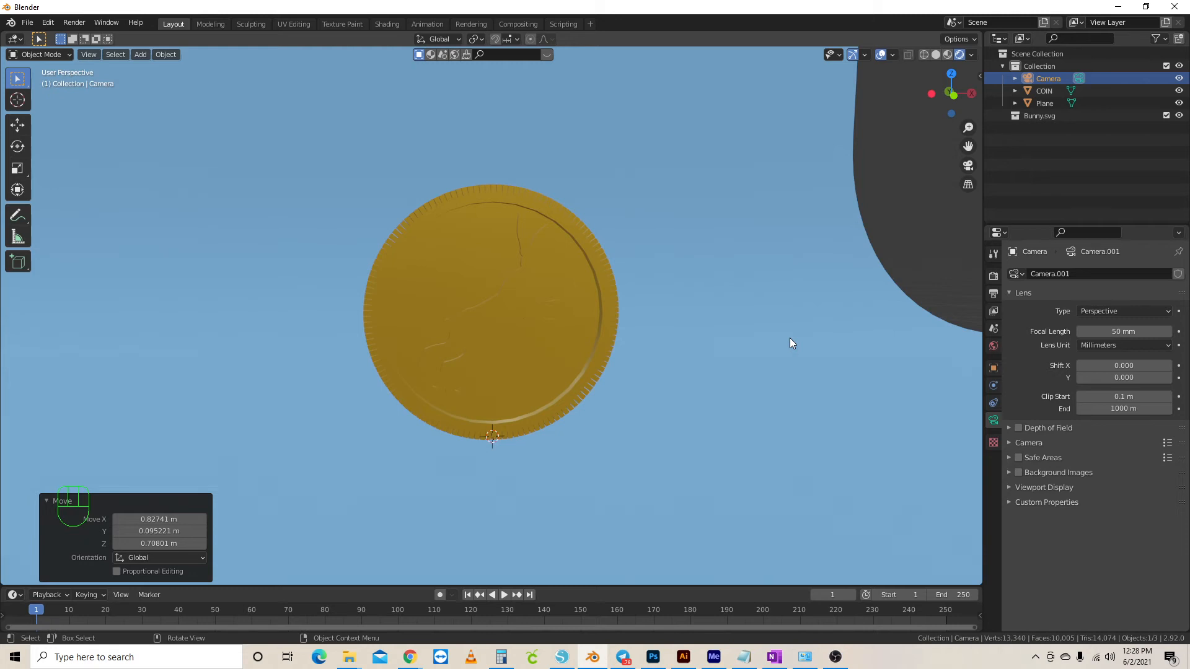
pyautogui.press('KP_0')
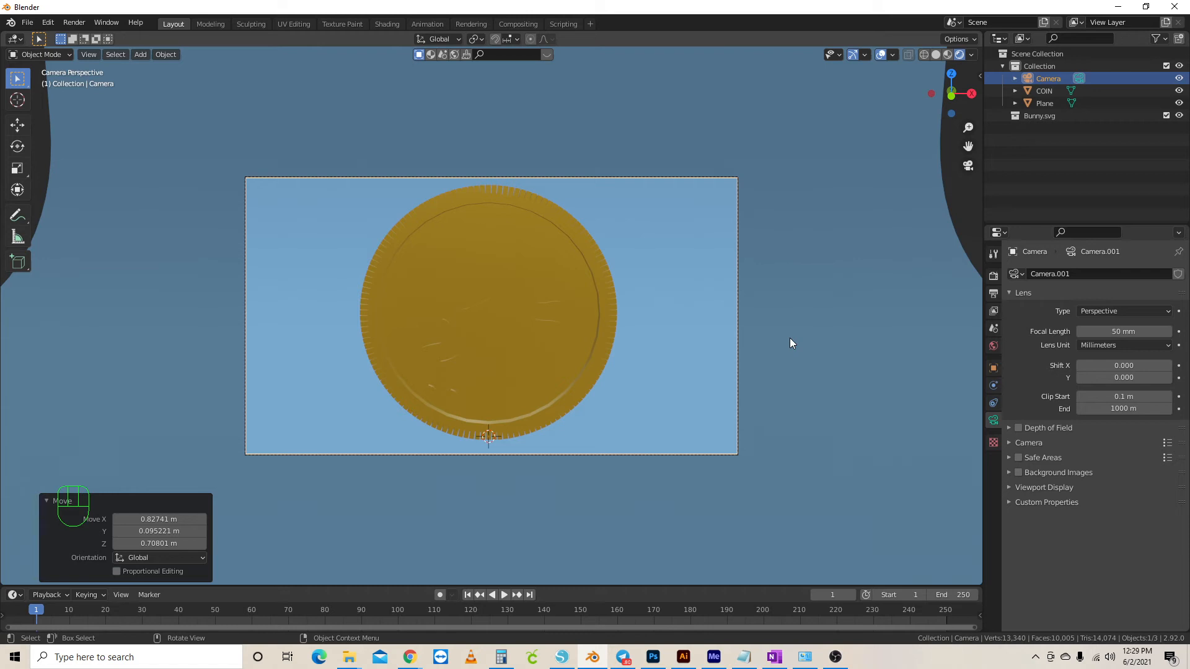
# Add a spot light and move it up beside the coin, about 10.6 m in X and 8 m in Z
pyautogui.scroll(-3, 604, 350)
pyautogui.click(596, 345)
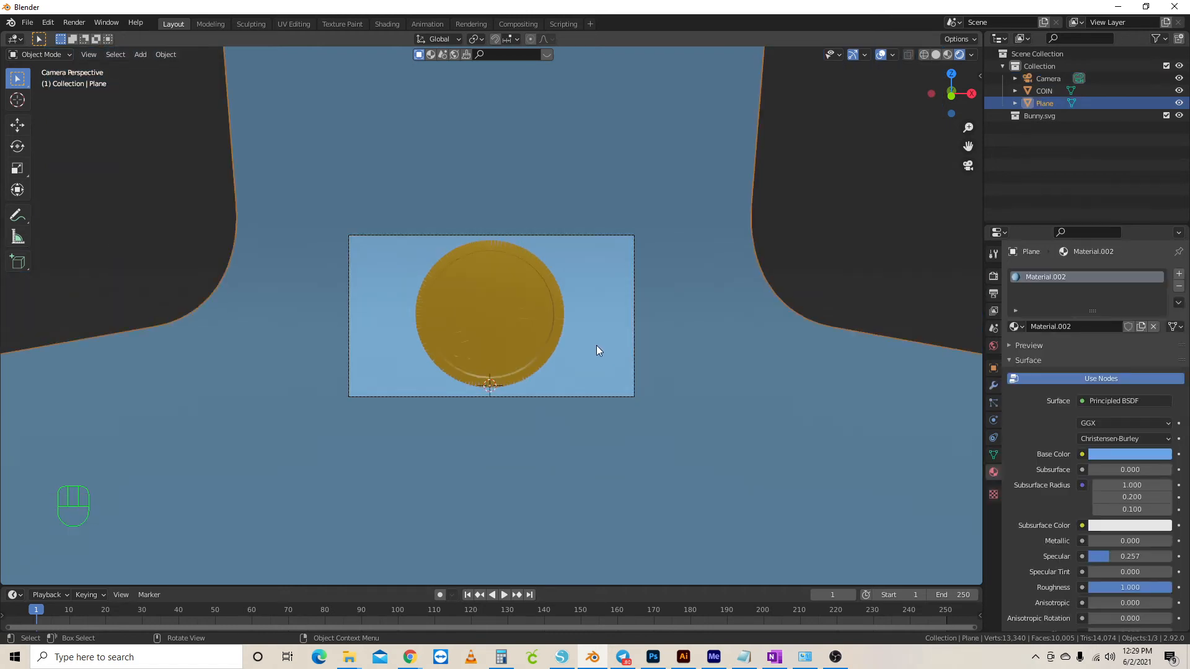
pyautogui.moveTo(704, 339)
pyautogui.mouseDown(button='middle')
pyautogui.moveTo(723, 338)
pyautogui.moveTo(693, 349)
pyautogui.mouseUp(button='middle')
pyautogui.hotkey('shift', 'a')
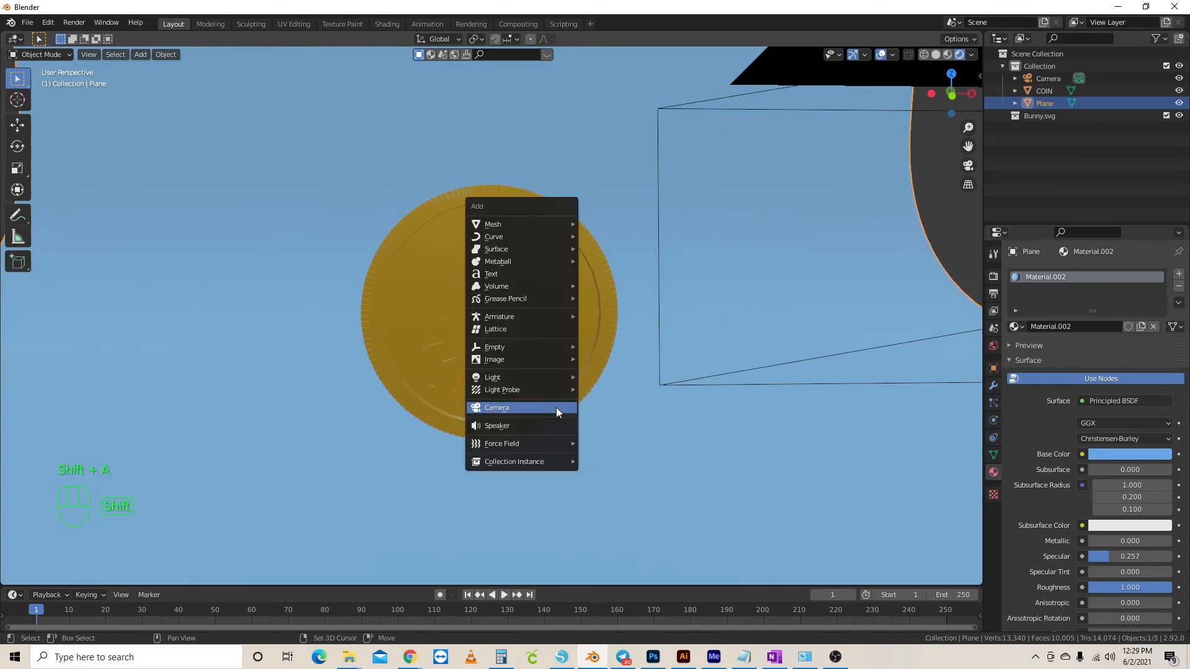
pyautogui.moveTo(552, 380)
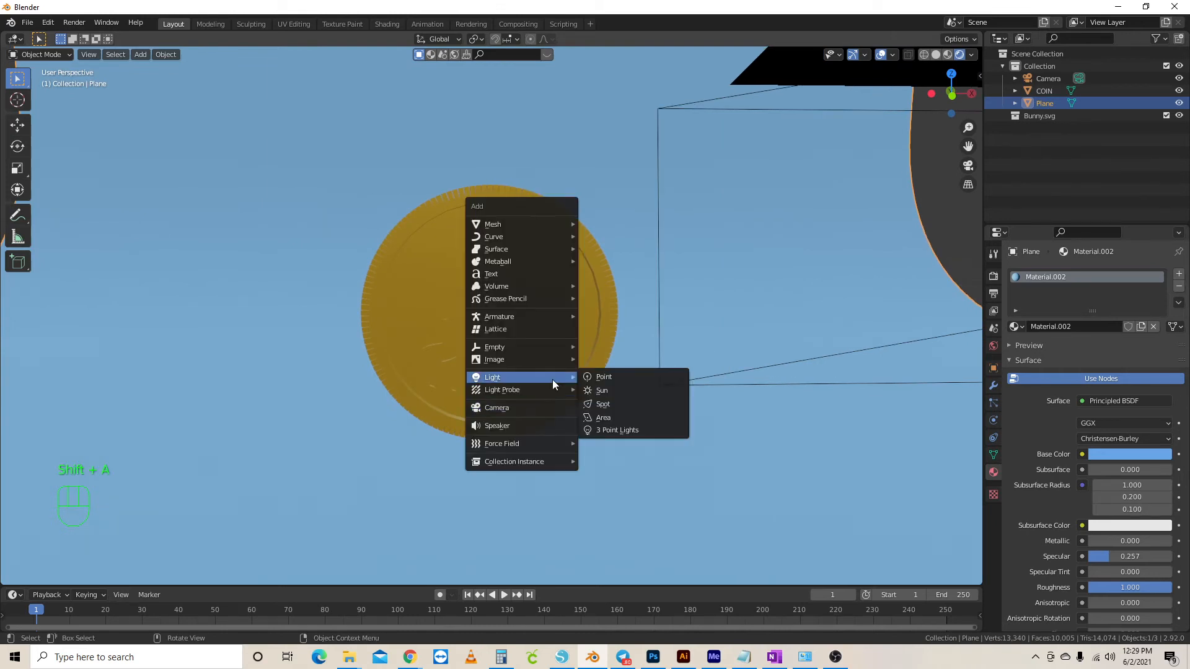
pyautogui.click(616, 403)
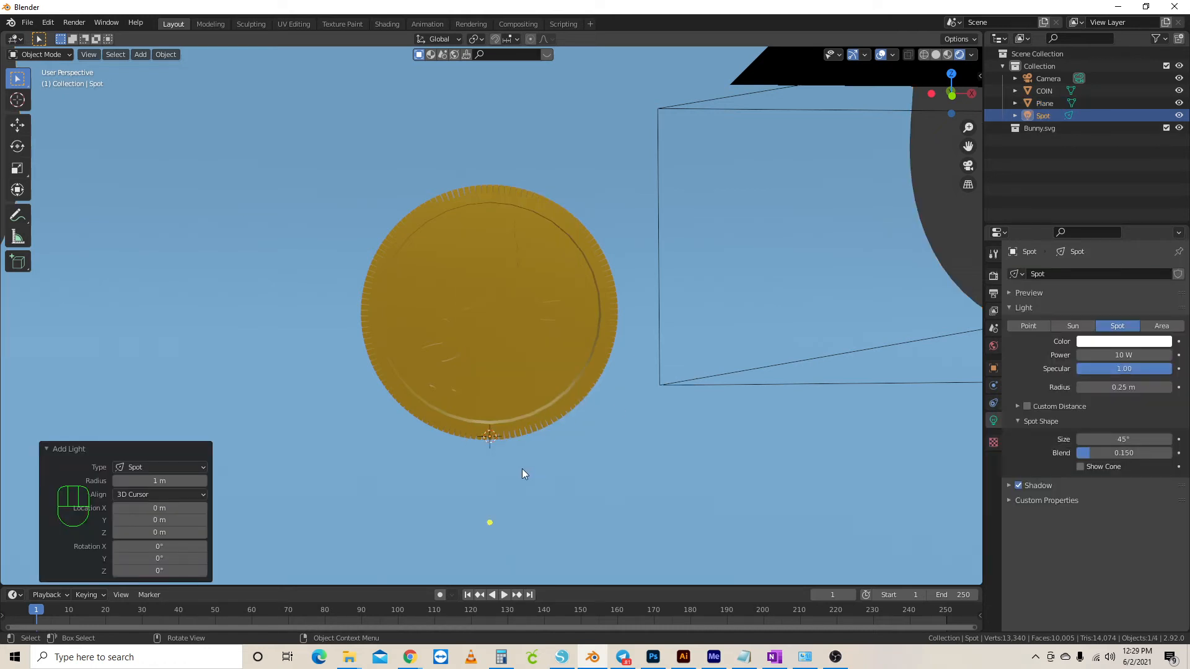
pyautogui.press('g')
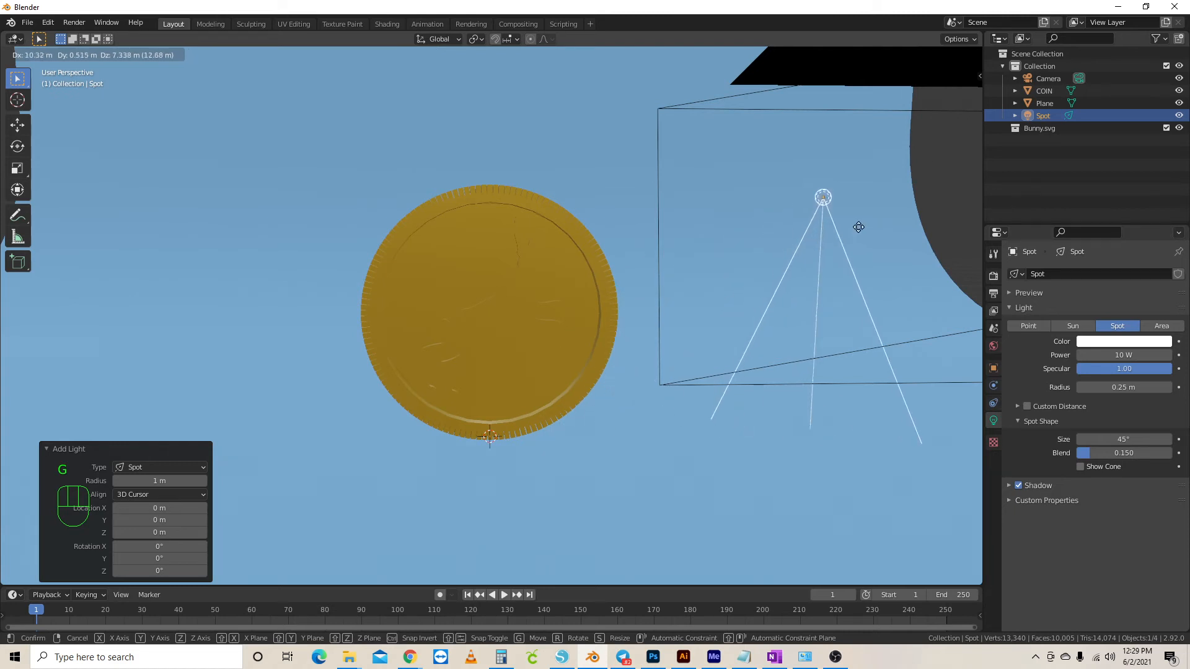
pyautogui.click(866, 211)
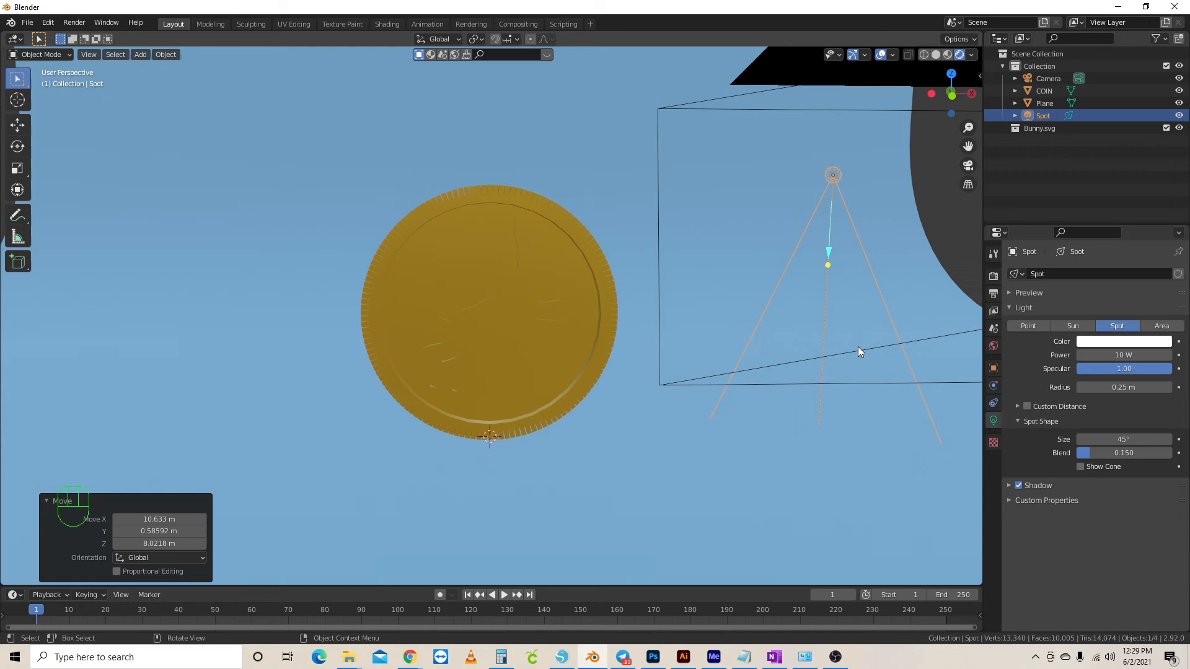
# Move the spot light in top view about 7 m along negative Y, in front of the coin
pyautogui.press('KP_7')
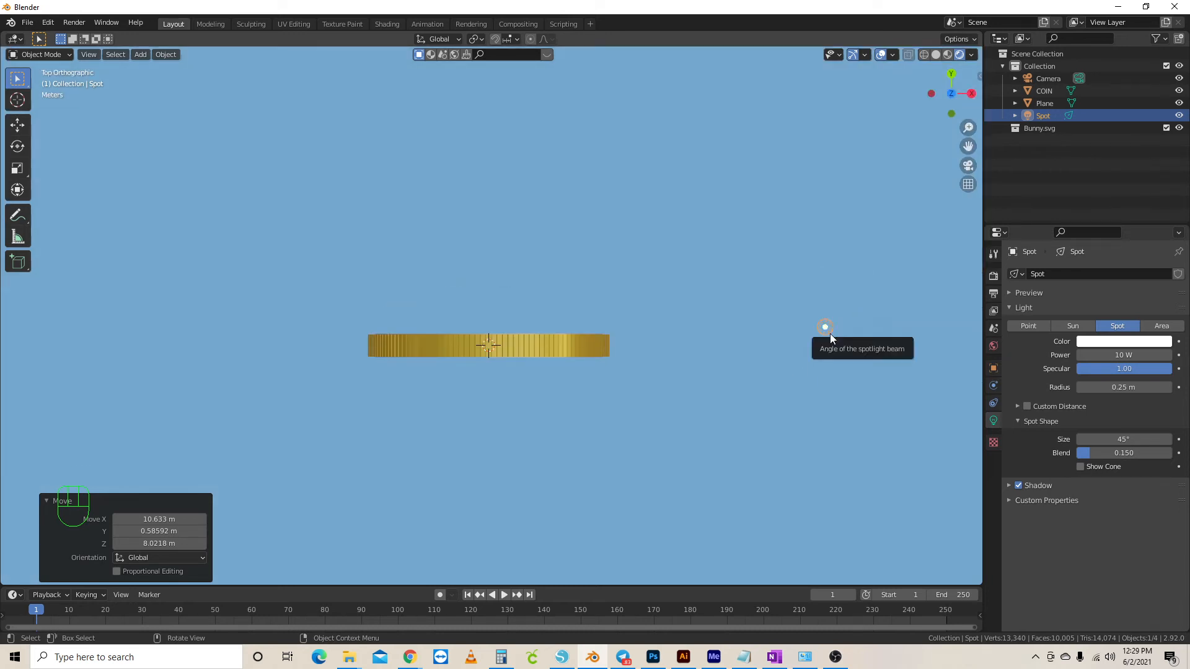
pyautogui.press('s')
pyautogui.rightClick(850, 328)
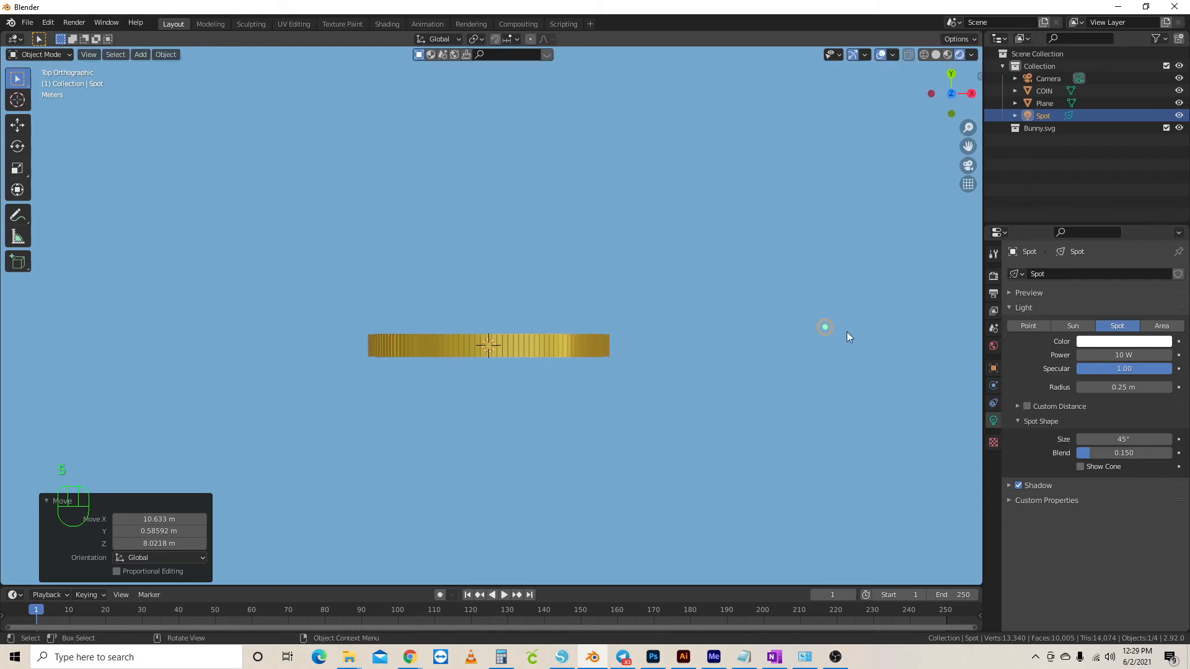
pyautogui.press('g')
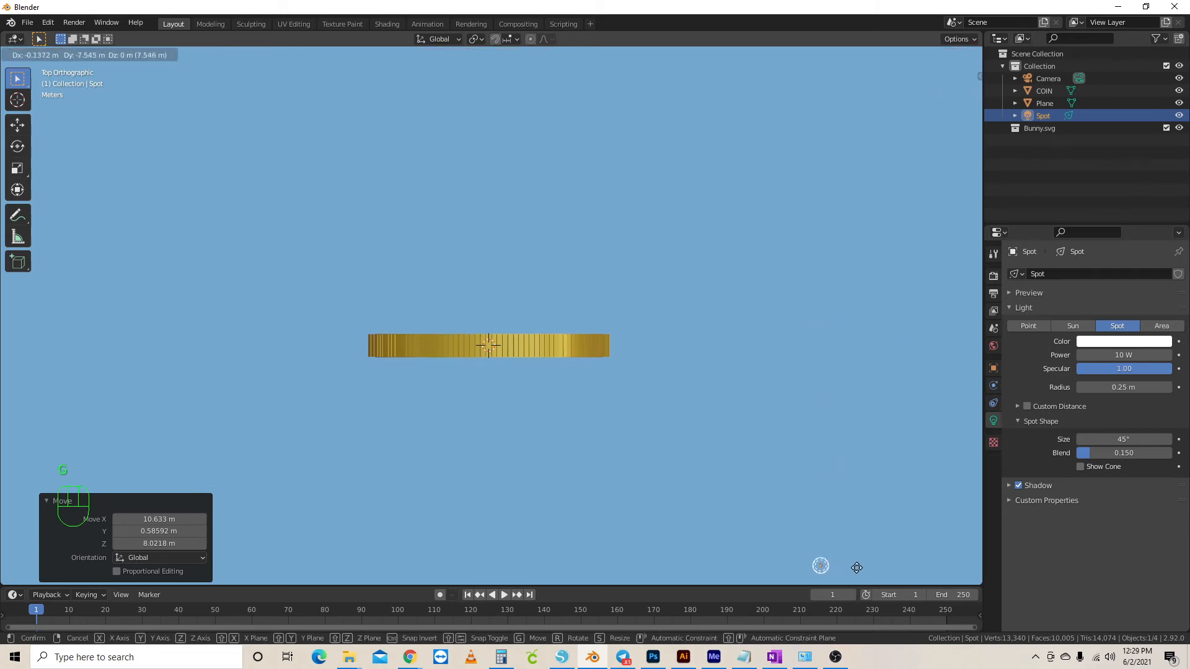
pyautogui.click(848, 560)
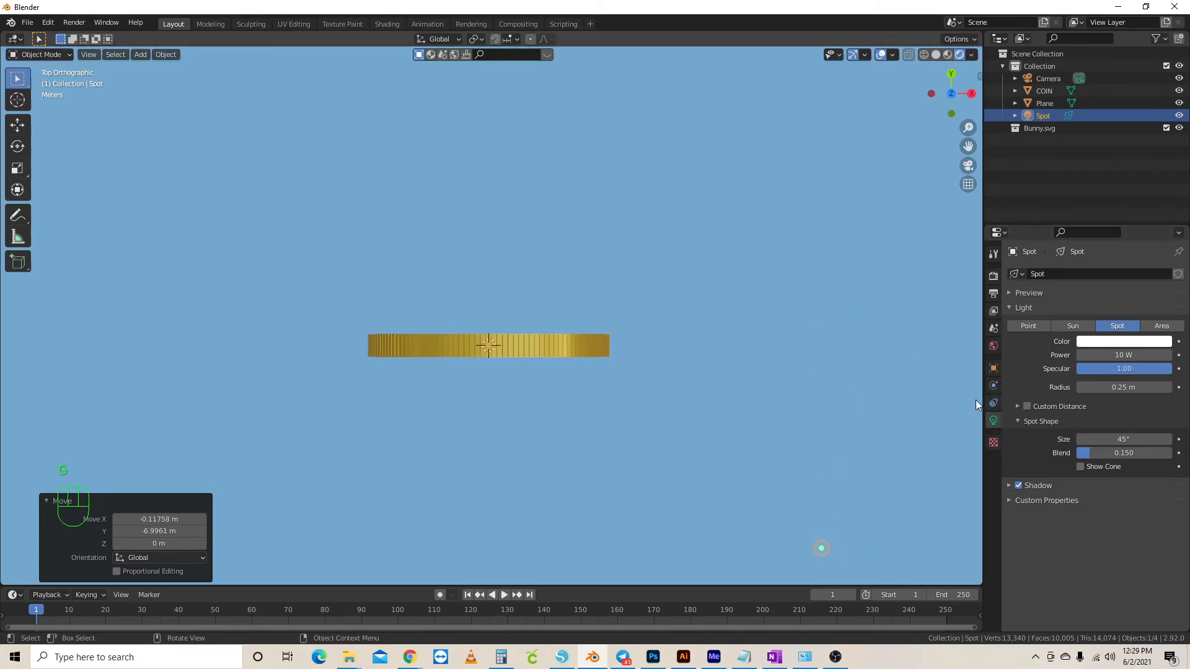
# Rotate the spot light about 88° and a further 9° from another angle to face the coin, and shift it slightly farther away
pyautogui.moveTo(905, 418); pyautogui.dragTo(895, 385, button='middle')
pyautogui.scroll(-3, 892, 392)
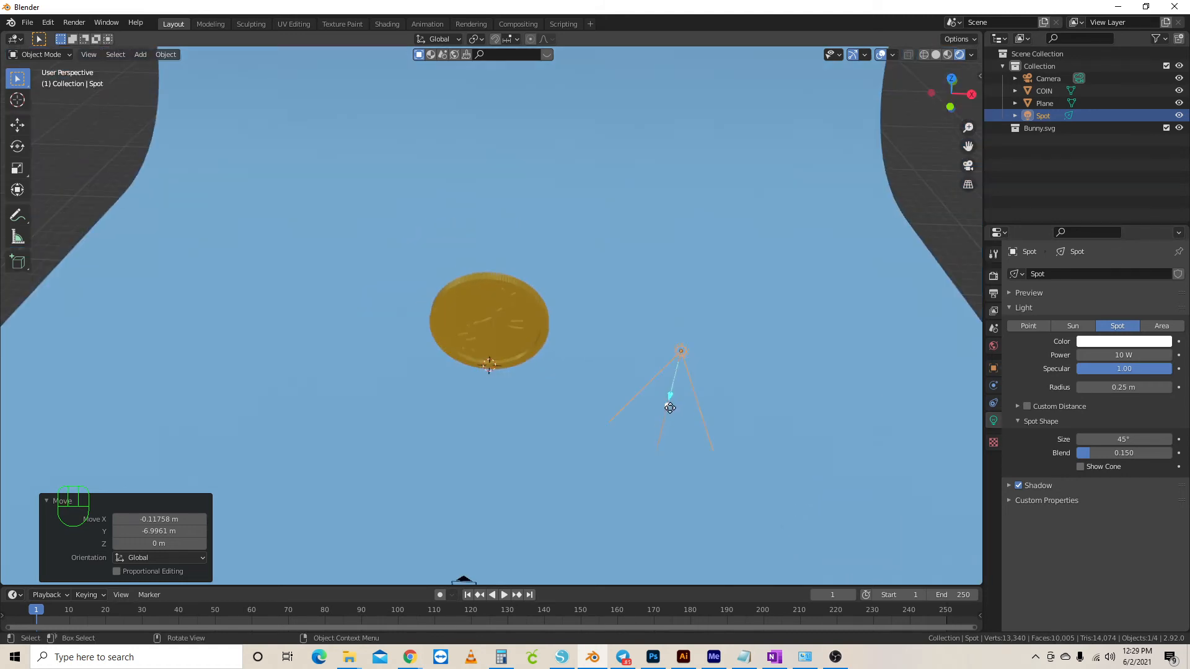
pyautogui.press('r')
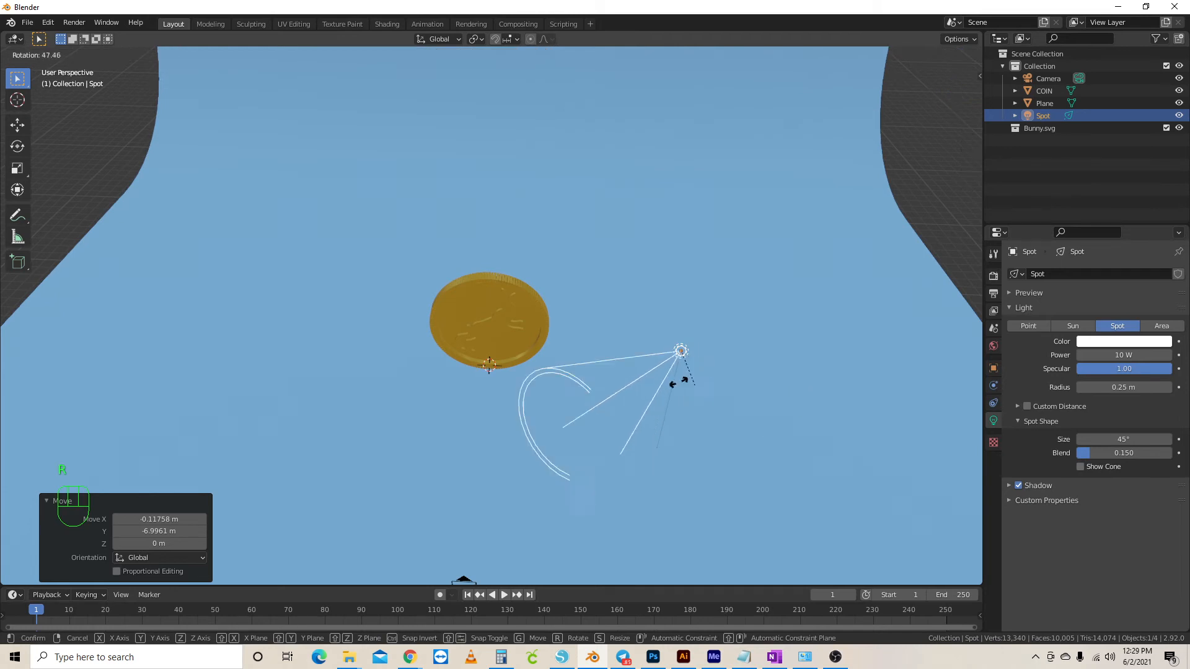
pyautogui.click(652, 432)
pyautogui.moveTo(783, 392); pyautogui.dragTo(670, 415, button='middle')
pyautogui.press('r')
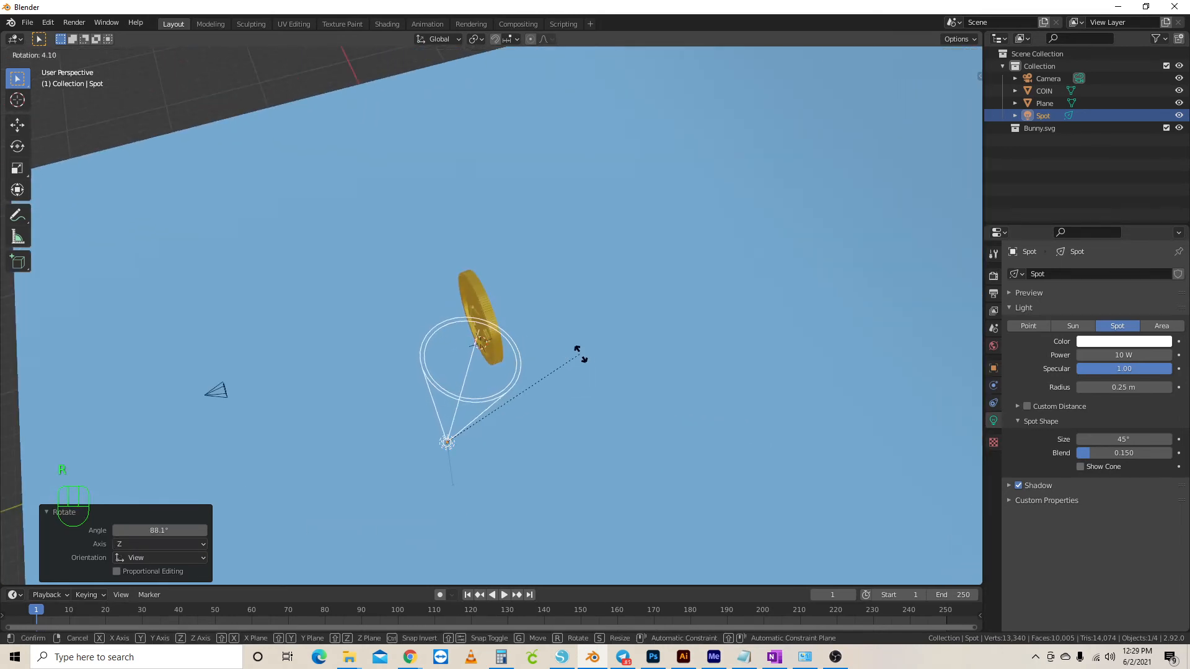
pyautogui.click(583, 383)
pyautogui.press('g')
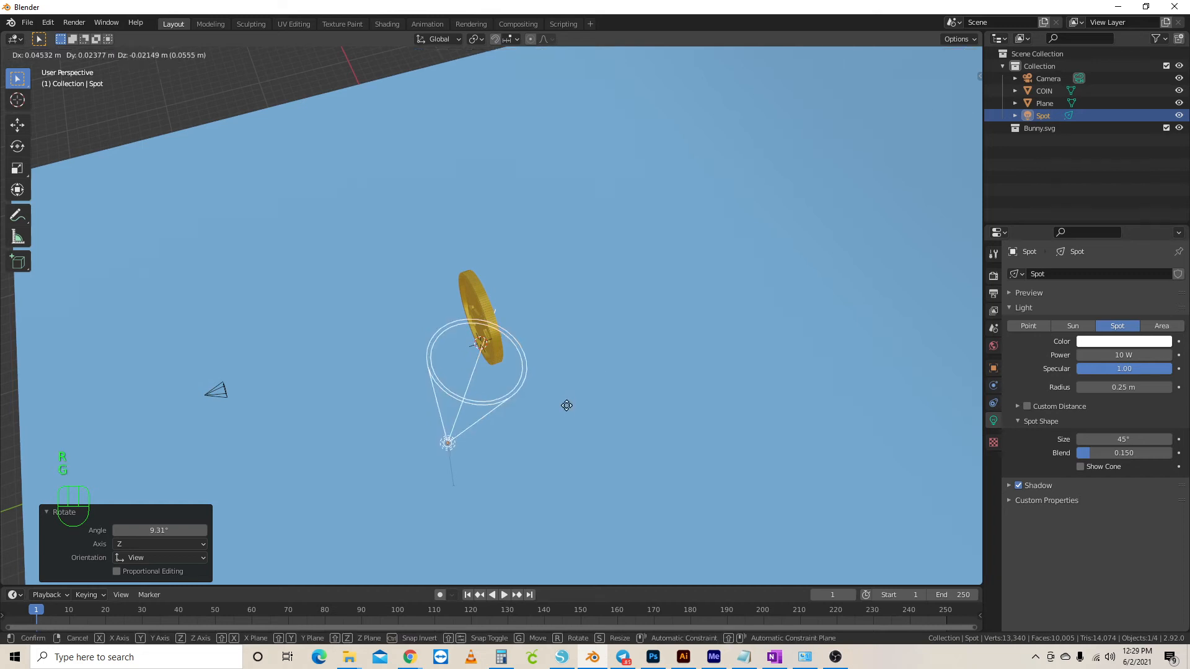
pyautogui.click(571, 426)
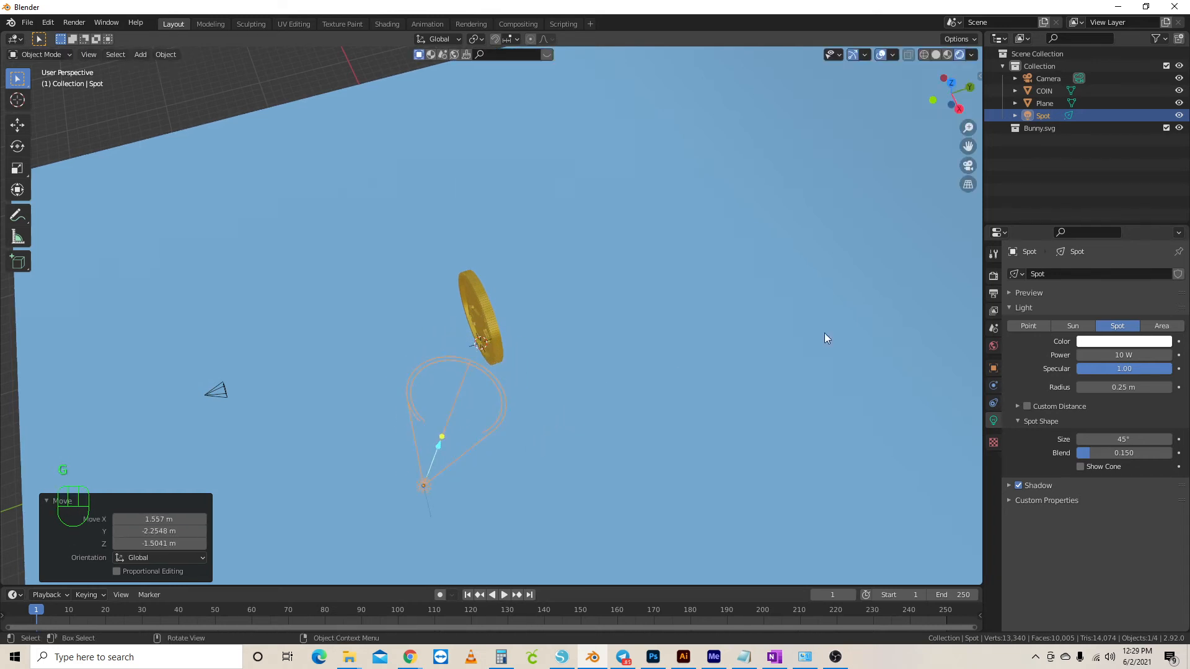
# Set the spot light's power to 2500 W and its color to pale yellow
pyautogui.click(1118, 356)
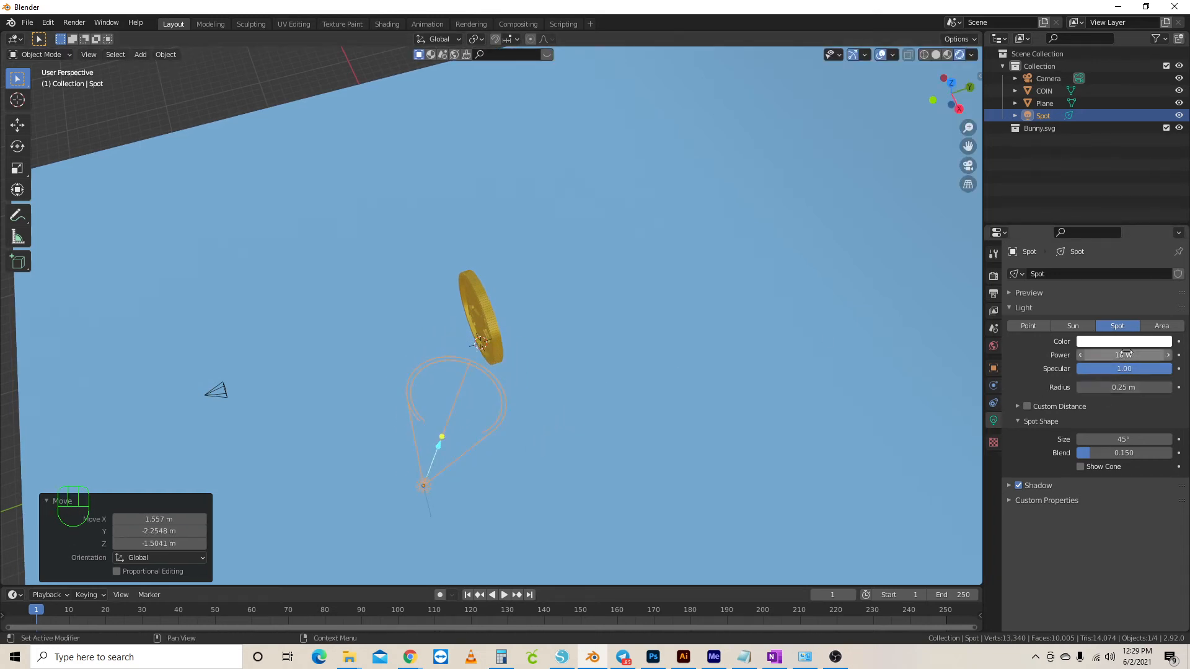
pyautogui.write('2500')
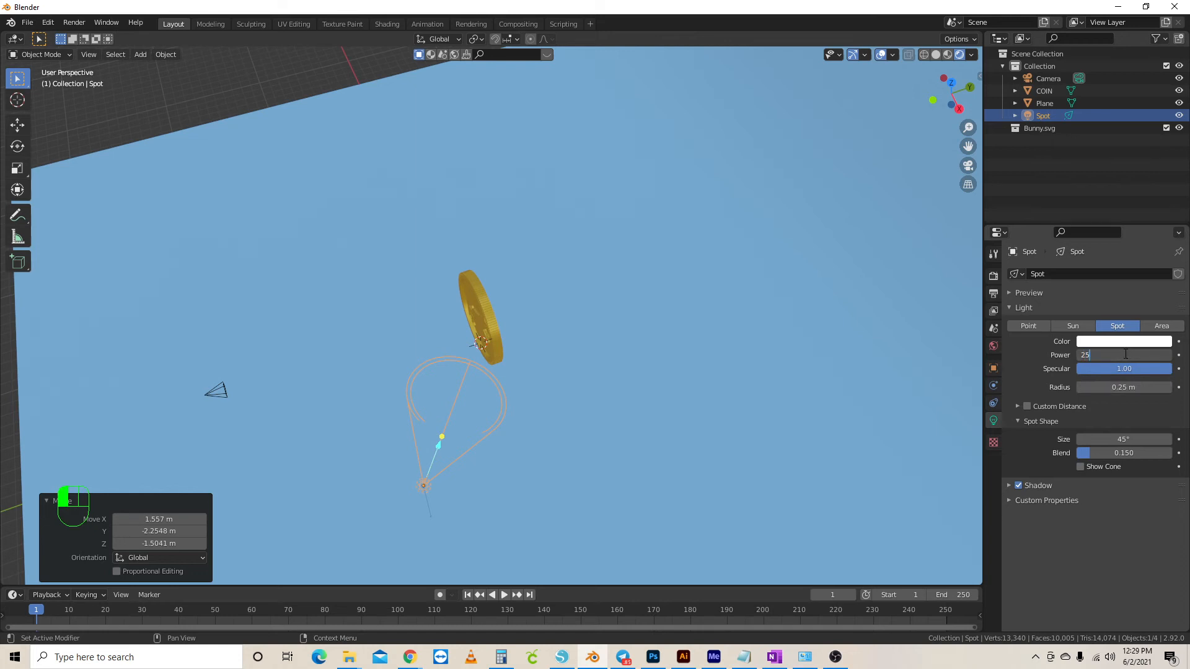
pyautogui.press('Return')
pyautogui.click(1148, 342)
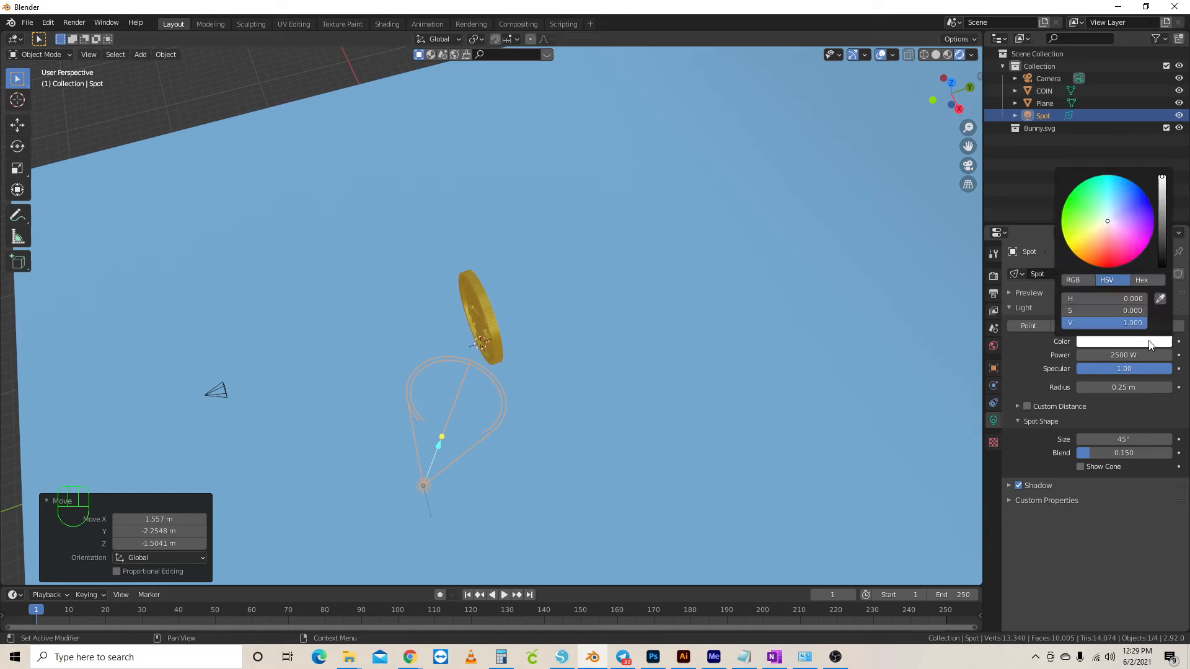
pyautogui.moveTo(1105, 231); pyautogui.dragTo(1089, 234)
# Raise the spot light about 5.2 m in front view so its beam axis points at the coin
pyautogui.moveTo(633, 349); pyautogui.dragTo(729, 286, button='middle')
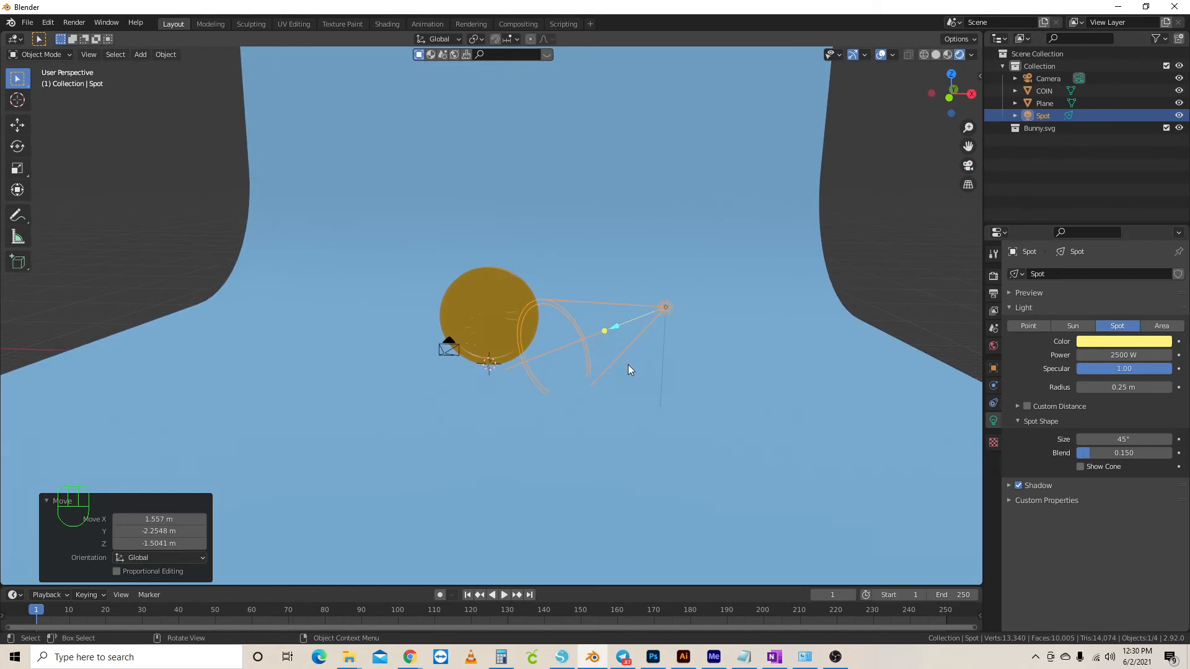
pyautogui.press('KP_1')
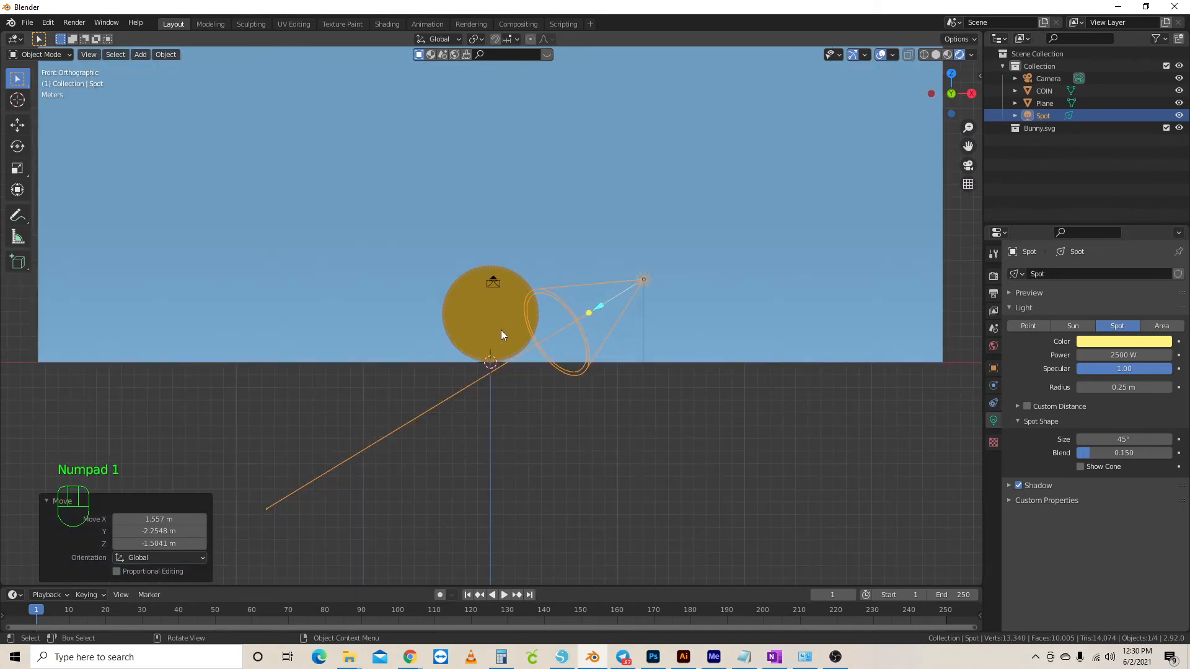
pyautogui.press('g')
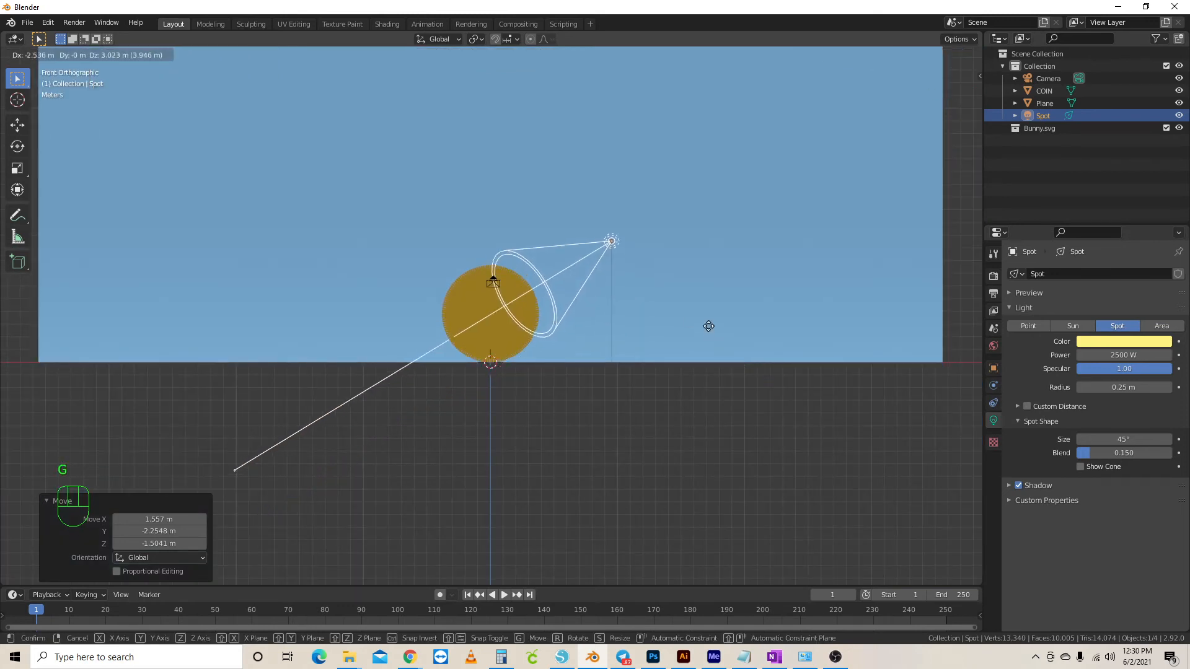
pyautogui.click(747, 303)
# Enable Scene Lights and Scene World in the rendered viewport shading settings
pyautogui.moveTo(786, 311); pyautogui.dragTo(783, 359, button='middle')
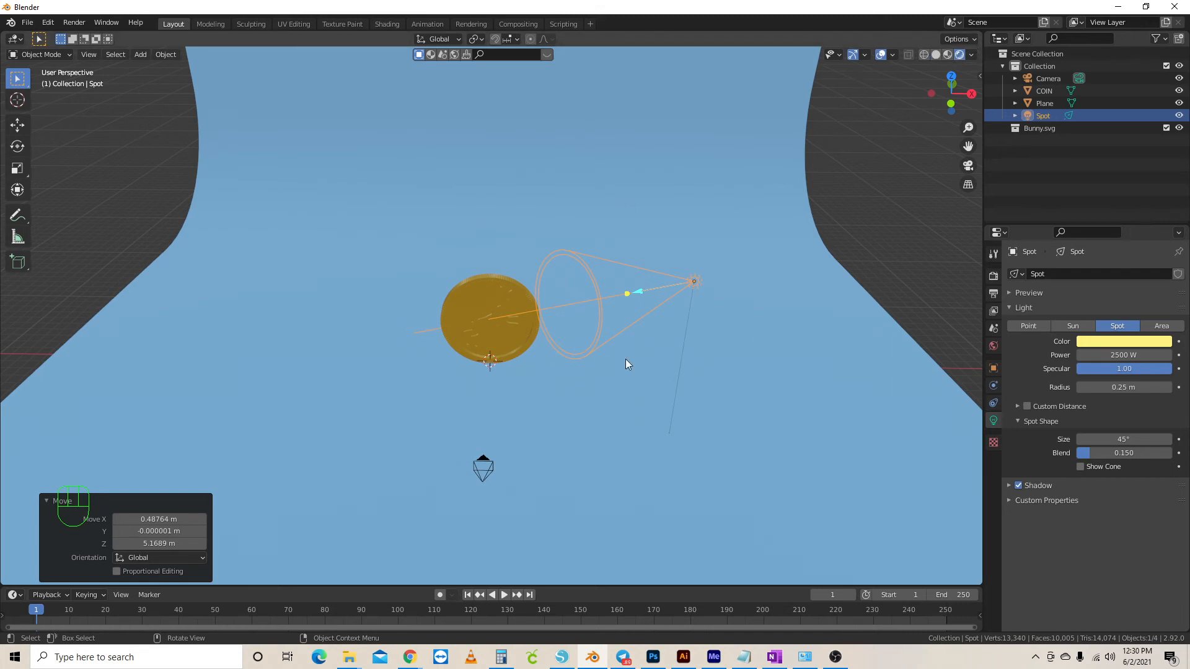
pyautogui.click(971, 55)
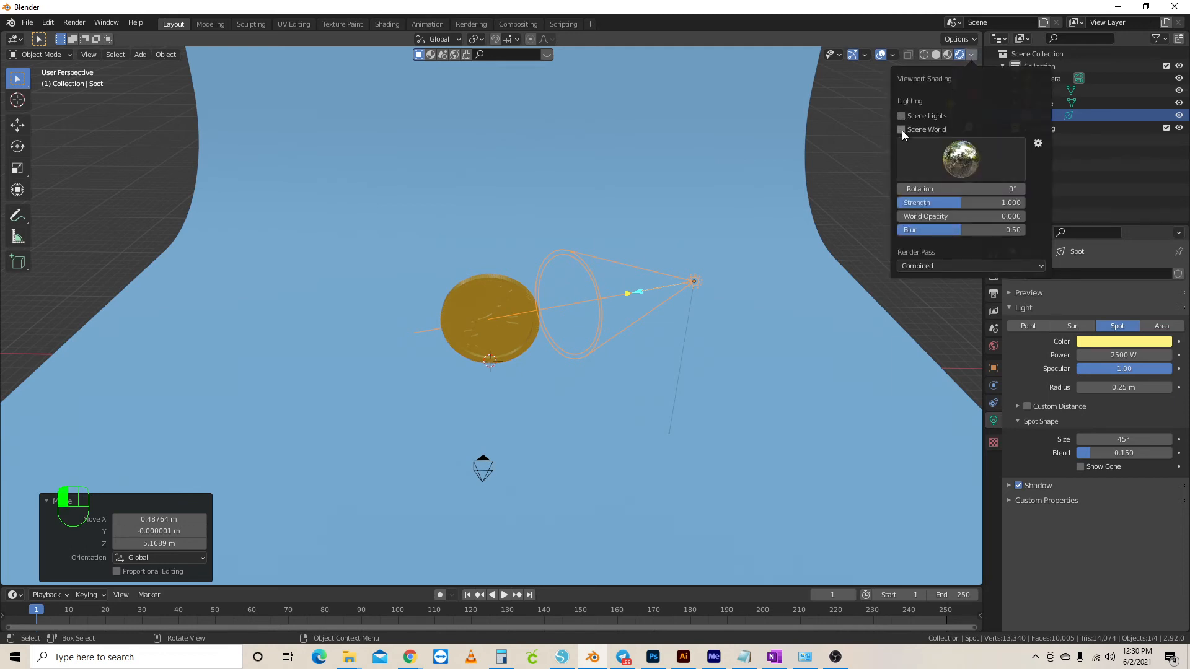
pyautogui.click(973, 54)
pyautogui.click(901, 128)
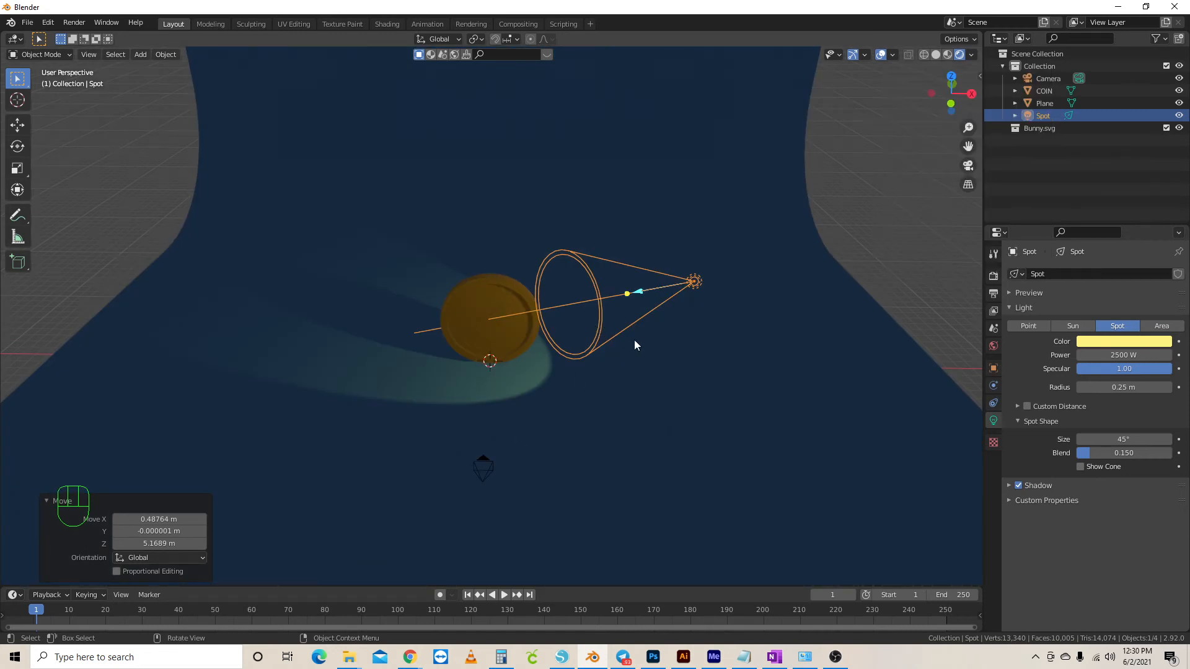
# Raise the spot light's power to 5000 W
pyautogui.scroll(4, 619, 343)
pyautogui.moveTo(600, 356); pyautogui.dragTo(659, 323, button='middle')
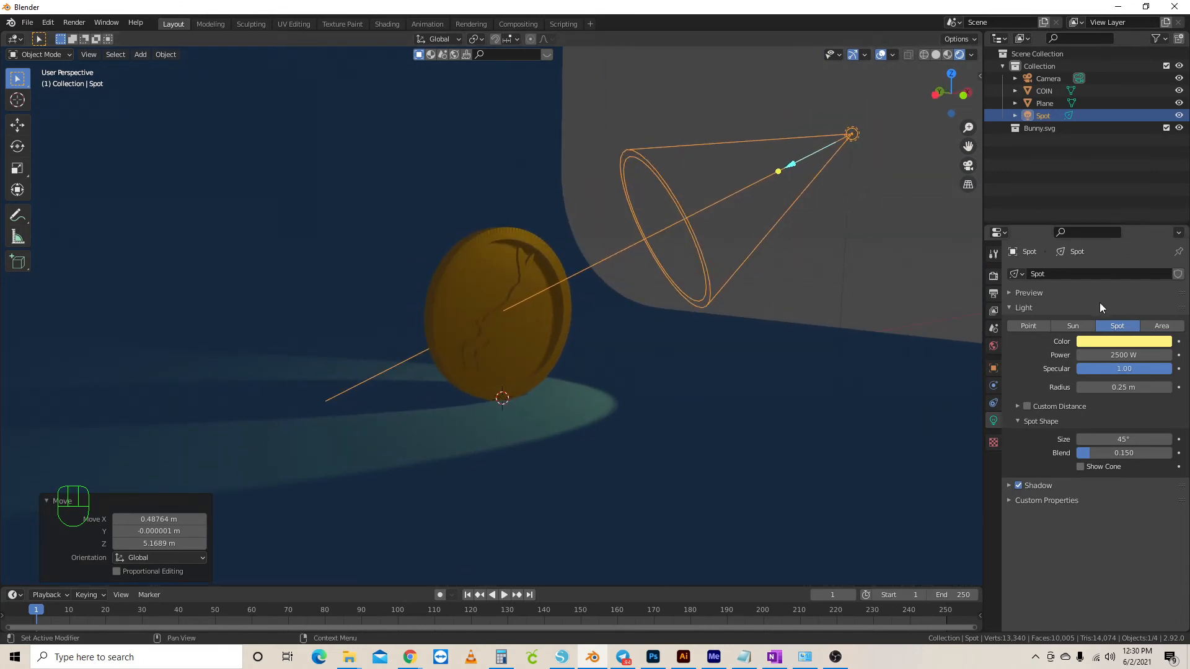
pyautogui.moveTo(1109, 355); pyautogui.dragTo(1116, 356)
pyautogui.click(1127, 357)
pyautogui.write('5000')
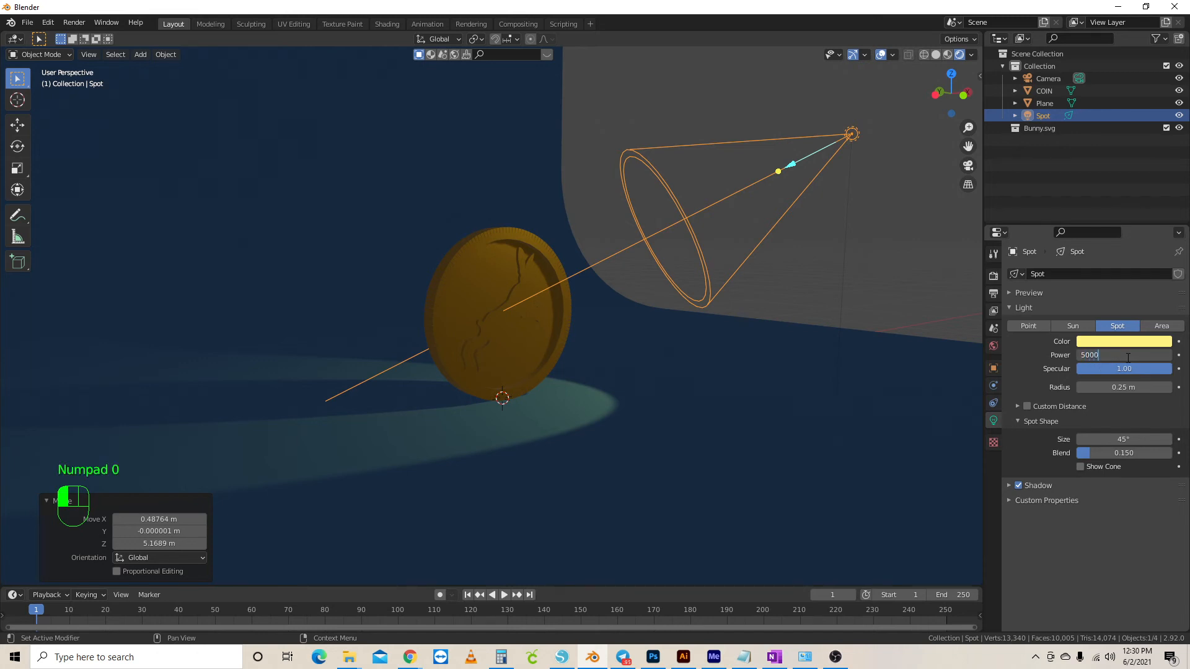
pyautogui.press('Return')
# Move the spot light farther from the coin in top view, about 5 m in X and -3.1 m in Y
pyautogui.moveTo(814, 375); pyautogui.dragTo(777, 371, button='middle')
pyautogui.press('KP_7')
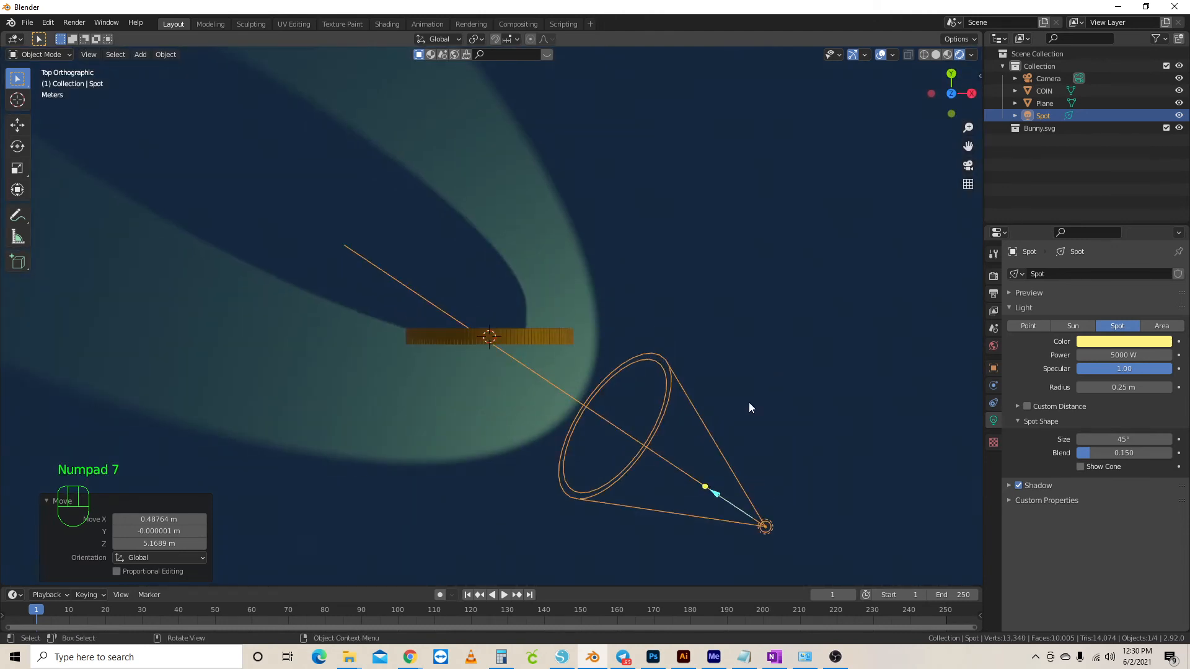
pyautogui.scroll(-2, 588, 454)
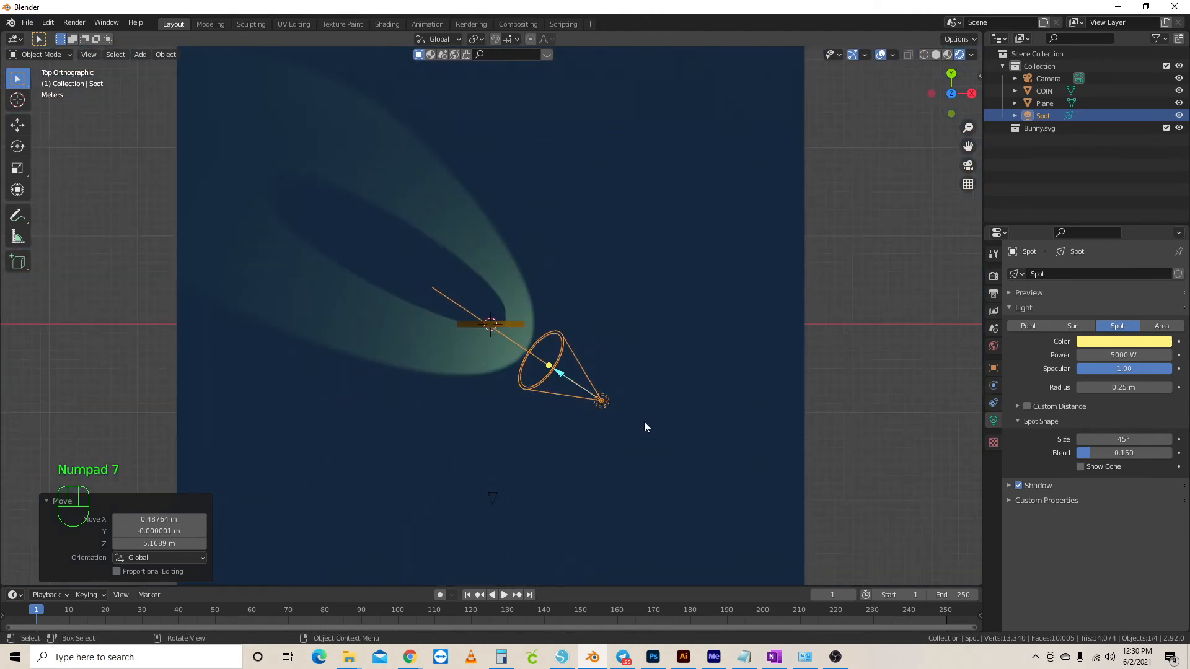
pyautogui.press('g')
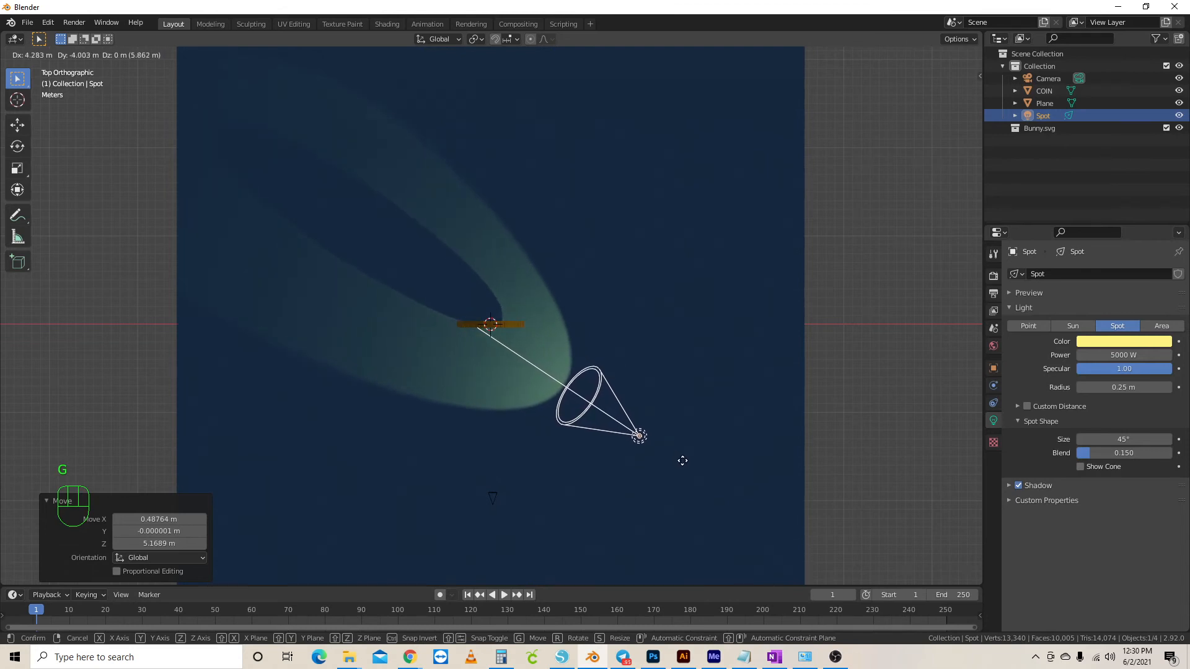
pyautogui.click(689, 453)
# Raise the spot light's power to 7500 W
pyautogui.click(1137, 355)
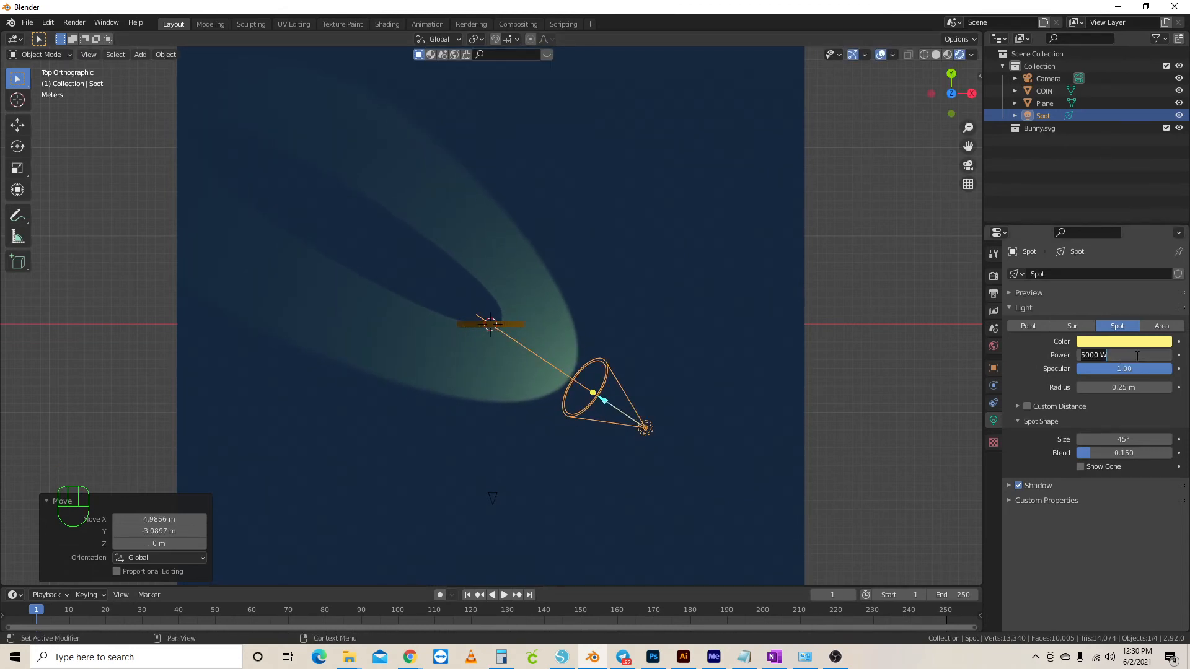
pyautogui.write('7500')
pyautogui.press('Return')
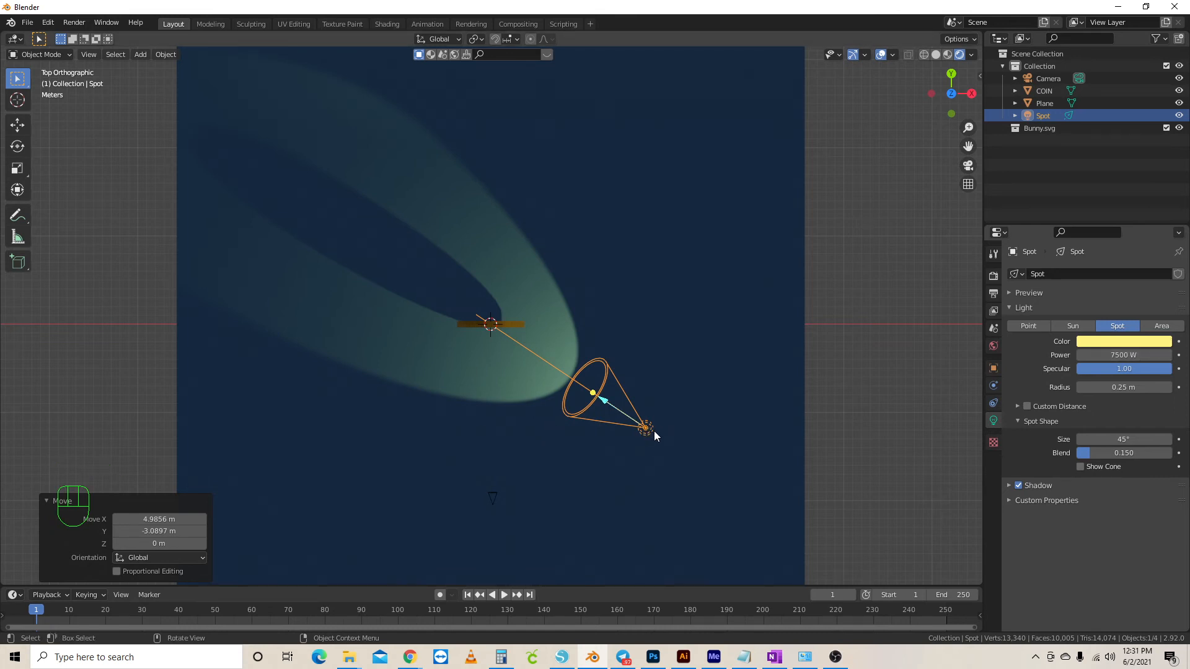
# Duplicate the spot light about -31.3 m in X to the coin's opposite front side and rotate the copy about Z to aim at the coin
pyautogui.hotkey('shift', 'd')
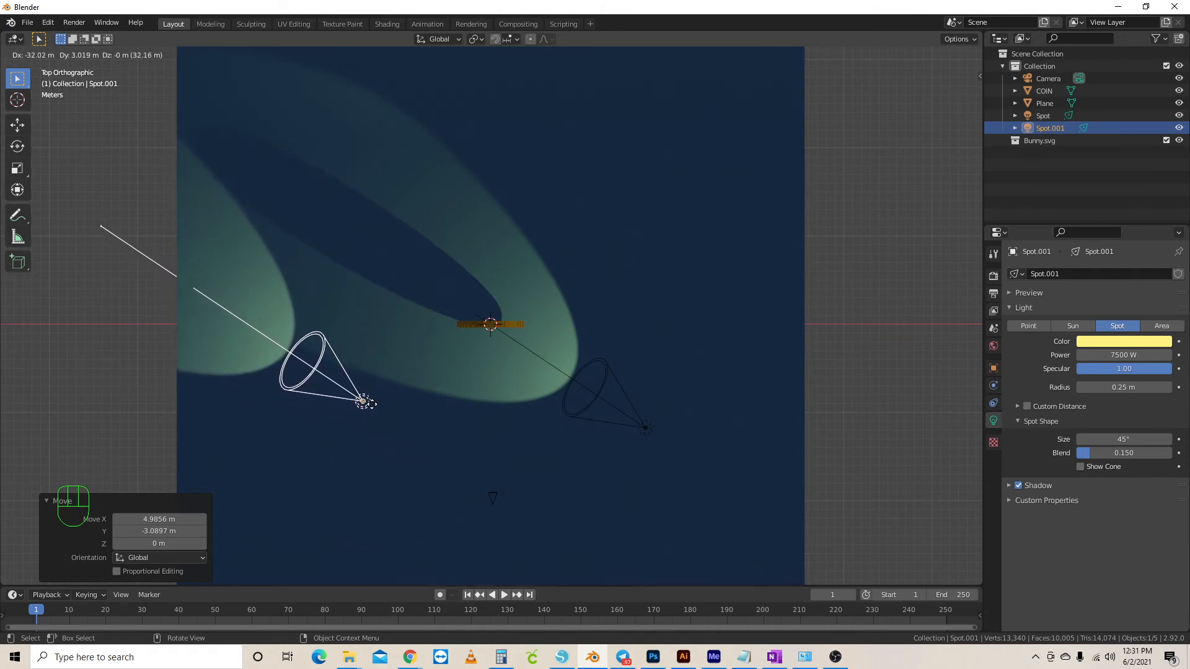
pyautogui.click(378, 415)
pyautogui.press('r')
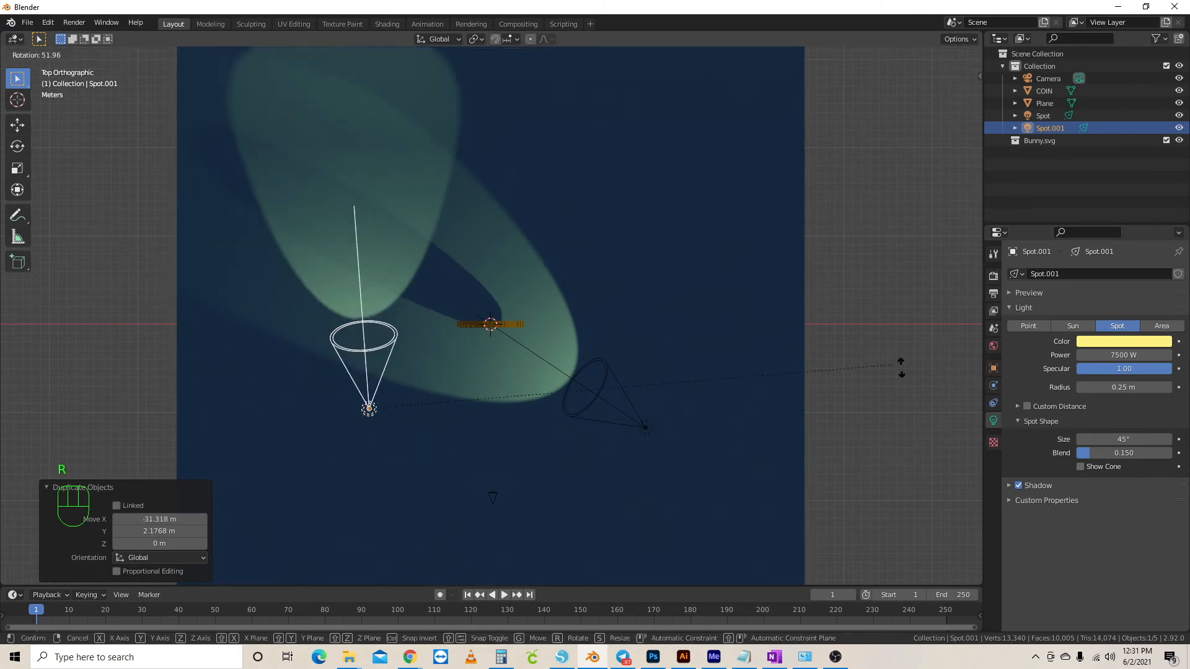
pyautogui.click(581, 508)
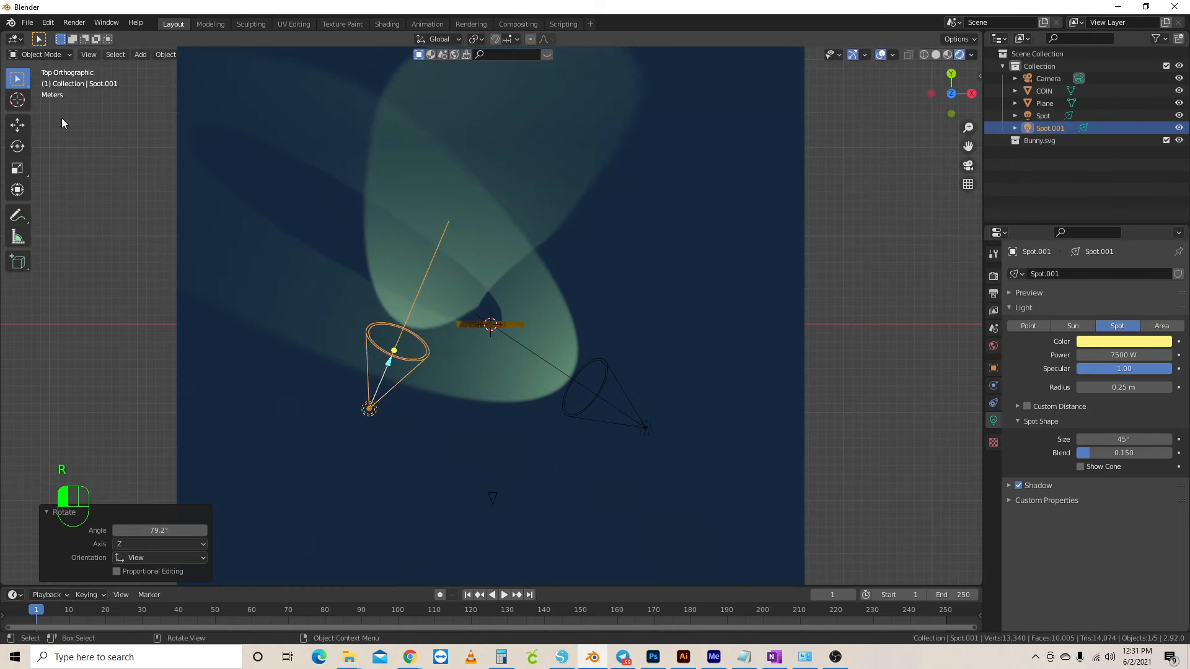
pyautogui.press('r')
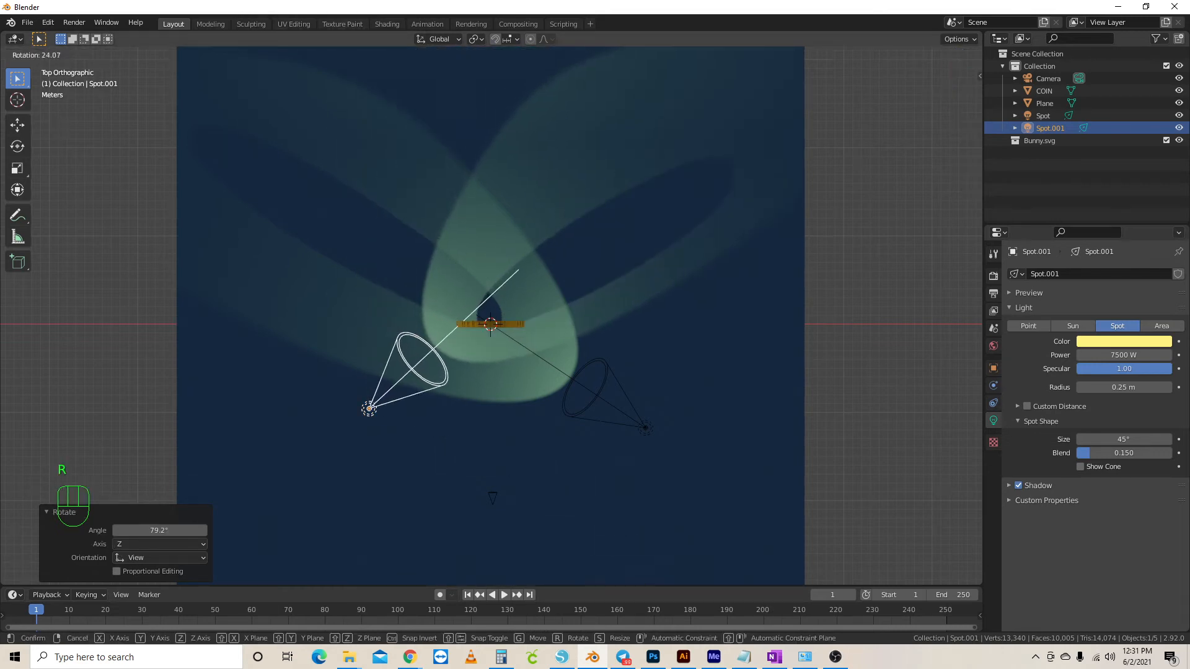
pyautogui.press('Return')
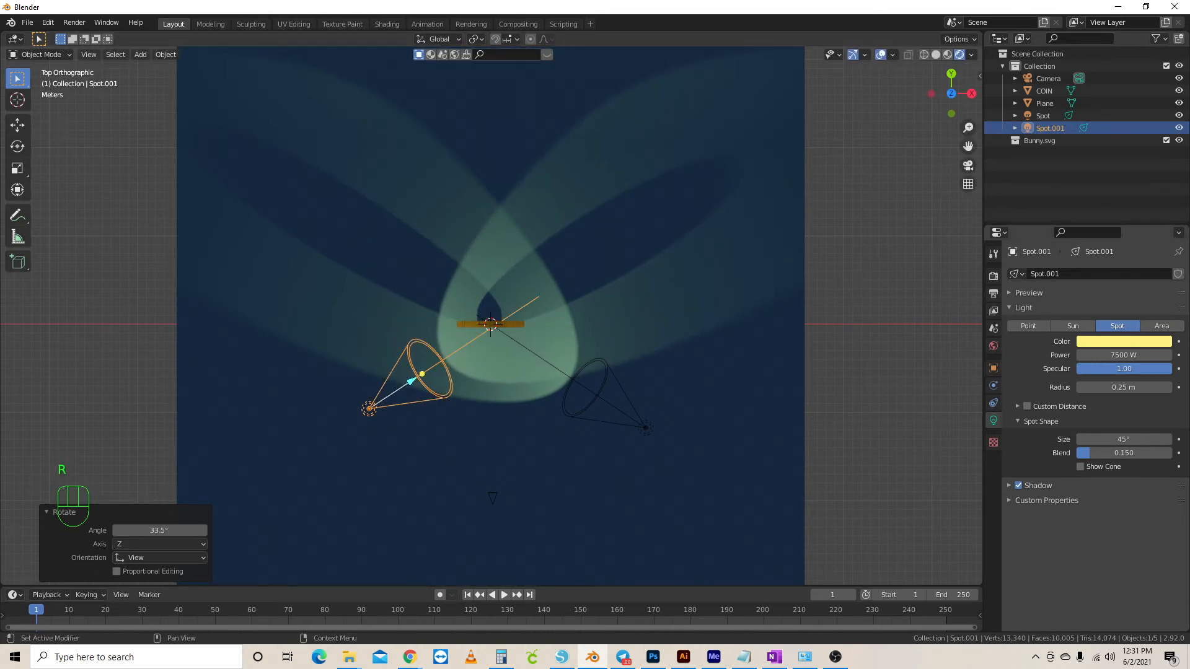
# Change the duplicated spot light's color to light green, with hue 0.341 and saturation 0.818
pyautogui.click(1130, 340)
pyautogui.moveTo(1105, 219); pyautogui.dragTo(1090, 210)
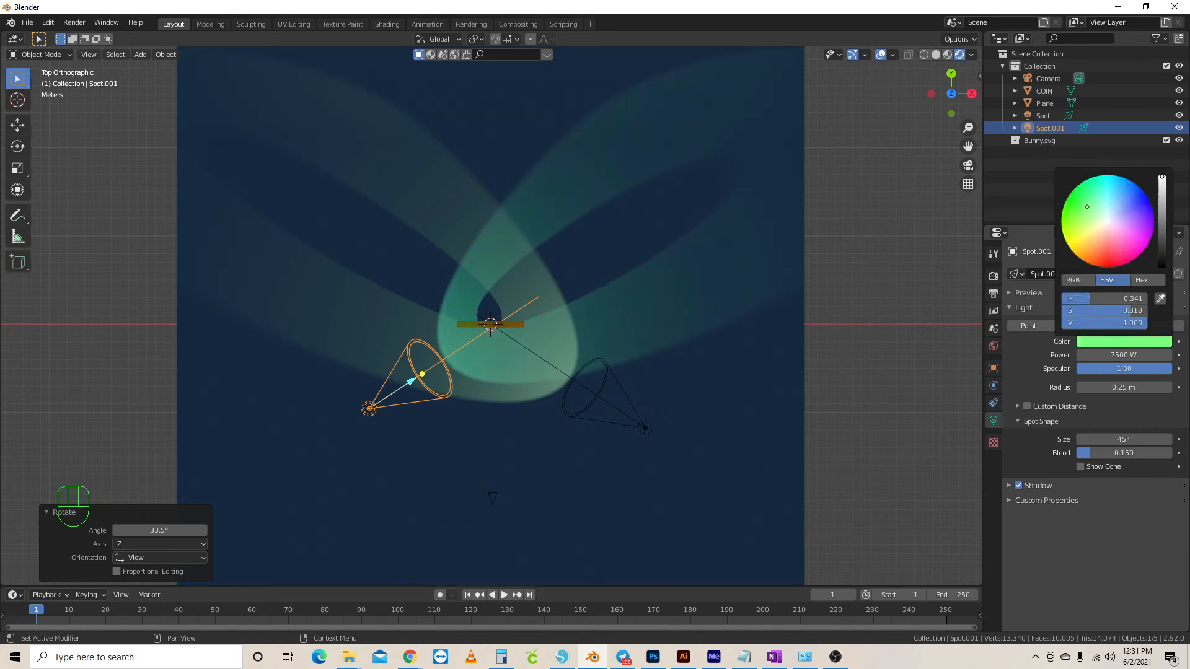
pyautogui.moveTo(726, 362); pyautogui.dragTo(722, 260, button='middle')
pyautogui.scroll(8, 610, 268)
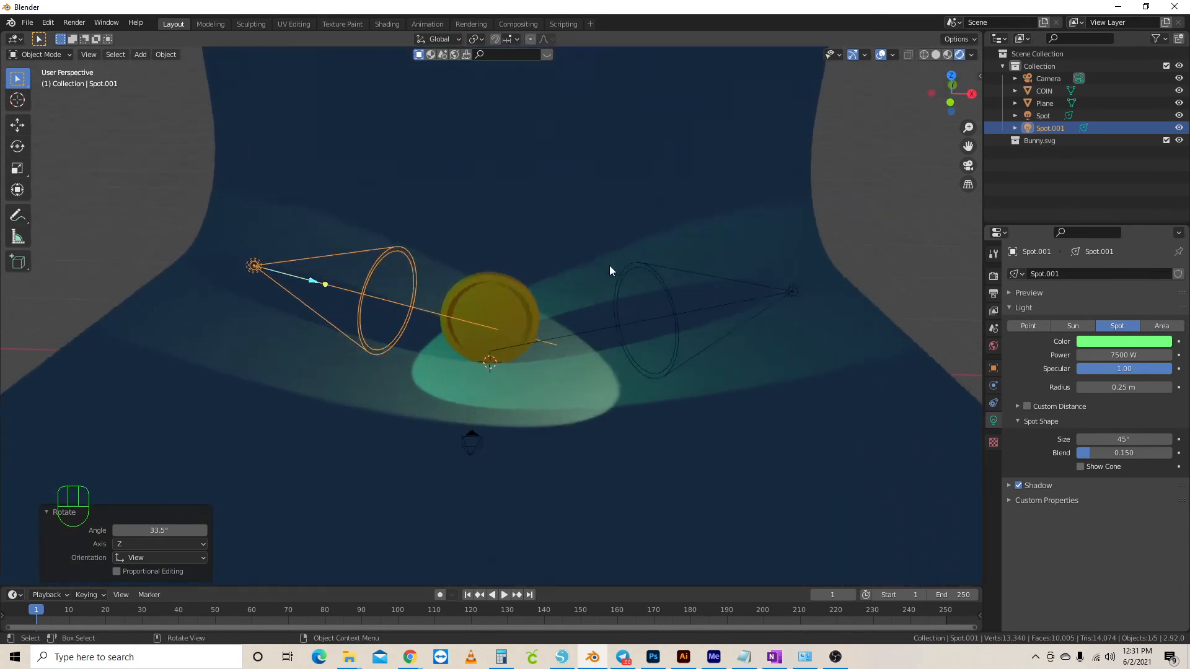
pyautogui.moveTo(572, 340); pyautogui.dragTo(602, 336, button='middle')
pyautogui.scroll(-3, 590, 319)
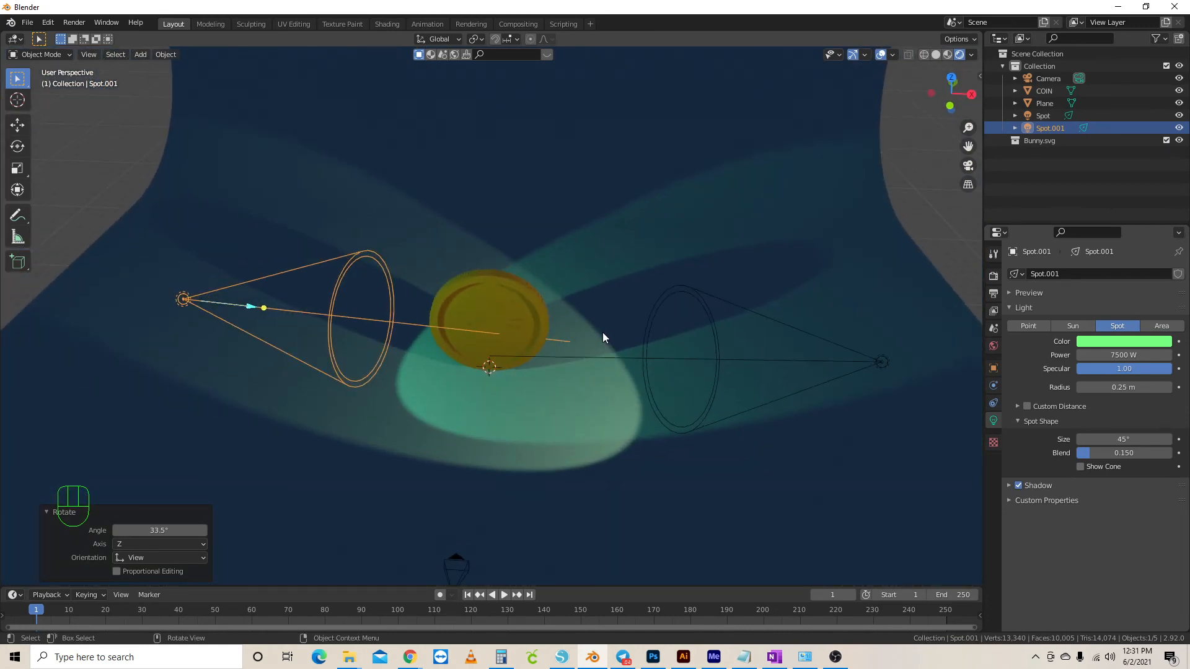
# Duplicate the green spot light about 23.3 m in Y to behind the coin and rotate the copy about 90° to aim at the coin
pyautogui.press('KP_7')
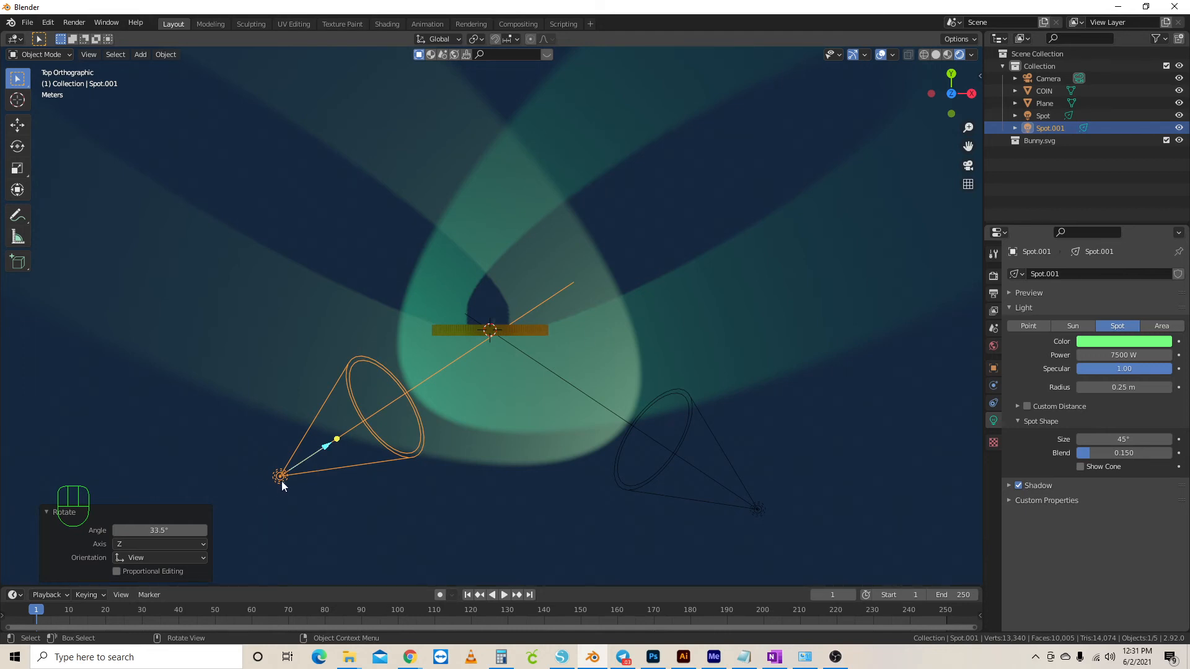
pyautogui.press('shift')
pyautogui.hotkey('shift', 'd')
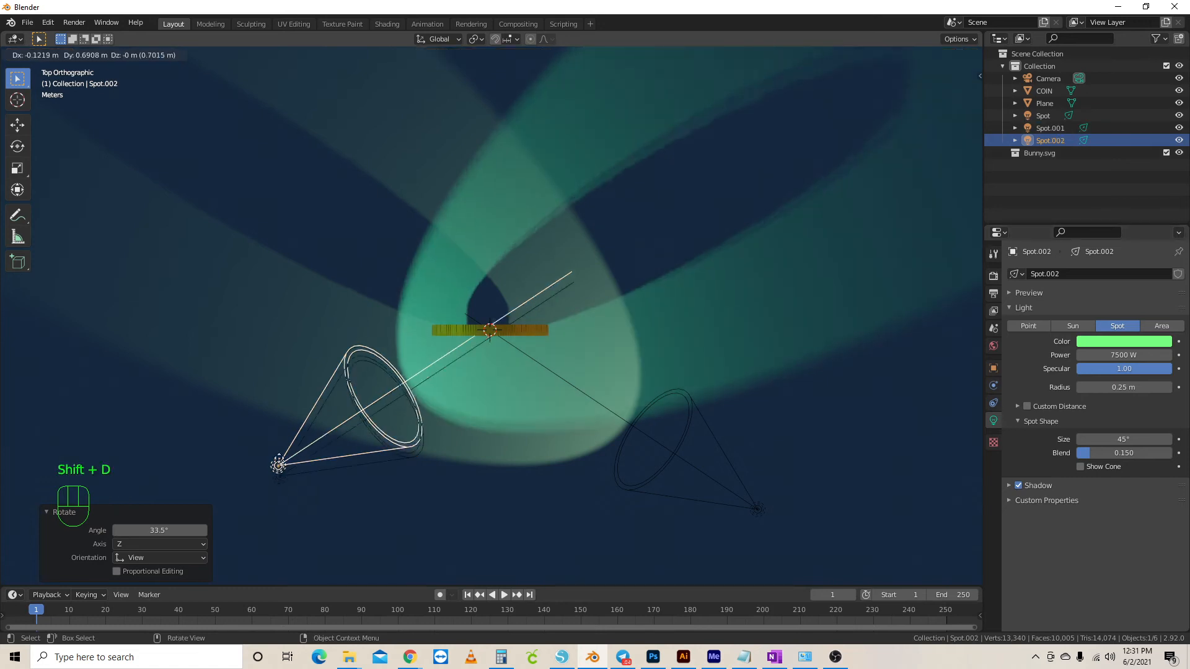
pyautogui.click(342, 128)
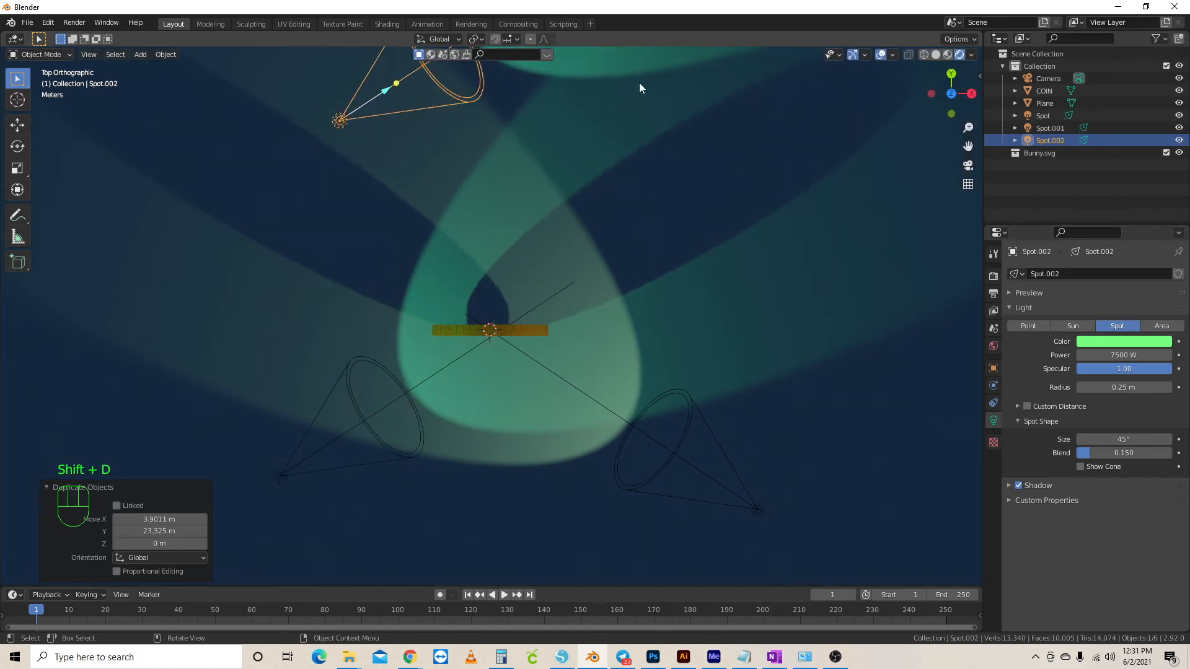
pyautogui.press('r')
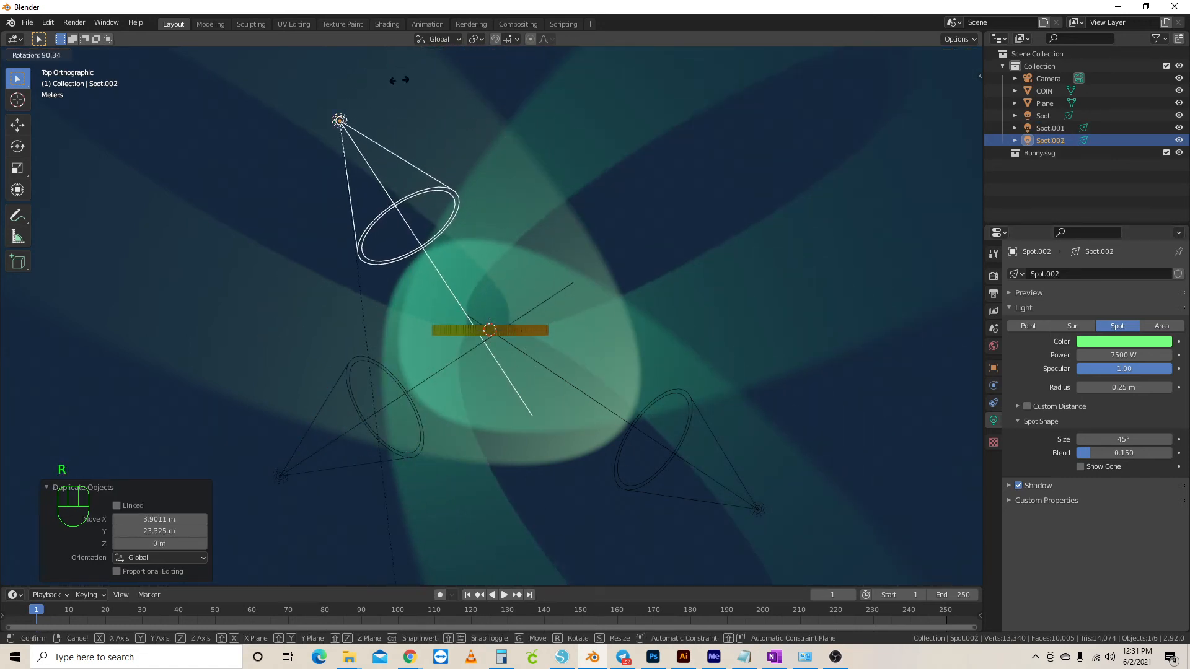
pyautogui.click(419, 72)
# Raise the rear spot light about 8.4 m, shift it about 4.2 m in X, and rotate it about 28° in front view toward the coin
pyautogui.press('KP_1')
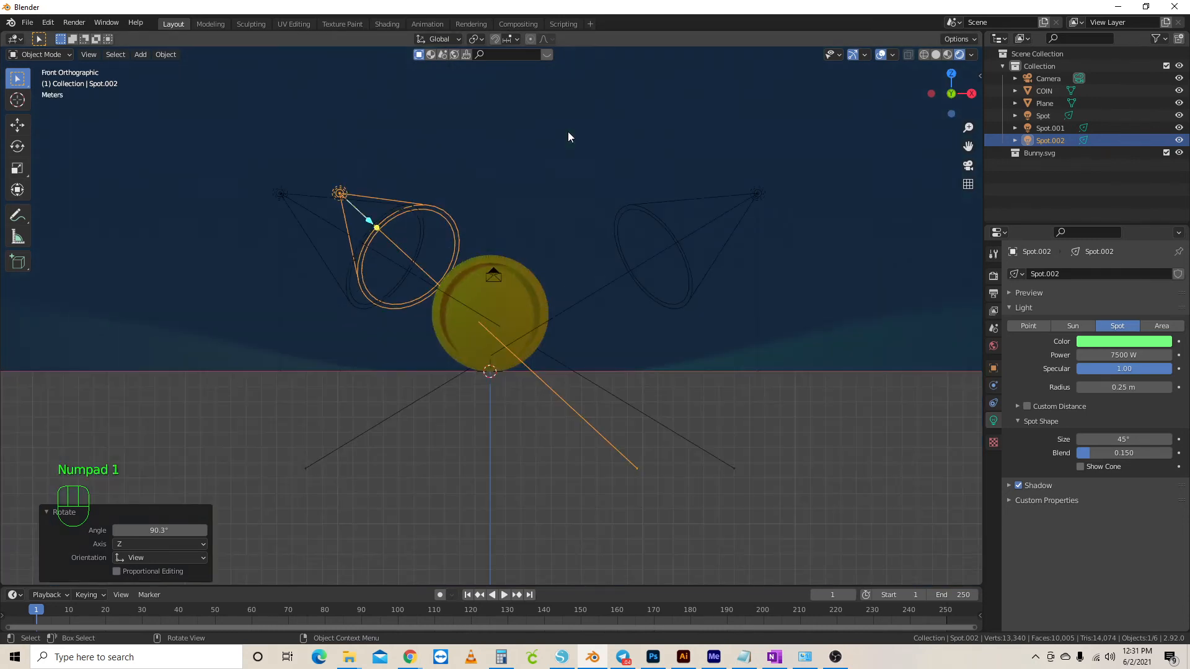
pyautogui.press('g')
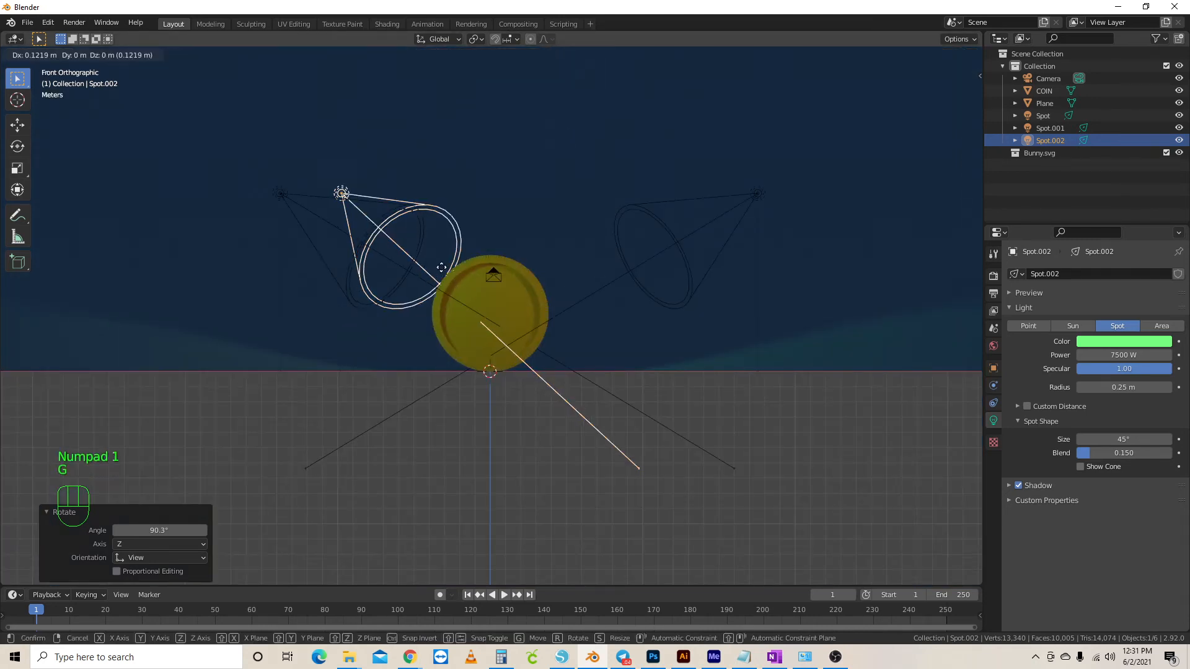
pyautogui.click(501, 142)
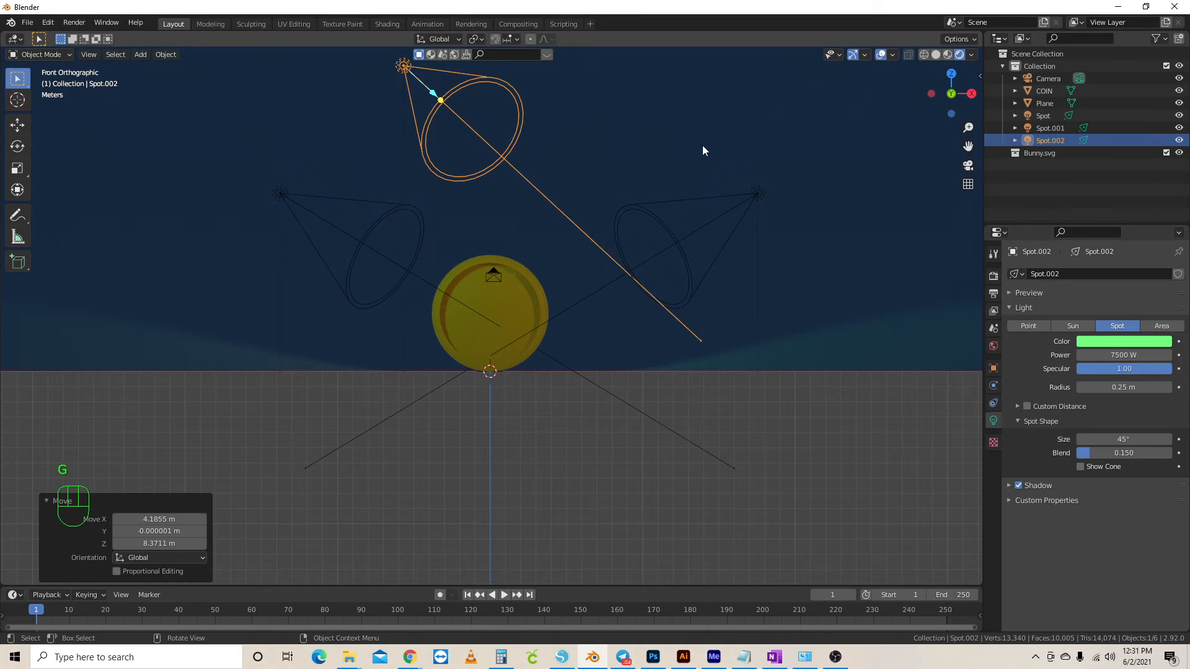
pyautogui.press('r')
pyautogui.click(641, 317)
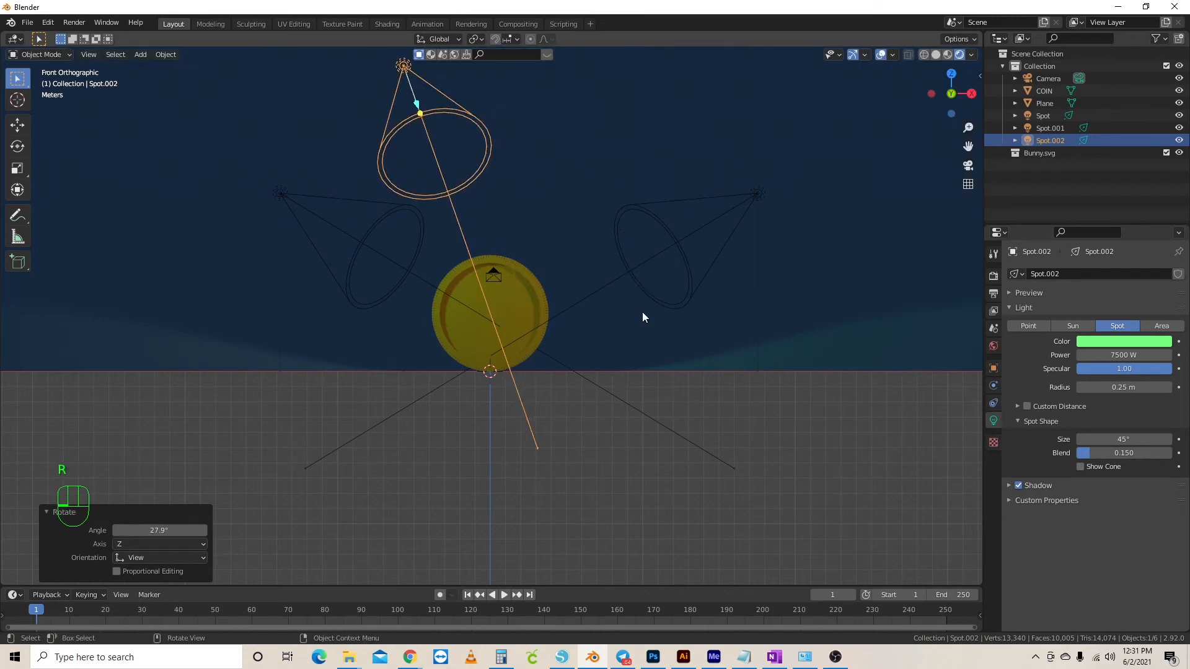
# Rotate the rear spot light about -6.4° from a side perspective to refine its aim at the coin
pyautogui.moveTo(702, 302); pyautogui.dragTo(559, 295, button='middle')
pyautogui.press('r')
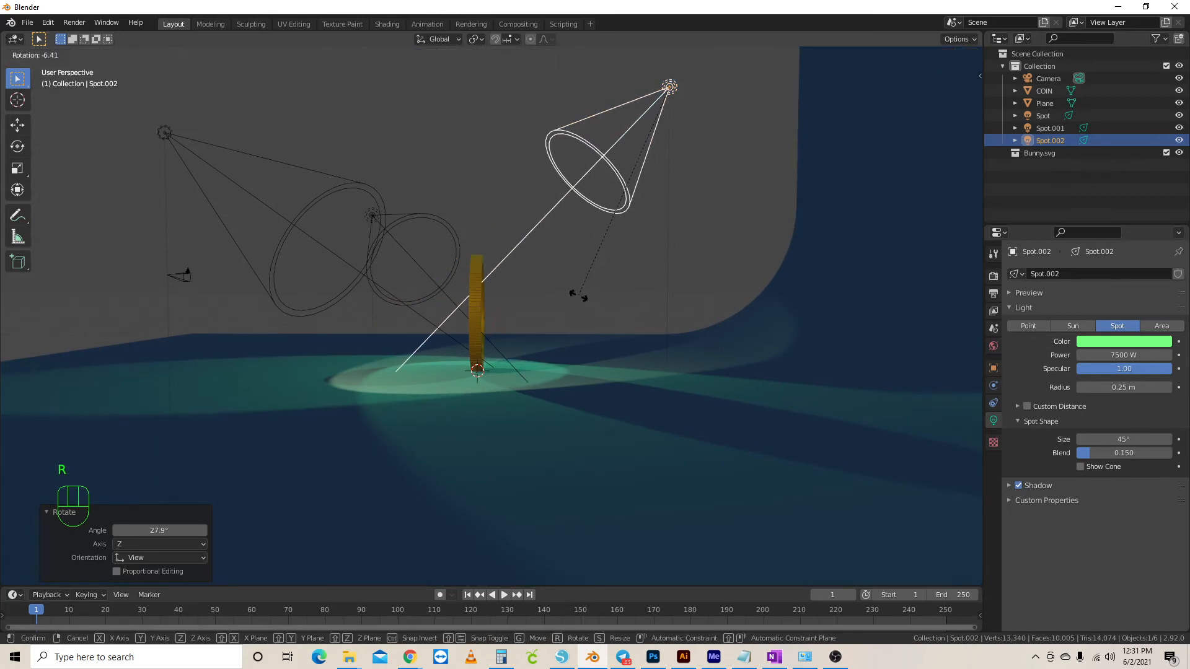
pyautogui.click(578, 295)
# Raise the rear spot light's power to 20000 W
pyautogui.moveTo(645, 318); pyautogui.dragTo(698, 353, button='middle')
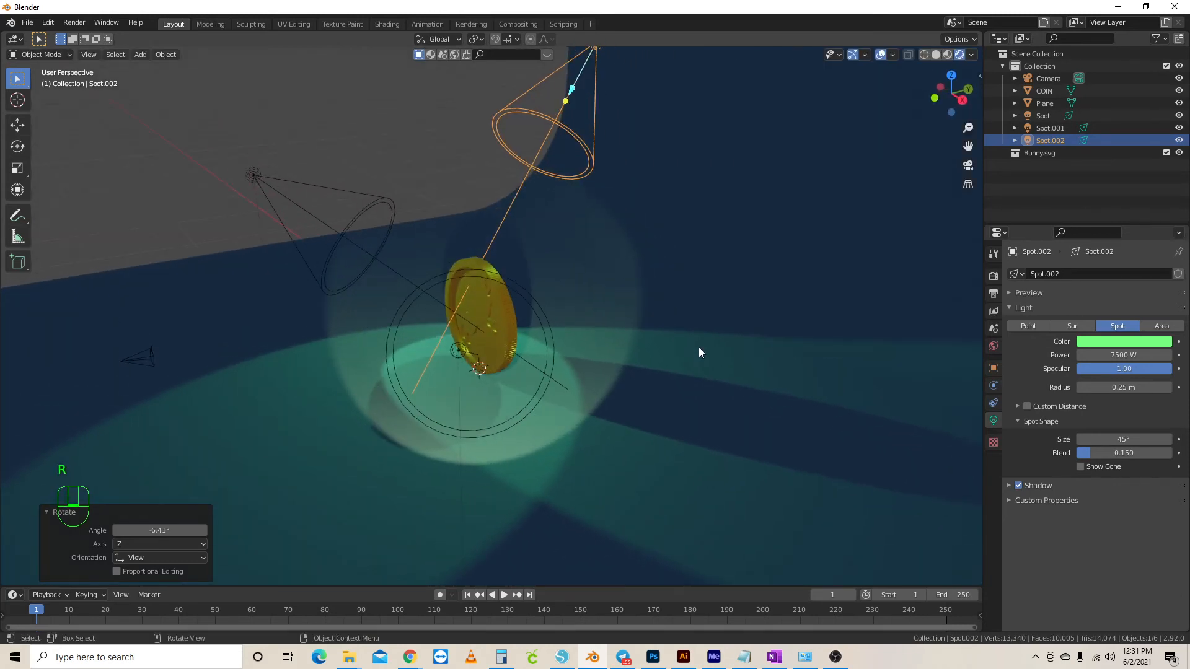
pyautogui.click(1138, 356)
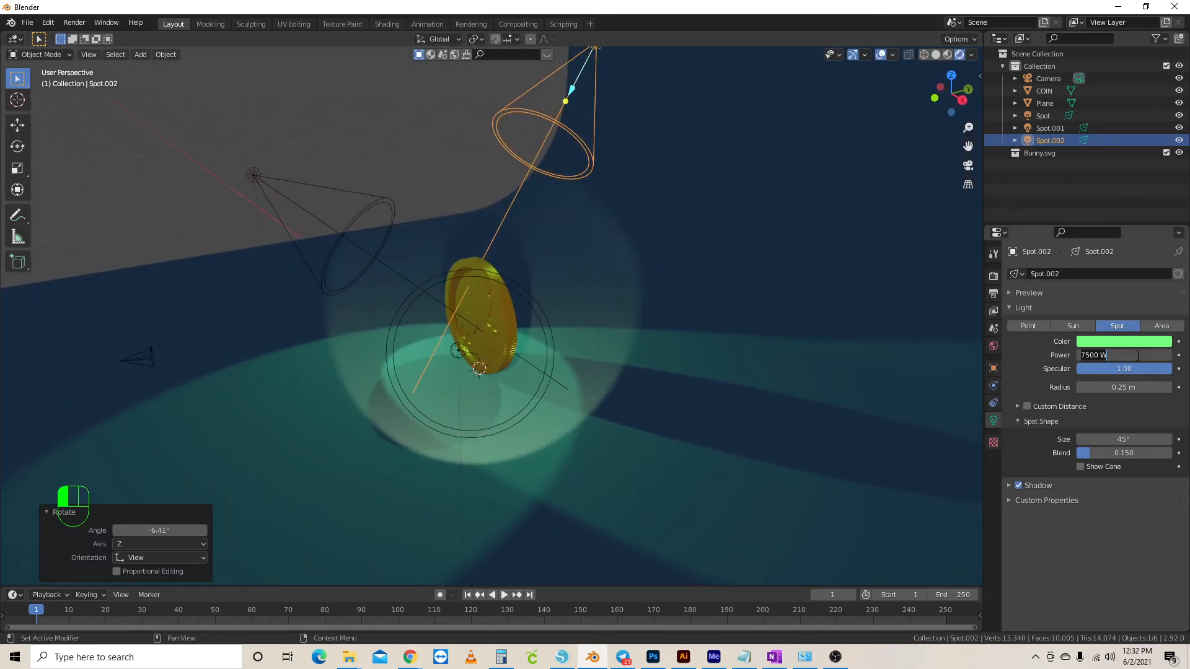
pyautogui.write('20000')
pyautogui.press('Return')
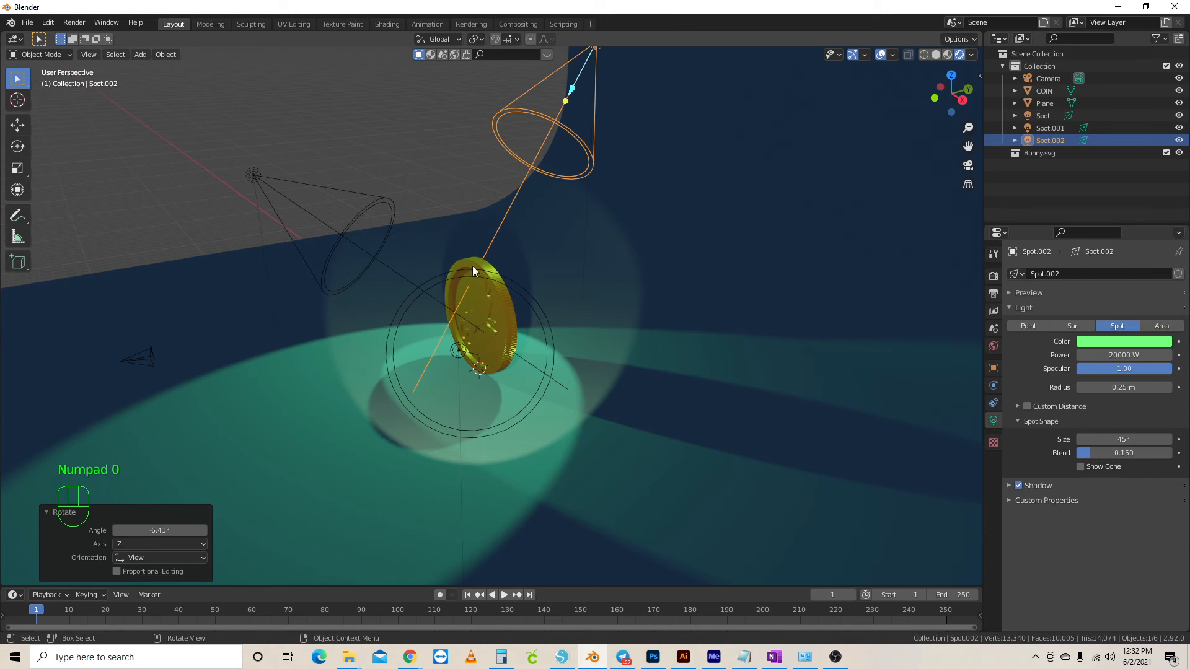
# Try a pinkish red color on the rear spot light, then settle on light cyan-blue
pyautogui.click(1125, 341)
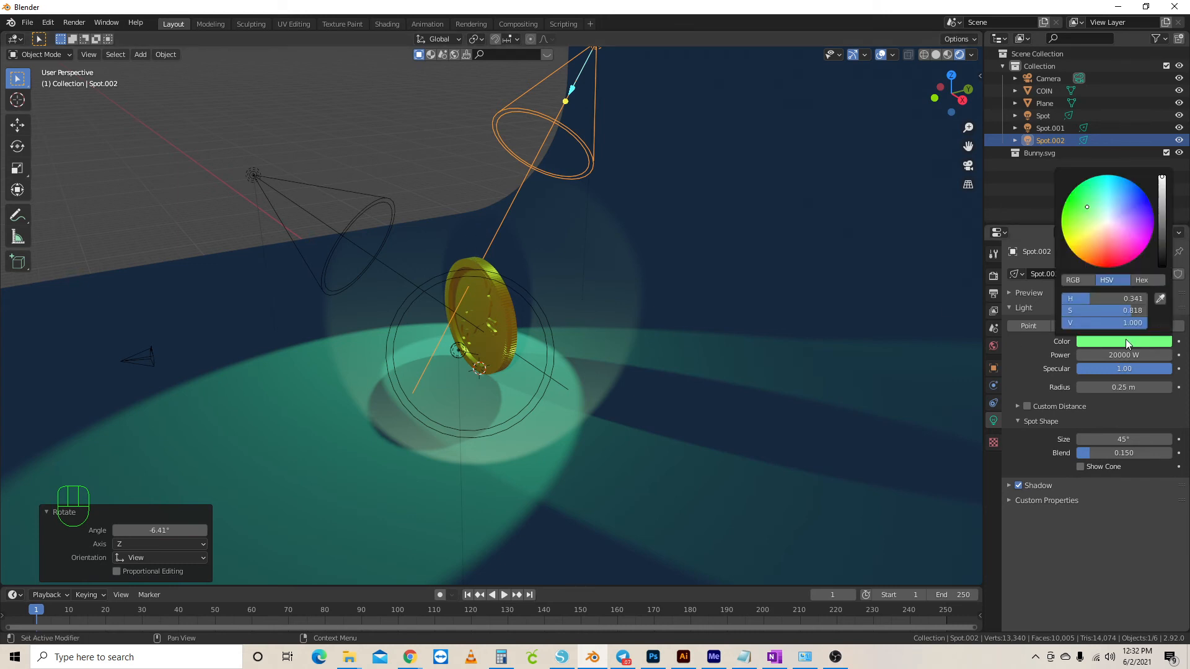
pyautogui.click(1113, 255)
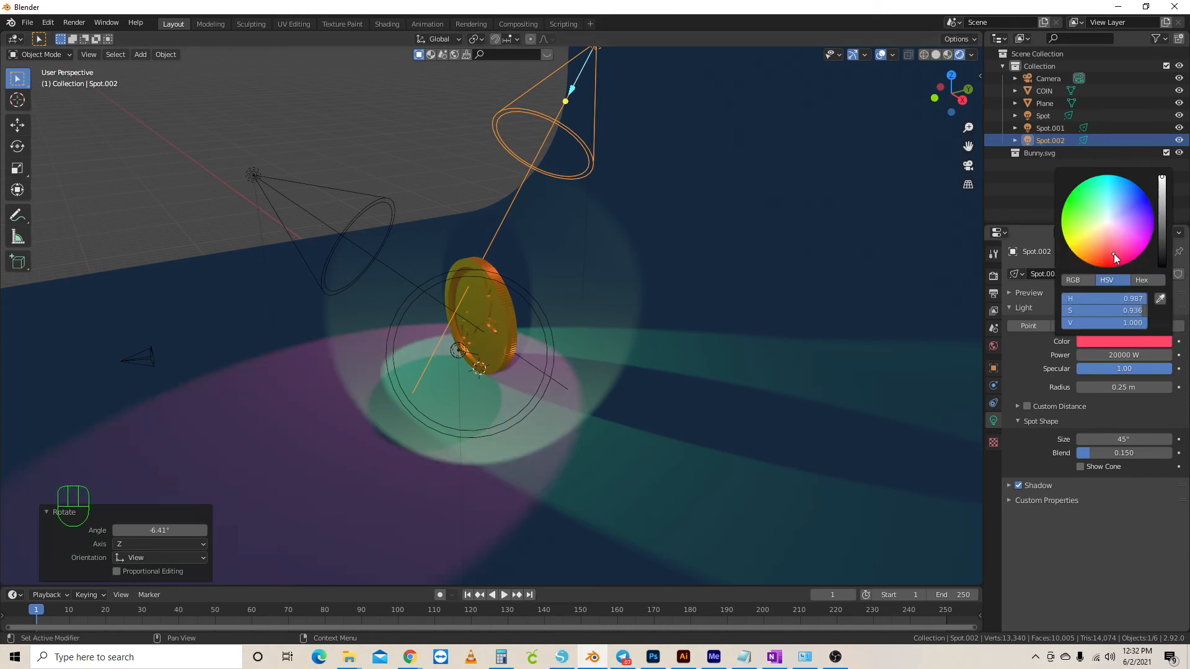
pyautogui.click(1118, 205)
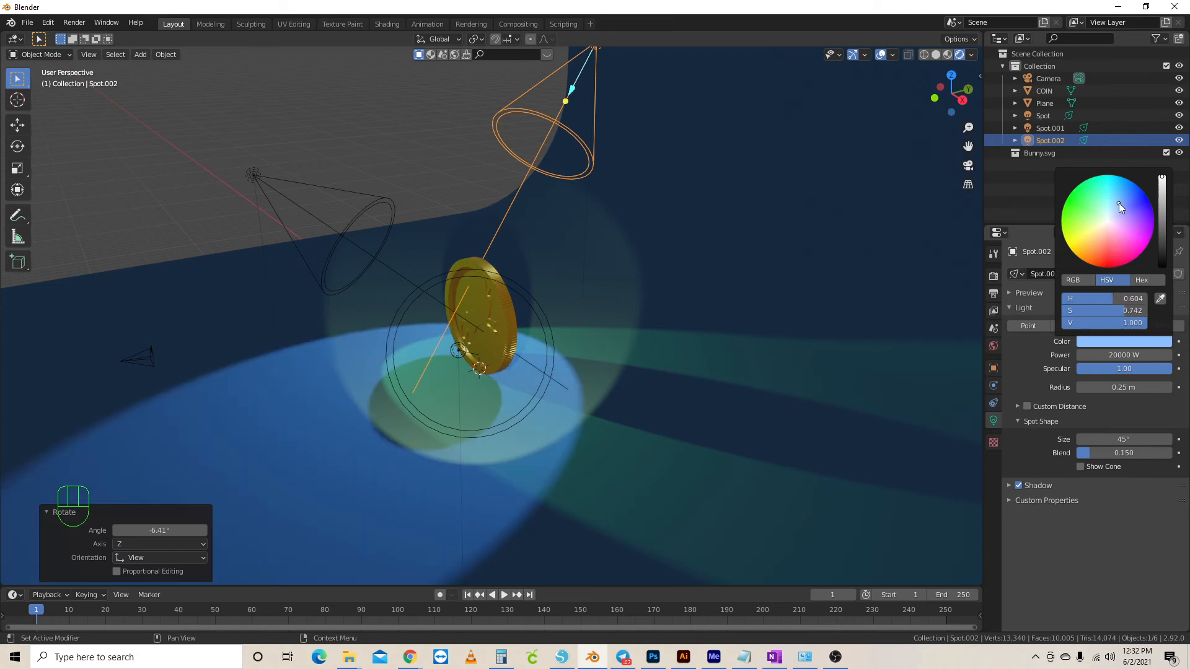
pyautogui.moveTo(1117, 198)
pyautogui.mouseDown()
pyautogui.moveTo(1125, 193)
pyautogui.moveTo(1114, 198)
pyautogui.mouseUp()
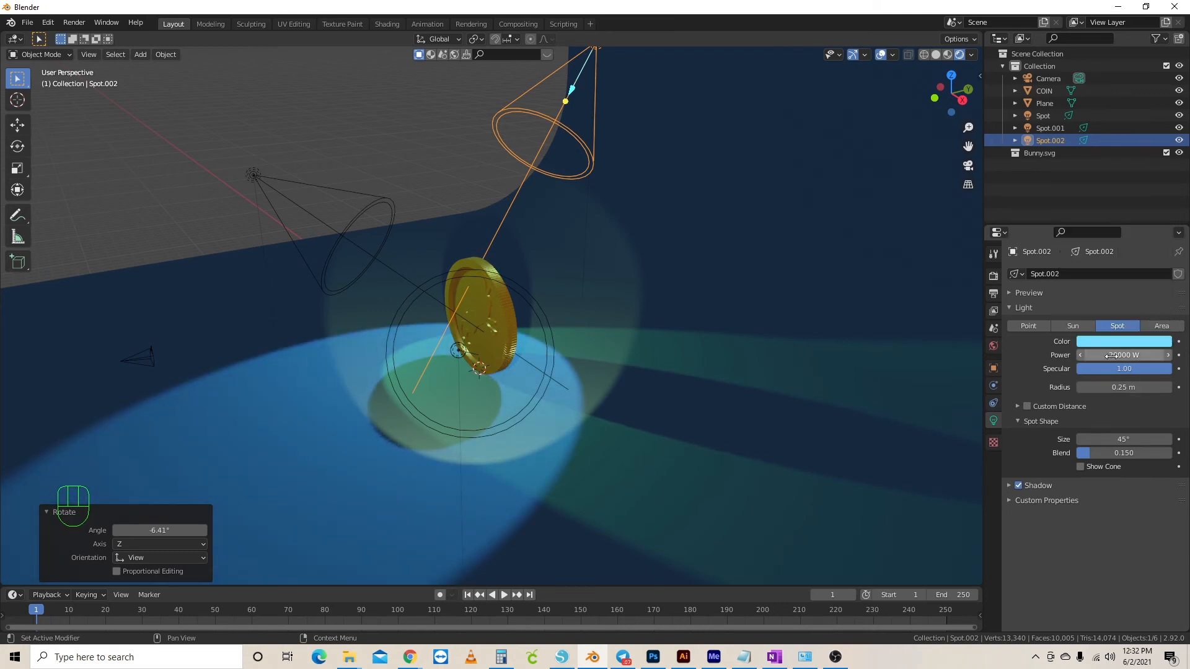
# Check the lit coin through the camera view and select the COIN object
pyautogui.moveTo(600, 354); pyautogui.dragTo(643, 335, button='middle')
pyautogui.scroll(3, 558, 319)
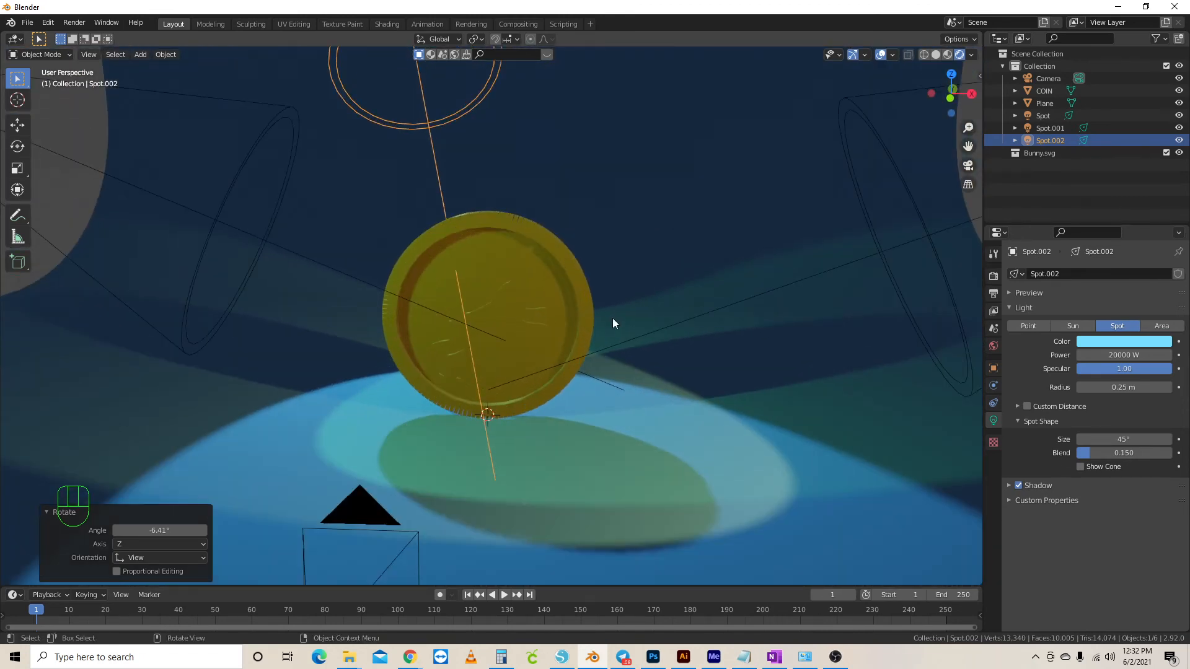
pyautogui.press('KP_0')
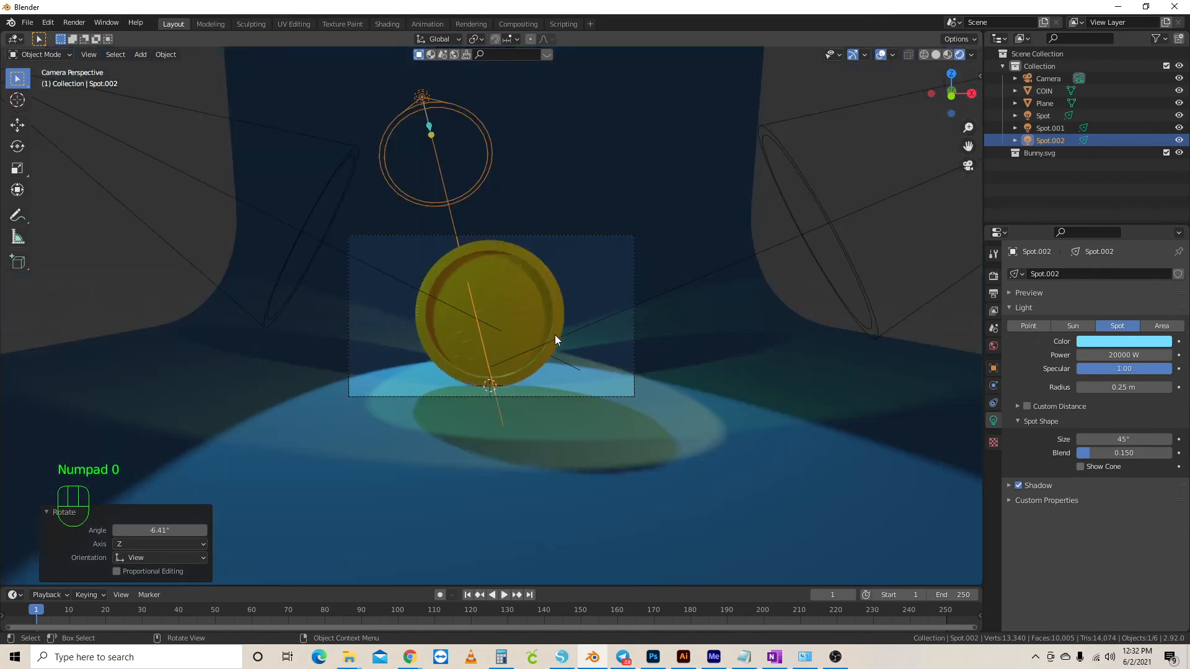
pyautogui.scroll(5, 556, 335)
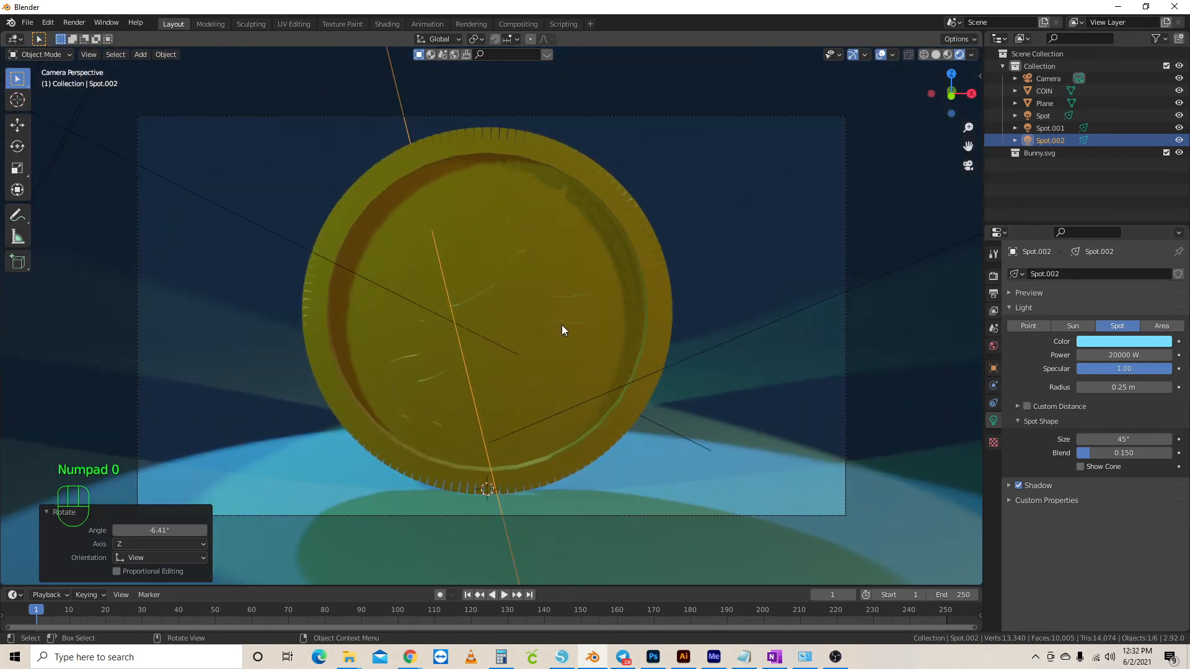
pyautogui.scroll(-2, 563, 329)
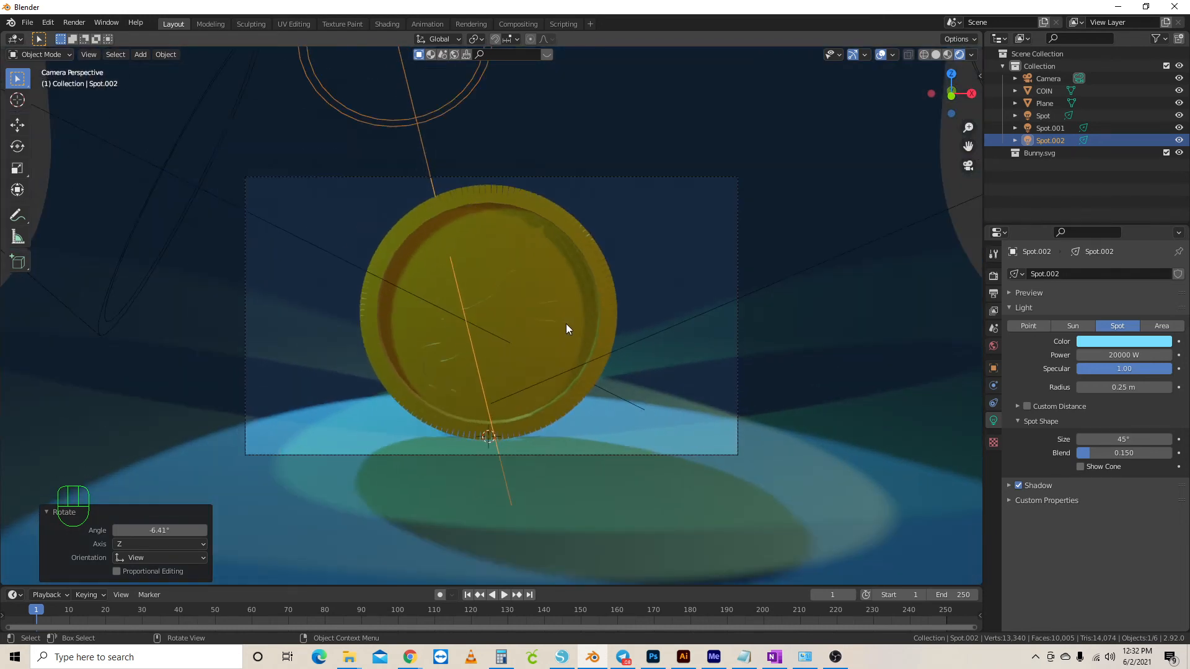
pyautogui.click(1061, 177)
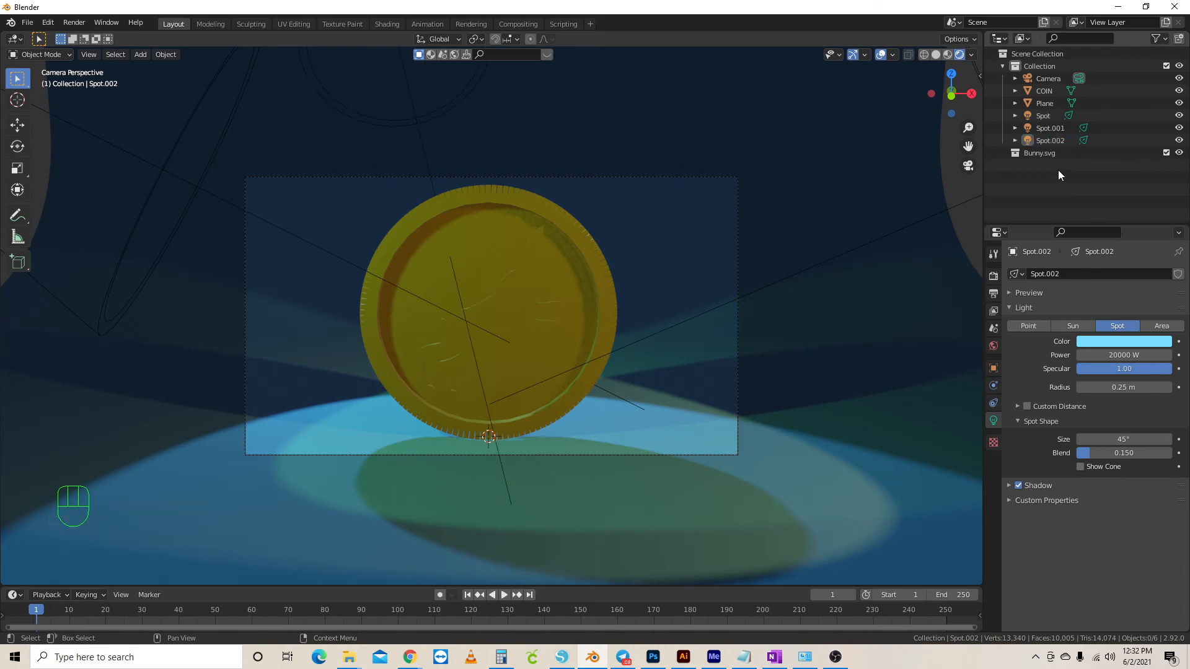
pyautogui.click(1046, 91)
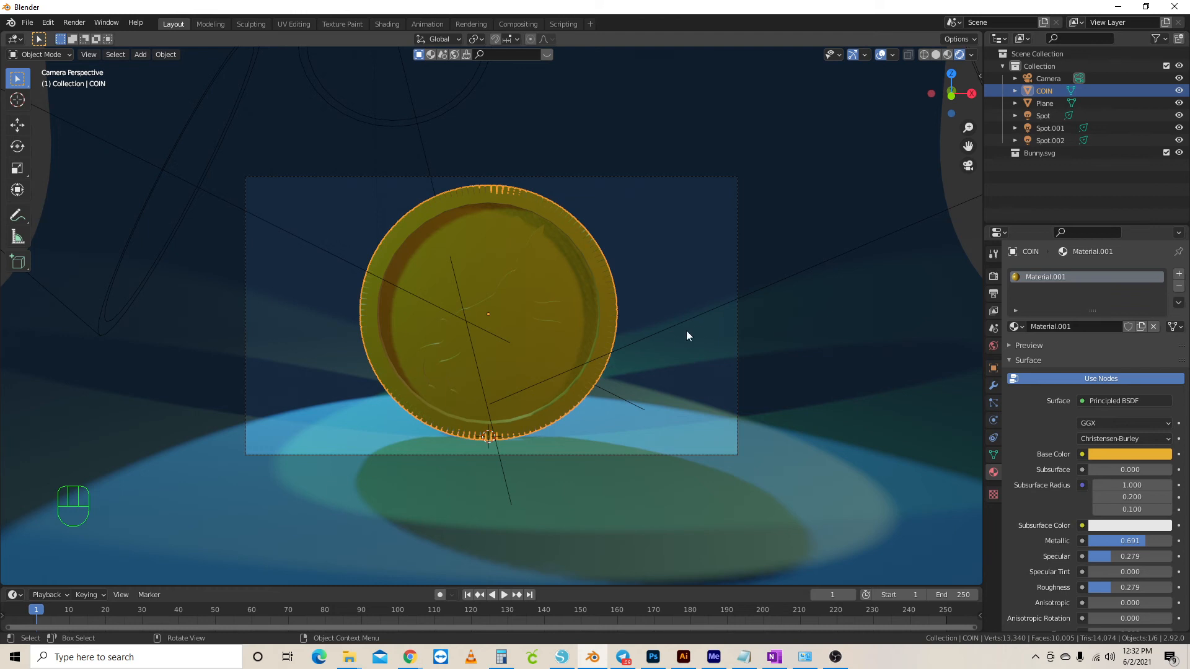
# Enlarge the timeline area and insert a Location, Rotation & Scale keyframe on the coin at frame 1
pyautogui.moveTo(566, 586); pyautogui.dragTo(575, 465)
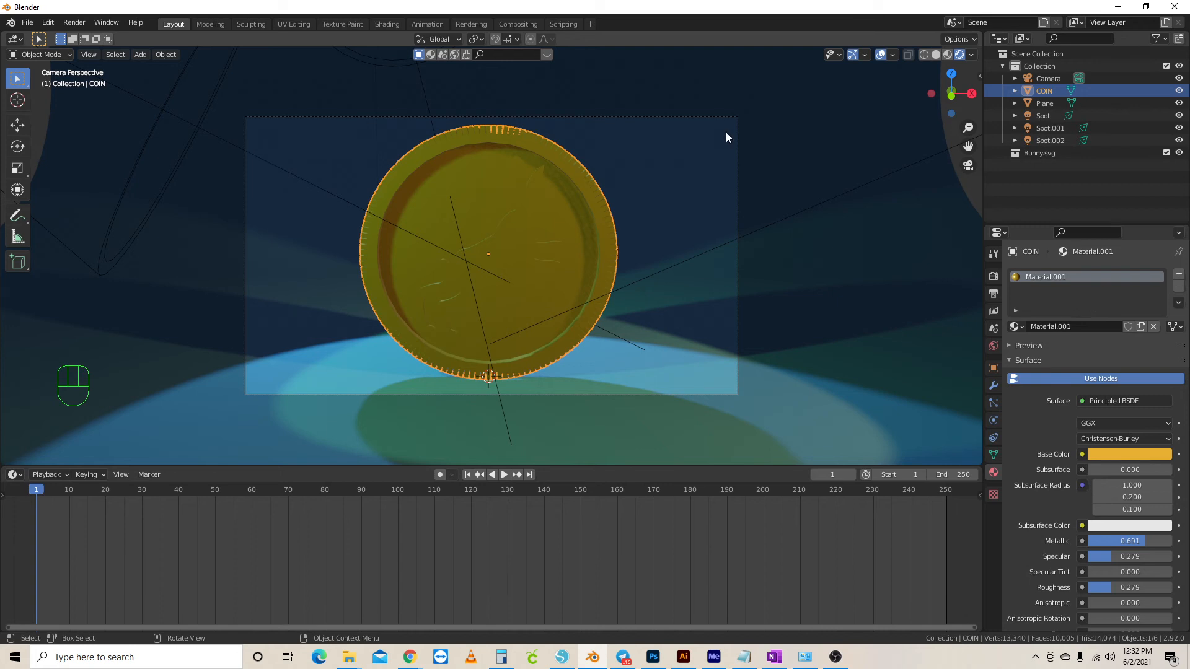
pyautogui.press('i')
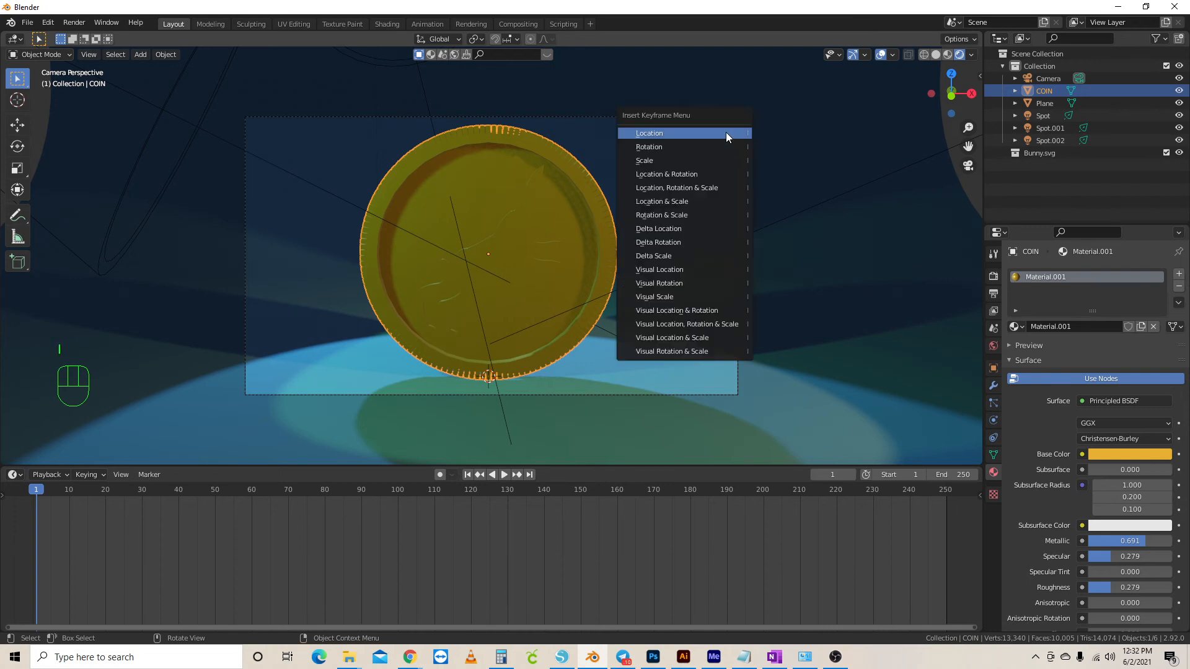
pyautogui.click(711, 188)
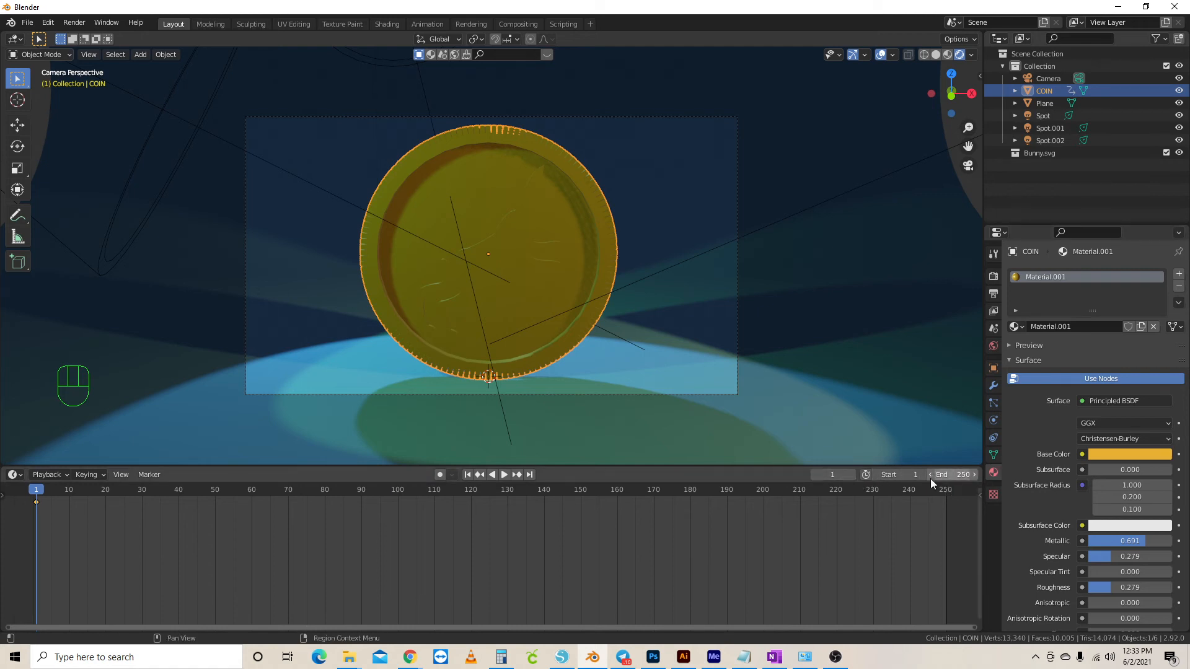
# Set the animation's end frame to 100
pyautogui.click(963, 475)
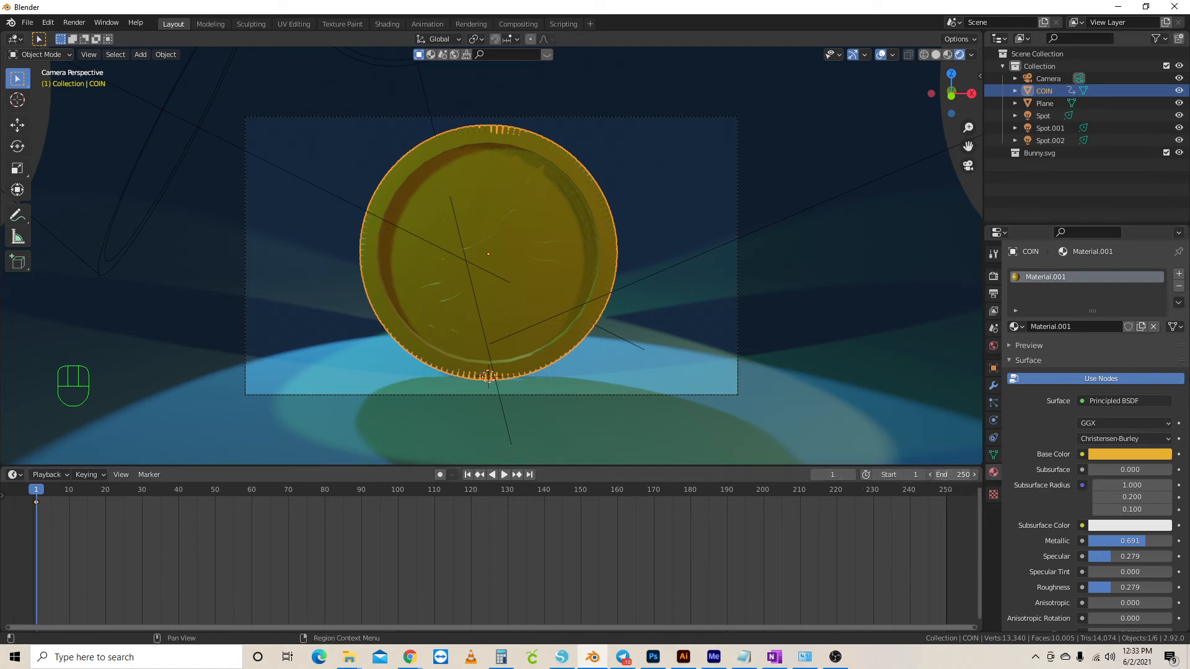
pyautogui.write('100')
pyautogui.press('Return')
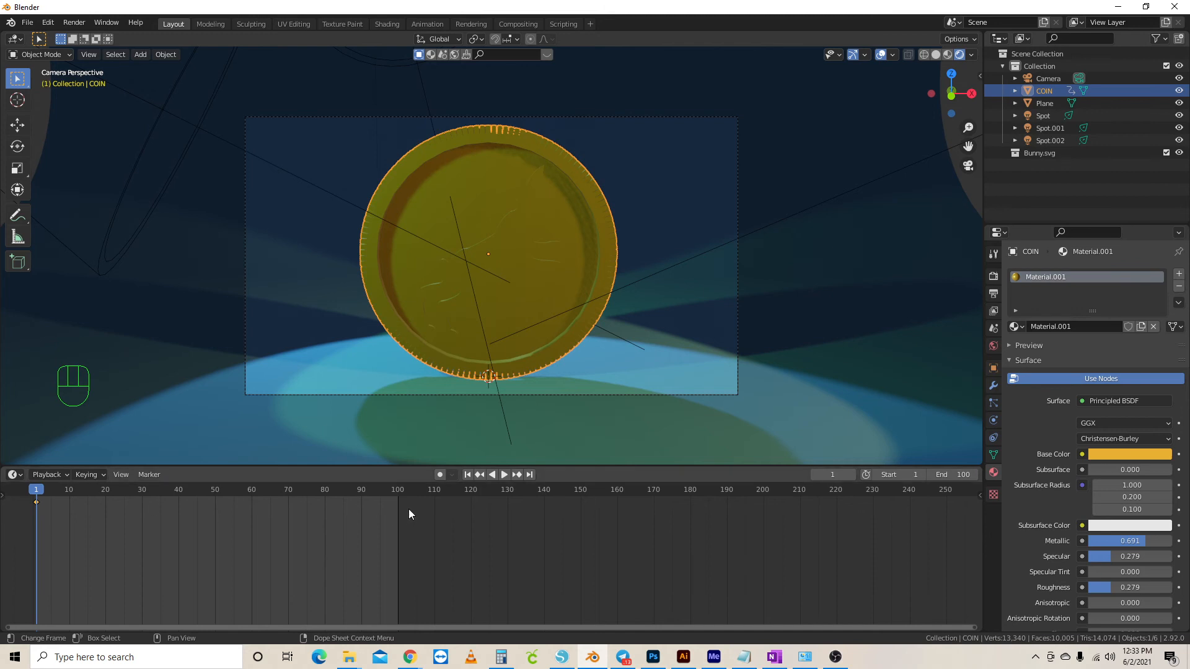
# At frame 100, rotate the coin 360° about the global Z axis
pyautogui.moveTo(394, 488); pyautogui.dragTo(398, 489)
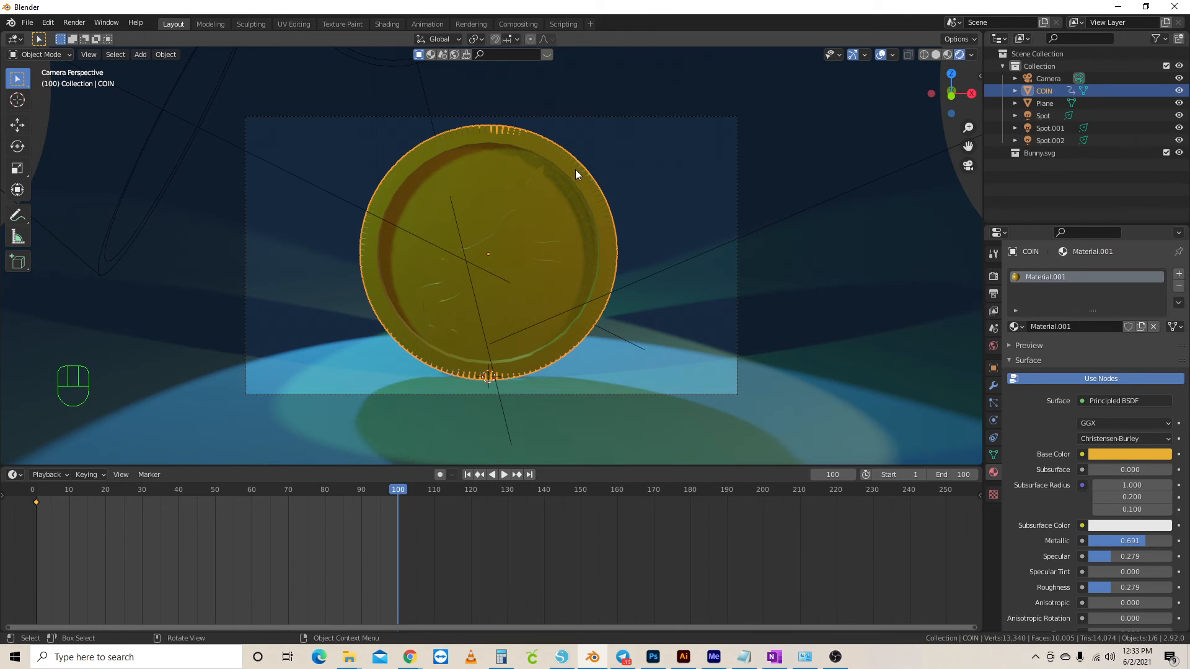
pyautogui.write('r360')
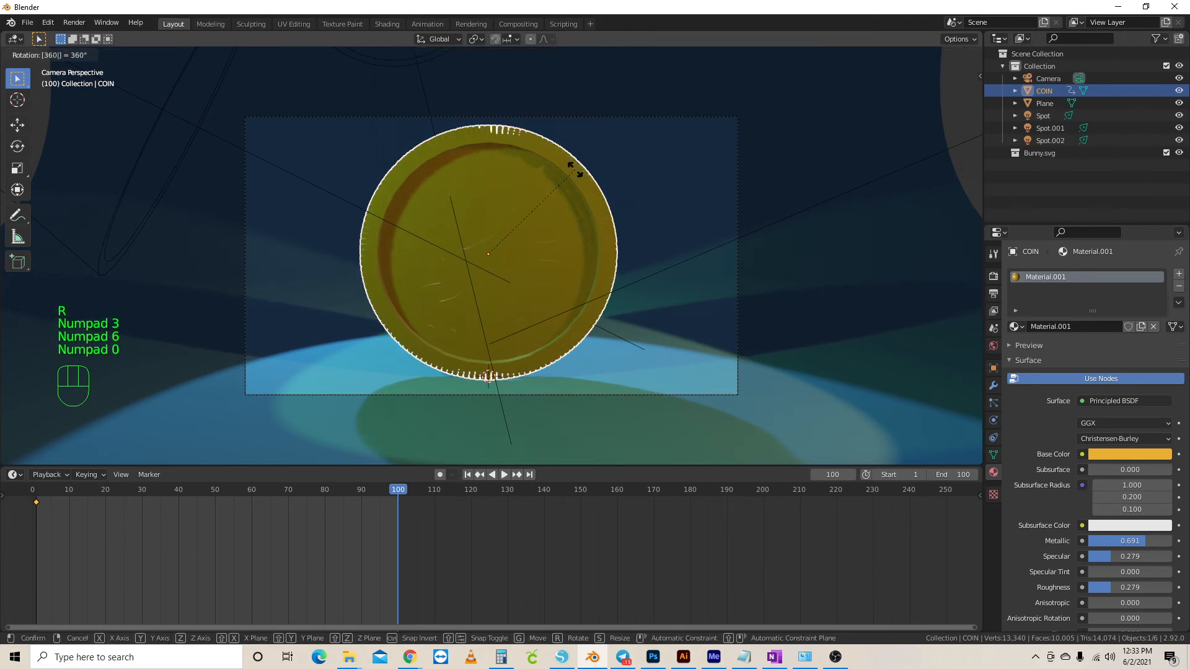
pyautogui.write('z')
pyautogui.press('KP_Enter')
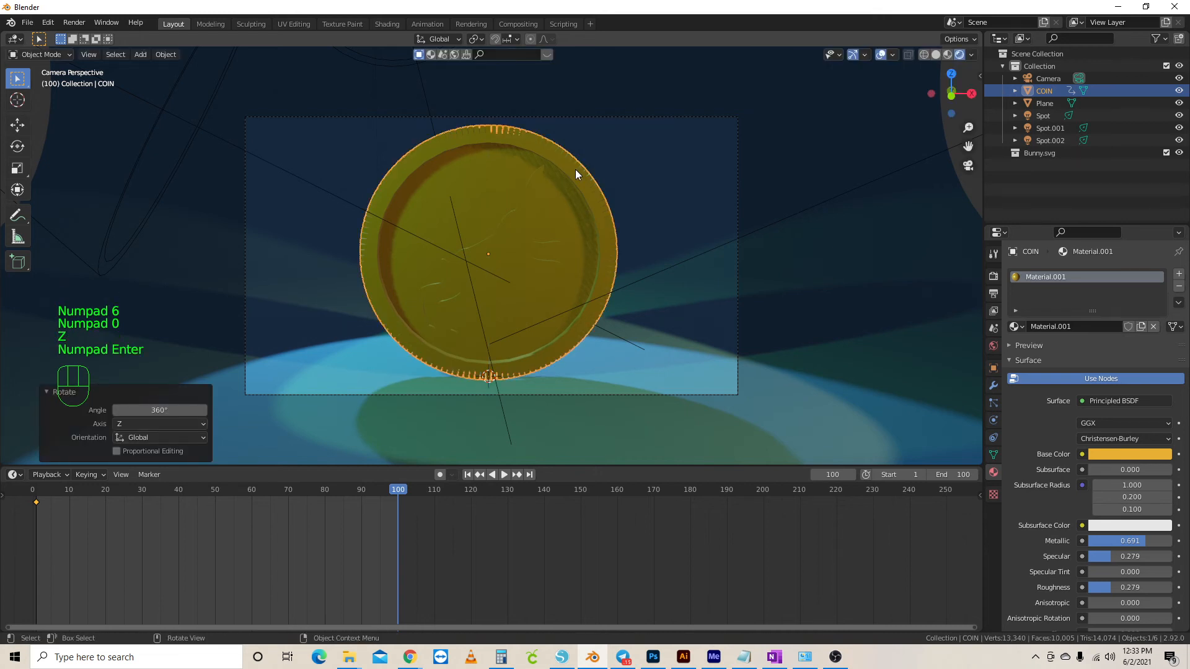
# Insert a Location, Rotation & Scale keyframe for the rotated coin at frame 100
pyautogui.press('i')
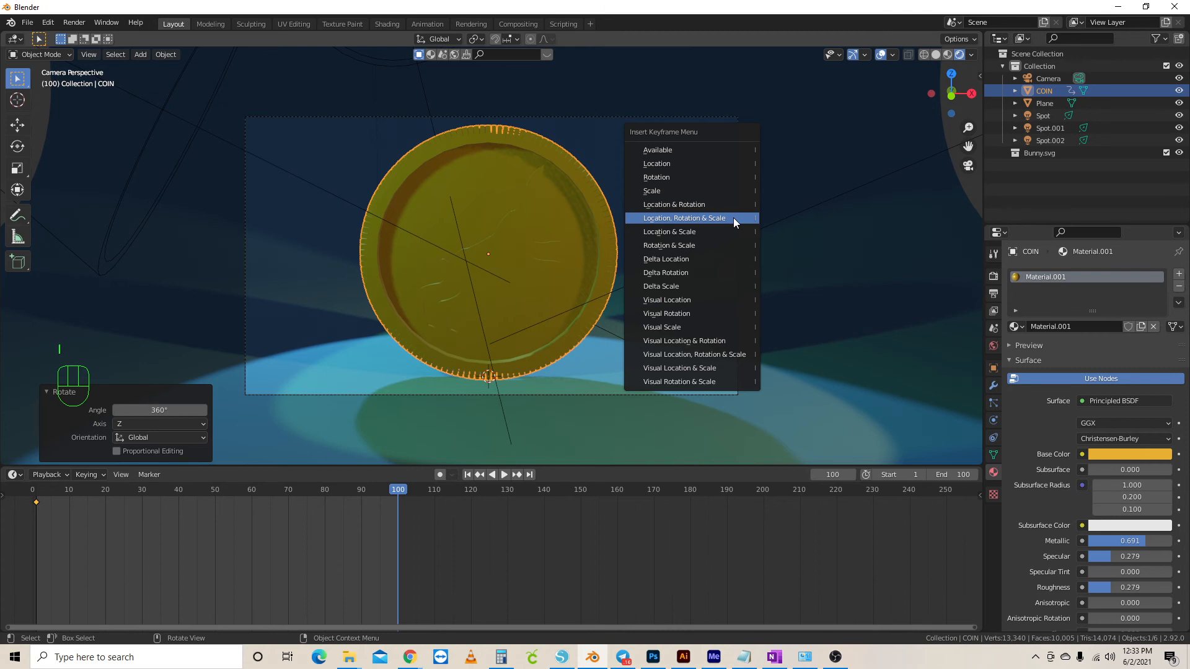
pyautogui.click(734, 217)
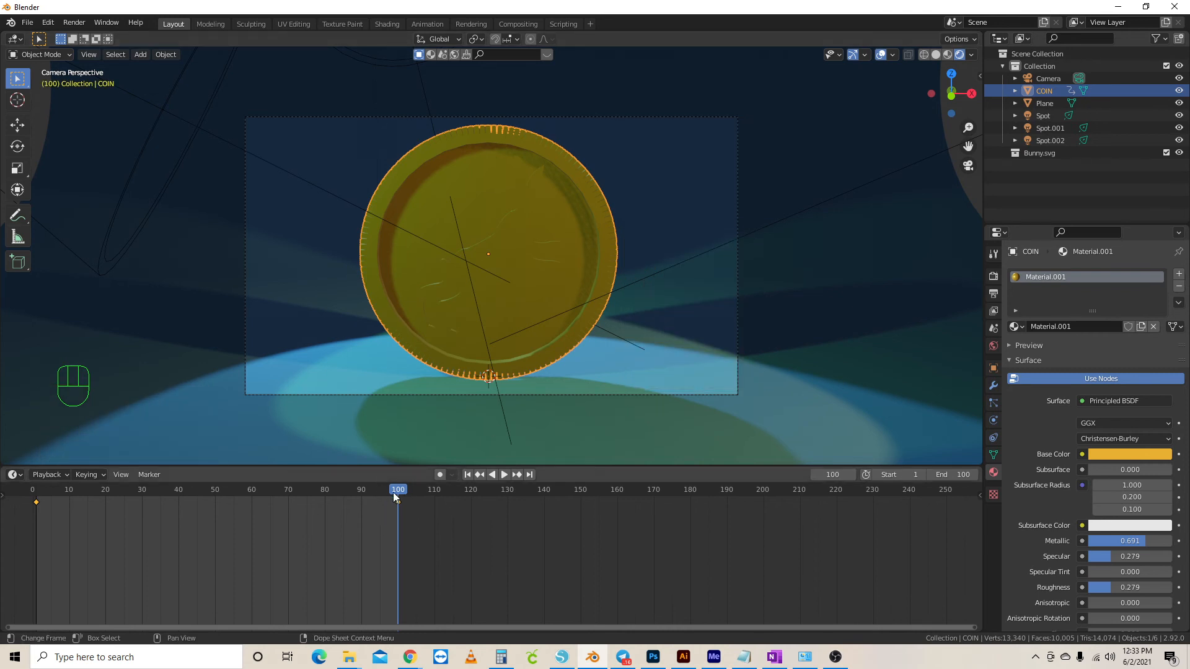
pyautogui.moveTo(393, 492); pyautogui.dragTo(399, 557)
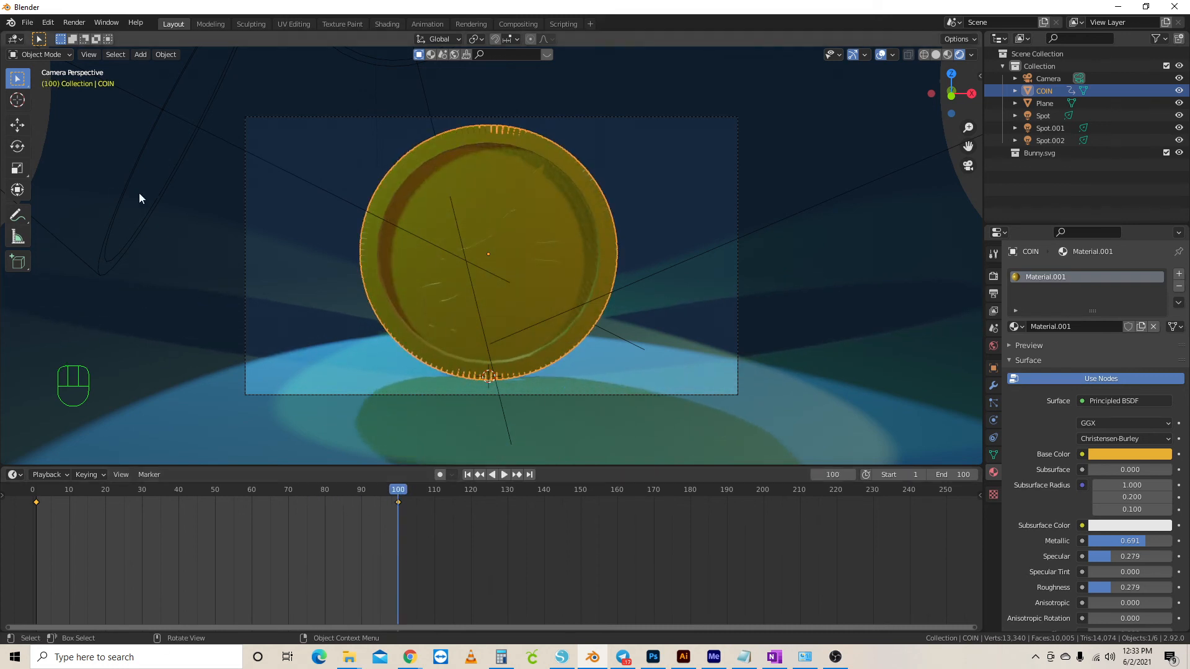
# Set the Look in the scene's color management to High Contrast and inspect the coin from another angle
pyautogui.click(993, 276)
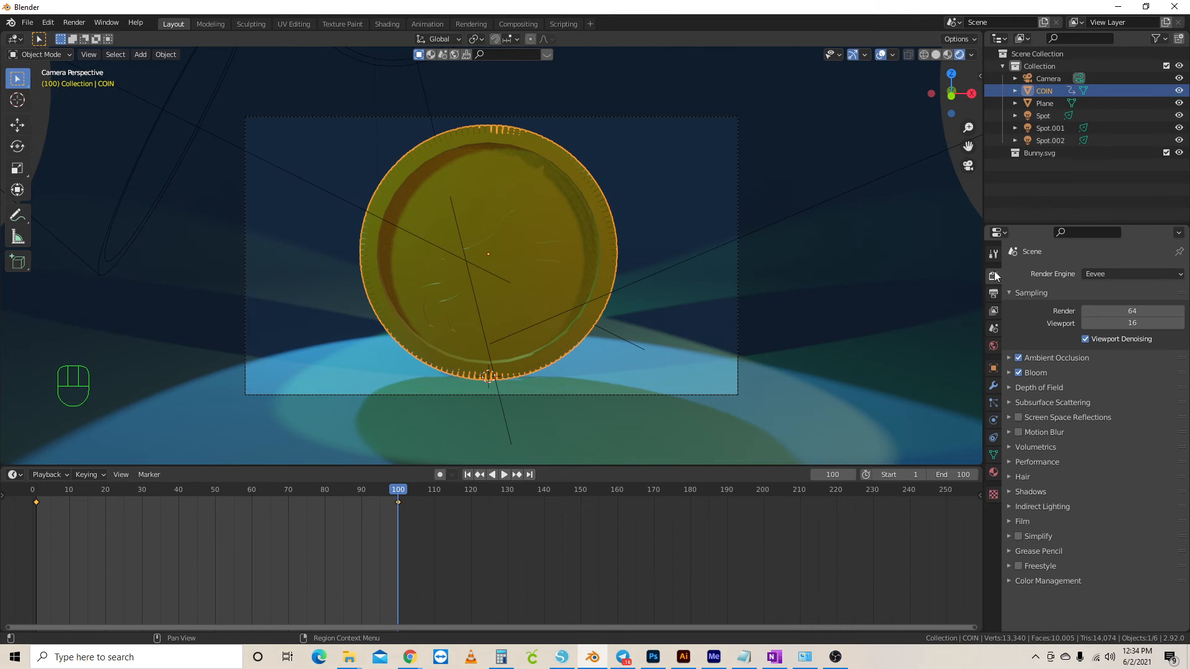
pyautogui.click(1008, 579)
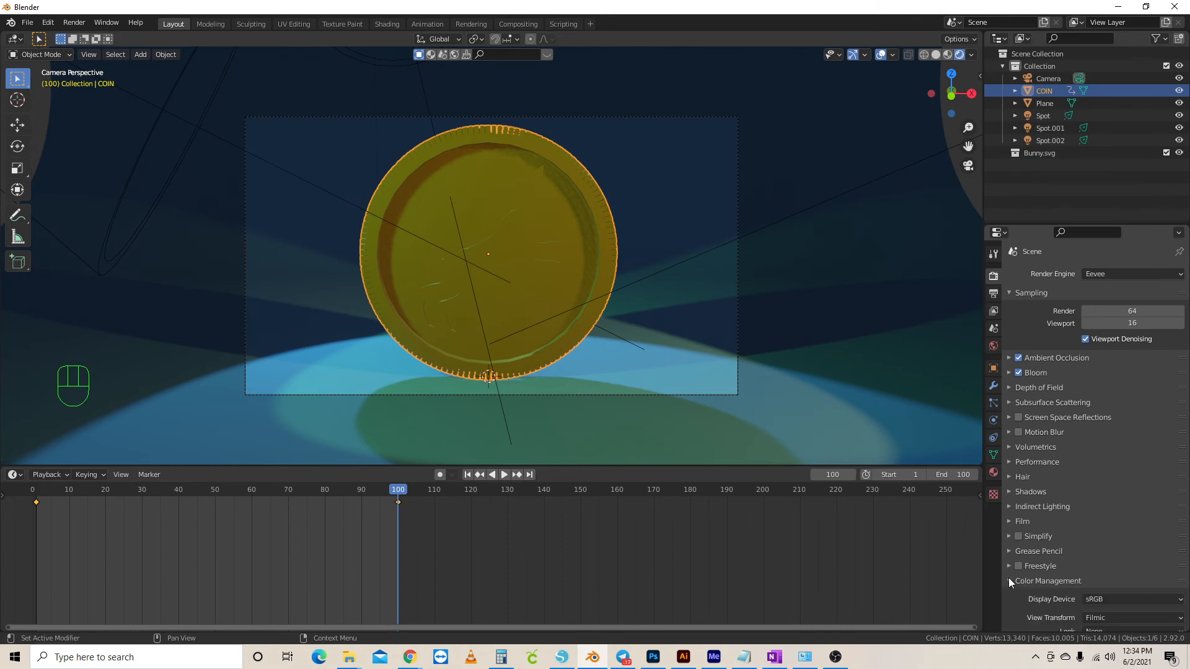
pyautogui.scroll(-3, 1091, 547)
pyautogui.click(1118, 560)
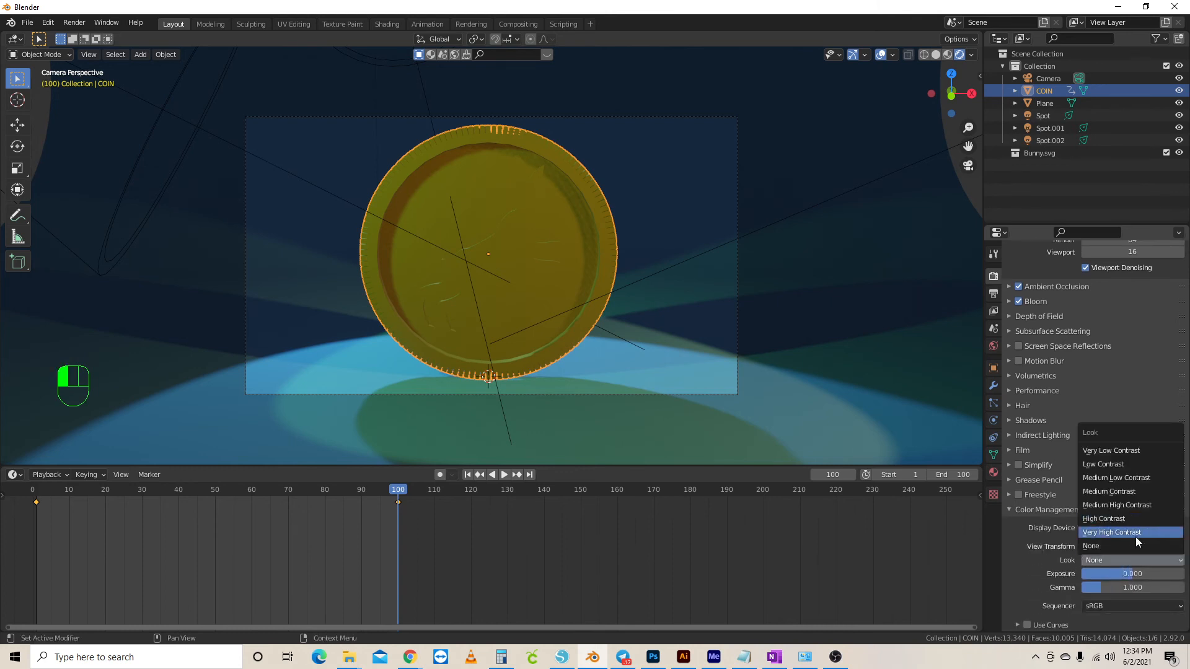
pyautogui.click(1124, 518)
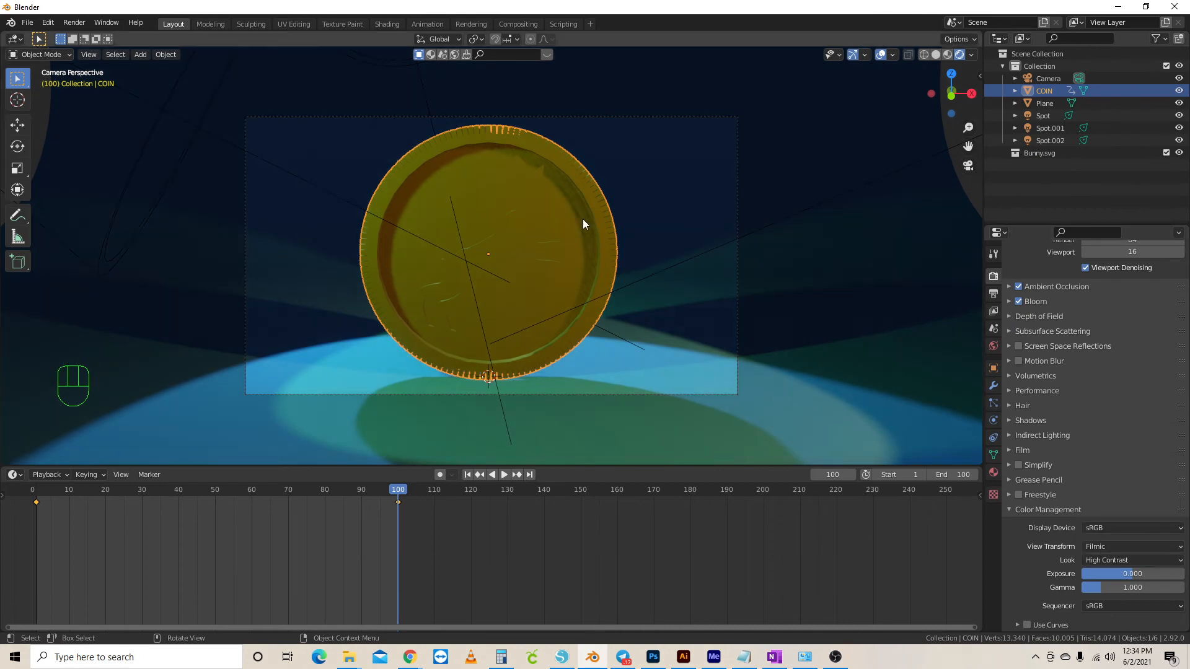
pyautogui.moveTo(666, 301); pyautogui.dragTo(627, 260, button='middle')
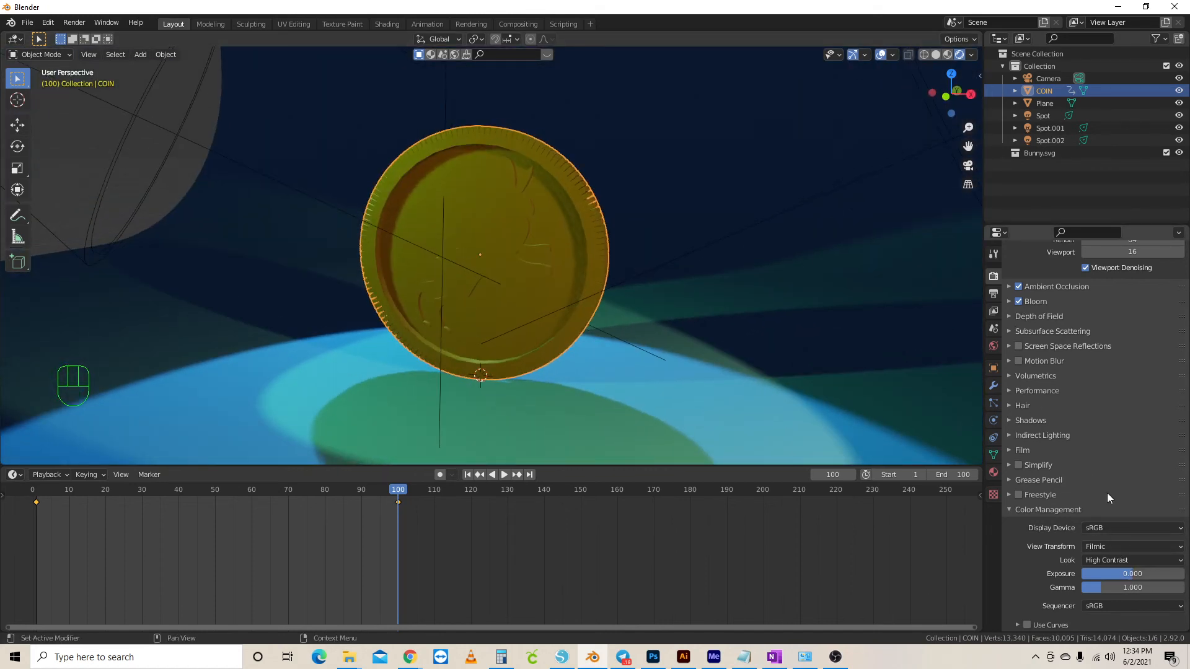
# Set the render output file format to FFmpeg Video with an MPEG-4 container
pyautogui.click(994, 294)
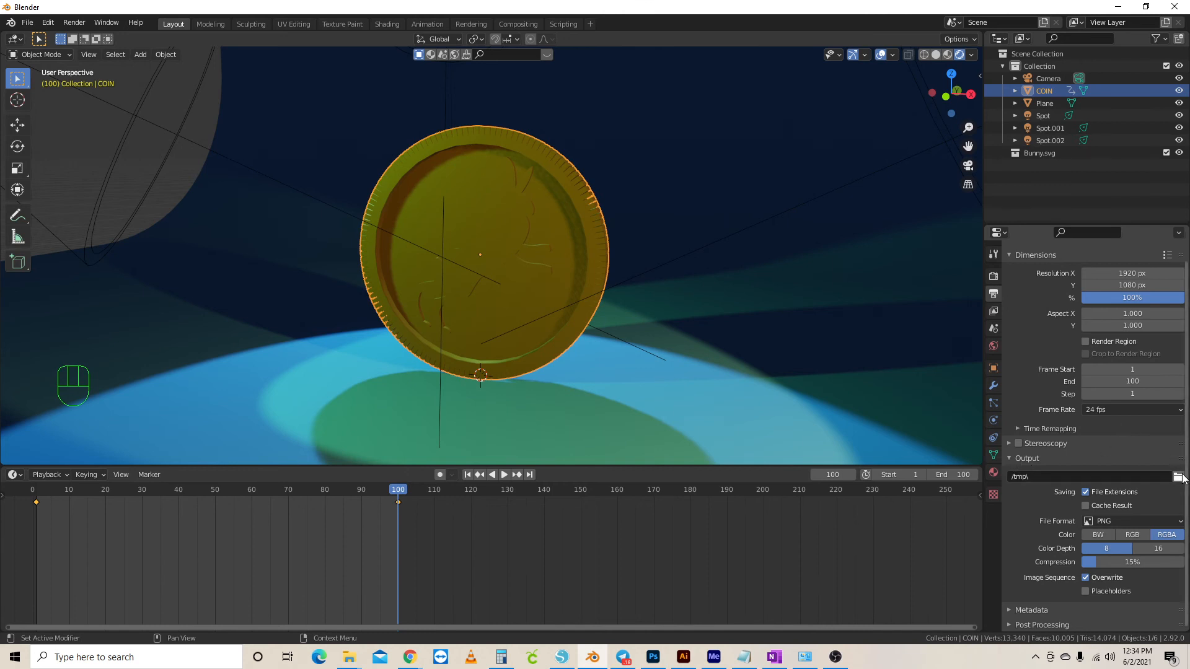
pyautogui.click(1105, 522)
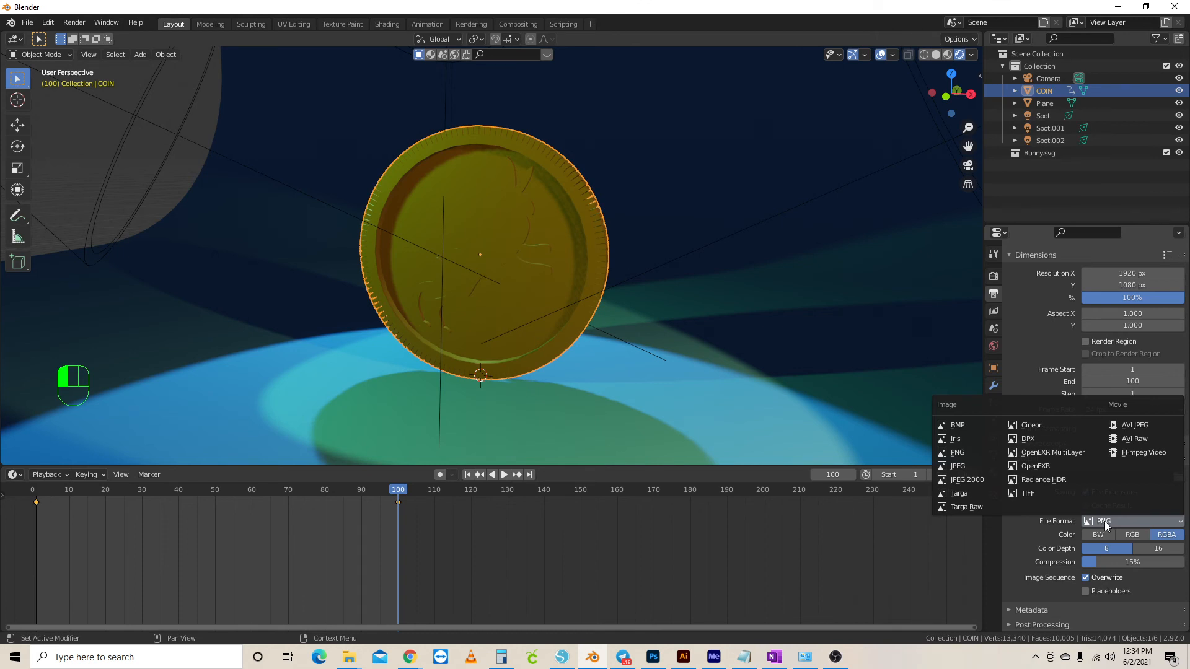
pyautogui.click(1138, 454)
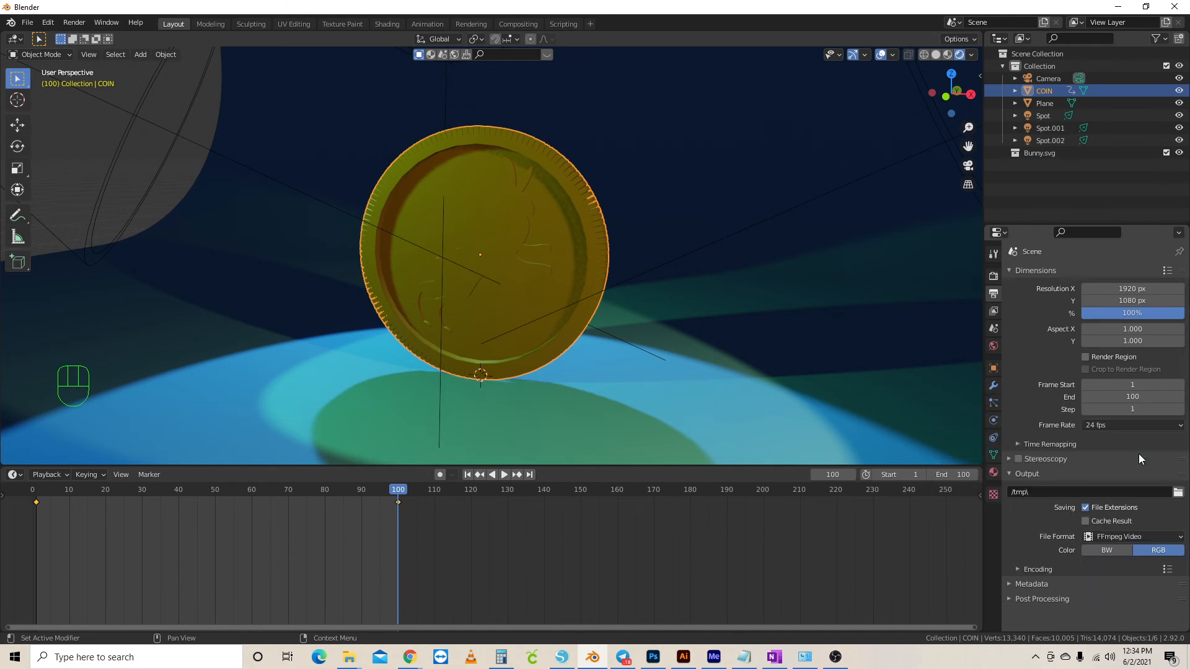
pyautogui.click(1021, 569)
pyautogui.scroll(-4, 1068, 471)
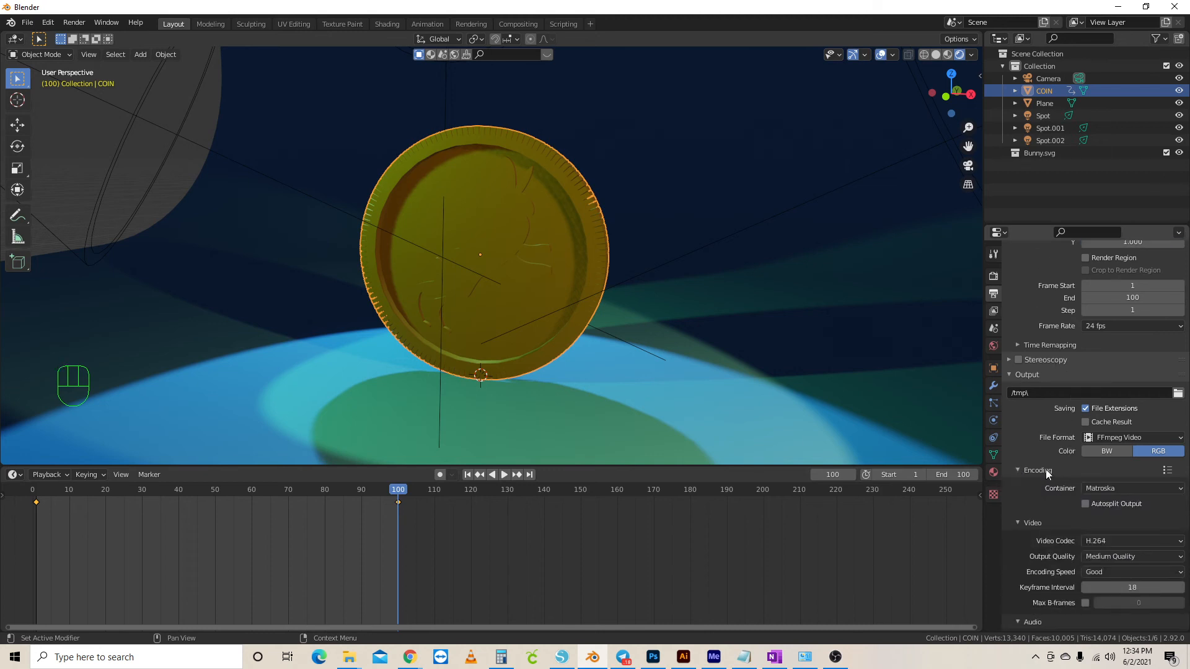
pyautogui.click(1128, 487)
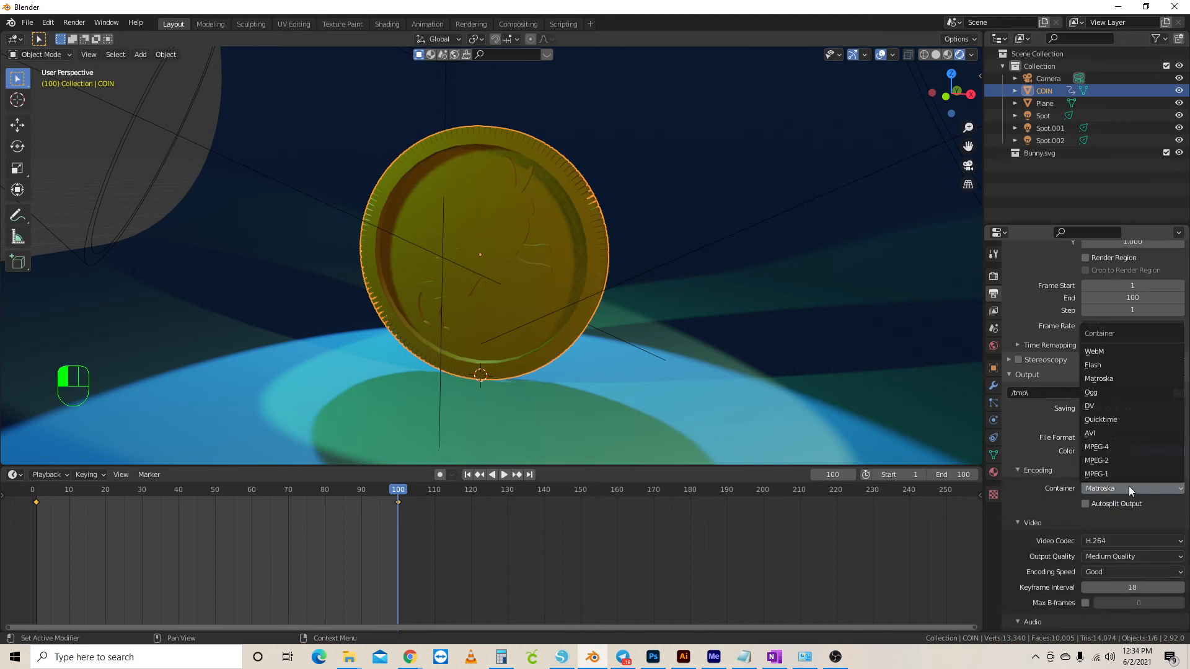
pyautogui.click(1111, 449)
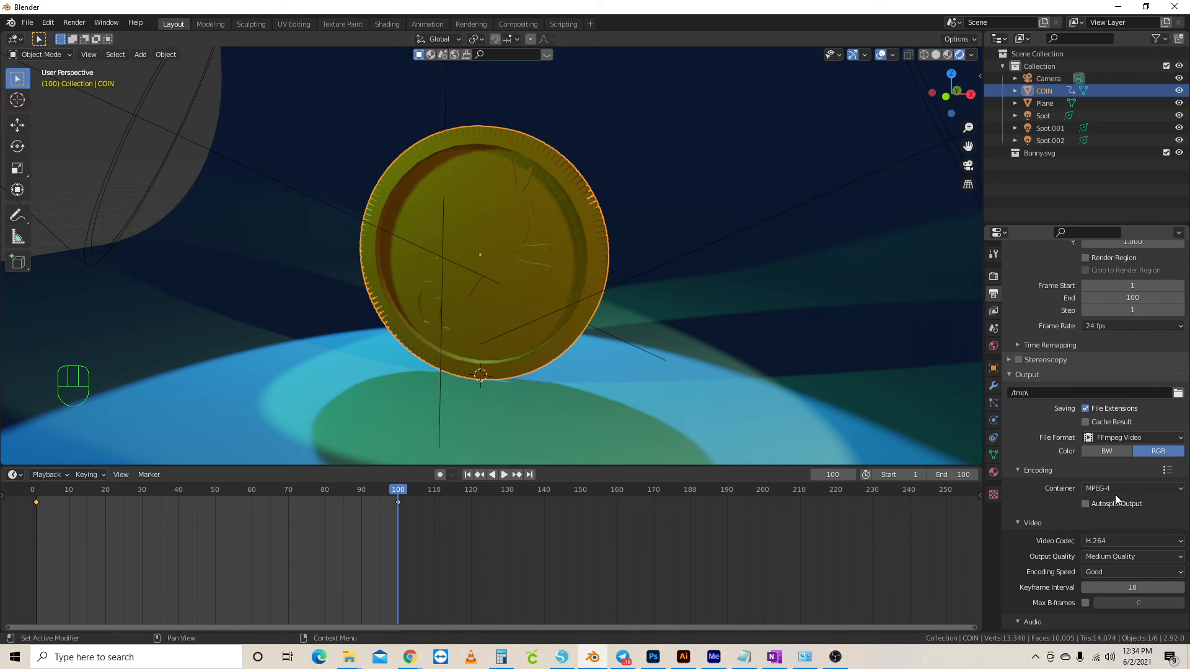
# Browse for the output location to the desktop folder GIVE ME SIGNS\Videos\!!BLENDER\NFT Spinning Coin
pyautogui.click(1177, 393)
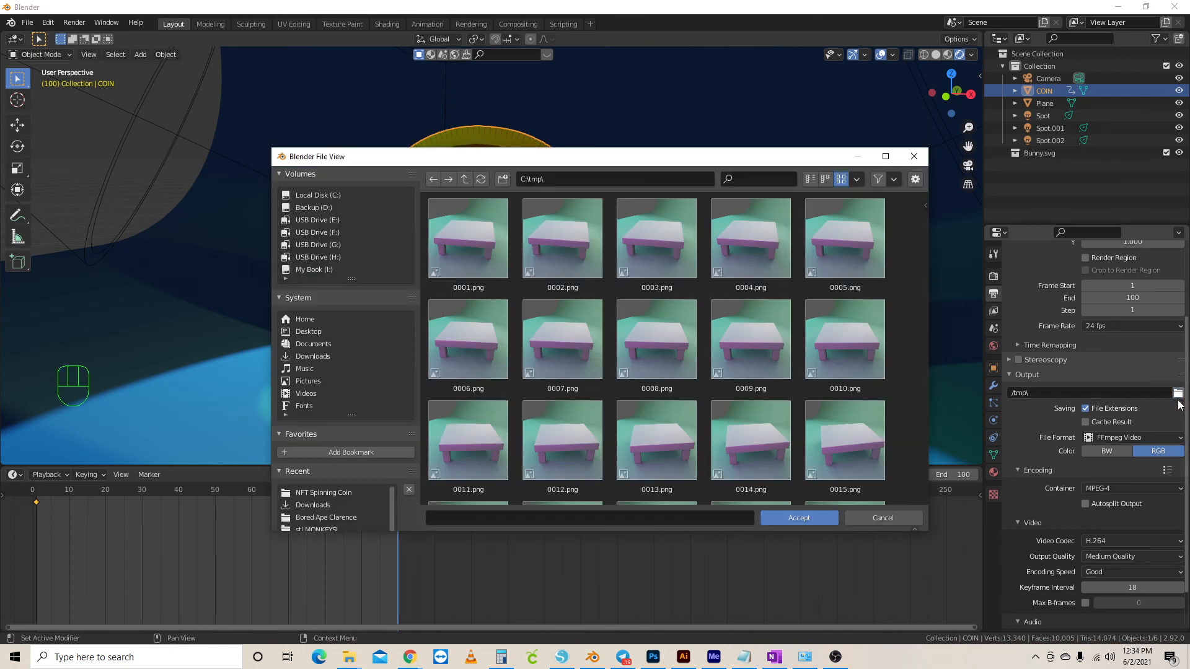
pyautogui.click(310, 335)
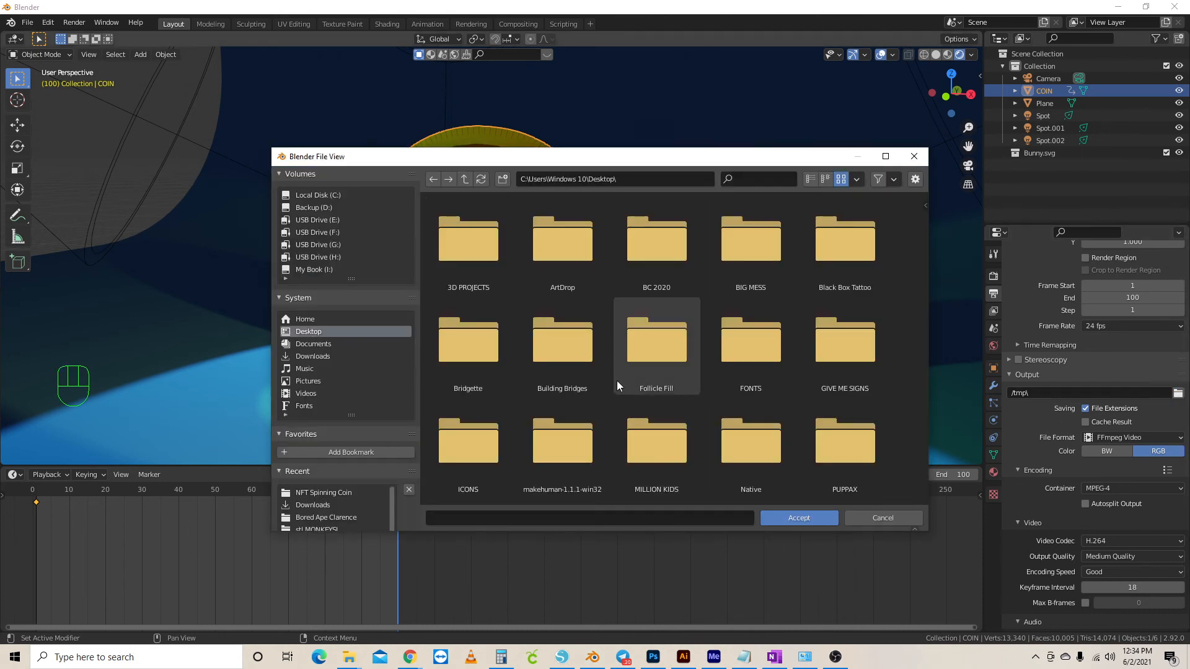
pyautogui.doubleClick(855, 345)
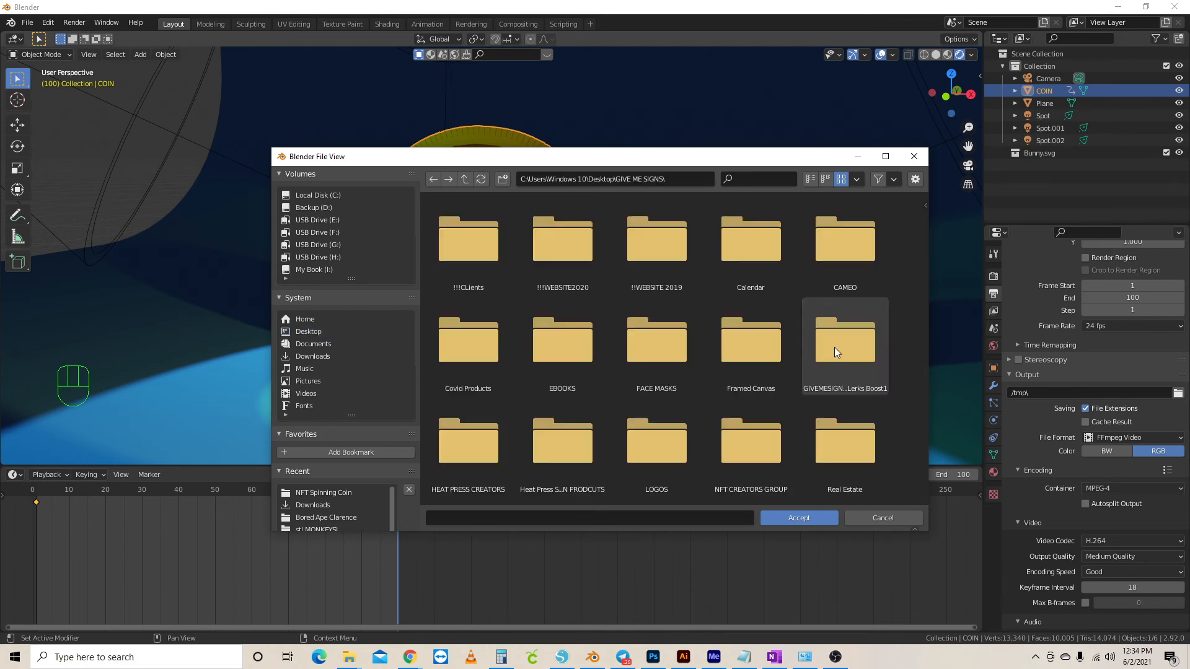
pyautogui.scroll(-1, 610, 360)
pyautogui.scroll(-3, 610, 359)
pyautogui.doubleClick(549, 457)
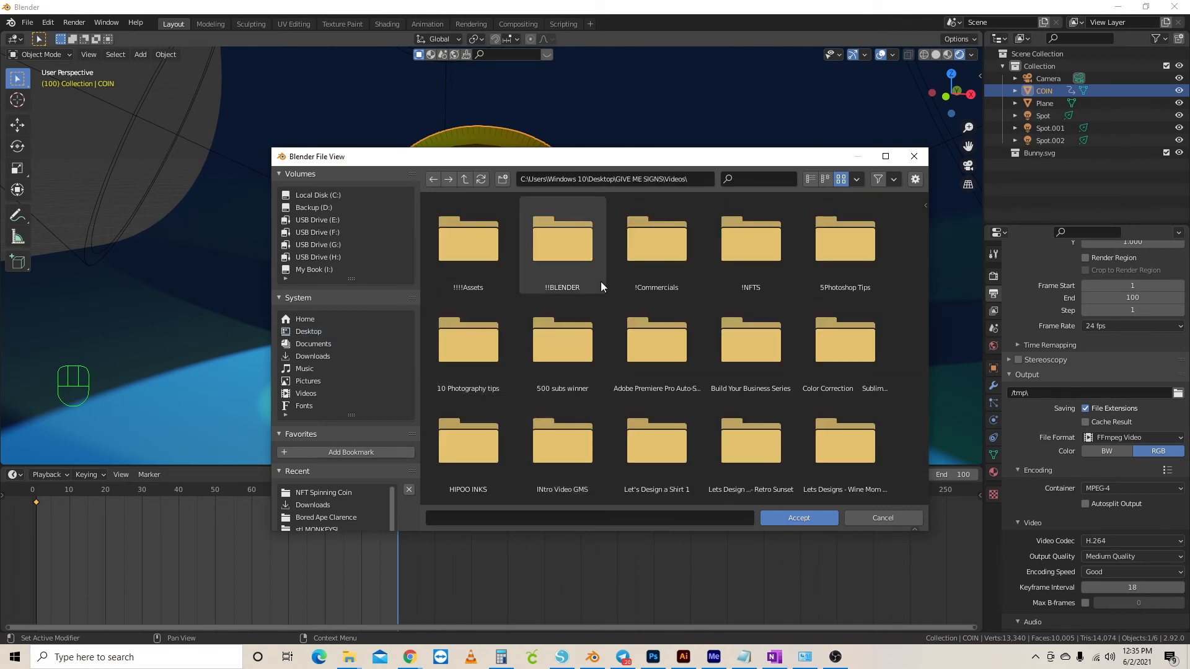
pyautogui.click(593, 247)
pyautogui.doubleClick(592, 246)
pyautogui.doubleClick(490, 243)
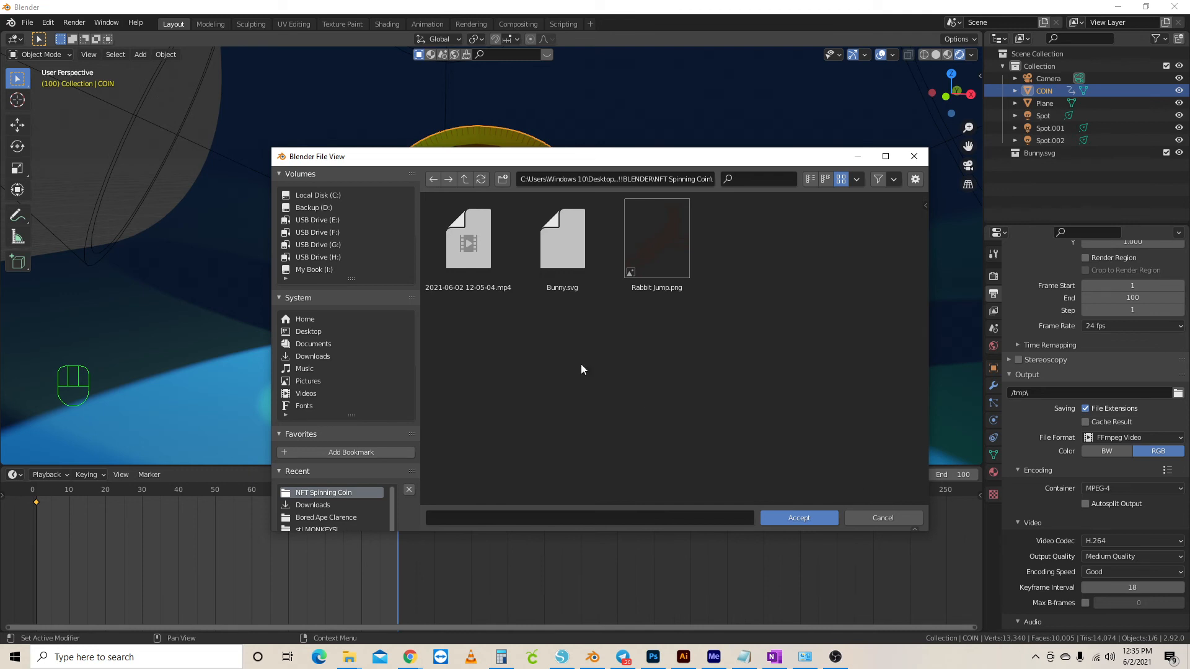
# Name the output file SpinningnRabbitCoin and accept it as the render output path
pyautogui.click(697, 516)
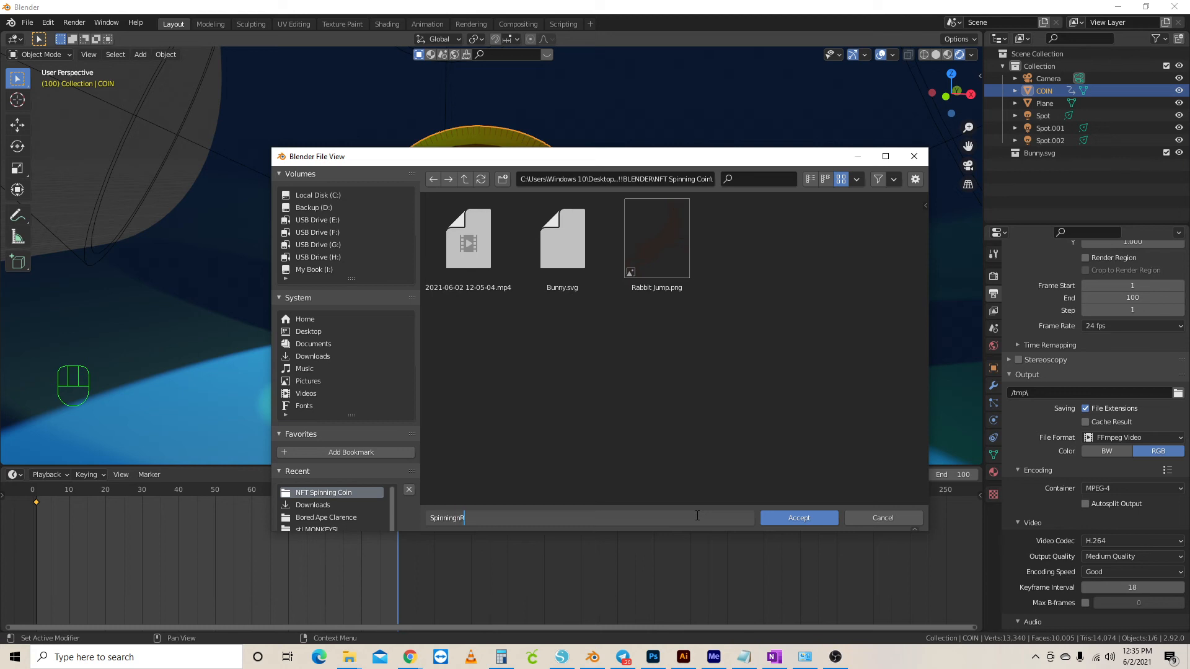
pyautogui.write('SpinningnRabbitCoing')
pyautogui.click(793, 512)
pyautogui.click(801, 519)
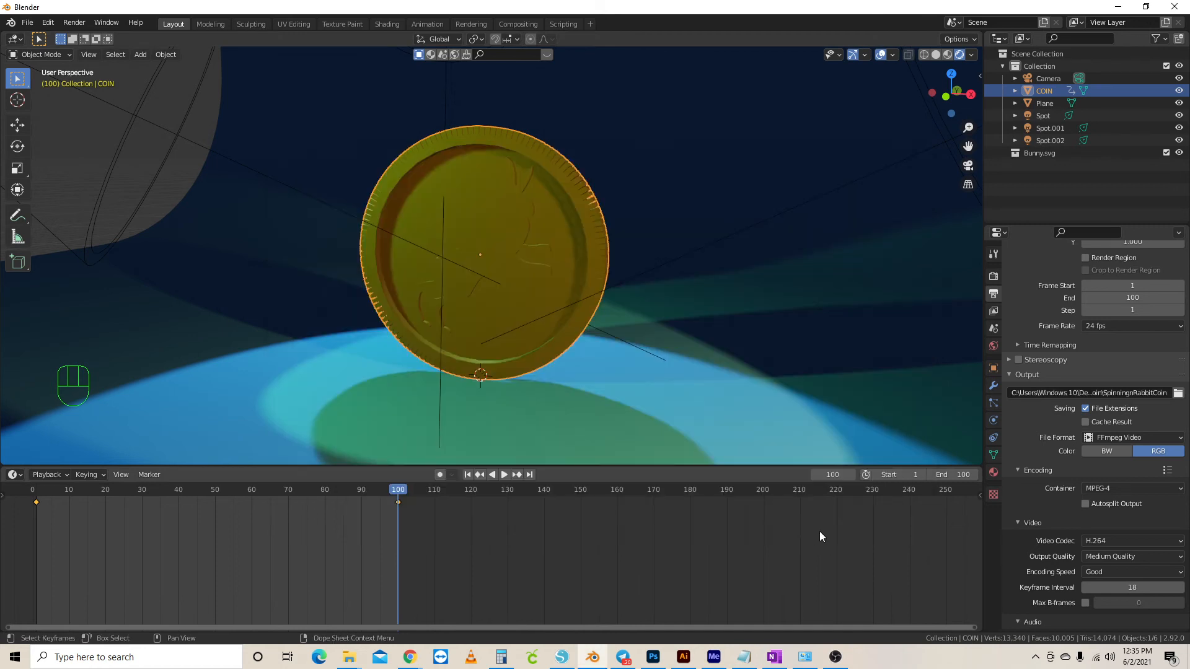
# Render the full coin animation to the video file
pyautogui.click(57, 25)
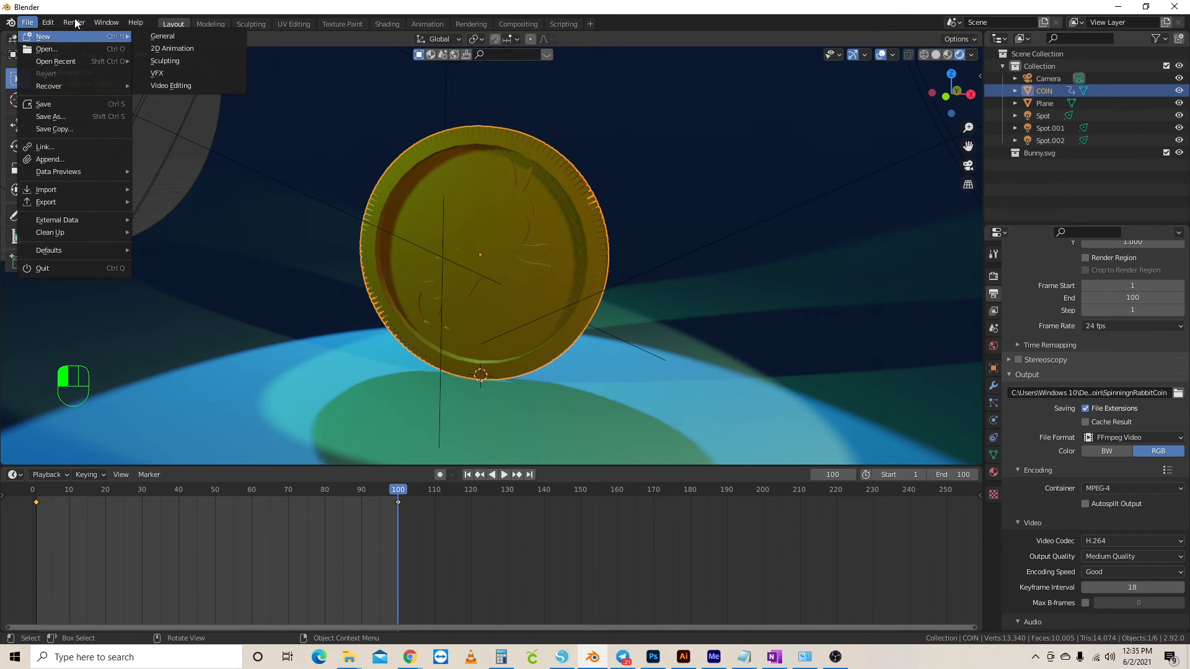
pyautogui.click(75, 23)
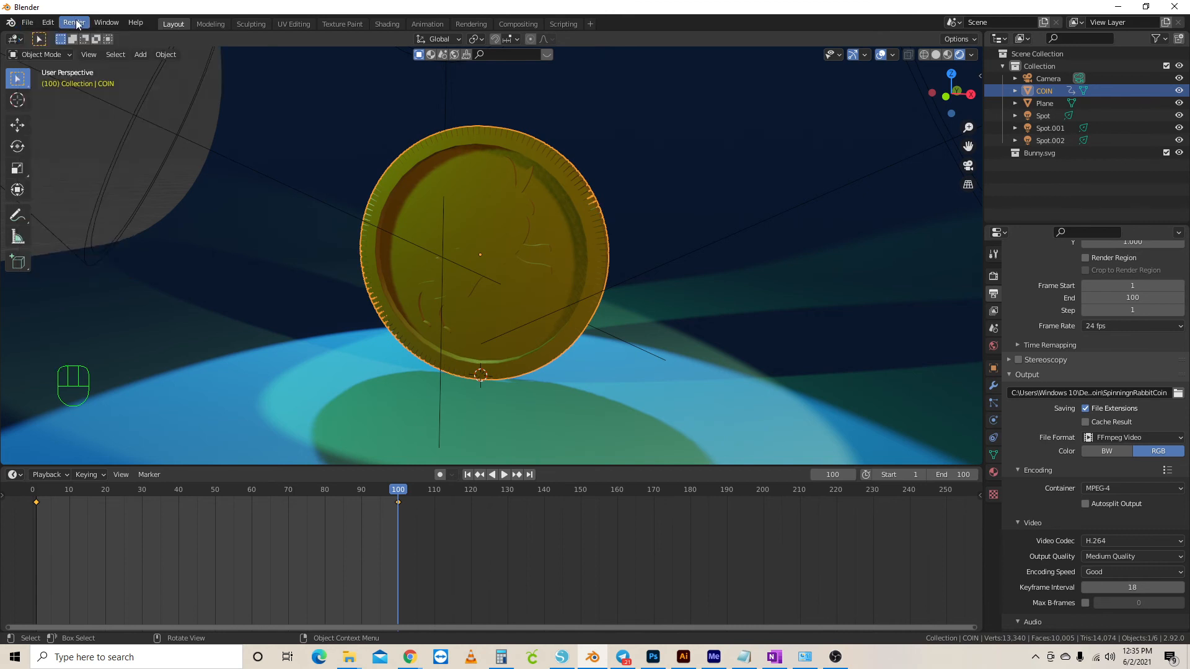
pyautogui.click(77, 23)
pyautogui.click(89, 52)
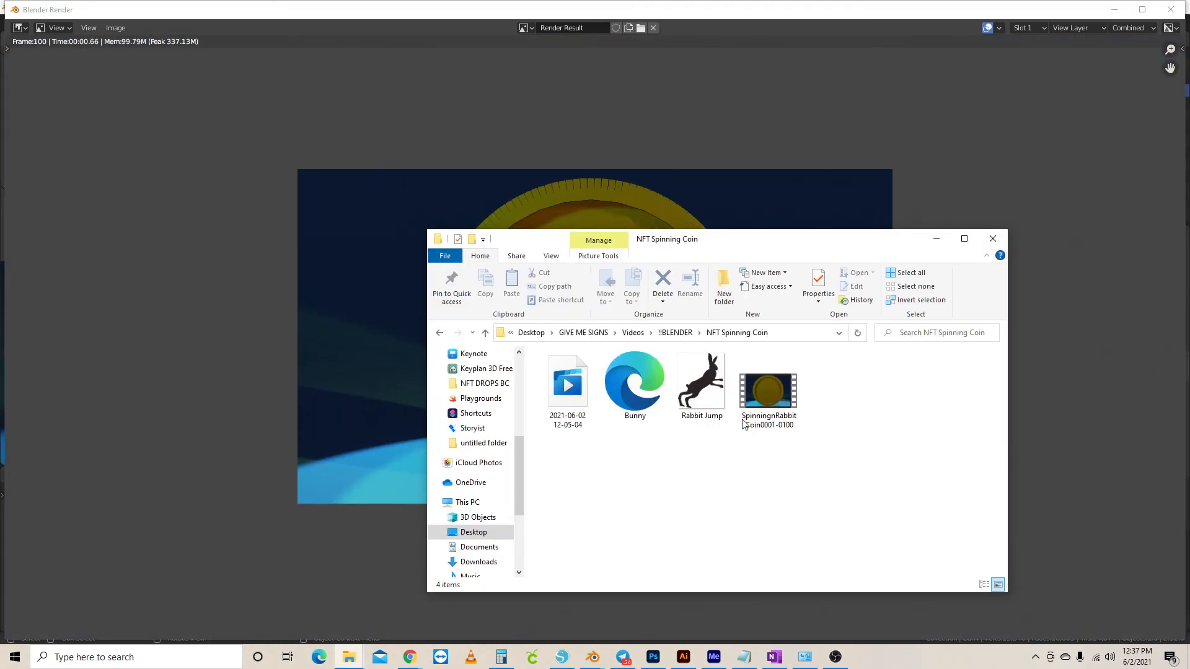
# Open the rendered video SpinningnRabbitCoin0001-0100 from the NFT Spinning Coin folder and replay it to check the spin
pyautogui.click(769, 392)
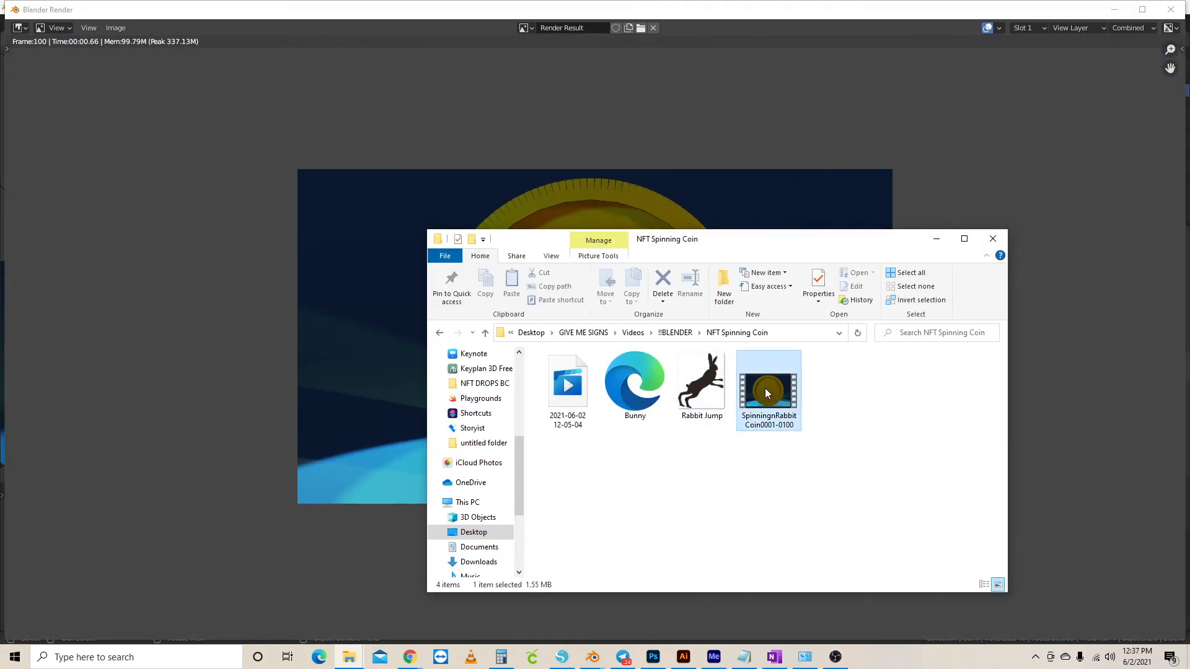
pyautogui.doubleClick(765, 387)
pyautogui.moveTo(662, 77); pyautogui.dragTo(638, 62)
pyautogui.moveTo(867, 663)
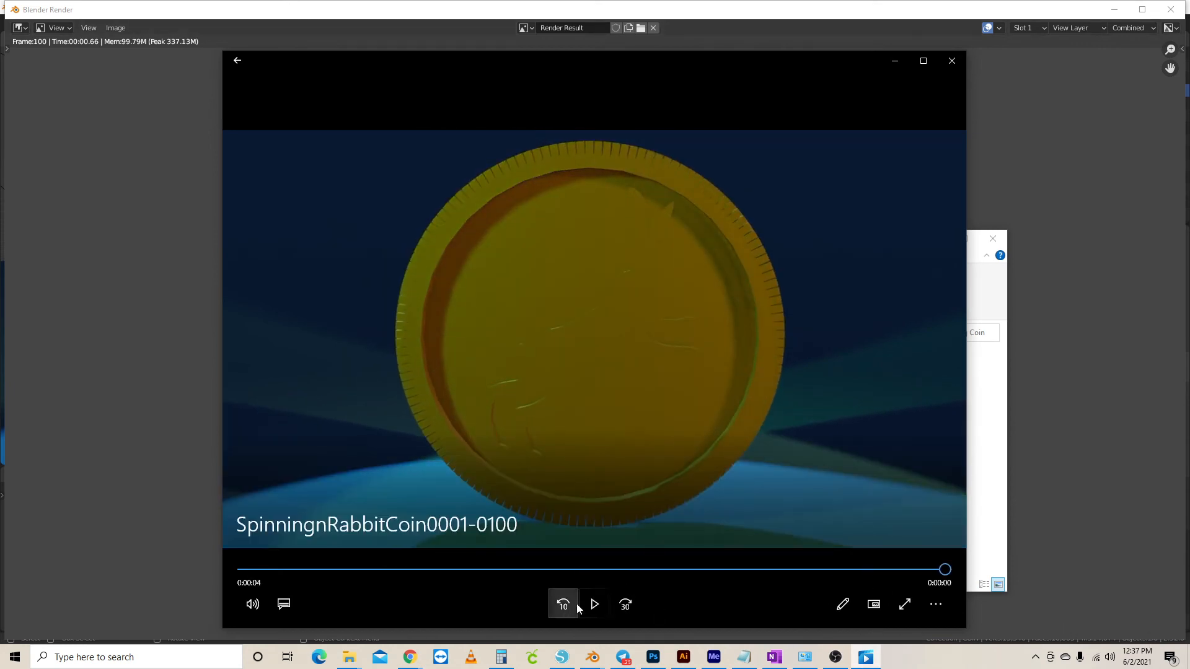
pyautogui.click(594, 604)
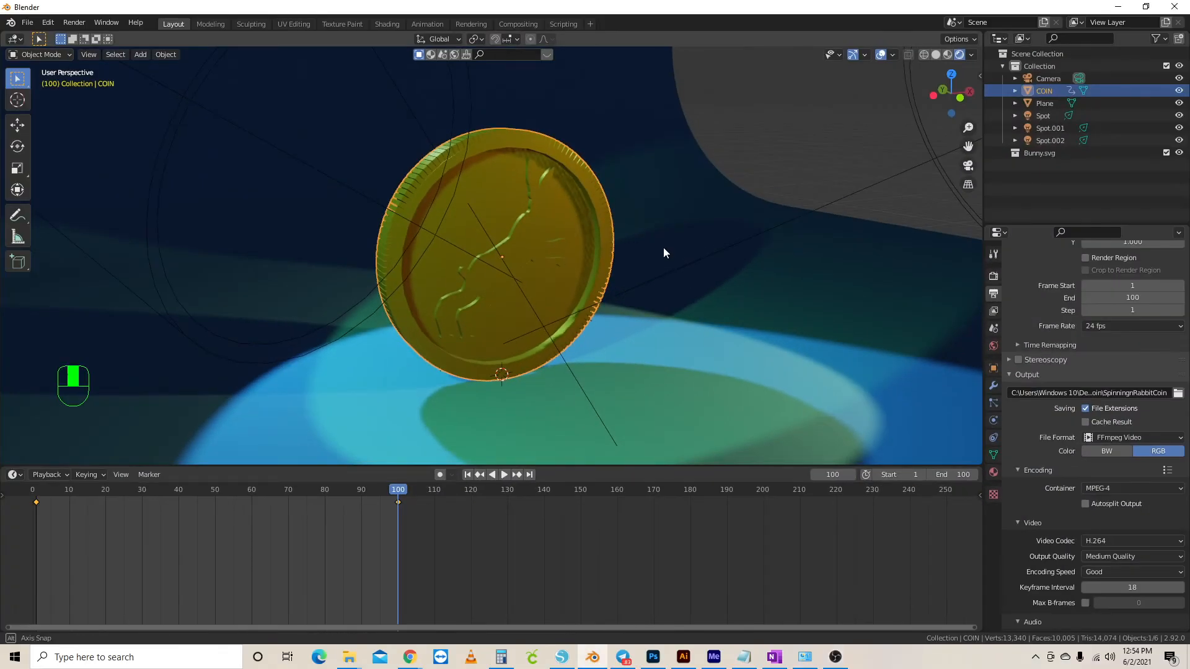
# Enter Edit Mode on the coin, clear the selection and select the linked bunny emblem geometry on the near face, including its raised sides
pyautogui.moveTo(663, 247); pyautogui.dragTo(508, 135, button='middle')
pyautogui.click(514, 123)
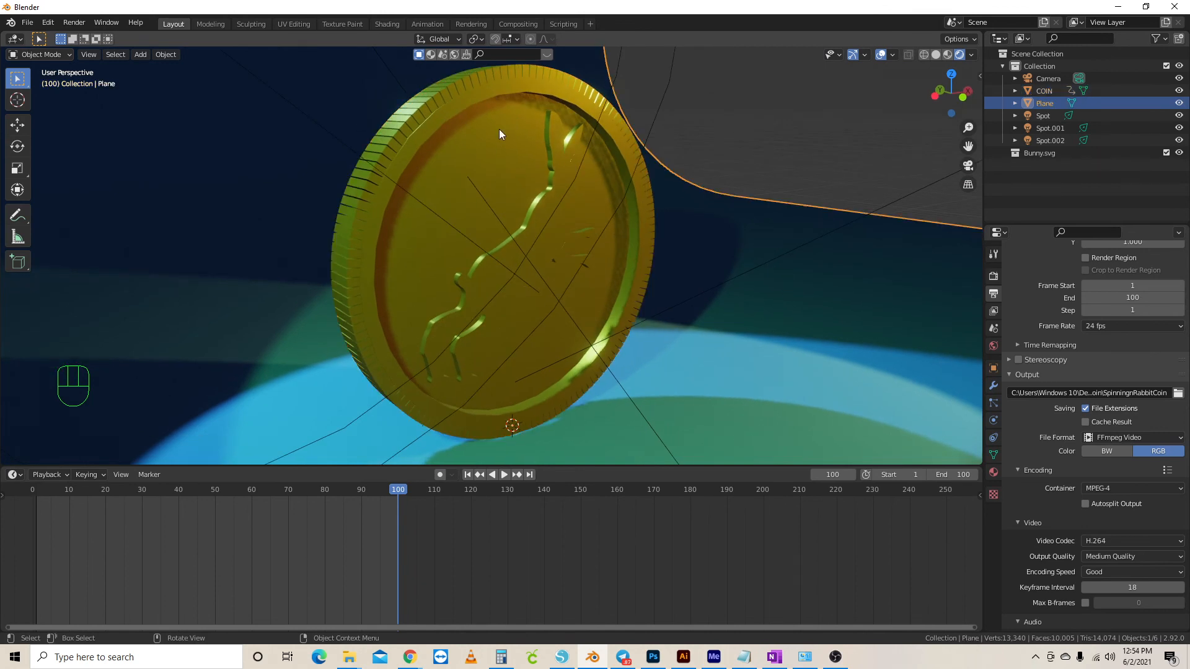
pyautogui.click(474, 198)
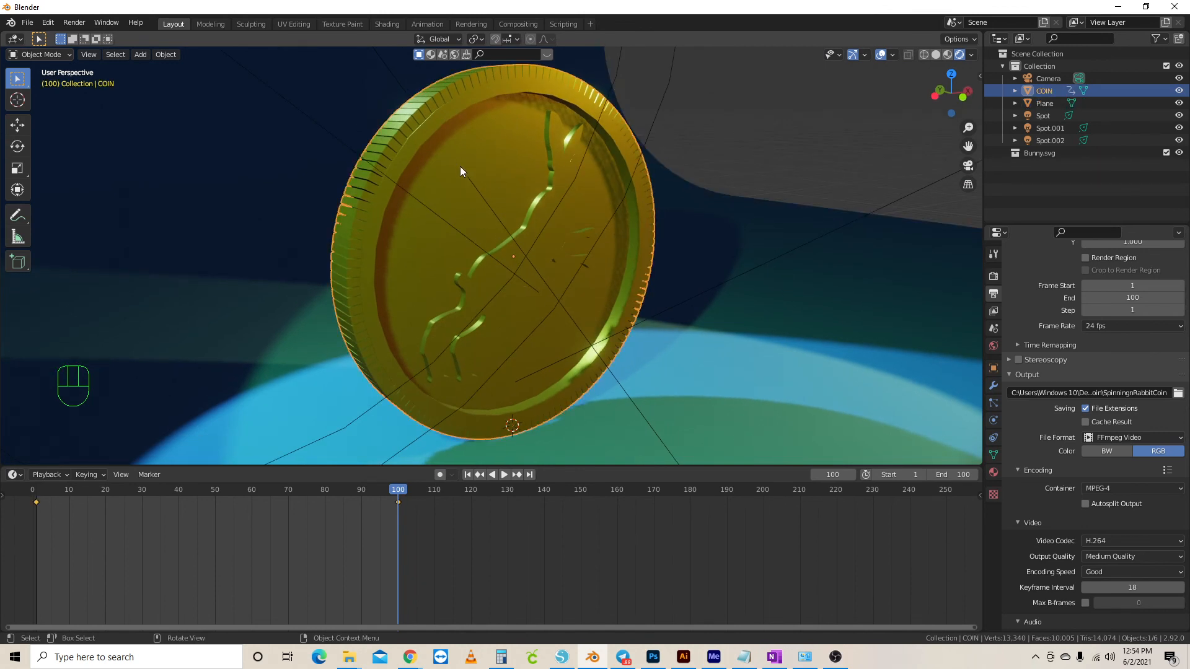
pyautogui.press('Tab')
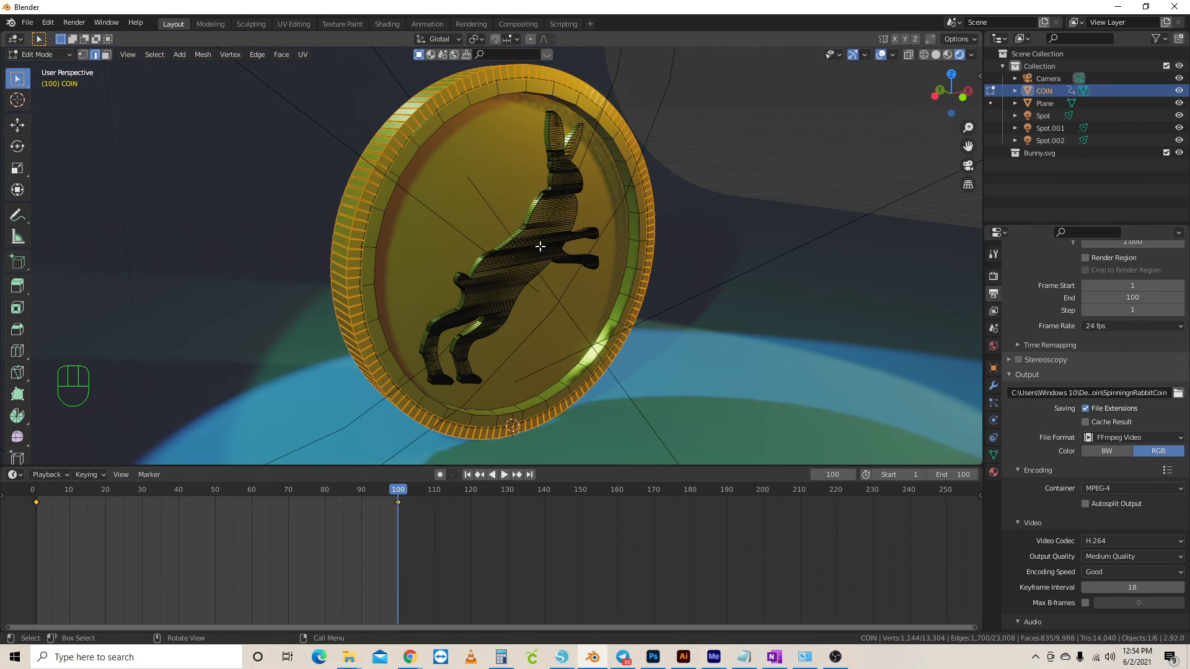
pyautogui.click(738, 117)
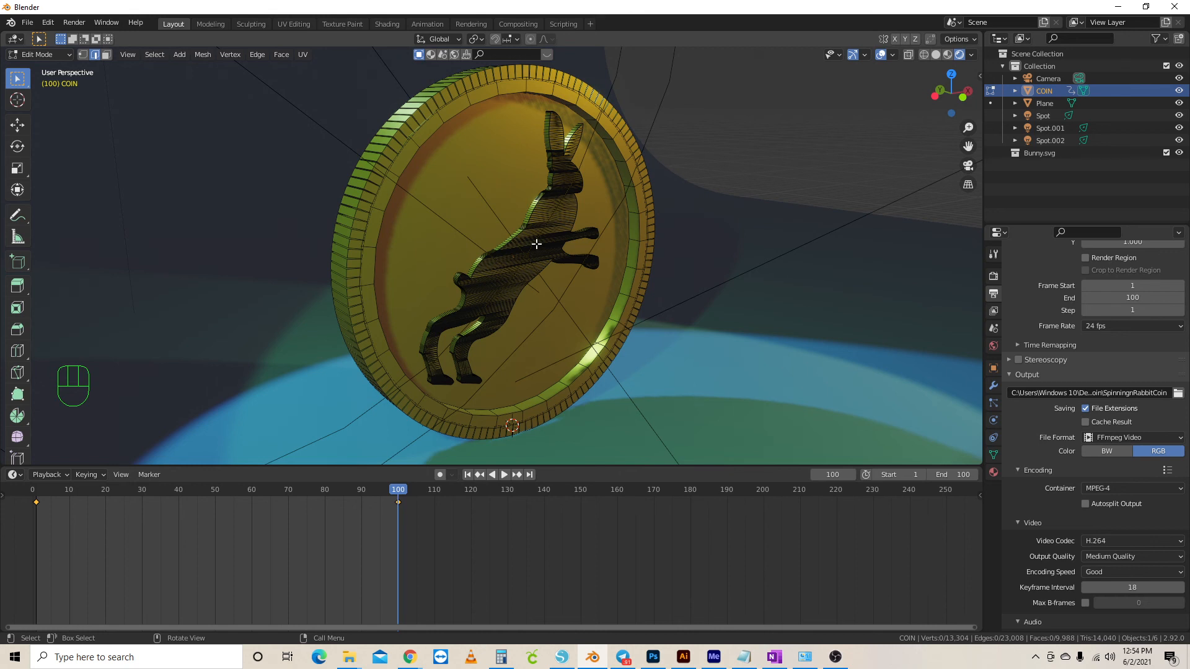
pyautogui.press('l')
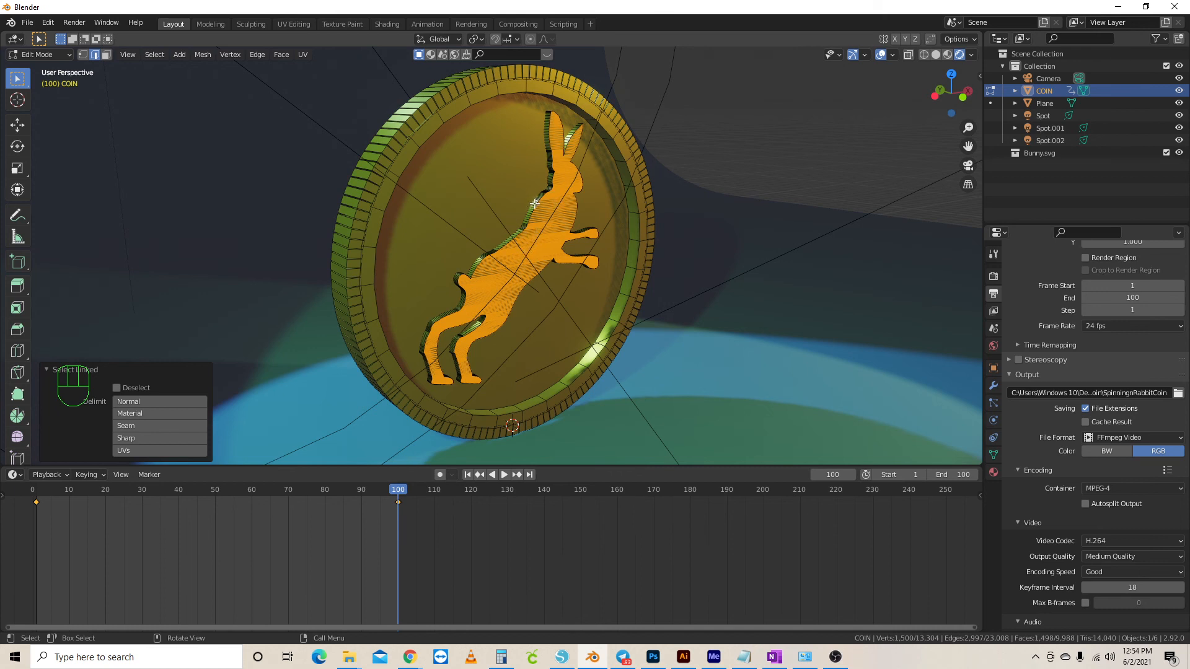
pyautogui.press('l')
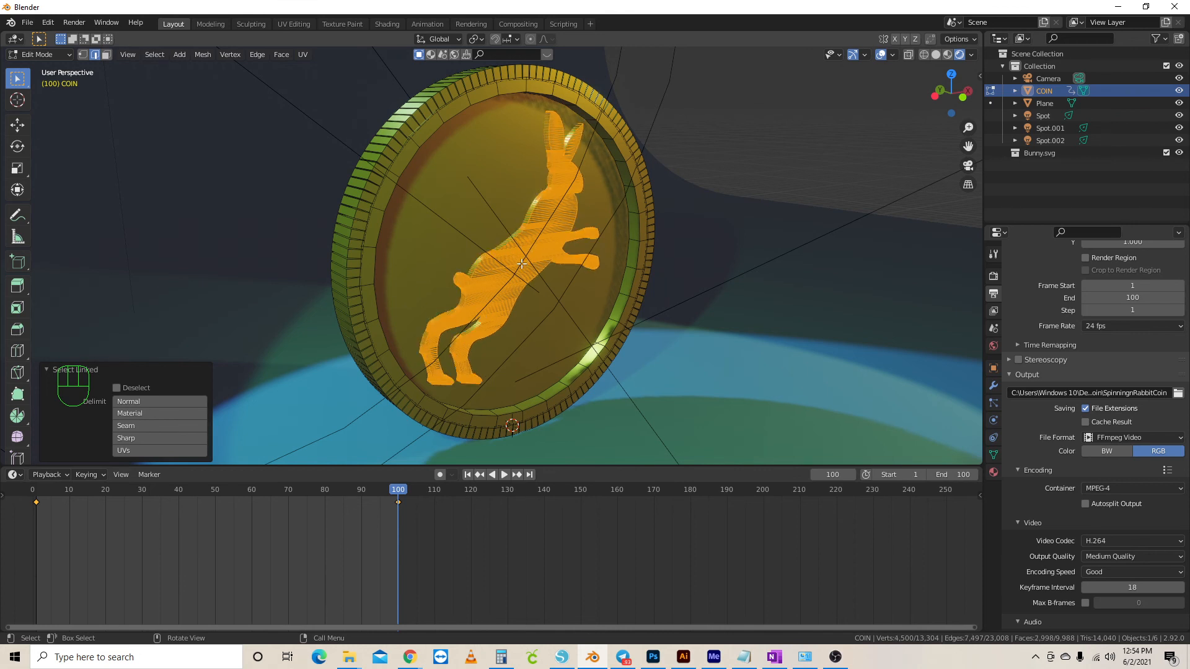
# Add the linked bunny emblem geometry on the coin's opposite face, including its sides, to the selection
pyautogui.moveTo(499, 264); pyautogui.dragTo(569, 246, button='middle')
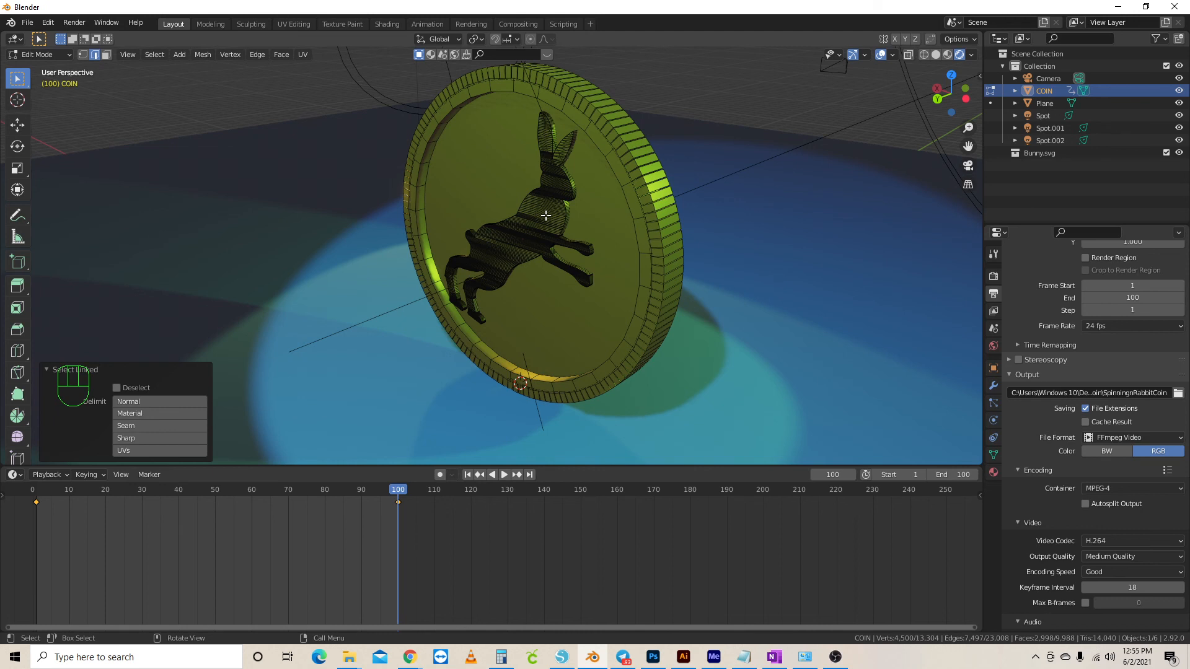
pyautogui.press('l')
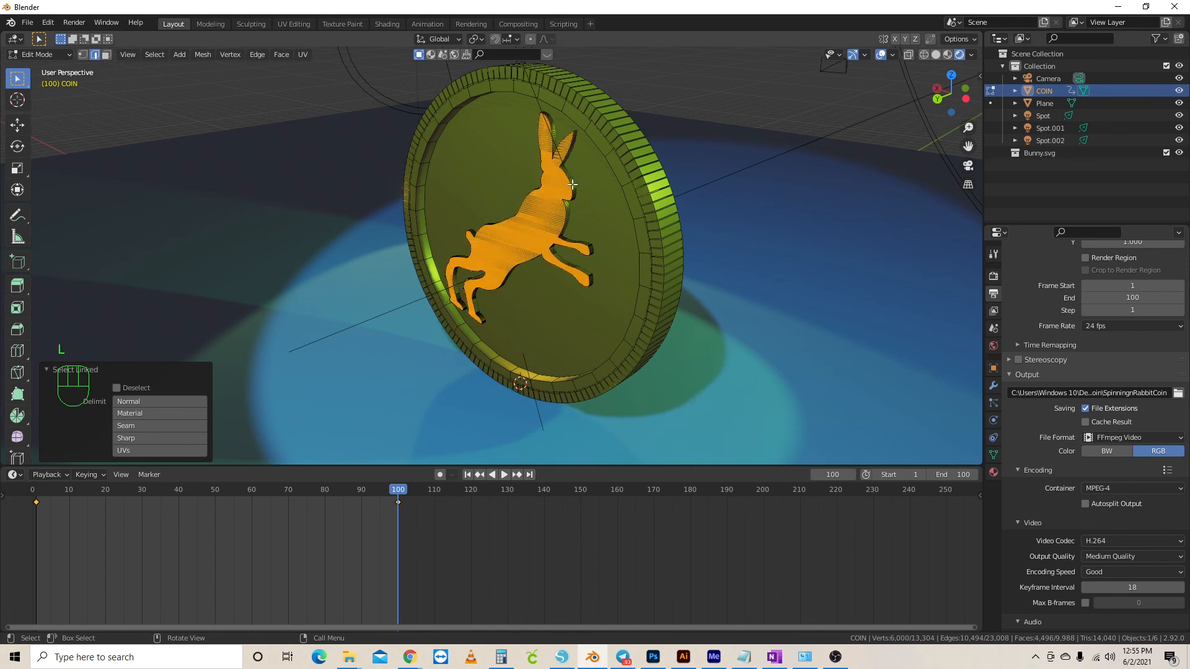
pyautogui.press('l')
pyautogui.moveTo(742, 230); pyautogui.dragTo(557, 210, button='middle')
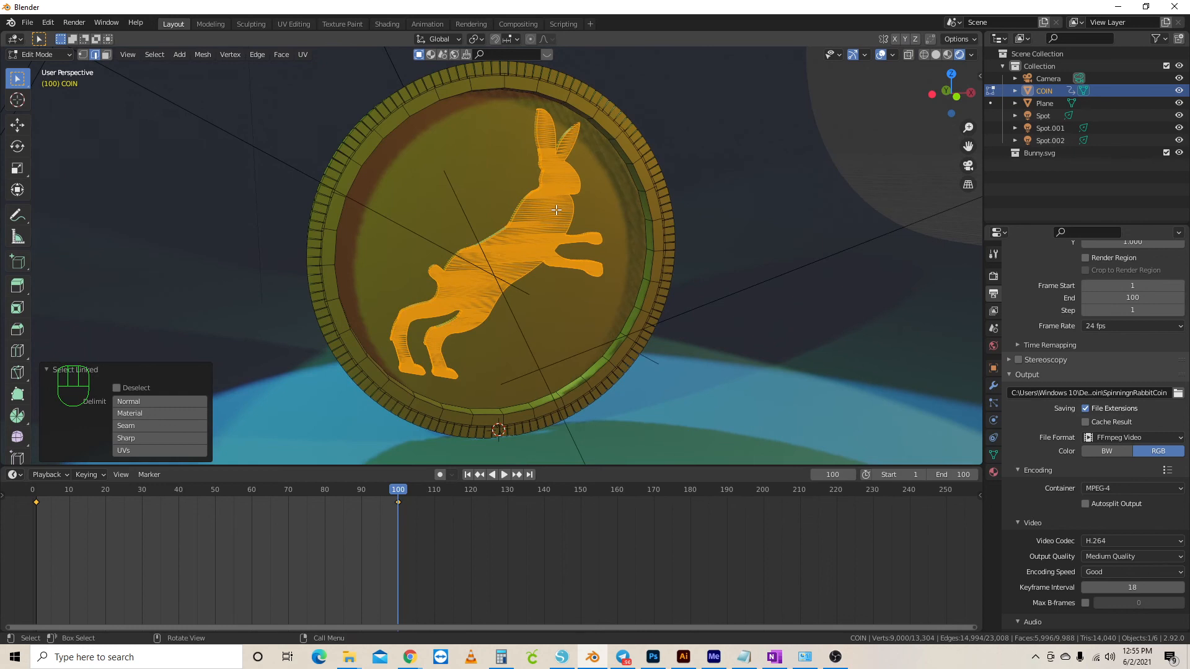
# Add a second material slot to the coin and create a new material in it
pyautogui.click(993, 472)
pyautogui.scroll(4, 1065, 435)
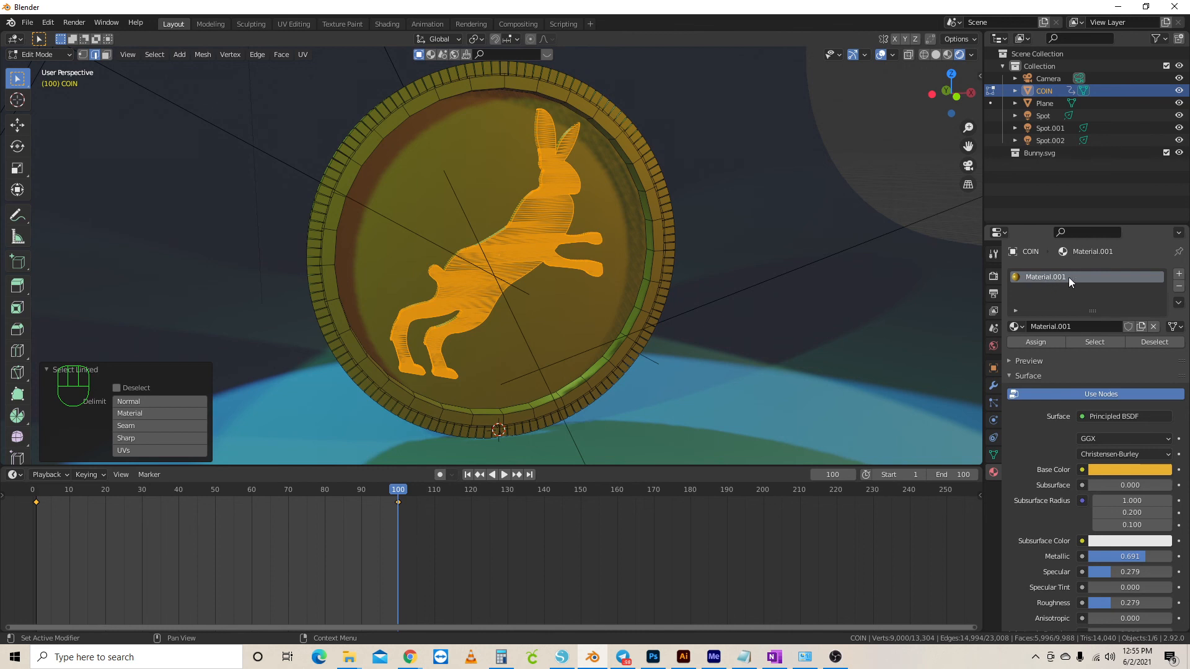
pyautogui.click(1178, 276)
pyautogui.click(1094, 349)
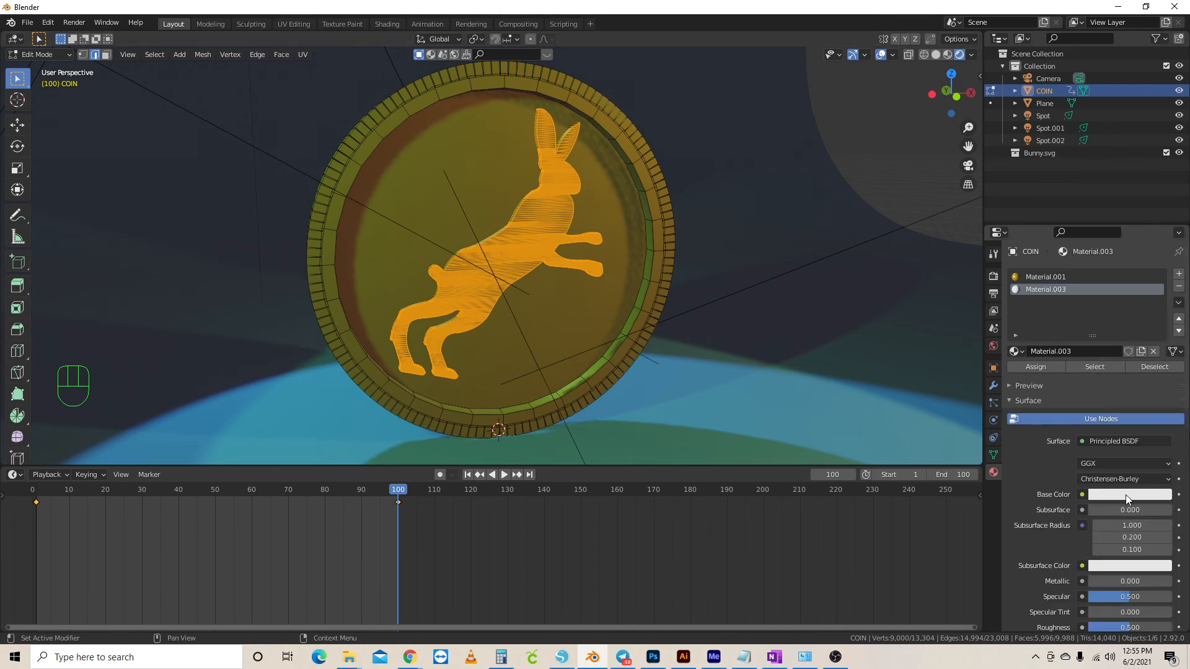
# Give the new material a dark grey base color, metallic 0.654, specular 0.360 and roughness 0.265
pyautogui.click(1125, 494)
pyautogui.moveTo(1162, 370); pyautogui.dragTo(1162, 372)
pyautogui.moveTo(1092, 581); pyautogui.dragTo(1114, 597)
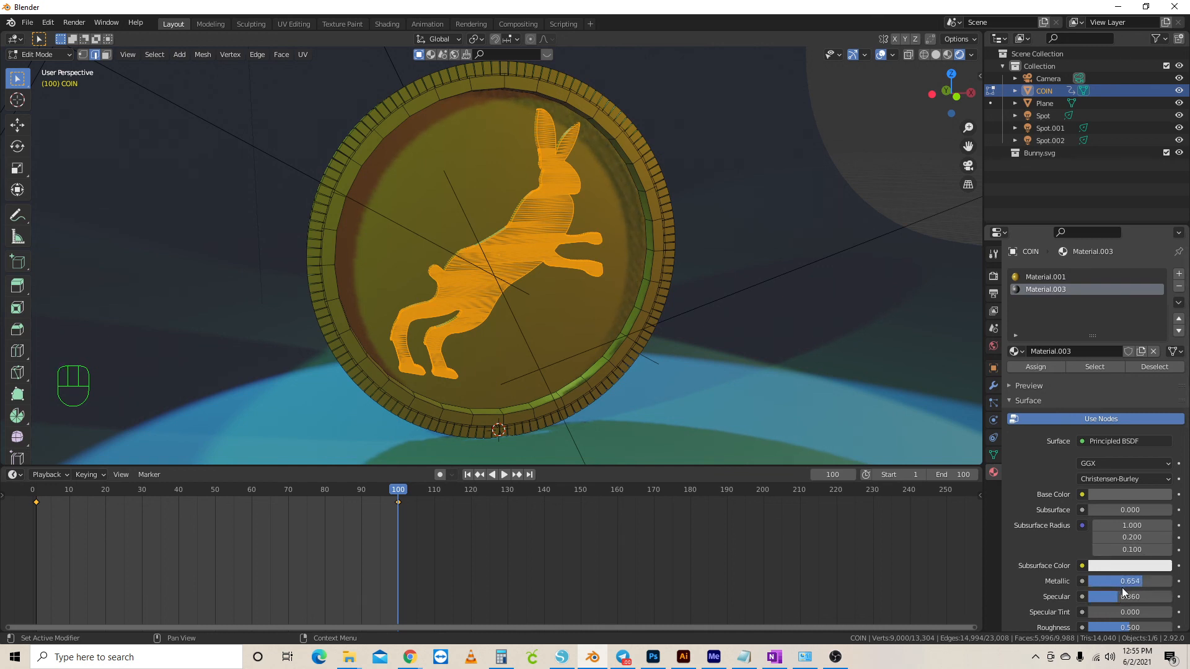
pyautogui.scroll(-5, 1123, 571)
pyautogui.moveTo(1116, 504); pyautogui.dragTo(1104, 504)
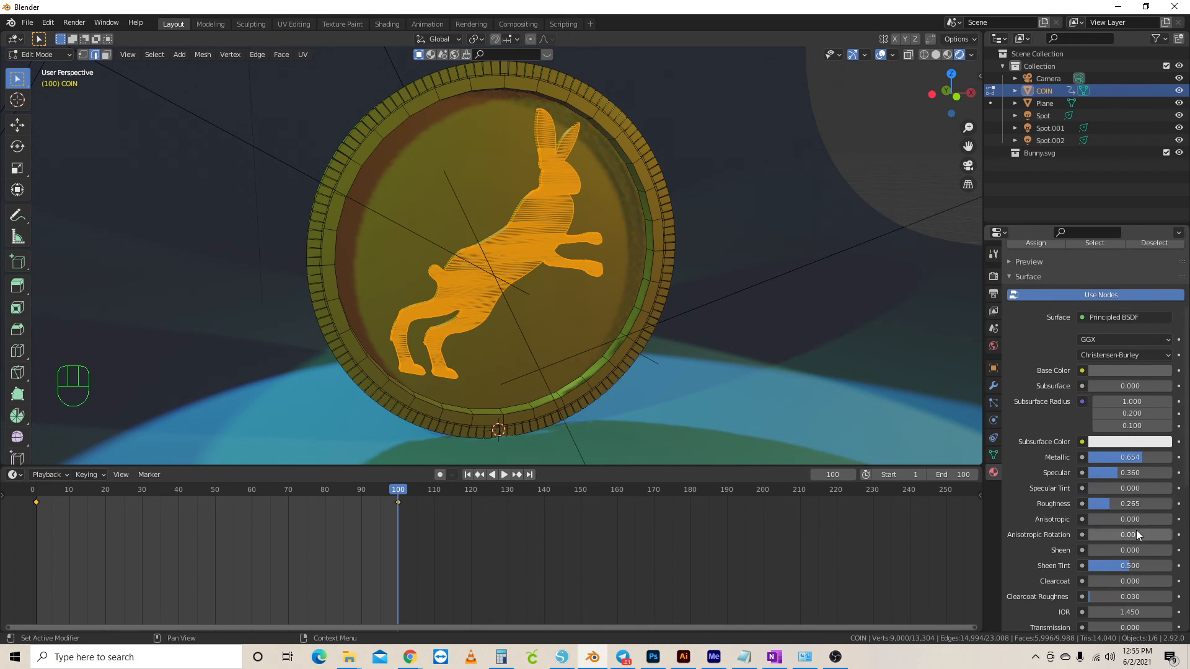
pyautogui.scroll(-5, 1136, 535)
pyautogui.scroll(10, 1131, 531)
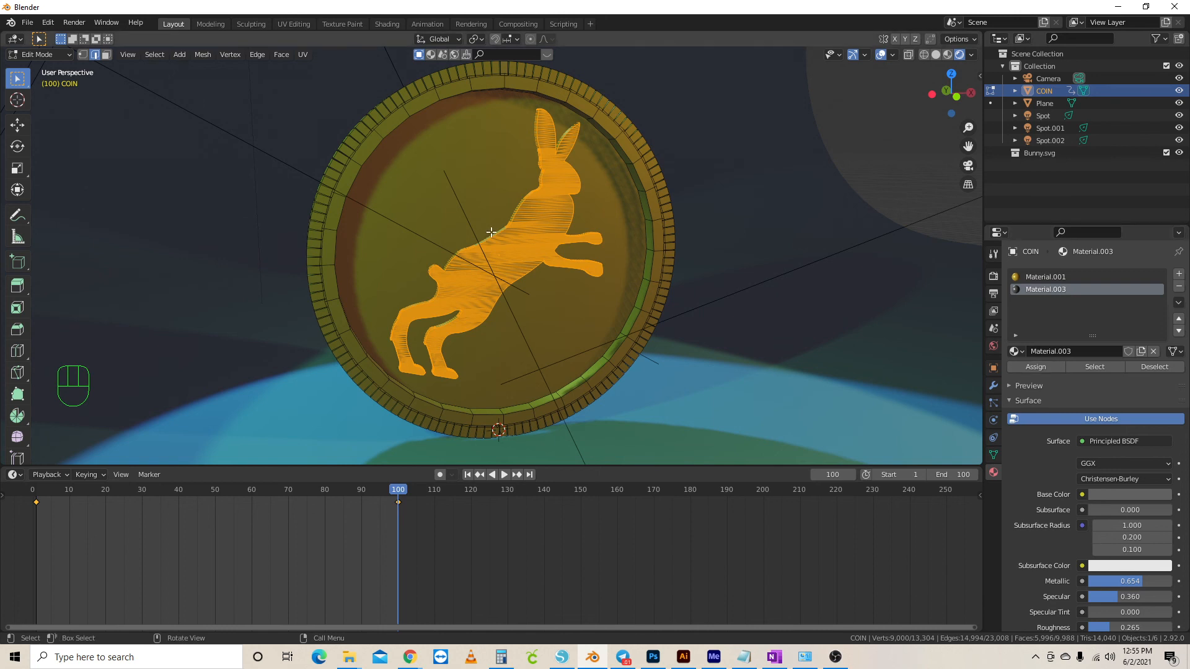
# Assign the dark grey material to the selected bunnies, return to Object Mode and check the coin through the camera
pyautogui.moveTo(542, 235)
pyautogui.mouseDown(button='middle')
pyautogui.moveTo(754, 242)
pyautogui.moveTo(553, 246)
pyautogui.mouseUp(button='middle')
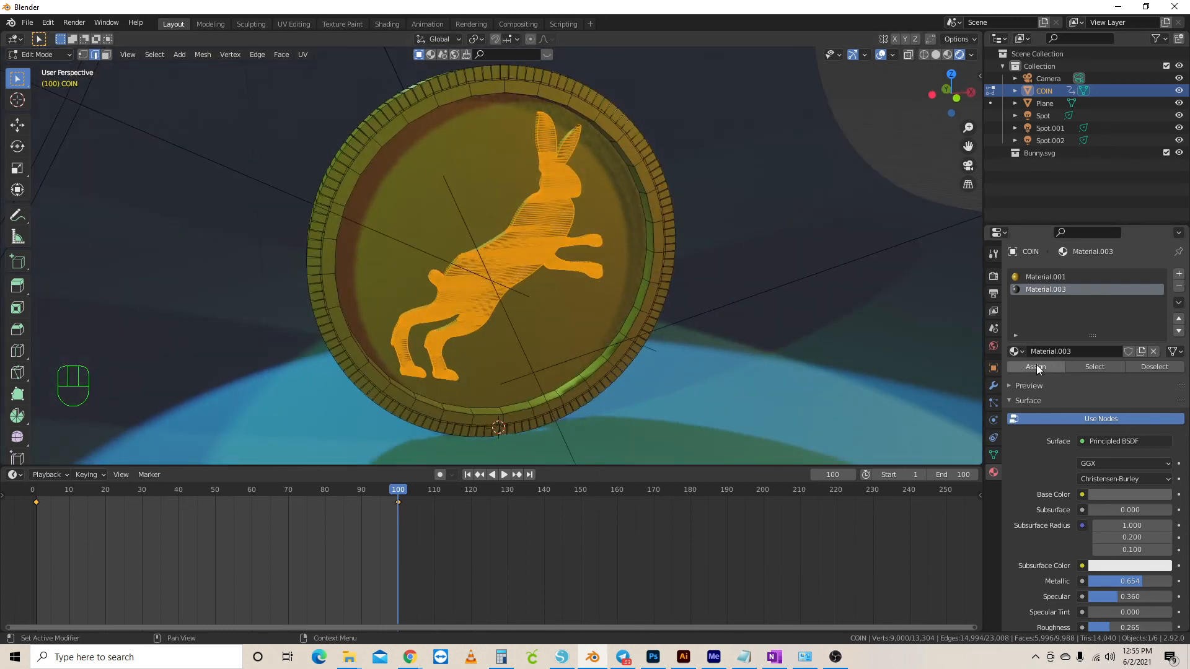
pyautogui.click(1037, 368)
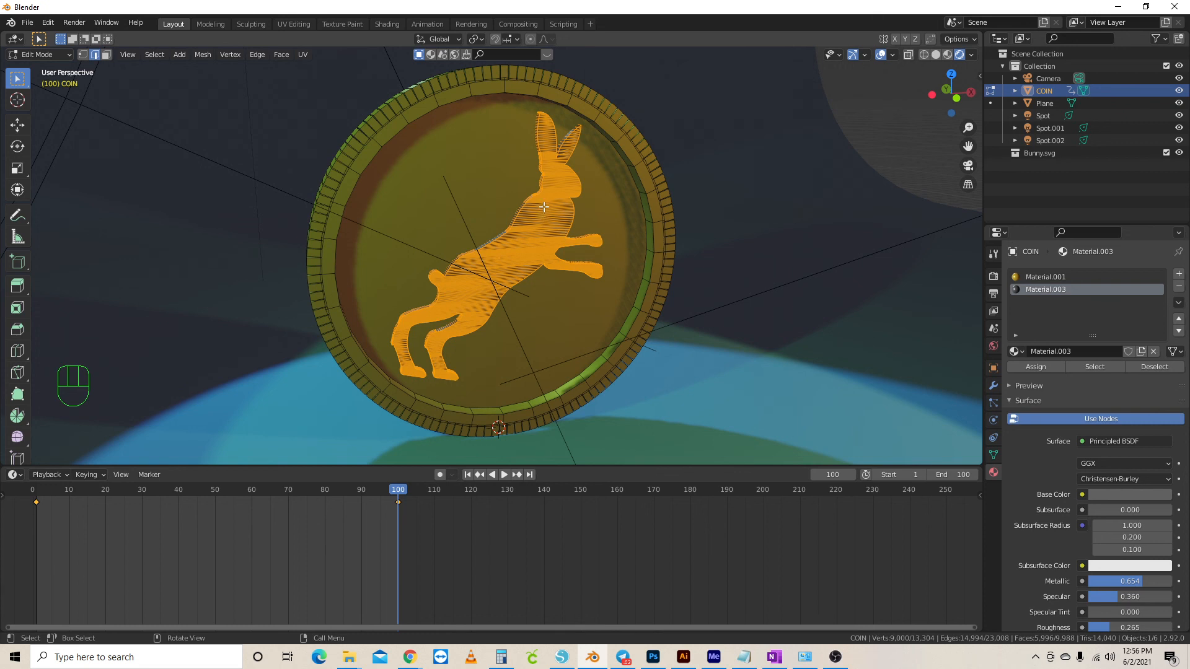
pyautogui.press('Tab')
pyautogui.moveTo(614, 266)
pyautogui.mouseDown(button='middle')
pyautogui.moveTo(823, 264)
pyautogui.moveTo(920, 234)
pyautogui.moveTo(19, 254)
pyautogui.moveTo(831, 254)
pyautogui.moveTo(508, 251)
pyautogui.moveTo(884, 265)
pyautogui.moveTo(600, 263)
pyautogui.mouseUp(button='middle')
pyautogui.press('KP_0')
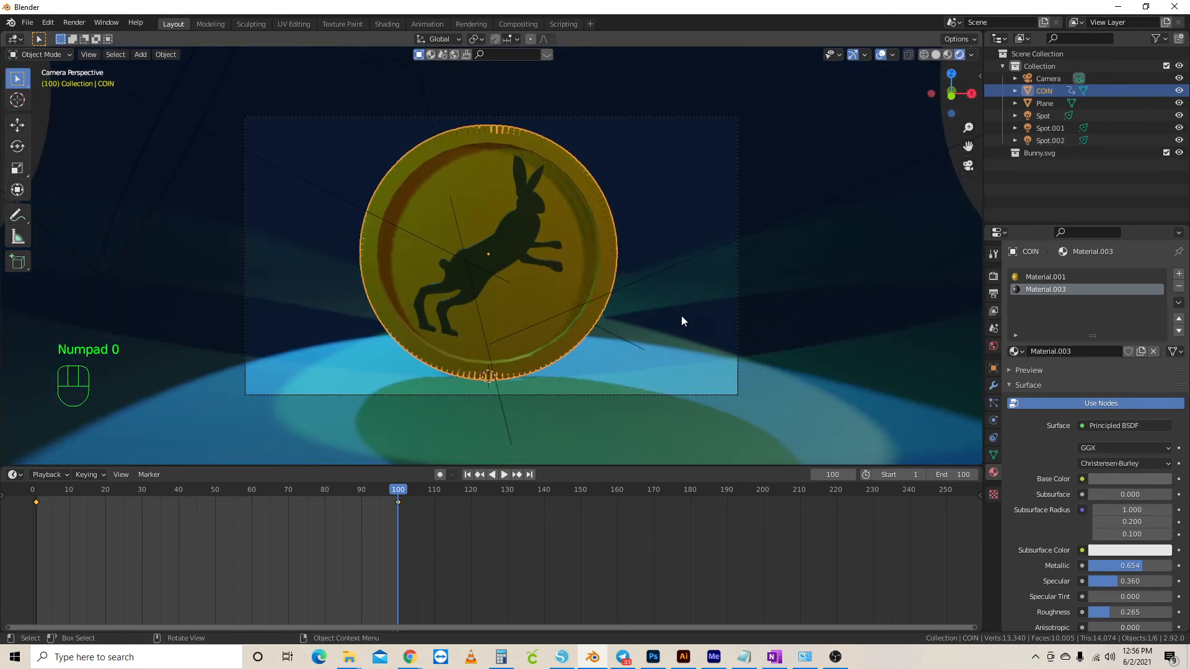
# Review the output settings and render the full animation again to the SpinningnRabbitCoin video file
pyautogui.click(992, 293)
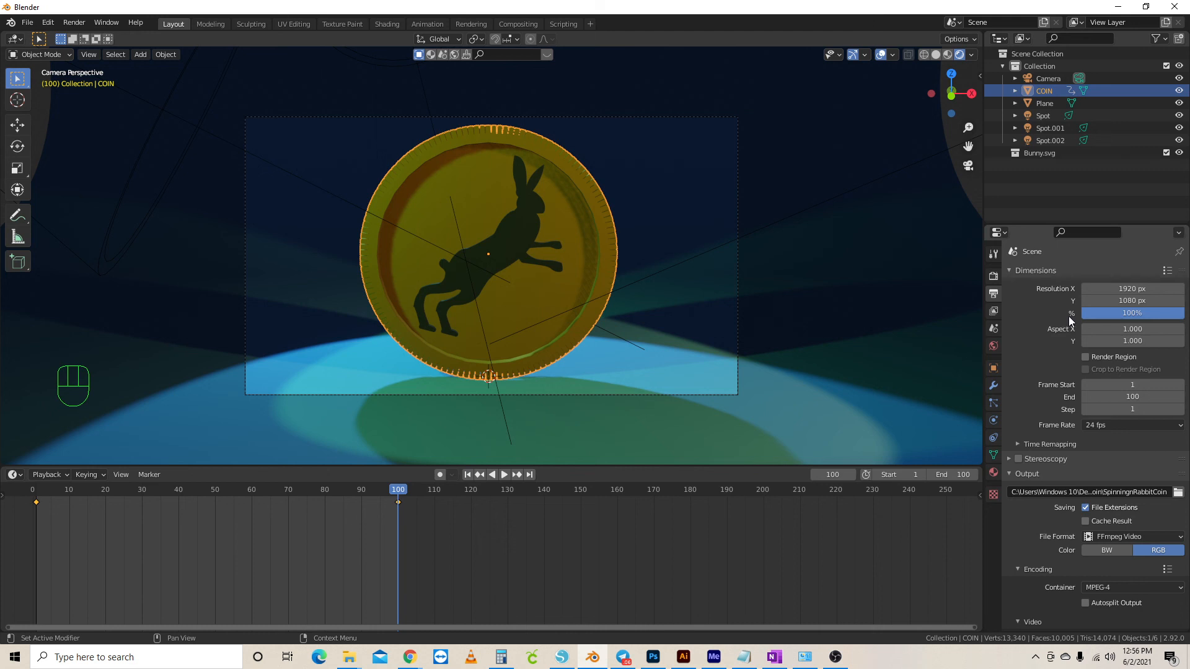
pyautogui.scroll(-5, 1074, 447)
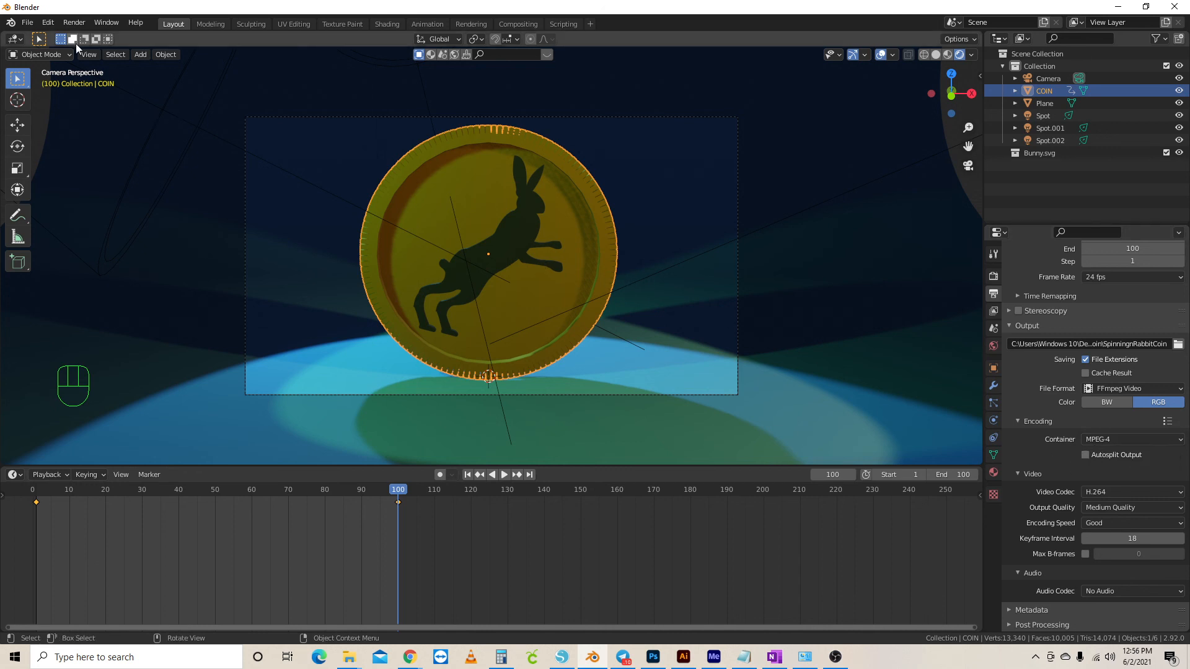
pyautogui.click(69, 24)
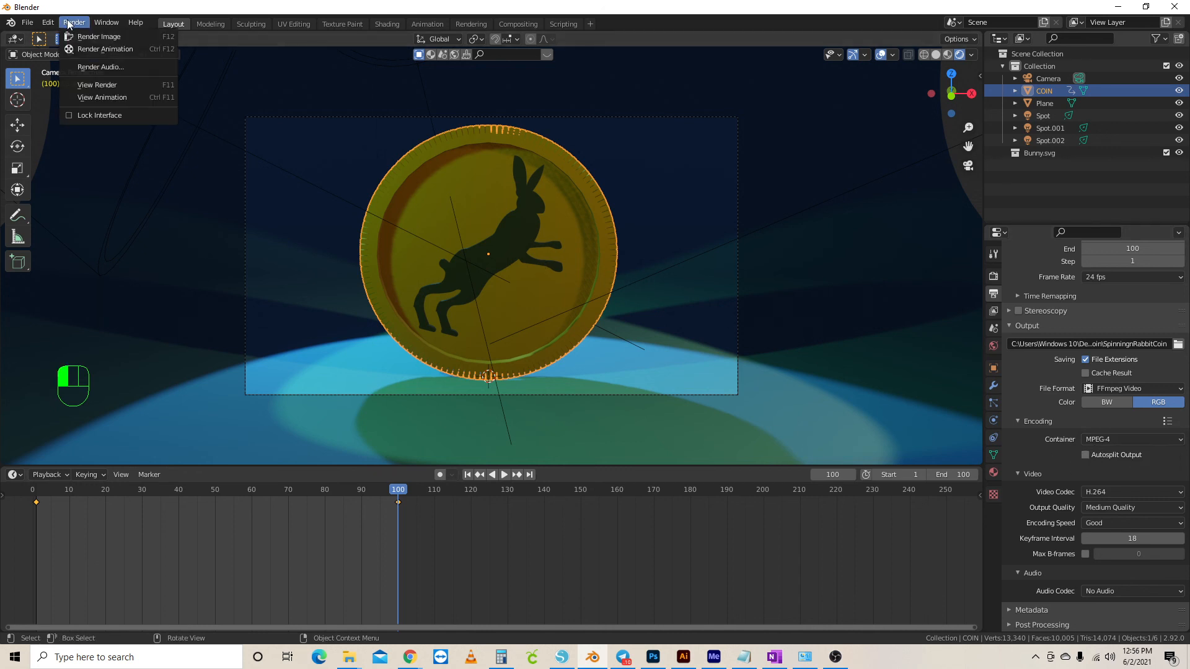
pyautogui.click(96, 50)
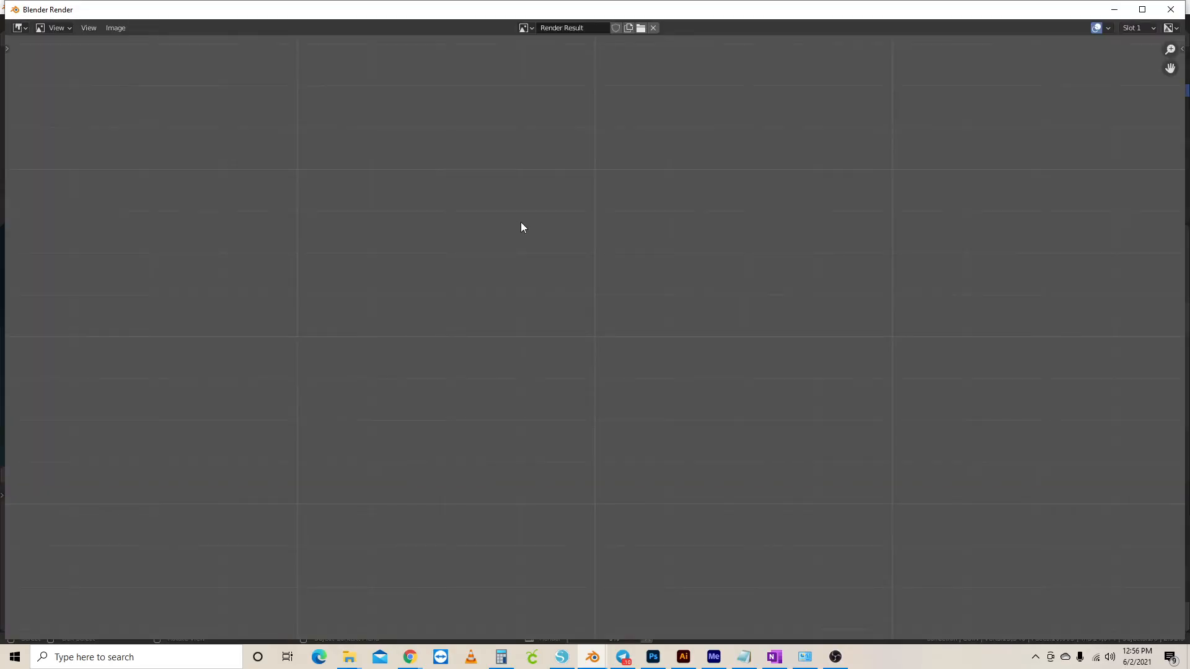
pyautogui.scroll(-3, 877, 275)
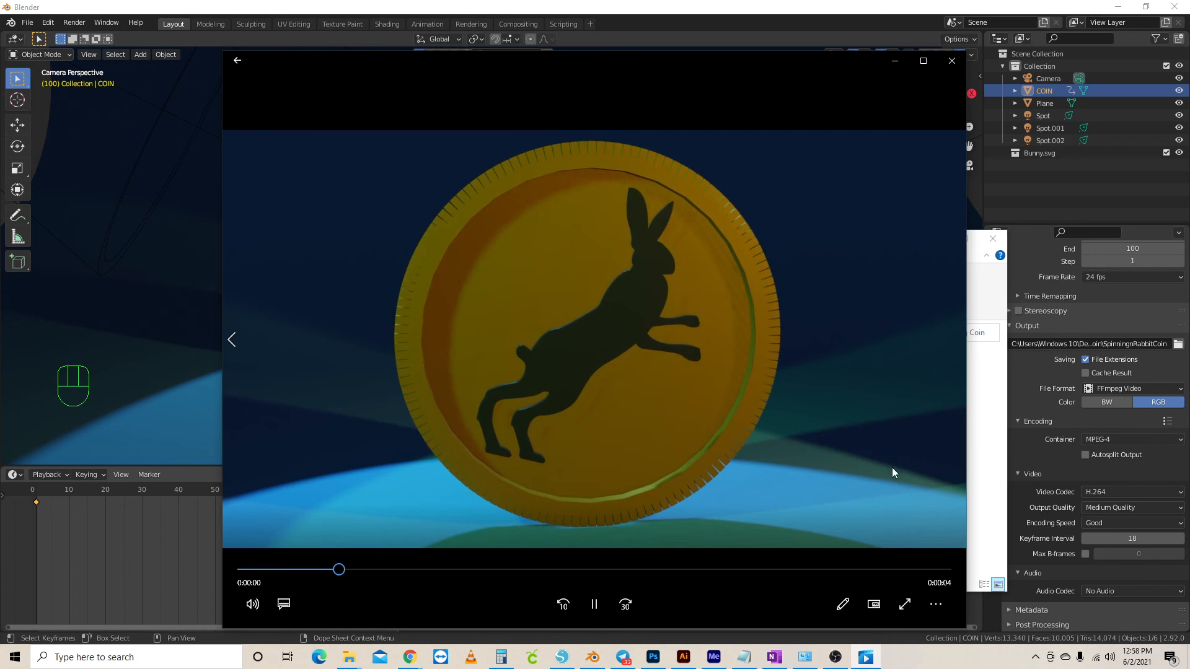
# Replay the newly rendered video SpinningnRabbitCoin0001-0100 and turn on repeat to watch the spin loop
pyautogui.moveTo(685, 651)
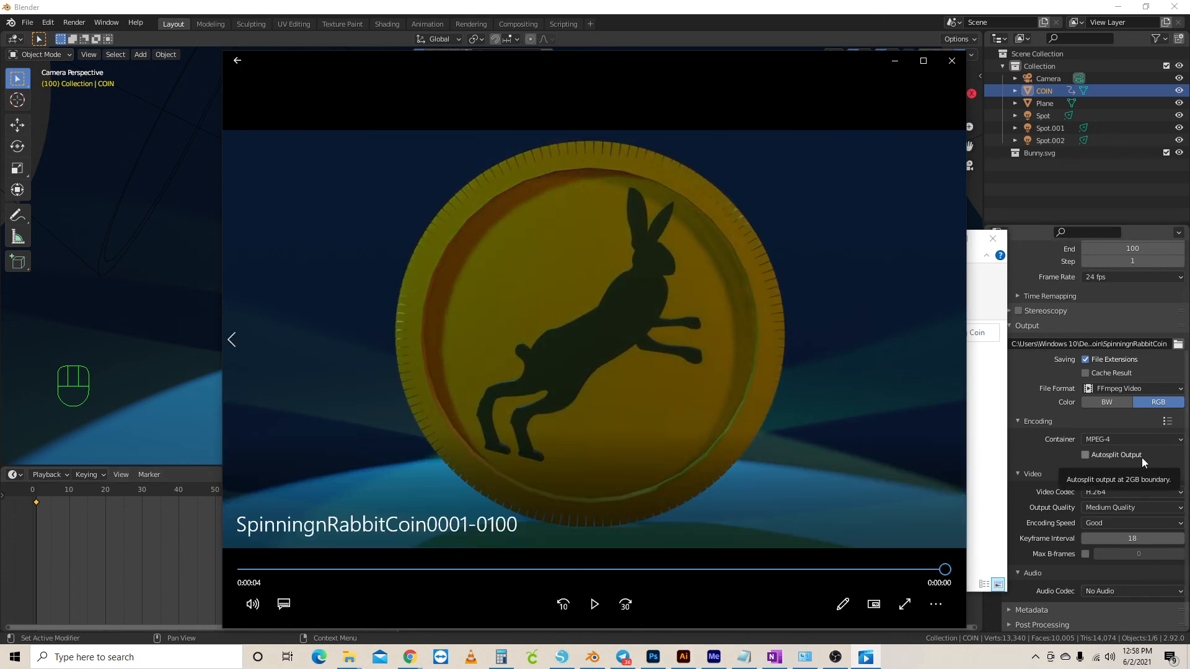
pyautogui.click(593, 604)
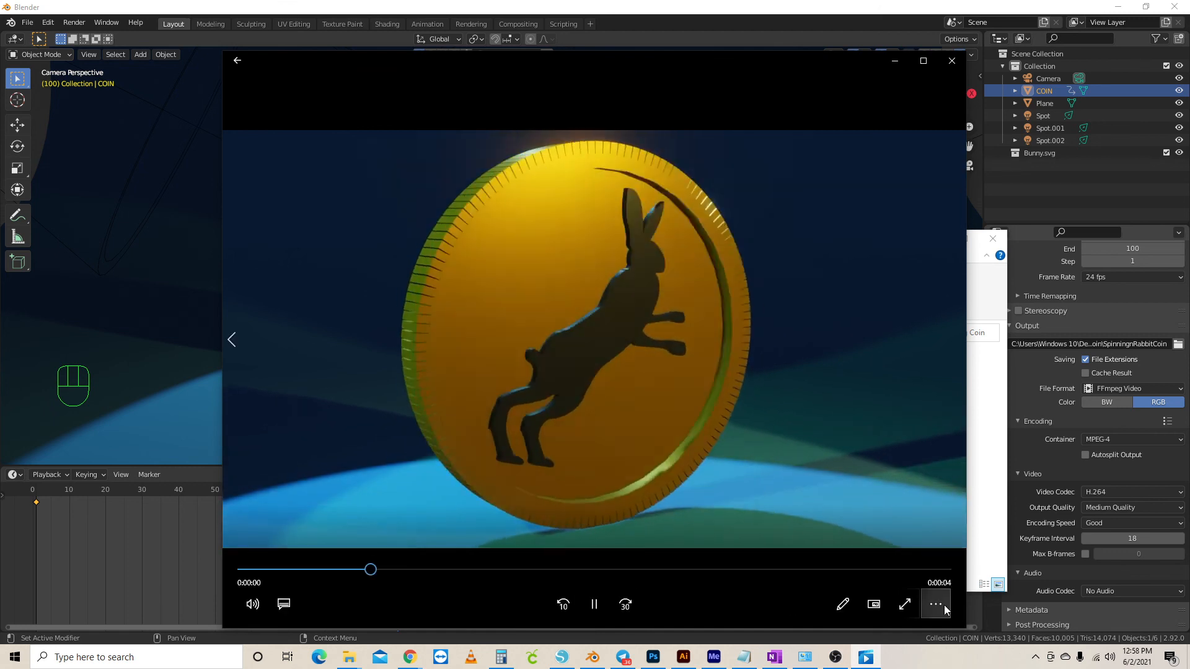
pyautogui.click(935, 605)
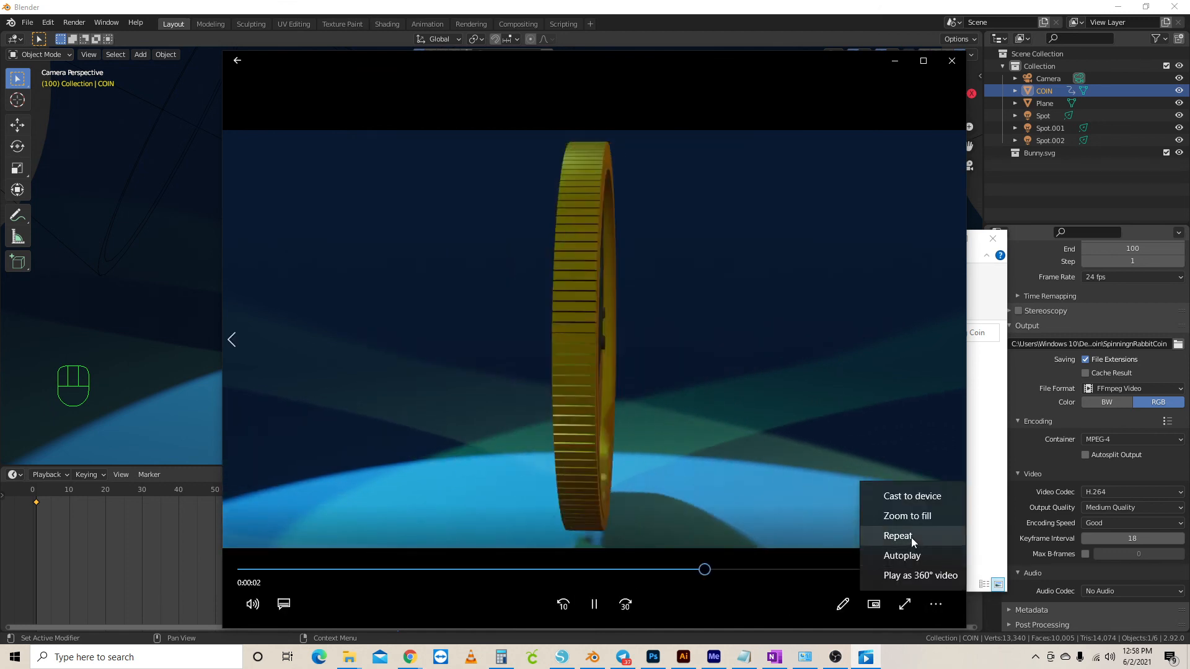
pyautogui.click(912, 540)
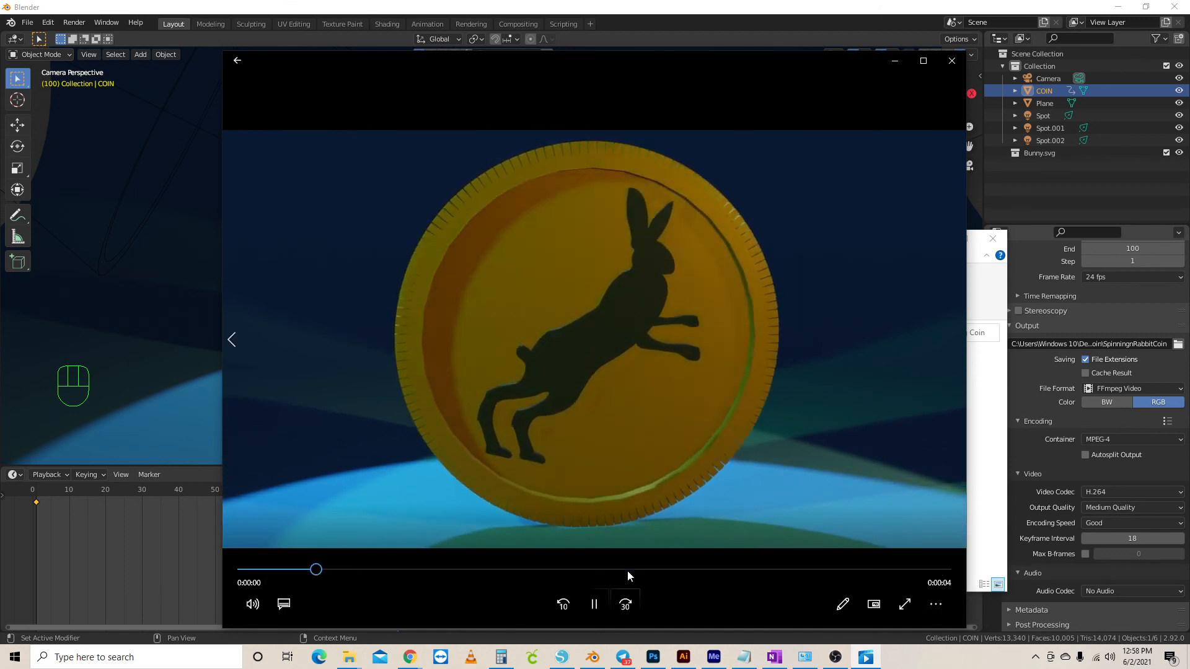